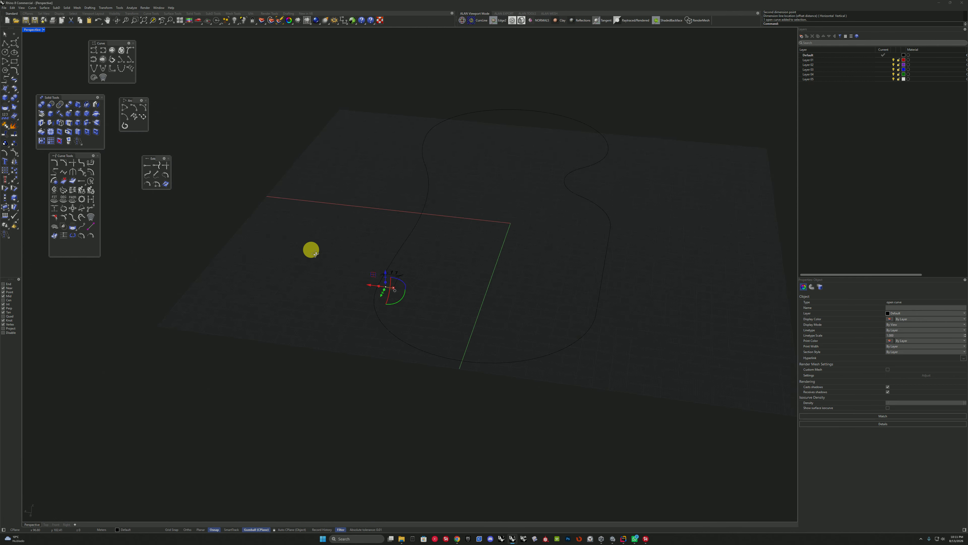
Lengthen the closed track outline curve and shift the control points around its notch along the length.
left_click_drag(430, 258, 545, 249)
left_click(398, 244)
left_click(396, 229)
right_click_drag(396, 236, 358, 240)
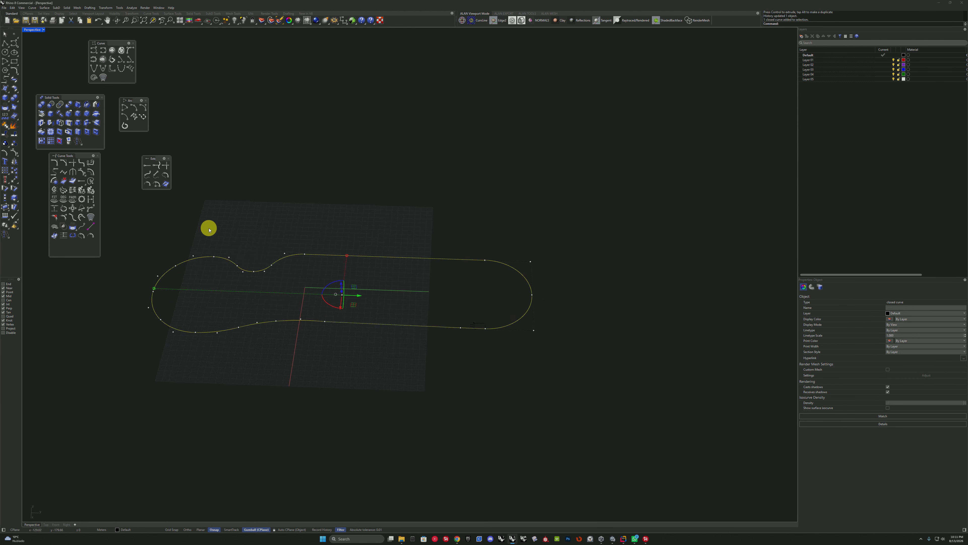
left_click_drag(208, 229, 316, 282)
left_click_drag(278, 262, 310, 267)
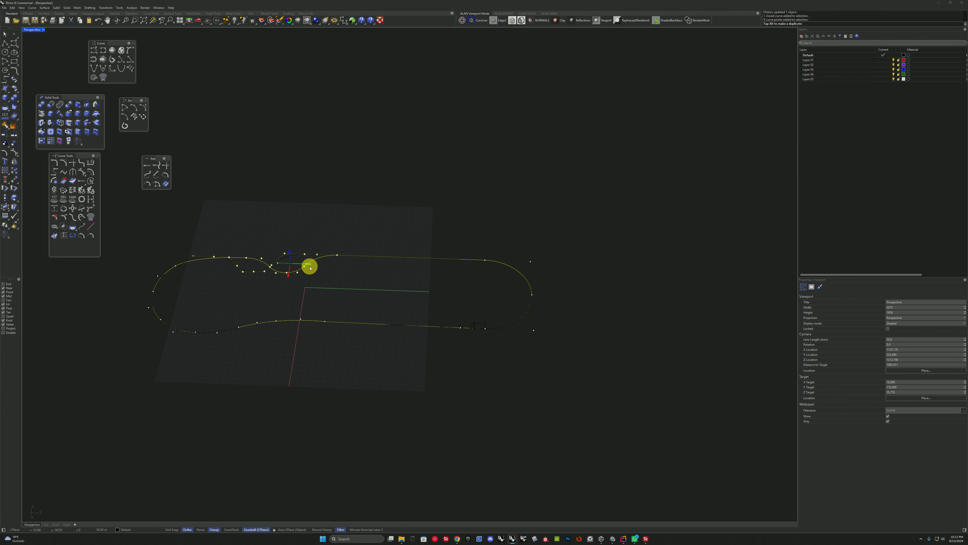
Scale the whole track outline down to a smaller size.
left_click(488, 332)
scroll(560, 396, "down", 2)
key("Delete")
left_click(419, 337)
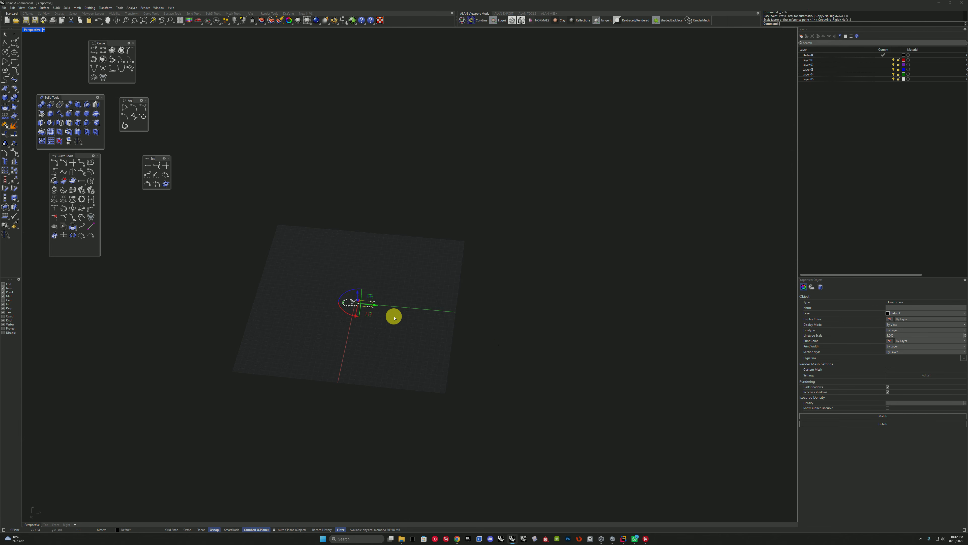
type("zs")
key("Return")
Draw a short cross-section line inward from the outline's edge near the wide end and sweep it along the outline with Sweep 1 Rail.
left_click(428, 299)
left_click(400, 332)
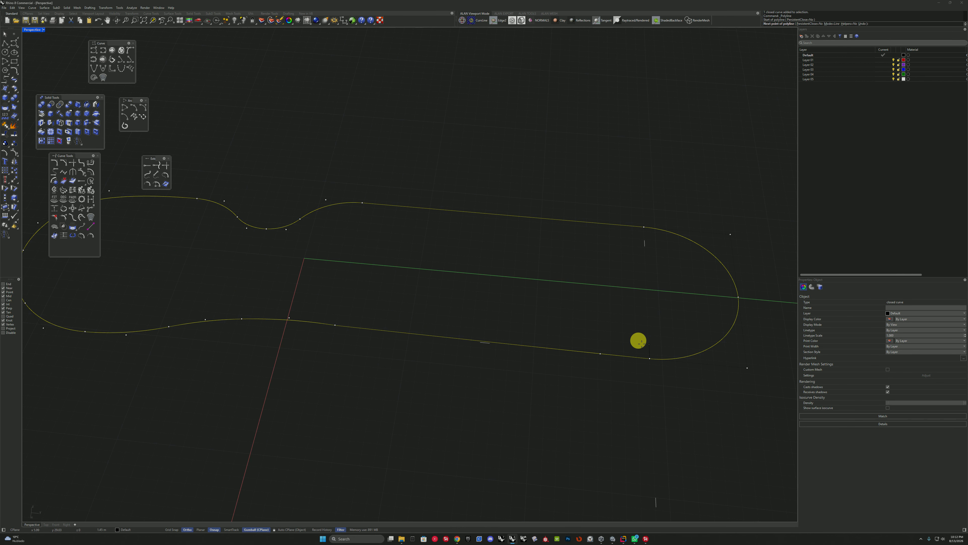
left_click(649, 349)
key("Return")
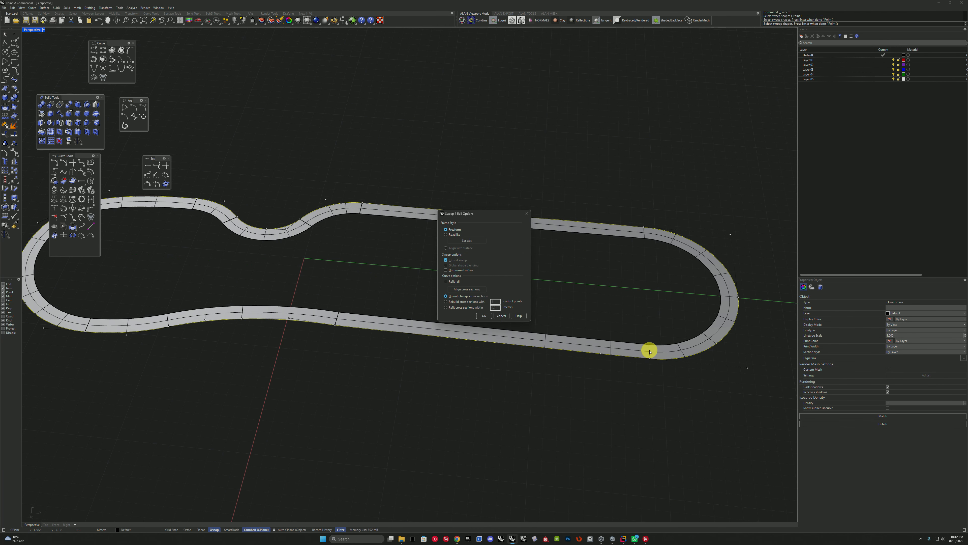
key("Return")
left_click(649, 350)
Explode the swept track into separate surfaces.
type("zs")
key("Return")
scroll(257, 264, "up", 4)
right_click_drag(258, 264, 319, 279)
type("explode")
key("Return")
scroll(324, 279, "down", 5)
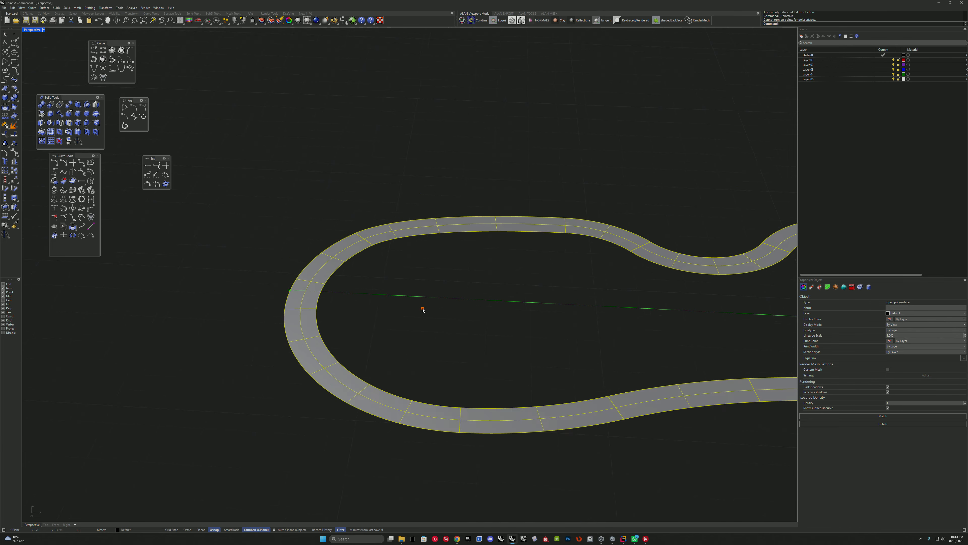
Show the control points of the surface in the notched end's bend and raise its outer-edge points slightly.
right_click_drag(421, 310, 431, 296)
left_click(359, 368)
left_click(358, 352)
key("F10")
right_click_drag(378, 324, 357, 309)
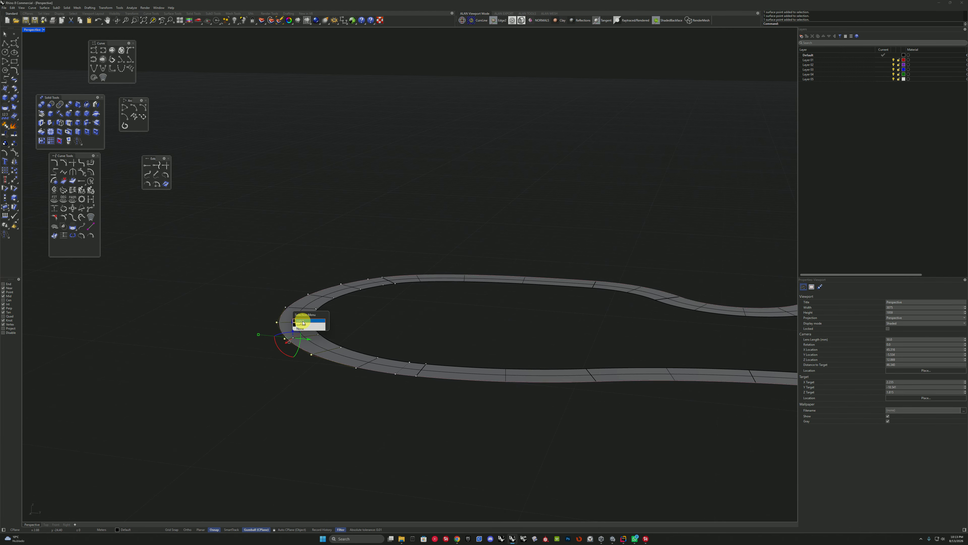
left_click(302, 324)
left_click_drag(308, 299, 308, 296)
Show the adjoining bend surface's control points and raise the outer-edge points around the seam to bank the curve.
right_click_drag(395, 331, 272, 378)
left_click(395, 317)
left_click(270, 381)
key("F10")
left_click_drag(237, 293, 313, 434)
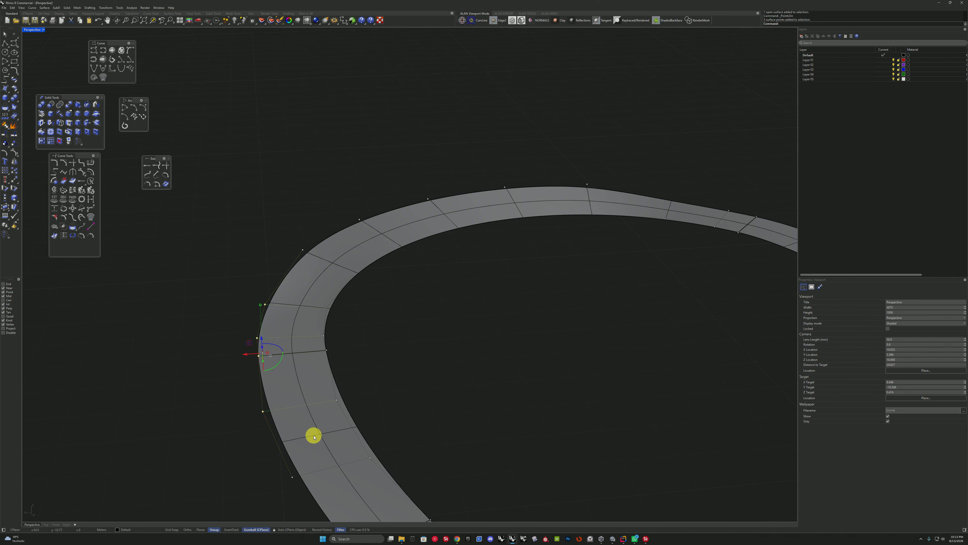
right_click_drag(314, 435, 262, 263)
left_click_drag(259, 260, 258, 251)
Delete the straight track surface between the notch bend and the wide rounded end.
right_click_drag(255, 253, 391, 346)
scroll(391, 346, "down", 4)
left_click(391, 346)
left_click(467, 362, "shift")
right_click_drag(429, 396, 283, 391)
left_click(627, 267)
right_click_drag(627, 273, 441, 351)
key("Delete")
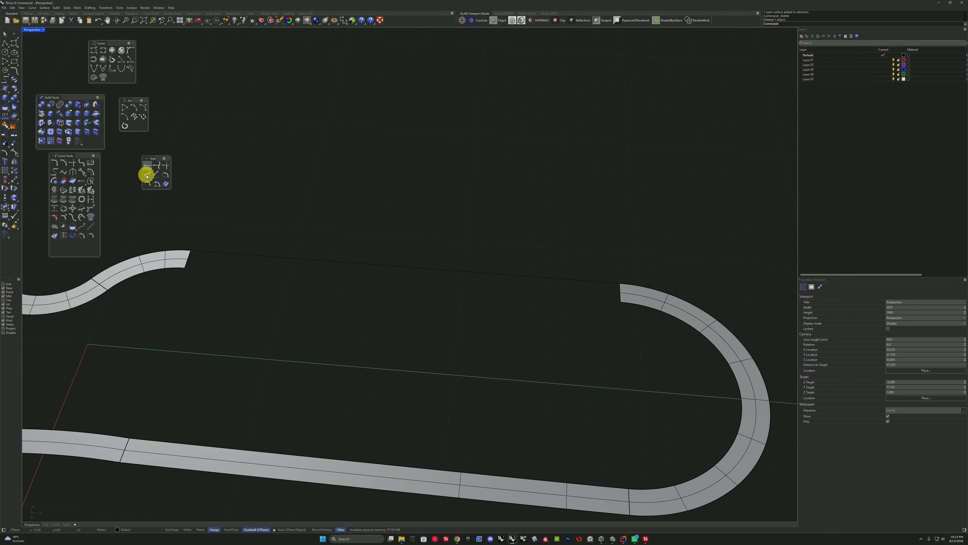
In the four-viewport layout, draw a curve with several control points along the gap of the removed straight in the Top view.
double_click(34, 29)
left_click(192, 120)
left_click(183, 137)
left_click(183, 154)
left_click(182, 162)
left_click(182, 173)
left_click(183, 185)
left_click(188, 191)
left_click(189, 208)
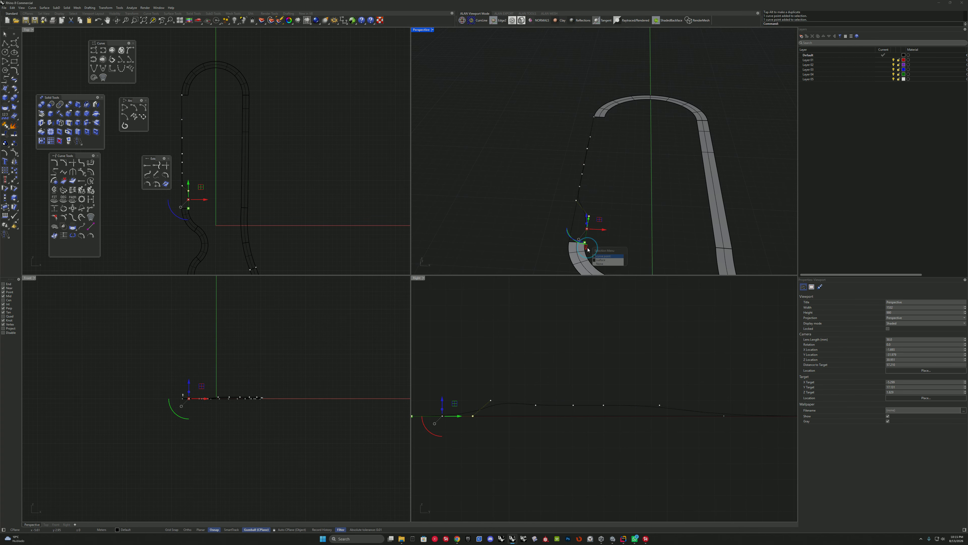
Try to scale the control points near the curve's start, and undo the change.
right_click_drag(588, 250, 504, 100)
scroll(687, 216, "up", 8)
left_click_drag(688, 216, 613, 157)
key("ctrl+z")
scroll(625, 185, "down", 5)
right_click_drag(679, 220, 522, 307)
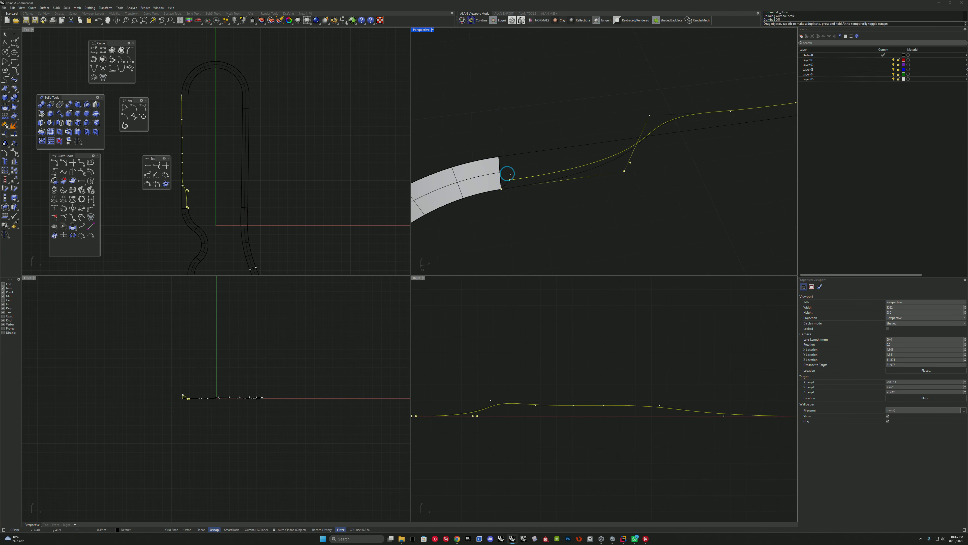
Turn the gumball on and adjust the heights of the curve's control points in the Right view to form gentle humps.
left_click(256, 530)
left_click(571, 398)
left_click(589, 396)
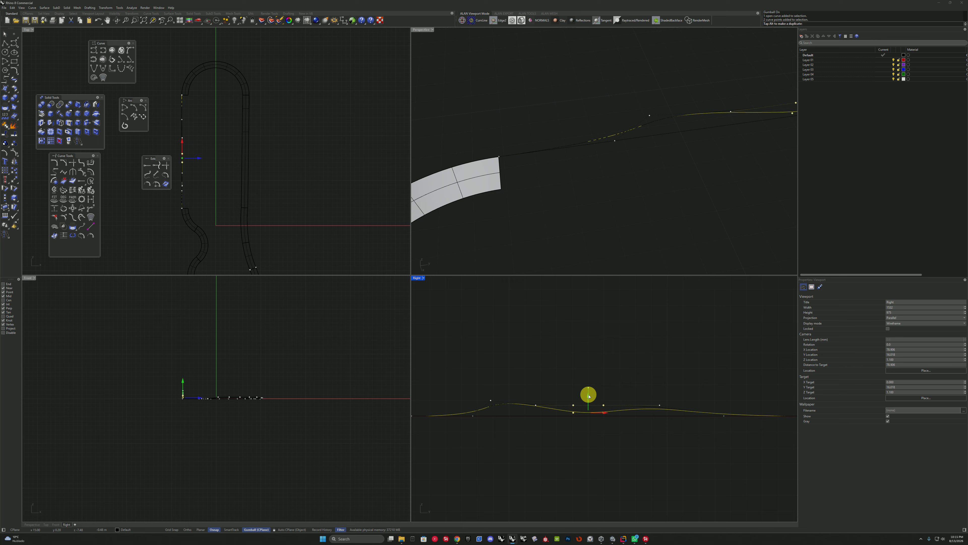
left_click(503, 404)
left_click_drag(502, 401, 500, 405)
left_click(516, 393)
left_click(630, 411)
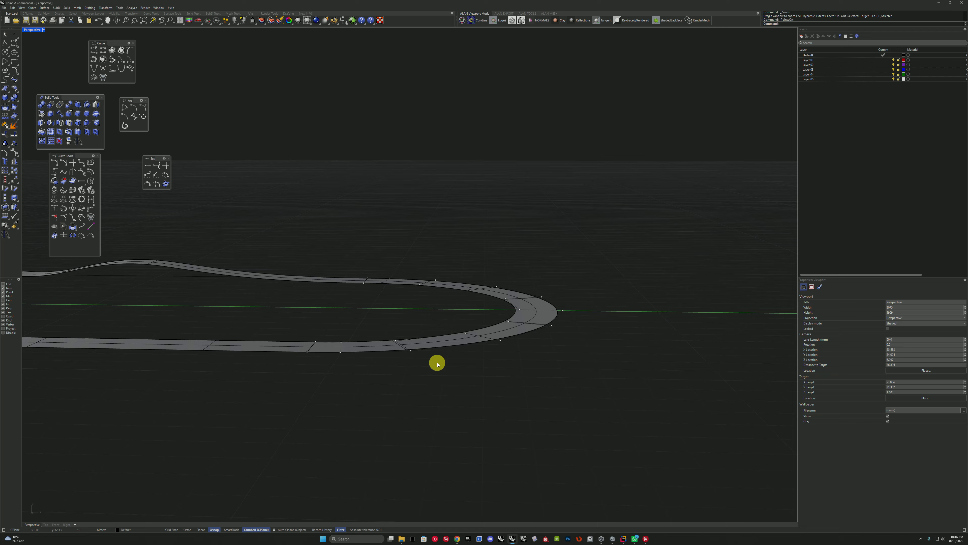
Run ChangeDegree on the surface of the wide rounded end bend.
right_click_drag(437, 363, 492, 424)
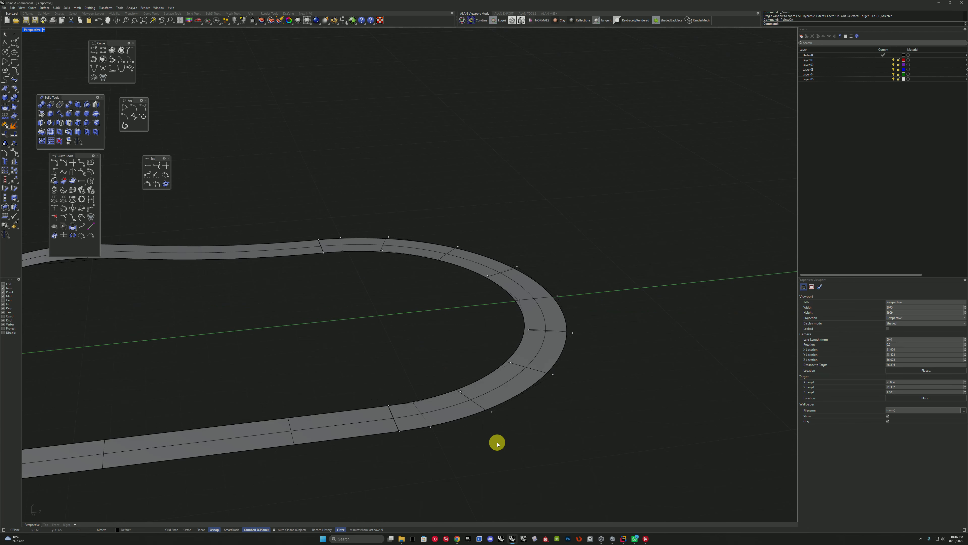
left_click(369, 435)
left_click(492, 411)
left_click(553, 375, "shift")
left_click(474, 264)
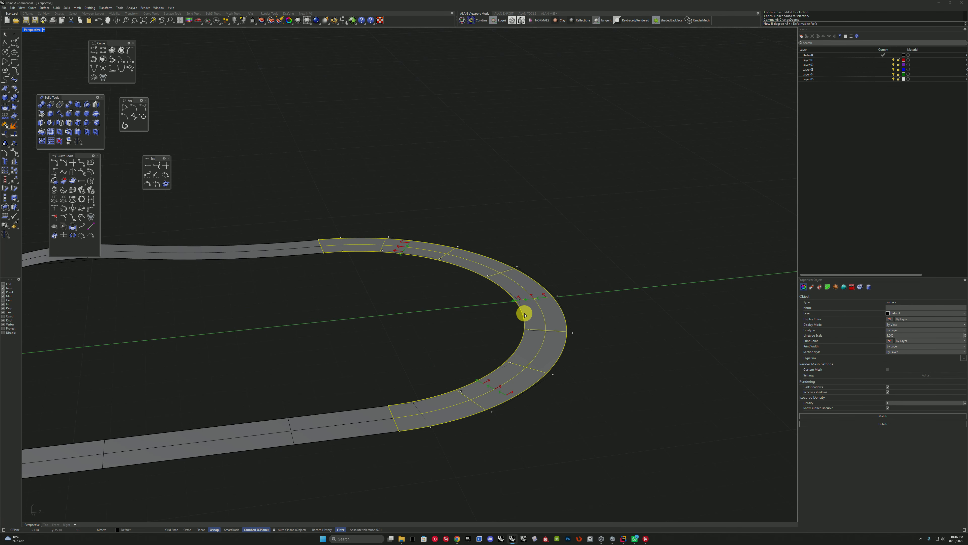
Select the outer-edge control points around the wide end bend and move them to bank the turn.
left_click(492, 413)
left_click(552, 375, "shift")
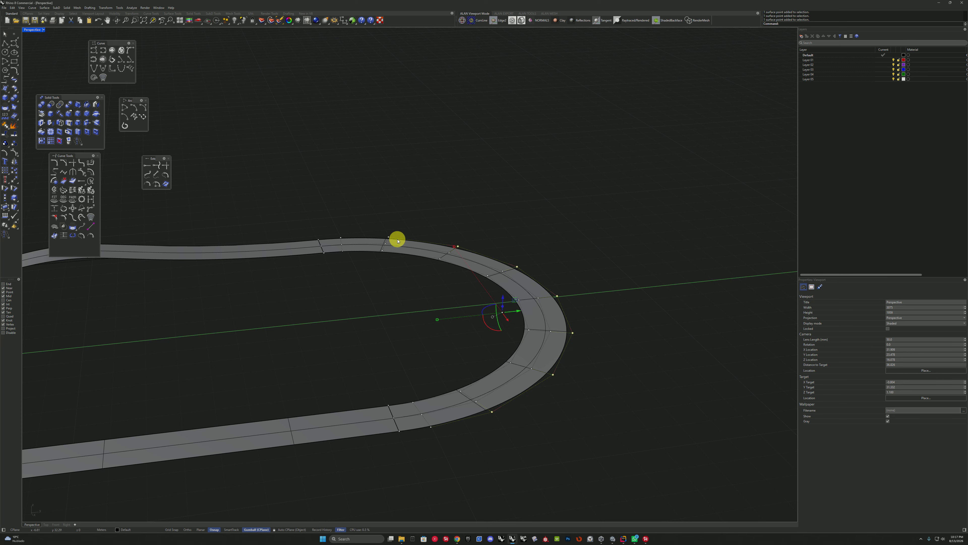
left_click_drag(503, 297, 478, 268)
Switch to Rendered display and change the surface degree of the humped straight.
key("ctrl+alt+r")
right_click_drag(526, 206, 360, 255)
left_click(389, 283)
right_click_drag(204, 339, 439, 305)
left_click(428, 302)
key("Escape")
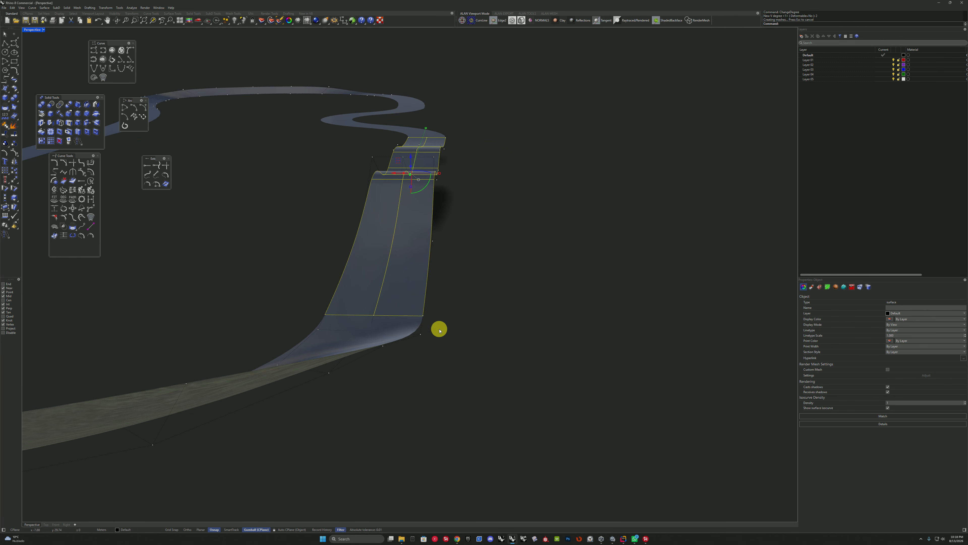
Select control points across the humped straight in wireframe display and restore the four-viewport layout.
left_click(420, 334)
key("ctrl+alt+w")
left_click_drag(405, 290, 415, 309)
double_click(32, 29)
Show the Perspective view in the Mesh Tangent Inspector display and examine the surface flow around the whole track.
left_click(601, 20)
key("Escape")
mouse_move(572, 162)
right_mouse_down()
mouse_move(624, 164)
mouse_move(559, 158)
right_mouse_up()
left_click(559, 157)
key("Escape")
right_click_drag(640, 175, 625, 148)
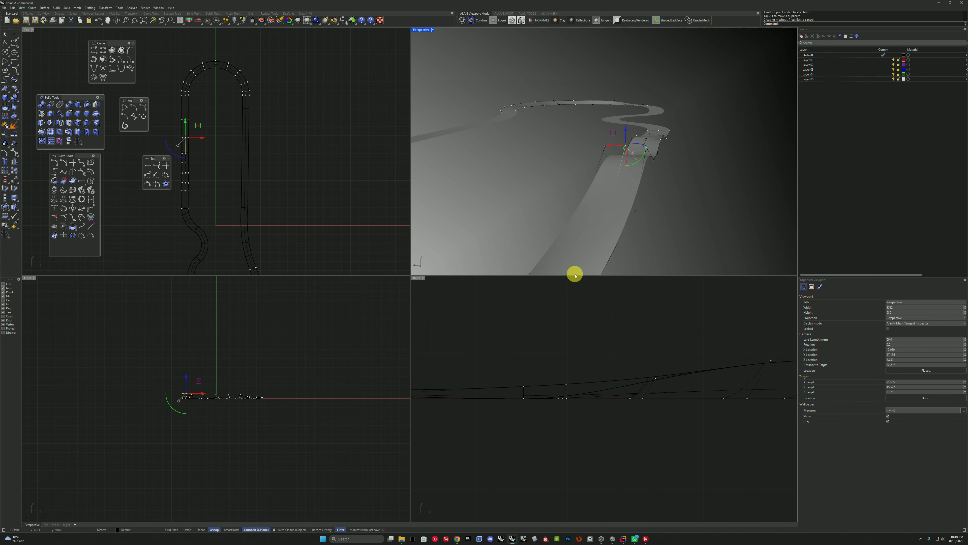
double_click(421, 29)
right_click_drag(541, 164, 495, 227)
scroll(562, 213, "down", 15)
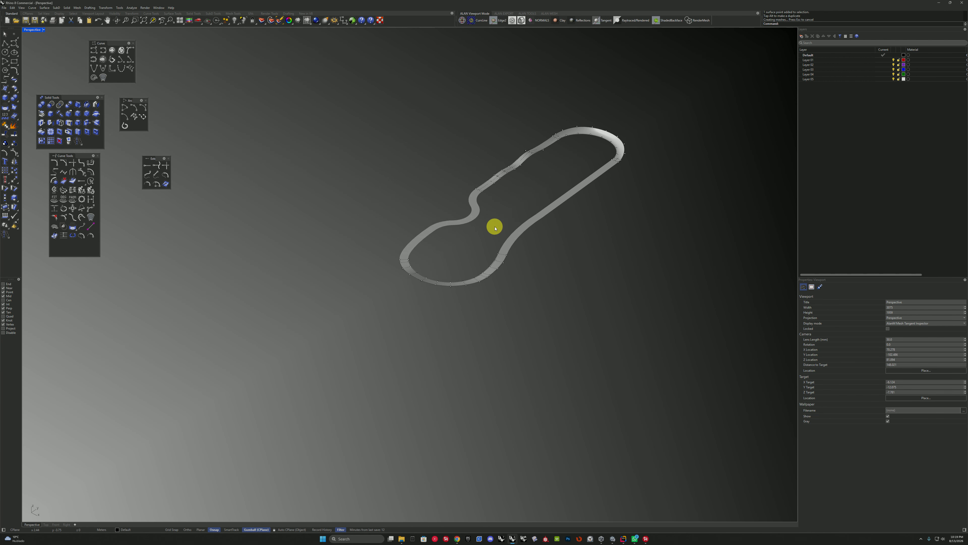
scroll(505, 204, "up", 5)
right_click_drag(212, 141, 245, 142)
key("Escape")
Move all track surfaces to Layer 01 and rename that layer RaceTrack.
left_click(581, 62)
scroll(587, 172, "down", 10)
key("ctrl+a")
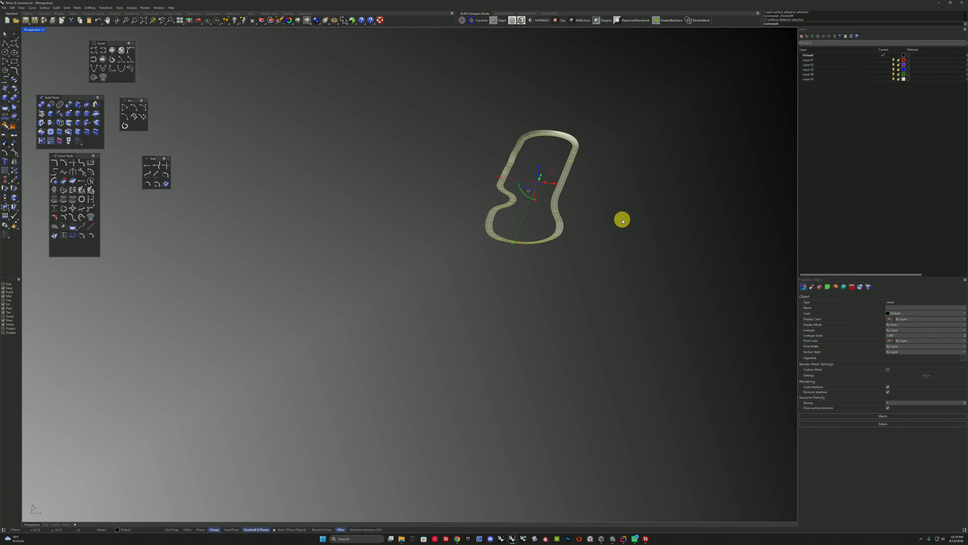
key("z")
key("s")
key("Return")
double_click(468, 246)
double_click(818, 60)
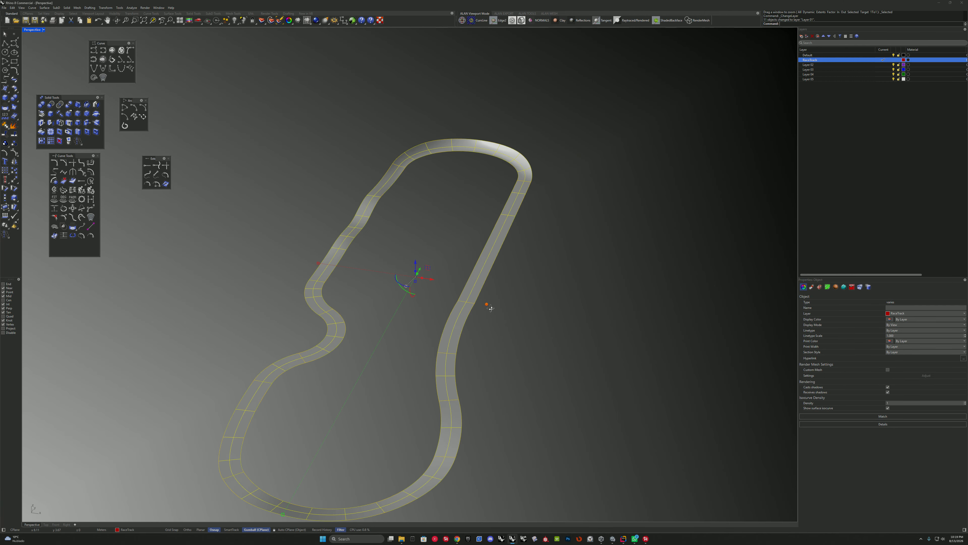
Select the control points beside the seam at the end of the long plain straight.
right_click_drag(486, 304, 483, 244)
scroll(483, 244, "up", 15)
left_click(507, 231)
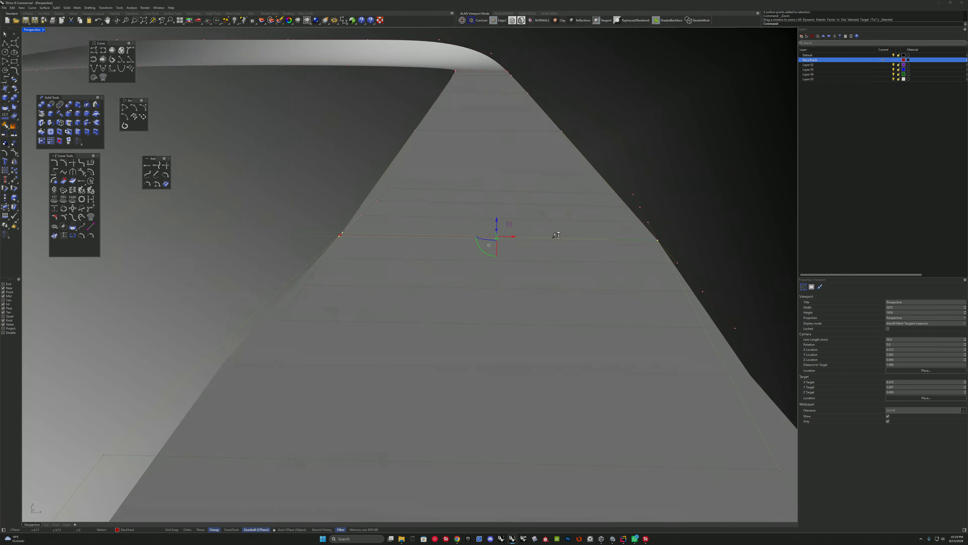
Try to move the selected seam control points, and undo the move.
right_click_drag(557, 234, 535, 231)
left_click_drag(536, 231, 514, 247)
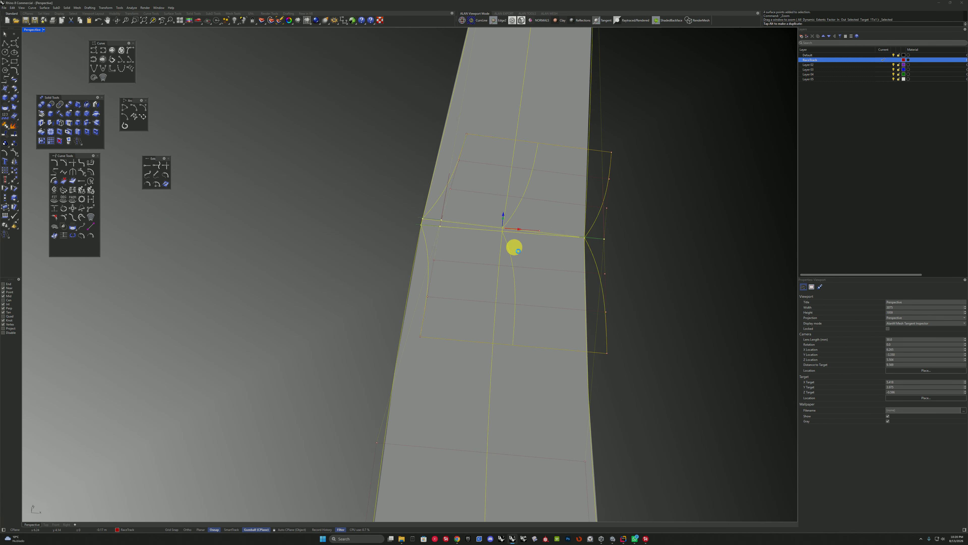
key("ctrl+z")
Nudge the selected seam control points slightly sideways to smooth the track edge.
right_click_drag(514, 247, 527, 212)
left_click_drag(527, 212, 531, 212)
left_click(674, 224)
scroll(495, 217, "down", 10)
right_click_drag(495, 217, 428, 209)
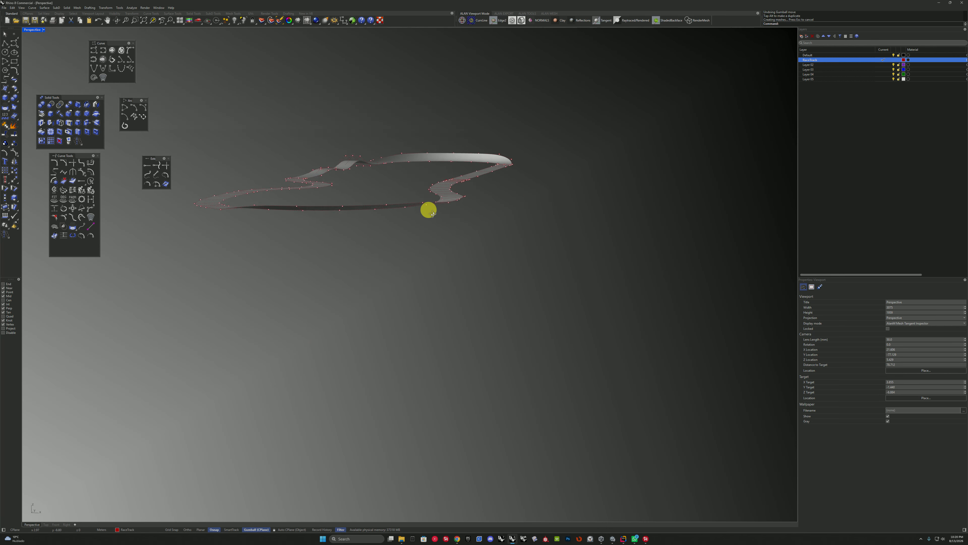
Try to raise the control points on one edge of the curved section, and undo the move.
scroll(381, 204, "up", 10)
left_click(379, 203)
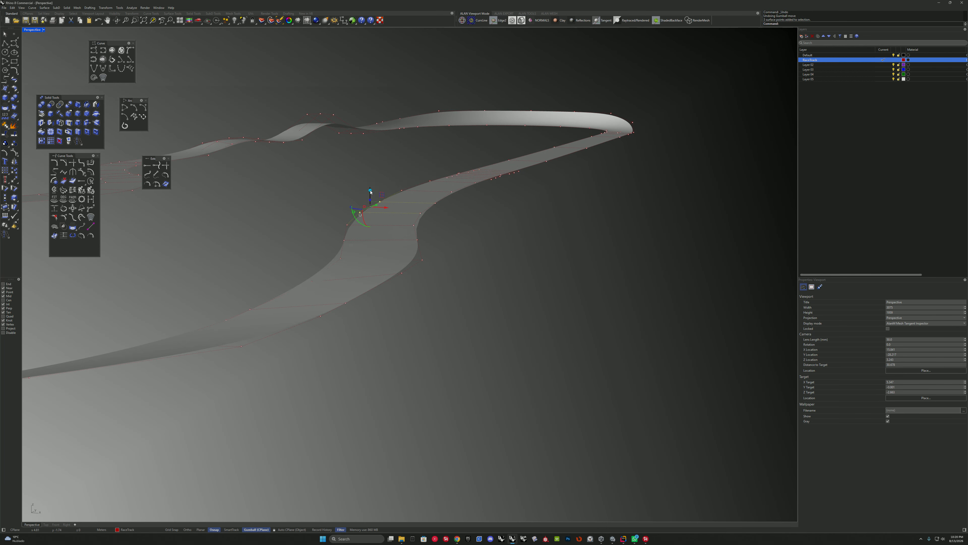
left_click_drag(370, 191, 370, 175)
key("Escape")
mouse_move(414, 212)
right_mouse_down()
mouse_move(449, 191)
mouse_move(475, 199)
mouse_move(413, 202)
right_mouse_up()
scroll(475, 199, "down", 8)
key("ctrl+z")
Raise the selected edge control points of the curved section vertically.
scroll(343, 179, "up", 8)
left_click_drag(349, 274, 348, 251)
key("Escape")
right_click_drag(387, 244, 330, 290)
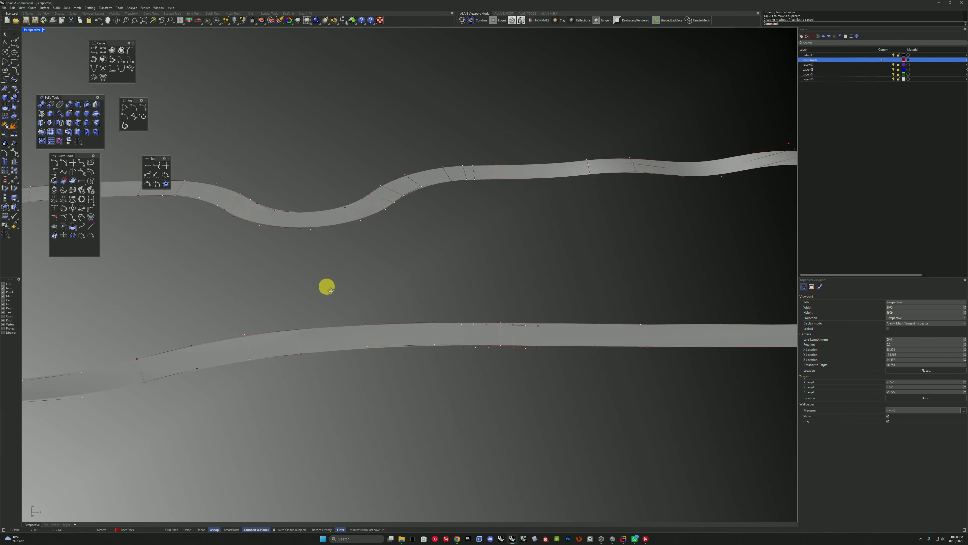
Close the floating line, curve tools, arc and curve toolbars and switch the Perspective view to Shaded display.
scroll(331, 290, "down", 4)
left_click(169, 159)
left_click(98, 156)
left_click(145, 100)
left_click(133, 43)
left_click(43, 29)
left_click(39, 56)
Turn the control points off and loft a surface between the inner edges of the two opposite straights.
mouse_move(289, 191)
right_mouse_down()
mouse_move(445, 229)
mouse_move(460, 207)
right_mouse_up()
key("Escape")
left_click(462, 206)
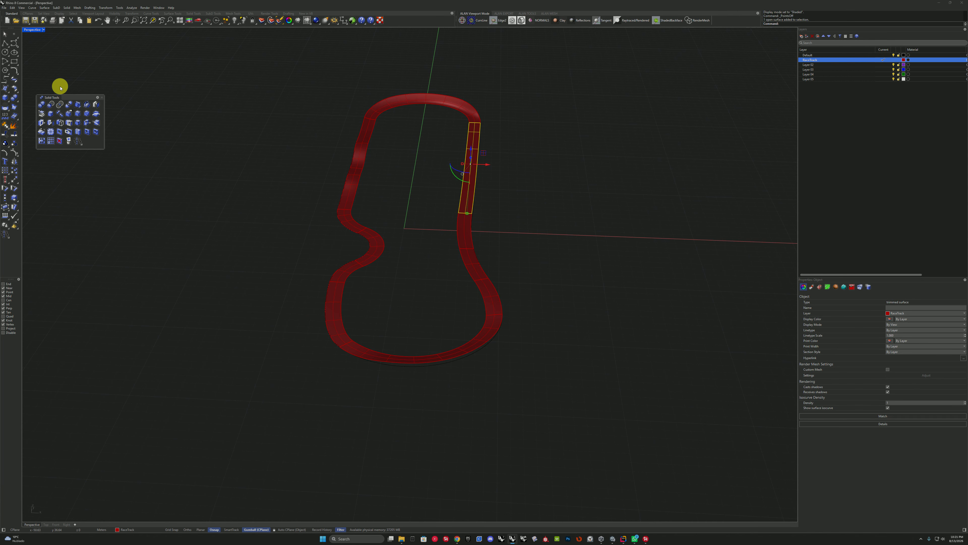
left_click(467, 144)
left_click(362, 162)
key("Return")
left_click(522, 305)
Loft a surface between the wide end bend's inner edge and the adjacent edge of the infield surface.
left_click(424, 103)
left_click(427, 122)
key("Return")
key("Return")
Rename Layer 02 as InternalFill and move both lofted infield surfaces to it.
double_click(814, 67)
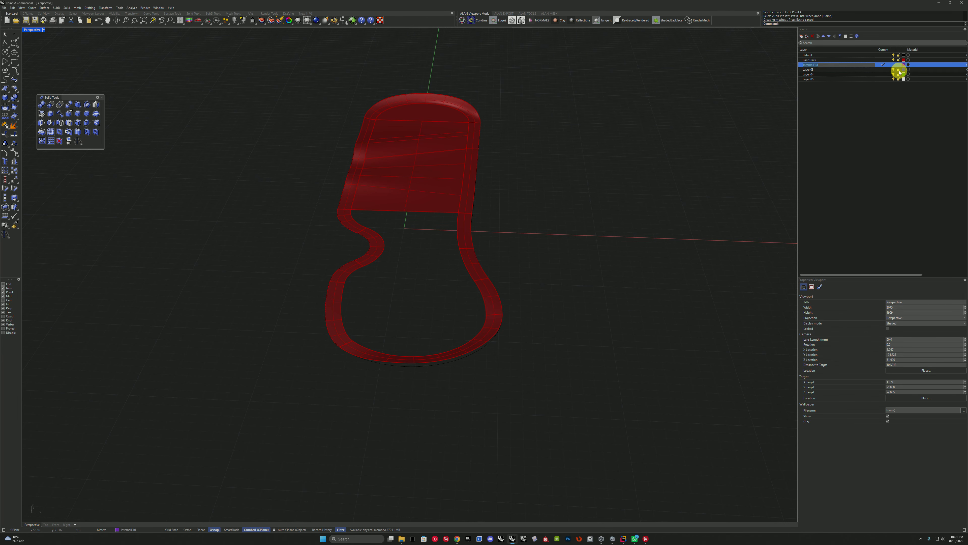
left_click(423, 113)
left_click(411, 164, "shift")
left_click(271, 20)
double_click(469, 251)
Loft an infield surface between the inner edges of the curved track segment beside the humped straight and the opposite side.
right_click_drag(488, 153, 395, 130)
type("zs")
key("Return")
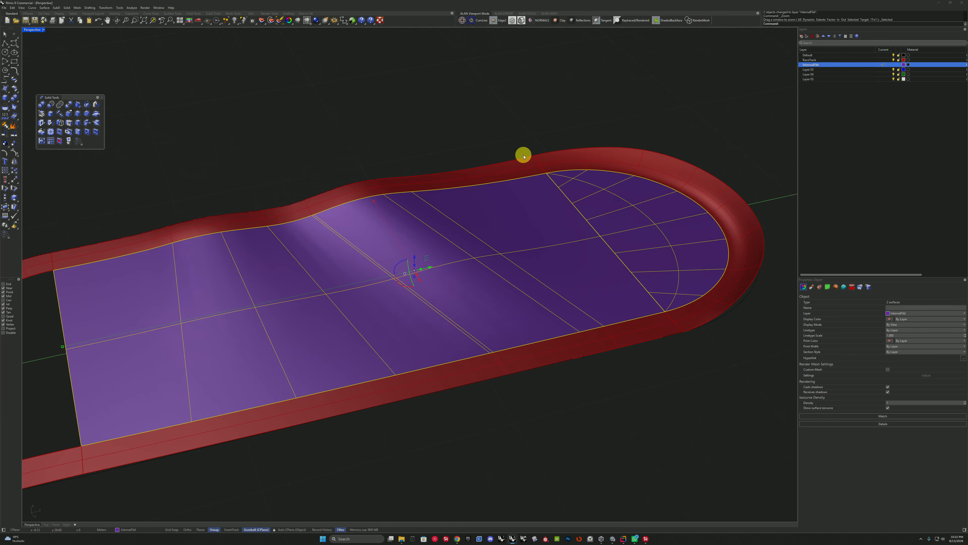
left_click(524, 155)
scroll(524, 155, "down", 4)
right_click_drag(229, 176, 248, 190)
left_click(347, 201)
key("Return")
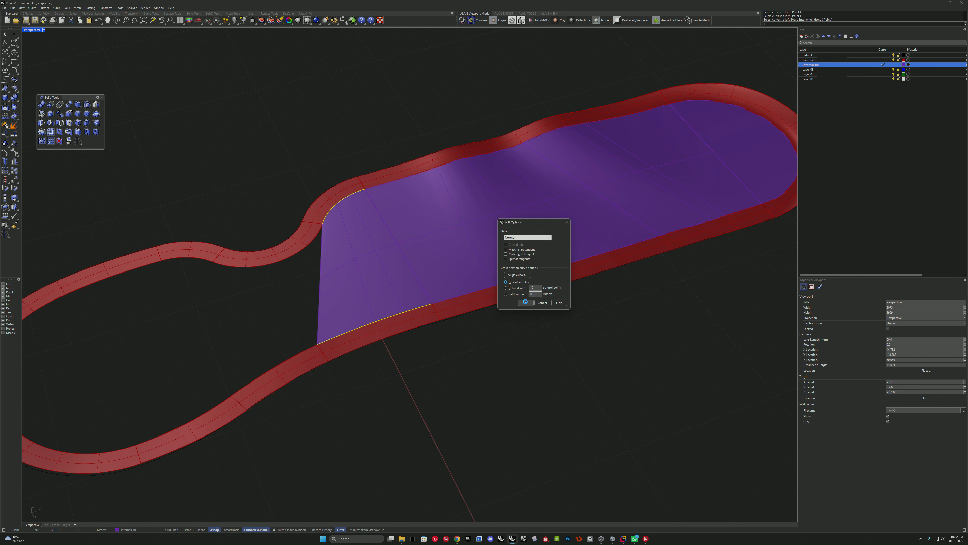
key("Return")
Continue lofting infield surfaces through the S-bend and fill the remaining opening inside the rounded end bend.
right_click_drag(296, 253, 339, 361, "shift")
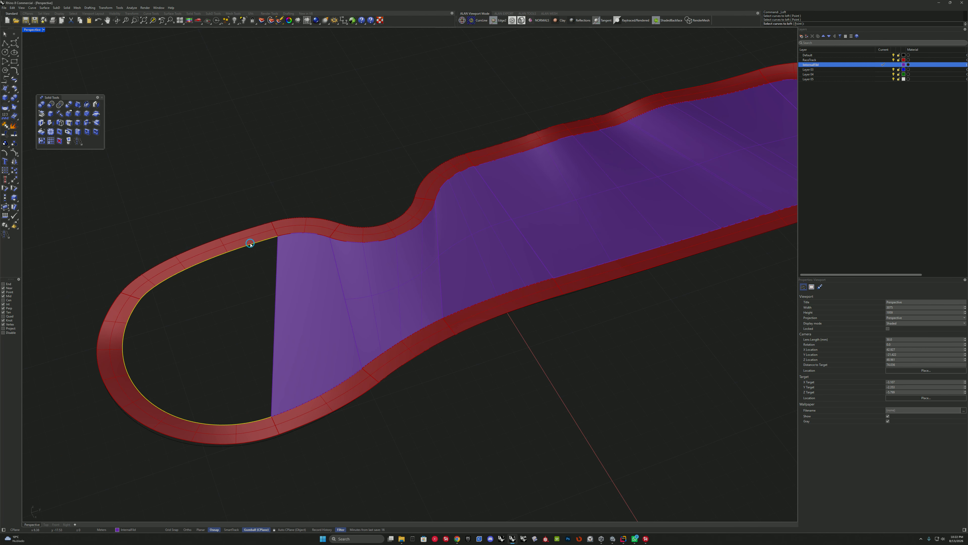
key("Return")
key("Return")
Inspect the surface continuity of the infield and track with the Reflections and Tangent display modes.
right_click_drag(521, 304, 466, 263)
scroll(465, 263, "down", 4)
left_click(577, 20)
right_click_drag(484, 126, 624, 50)
left_click(602, 20)
right_click_drag(534, 69, 424, 88)
Delete the lofted infield surface beside the S-bend.
left_click(385, 291)
key("z")
key("s")
key("Return")
key("Delete")
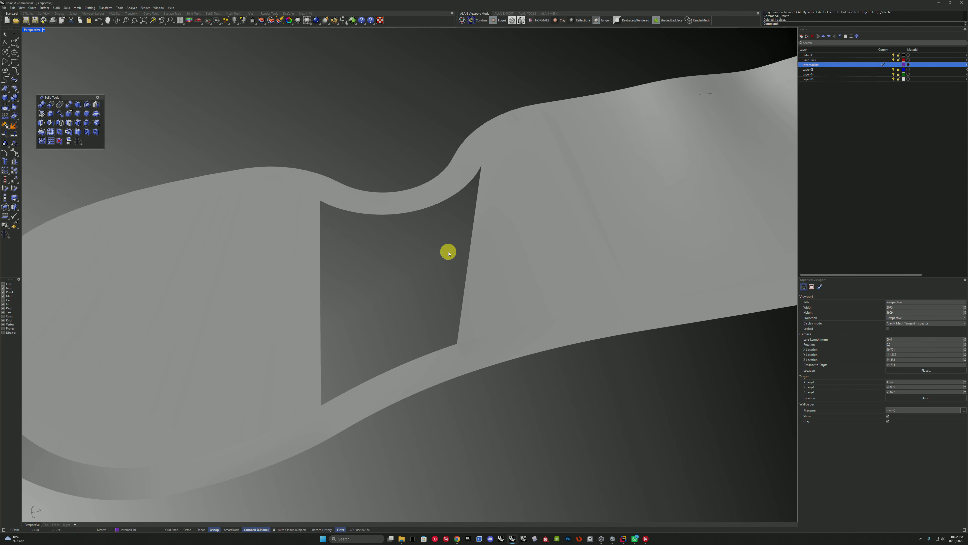
Try to close the infield gap beside the S-bend with a surface from its edge curves.
left_click(453, 346)
left_click(320, 305)
right_click_drag(392, 324, 414, 257)
key("ctrl+z")
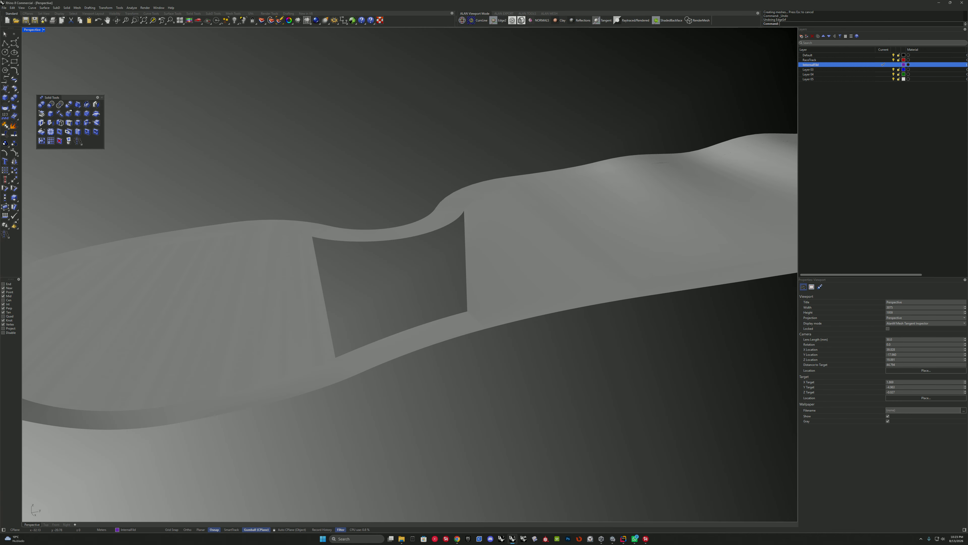
Fill the infield gap beside the S-bend with a network surface from its bounding edges.
left_click(455, 314)
key("Return")
key("Return")
Assign the RaceTrack layer a Plaster material named Track with a dark grey colour.
right_click_drag(454, 314, 472, 244)
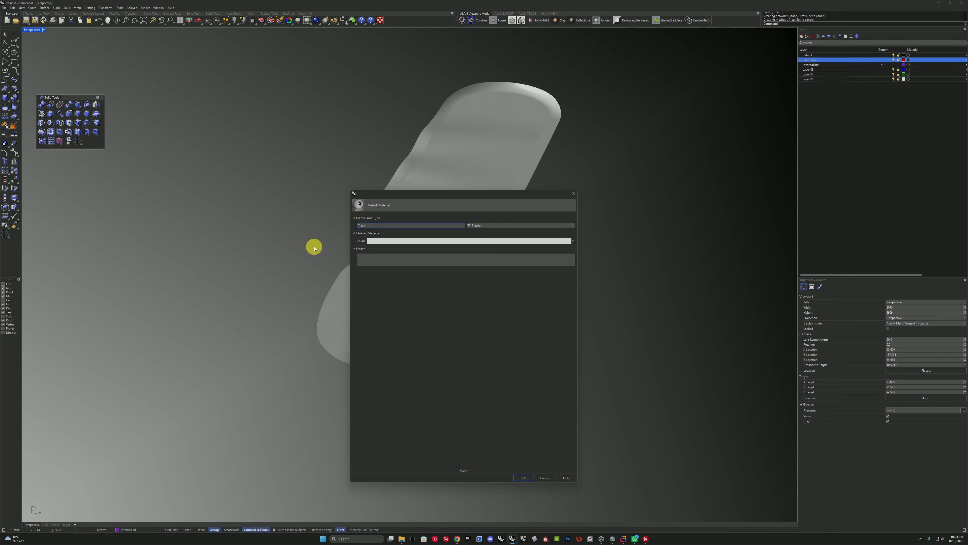
left_click(382, 241)
left_click(502, 445)
left_click(523, 478)
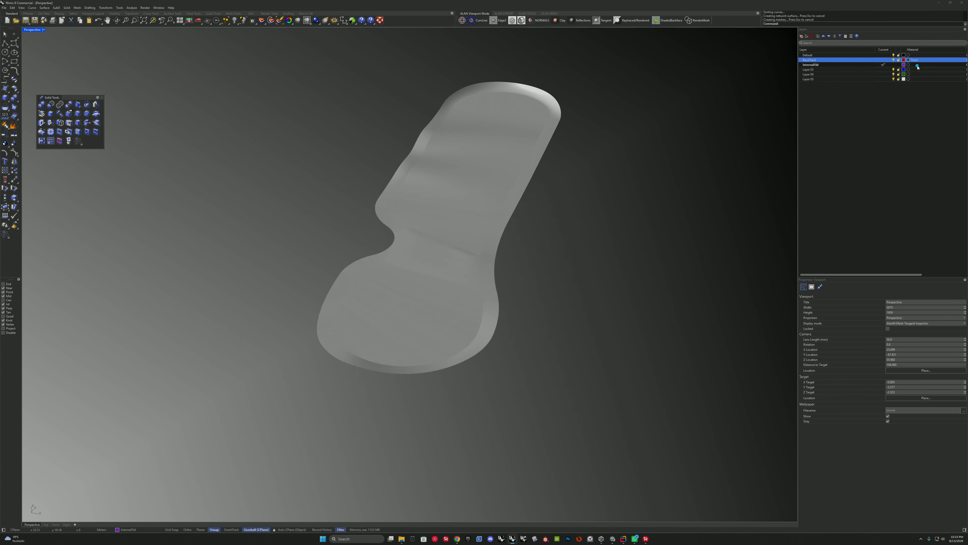
Assign the InternalFill layer a Plaster material named Grass with a green colour.
left_click(919, 64)
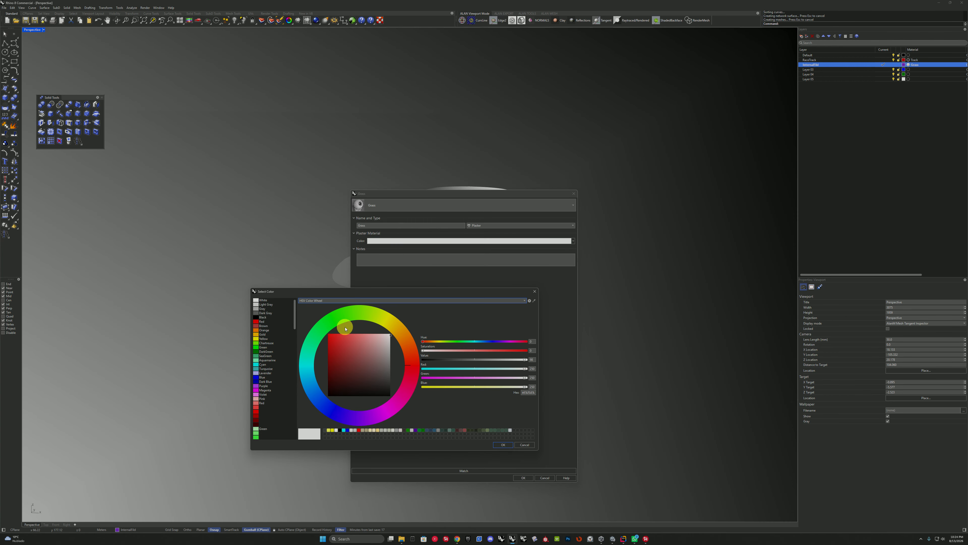
left_click(266, 351)
left_click(363, 368)
left_click(503, 445)
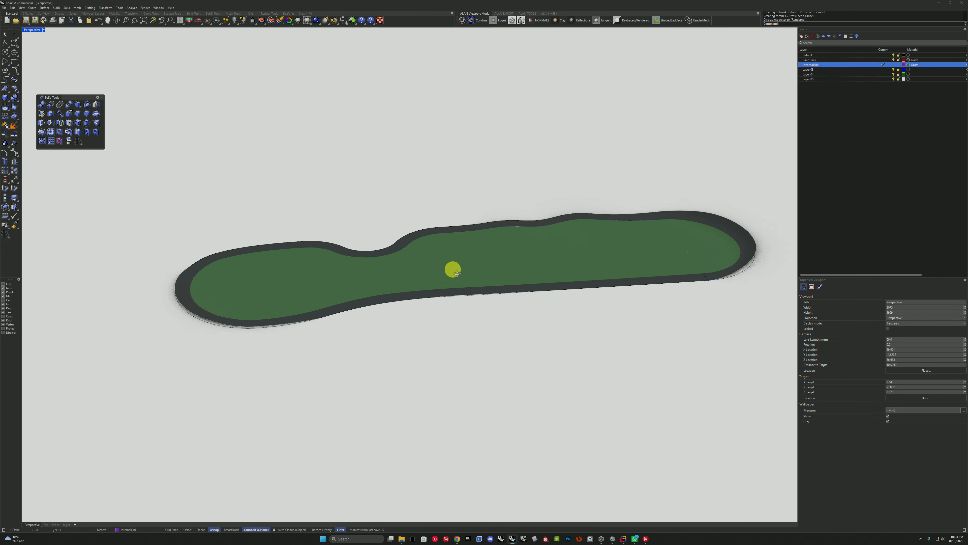
right_click_drag(452, 268, 536, 454)
scroll(554, 355, "down", 5)
left_click(5, 88)
double_click(33, 29)
scroll(255, 74, "down", 2)
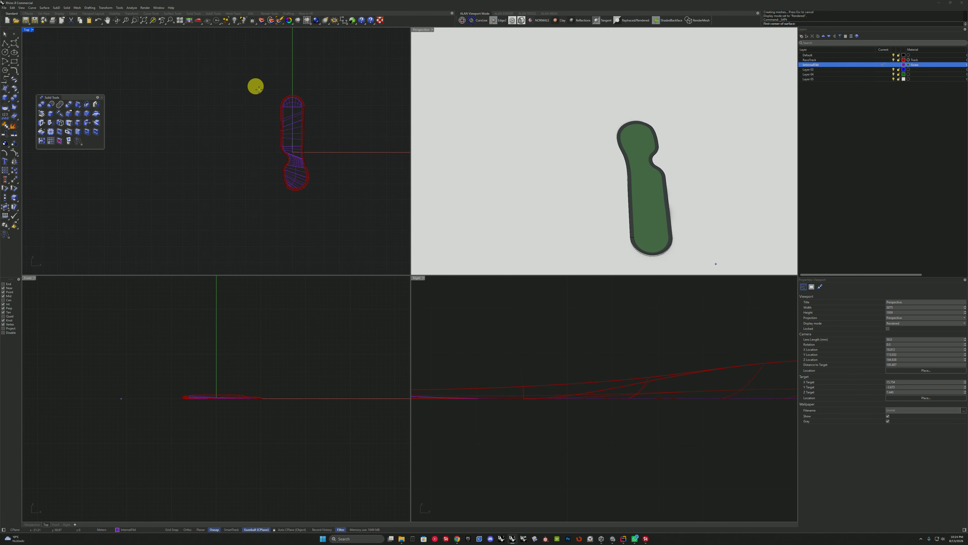
key("Escape")
Try to extrude the outer edge of the wide rounded bend upward into a wall.
right_click_drag(636, 187, 464, 202)
scroll(670, 142, "up", 6)
key("ctrl+m")
right_click_drag(569, 220, 178, 339)
scroll(178, 339, "up", 5)
left_click(288, 333, "ctrl+shift")
key("z")
key("s")
key("Return")
right_click_drag(375, 353, 401, 269)
left_click_drag(401, 267, 402, 247)
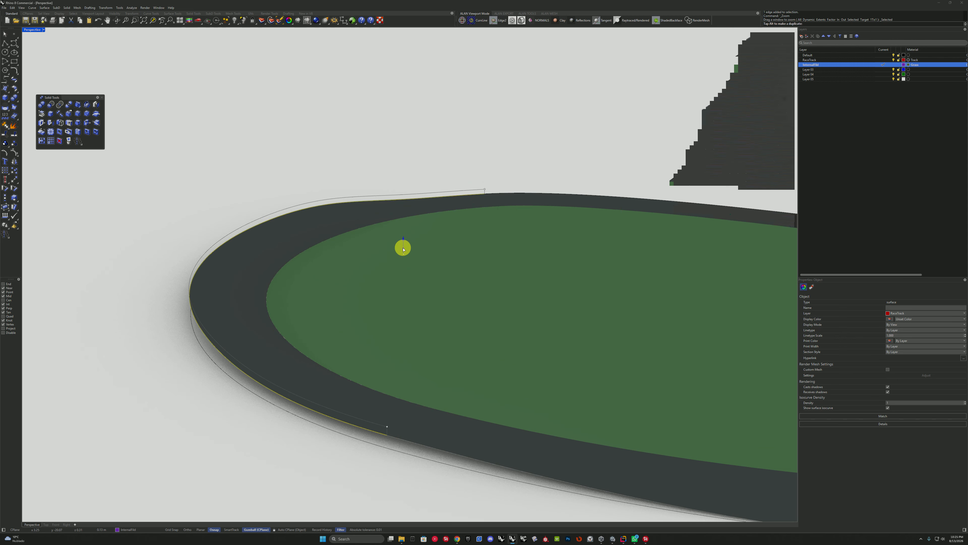
right_click_drag(402, 247, 529, 235)
scroll(529, 235, "down", 6)
key("ctrl+z")
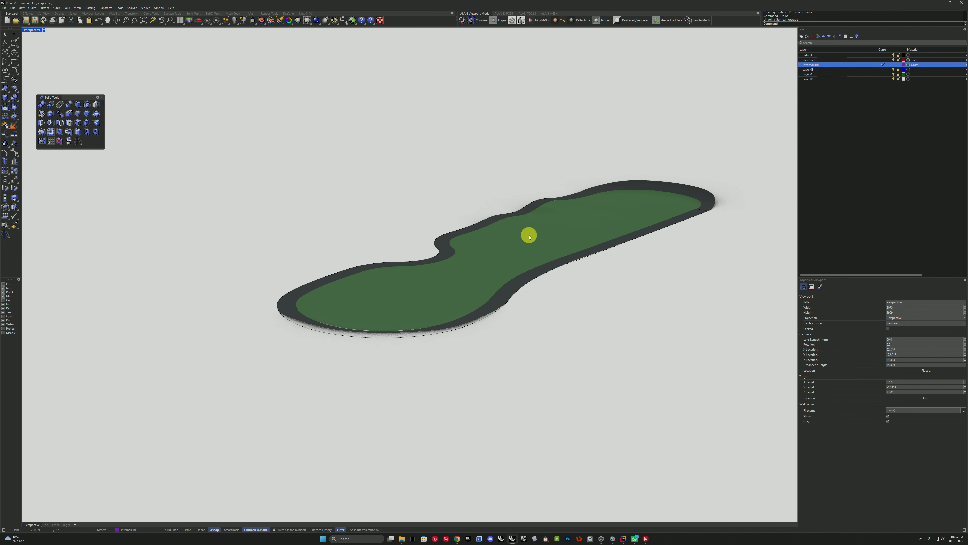
Try to extrude an outer edge segment along the humped side of the track upward into a wall.
left_click(527, 205, "ctrl+shift")
left_click_drag(524, 203, 523, 191)
right_click_drag(521, 196, 444, 218)
scroll(439, 192, "up", 6)
key("ctrl+z")
Switch the Perspective view to the mesh edge inspection display mode to examine the joins between the surfaces.
scroll(456, 206, "down", 2)
left_click(458, 201, "ctrl+shift")
right_click_drag(386, 252, 456, 313)
scroll(540, 203, "down", 3)
key("Escape")
left_click(519, 203, "ctrl+shift")
left_click(476, 20)
left_click(497, 21)
Join the surfaces all the way around the race track into one polysurface.
left_click(456, 314)
left_click(125, 214, "shift")
left_click(5, 124)
right_click_drag(305, 229, 477, 259)
left_click(495, 274)
left_click(463, 239, "shift")
right_click_drag(375, 173, 458, 238, "shift")
left_click(320, 91, "shift")
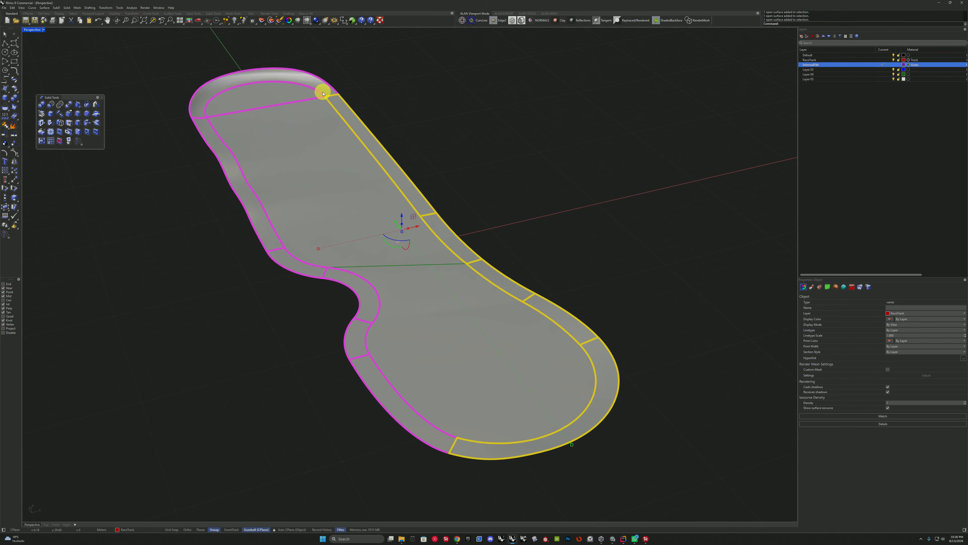
left_click(229, 82, "shift")
left_click(364, 376, "shift")
right_click(217, 295)
Replace the infield surface between the straights' fill and the S-bend with a network surface built from its bounding edges.
left_click(247, 235)
right_click_drag(486, 355, 447, 287, "shift")
scroll(553, 287, "up", 6)
right_click(447, 286)
left_click(447, 287)
left_click(437, 285)
key("Return")
key("Delete")
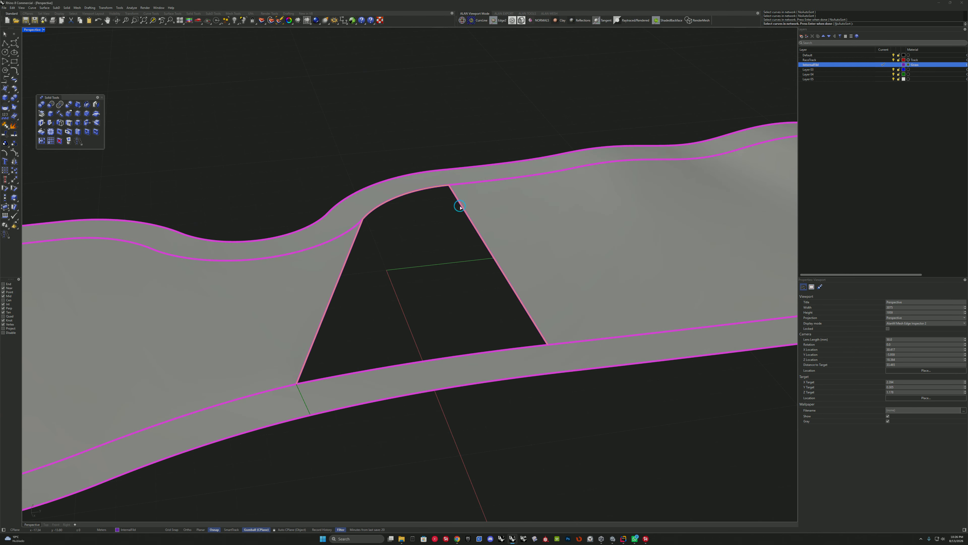
left_click(404, 363)
right_click(396, 335)
Join the rebuilt infield surface with the adjacent infield surfaces.
left_click(383, 313)
left_click(313, 297, "shift")
left_click(499, 266, "shift")
left_click(5, 124)
Extrude the outer edges of the wide bend and the smooth long side upward as walls on the Walls layer.
scroll(590, 341, "down", 8)
right_click_drag(590, 341, 828, 140)
left_click(557, 312, "ctrl+shift")
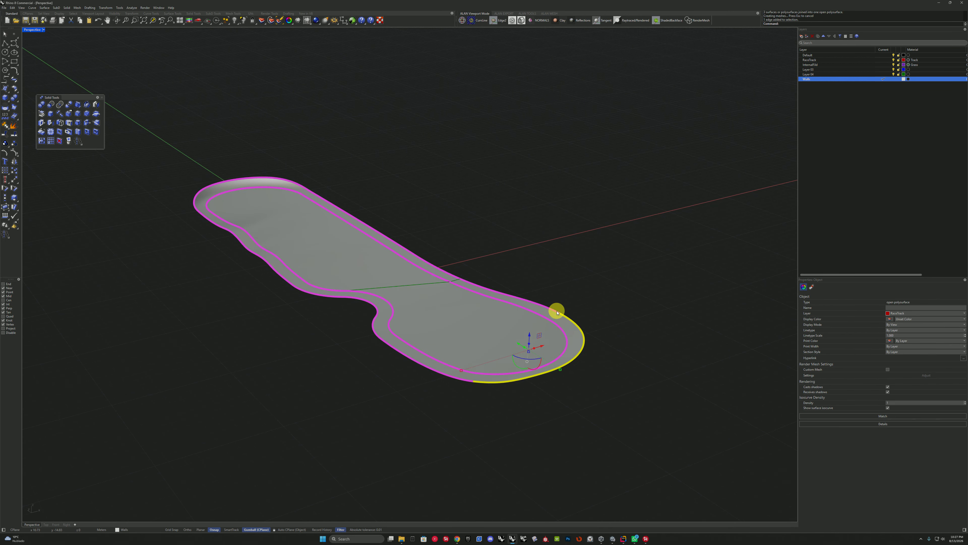
left_click(408, 252, "ctrl+shift")
right_click_drag(408, 252, 389, 273)
left_click(389, 273, "ctrl+shift")
left_click_drag(485, 316, 486, 287, "ctrl")
Move the upper edges of the outer walls down to reduce the wall height.
right_click_drag(485, 288, 352, 287)
left_click_drag(352, 287, 350, 307)
scroll(413, 289, "down", 2)
right_click_drag(413, 289, 266, 247)
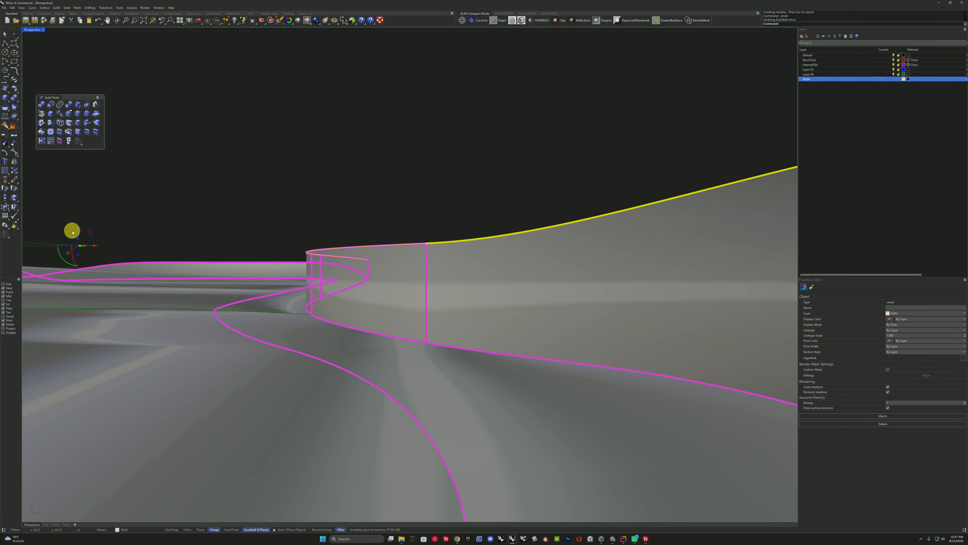
left_click_drag(72, 231, 71, 273)
Switch the Perspective view to Shaded display.
mouse_move(410, 193)
right_mouse_down()
mouse_move(413, 252)
mouse_move(344, 247)
mouse_move(266, 153)
mouse_move(502, 245)
mouse_move(667, 260)
right_mouse_up()
left_click(43, 30)
left_click(52, 48)
key("Escape")
Assign the Walls layer a new material named Walls.
scroll(667, 260, "up", 4)
left_click(910, 78)
type("Walls")
key("Return")
scroll(555, 290, "down", 5)
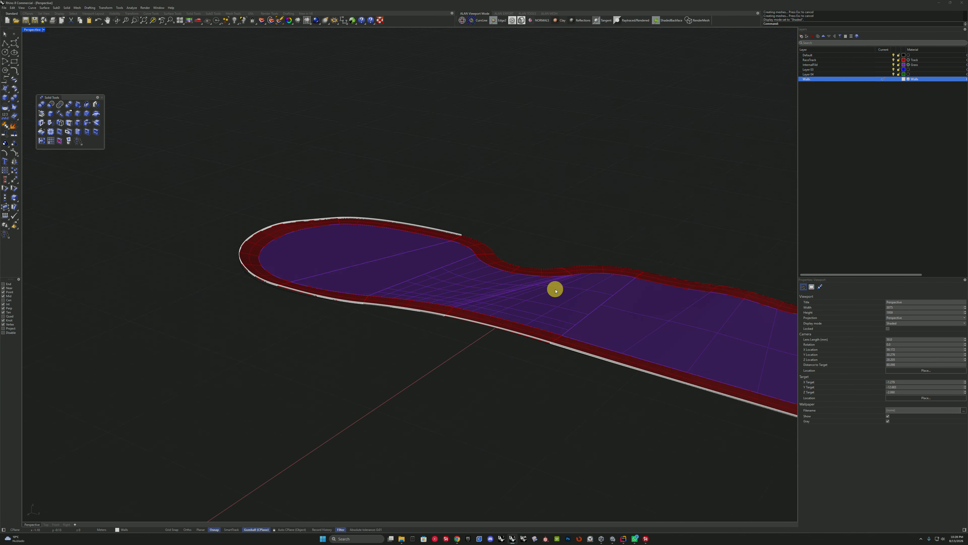
Create a small rectangular box on the infield, just inside the inner edge of the humped straight.
right_click_drag(554, 289, 267, 336)
left_click(5, 97)
double_click(34, 29)
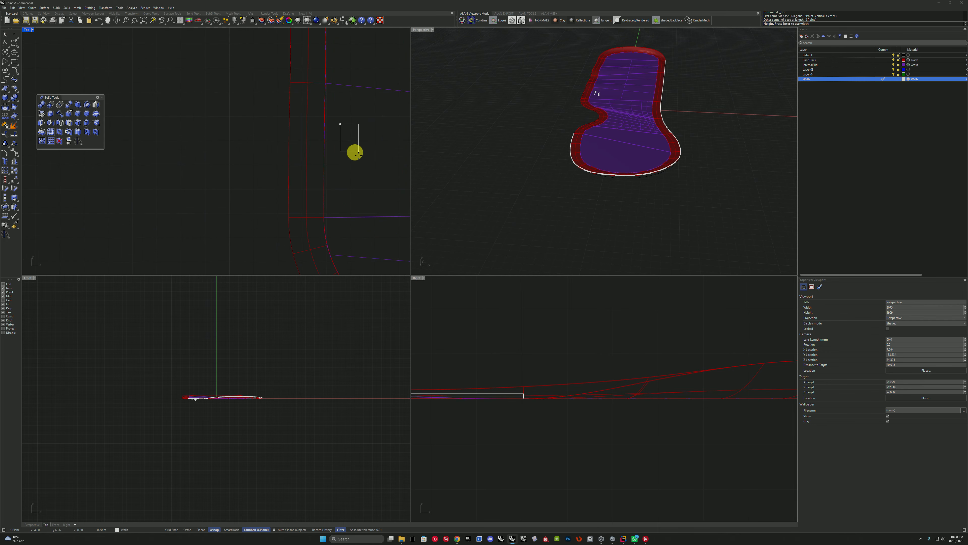
key("Return")
scroll(601, 91, "up", 6)
scroll(594, 97, "down", 4)
left_click(574, 158)
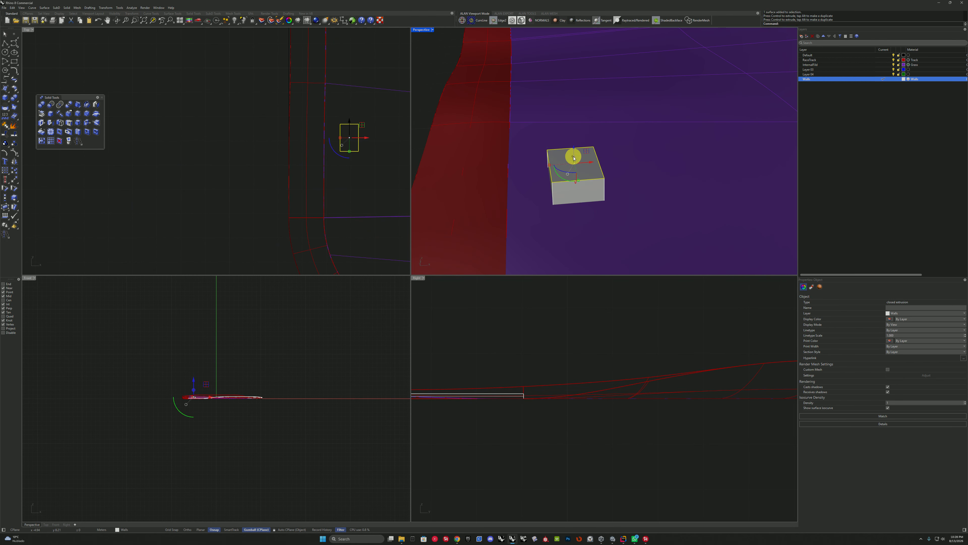
Copy the box's top face and place it outside the track as a second block.
right_click_drag(577, 127, 625, 202)
scroll(593, 153, "down", 5)
key("ctrl+c")
key("ctrl+v")
left_click_drag(621, 171, 570, 169)
right_click_drag(572, 169, 615, 163)
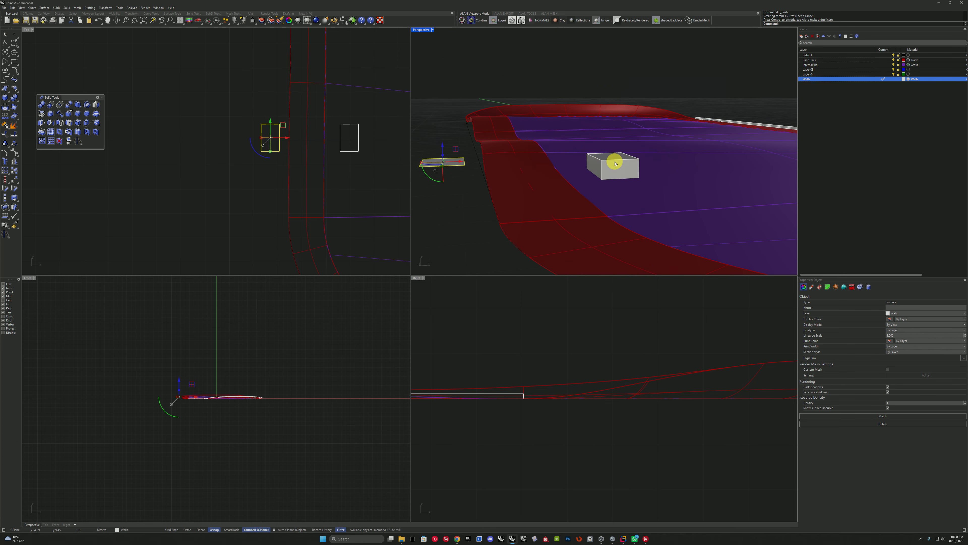
left_click_drag(478, 175, 477, 175)
key("Escape")
Raise the top faces of both boxes slightly and delete the box outside the track.
right_click_drag(519, 175, 513, 208)
left_click(459, 176, "ctrl+shift")
left_click(610, 171, "ctrl+shift")
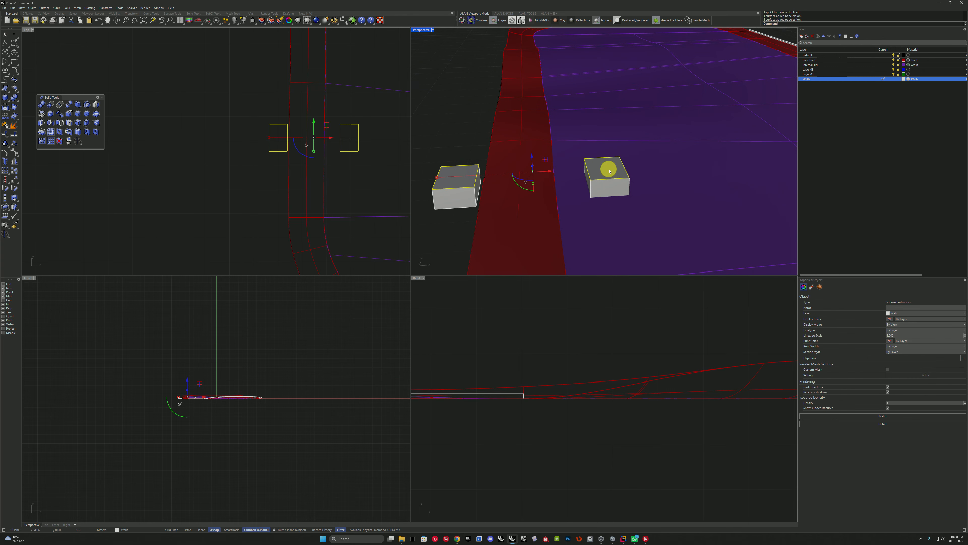
left_click_drag(533, 150, 533, 148)
right_click_drag(533, 160, 650, 156)
left_click(463, 168)
key("Delete")
Try to pull the box's track-facing side face toward the track.
left_click(623, 173, "ctrl+shift")
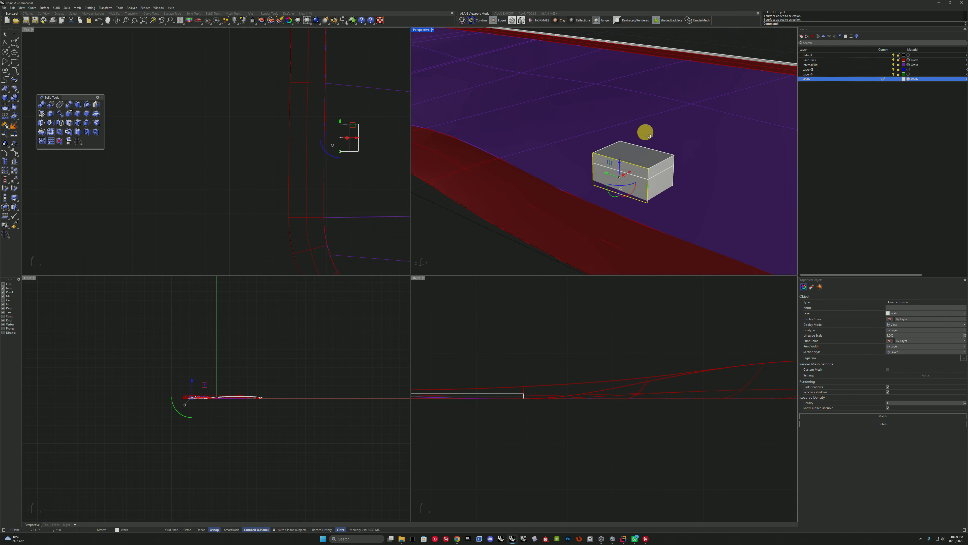
scroll(633, 160, "up", 6)
left_click_drag(612, 150, 580, 156)
key("ctrl+z")
key("ctrl+z")
scroll(526, 182, "down", 5)
Extract the box's track-facing side face and join it back into a closed polysurface.
right_click(571, 190)
left_click(572, 188)
right_click(573, 182)
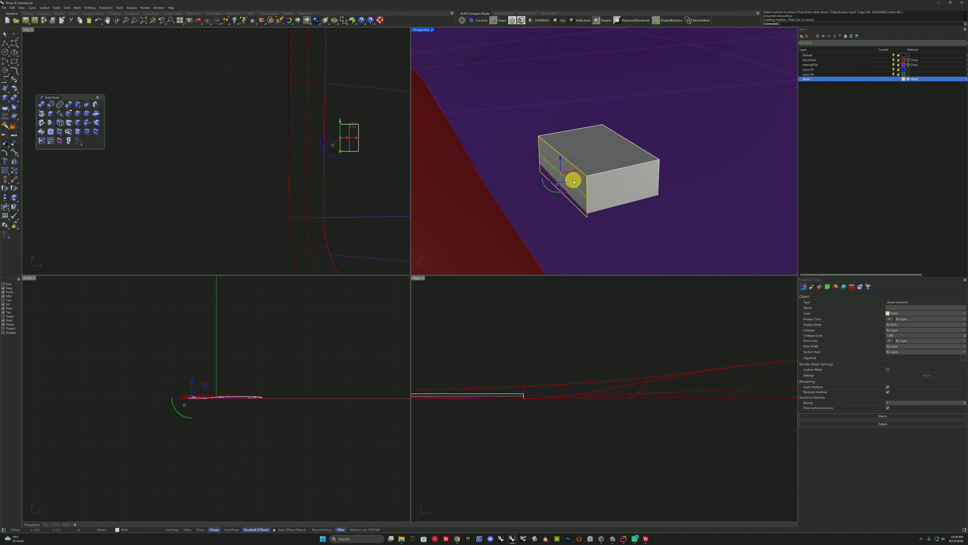
left_click(5, 125)
Stretch the box's side face across the track to just beyond the outer edge.
left_click(564, 176, "ctrl+shift")
scroll(619, 160, "down", 5)
left_click_drag(614, 163, 536, 175)
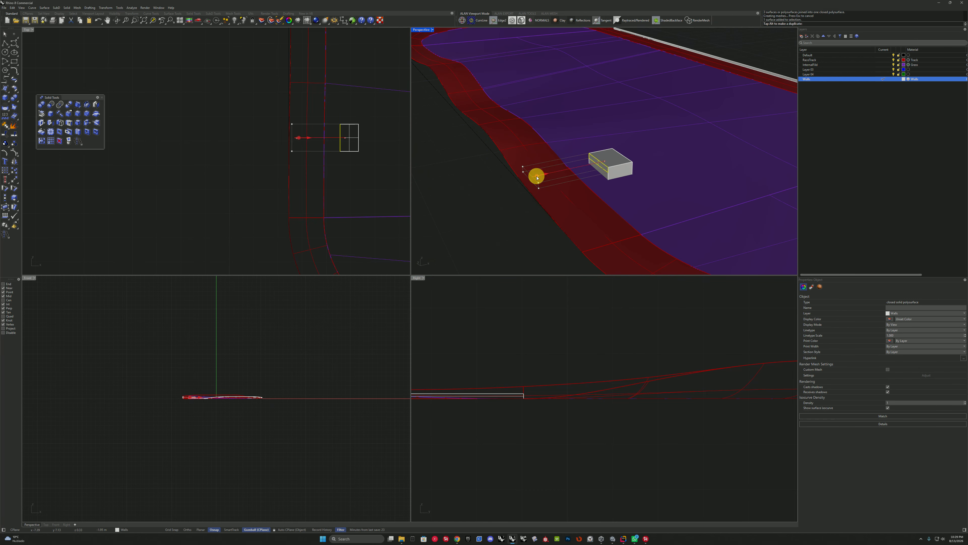
left_click(477, 198)
Split the stretched block's bottom face near the track's outer edge.
right_click_drag(606, 195, 624, 158)
scroll(624, 158, "up", 5)
left_click(14, 134)
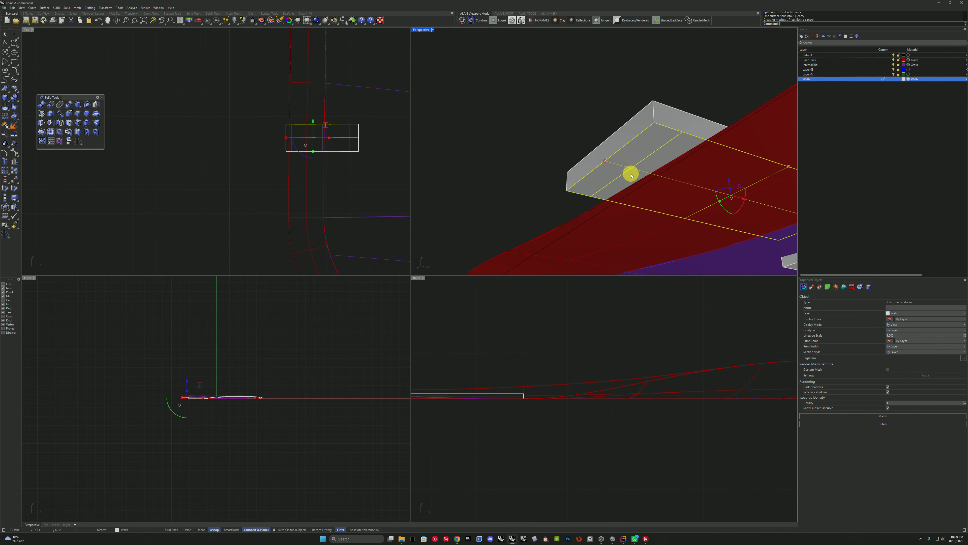
Show mesh edge inspection in the perspective view and extend the block's end sections downward as legs on both sides of the track.
left_click(499, 20)
left_click(128, 140)
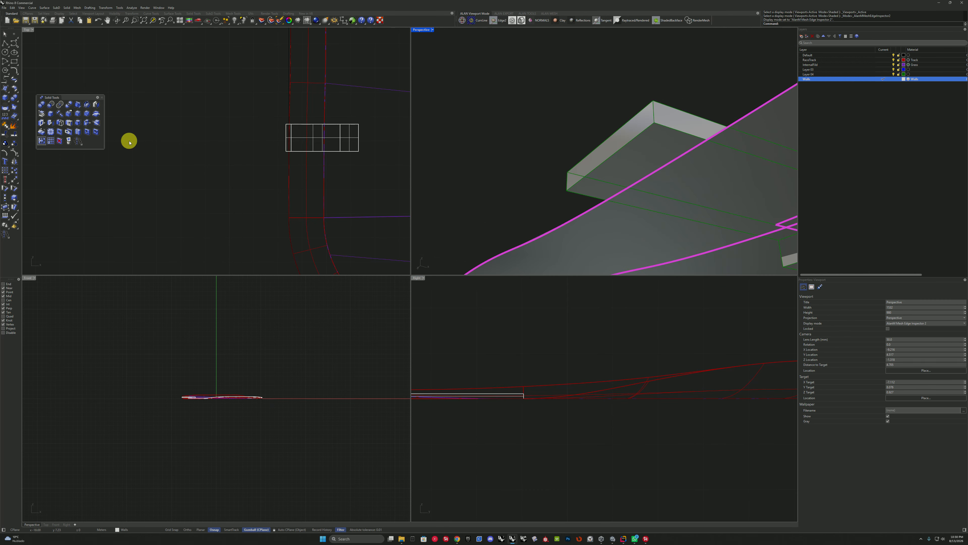
right_click_drag(625, 126, 685, 116)
left_click_drag(623, 87, 703, 241, "ctrl+shift")
right_click_drag(703, 241, 566, 190)
left_click(570, 200)
left_click_drag(554, 185, 556, 185)
right_click_drag(534, 214, 478, 382)
key("Escape")
left_click(556, 201)
left_click(748, 174)
key("Escape")
Join the leg surfaces with the spanning block and delete the leftover surface.
right_click_drag(671, 160, 630, 185)
left_click(705, 184)
left_click(724, 206, "shift")
left_click(5, 125)
left_click(696, 147)
key("Delete")
Zoom to the gantry spanning the track and examine its legs and edges.
scroll(696, 152, "down", 7)
left_click(694, 157)
left_click(719, 150)
type("zs")
key("Return")
left_click_drag(613, 170, 611, 170)
right_click_drag(612, 170, 496, 152)
key("Escape")
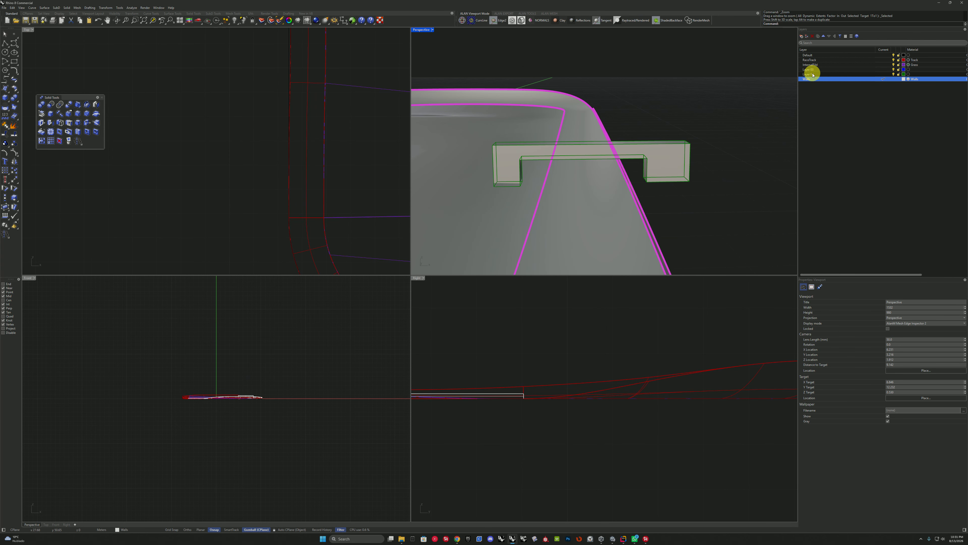
left_click(587, 150)
key("Escape")
Draw a long box beside the straight near the gantry and pull its outer side face away from the track.
scroll(458, 210, "down", 15)
mouse_move(586, 167)
right_mouse_down()
mouse_move(459, 210)
mouse_move(519, 271)
mouse_move(527, 254)
right_mouse_up()
key("ctrl+m")
right_click(519, 271)
left_click(528, 254)
left_click(621, 313)
right_click_drag(621, 312, 531, 363)
left_click(532, 363)
scroll(534, 363, "up", 14)
left_click(459, 244, "ctrl+shift")
left_click_drag(458, 241, 337, 239)
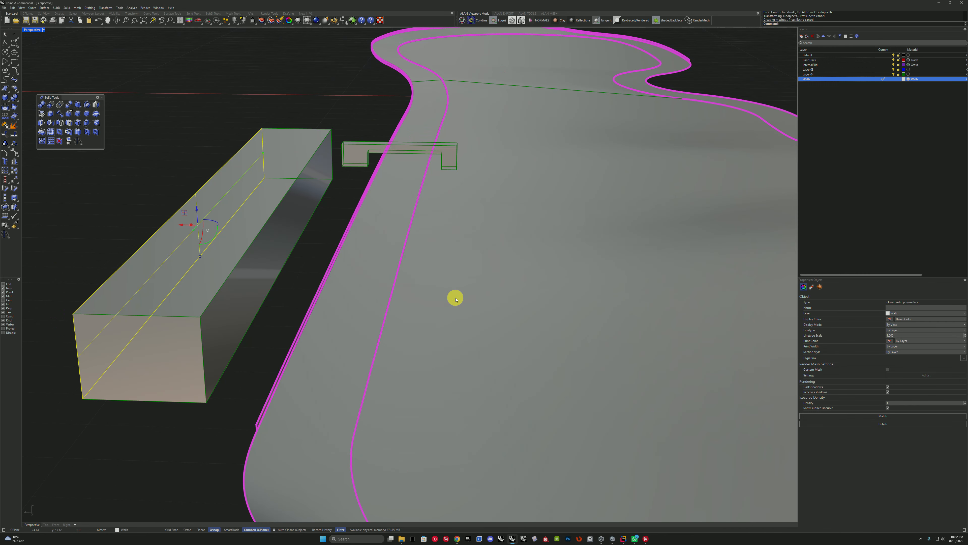
Lower the box's top track-side edge so its top slopes toward the track.
key("Escape")
left_click(286, 194, "ctrl+shift")
left_click_drag(286, 194, 288, 257)
left_click(233, 220)
right_click_drag(233, 221, 493, 242)
scroll(493, 242, "down", 5)
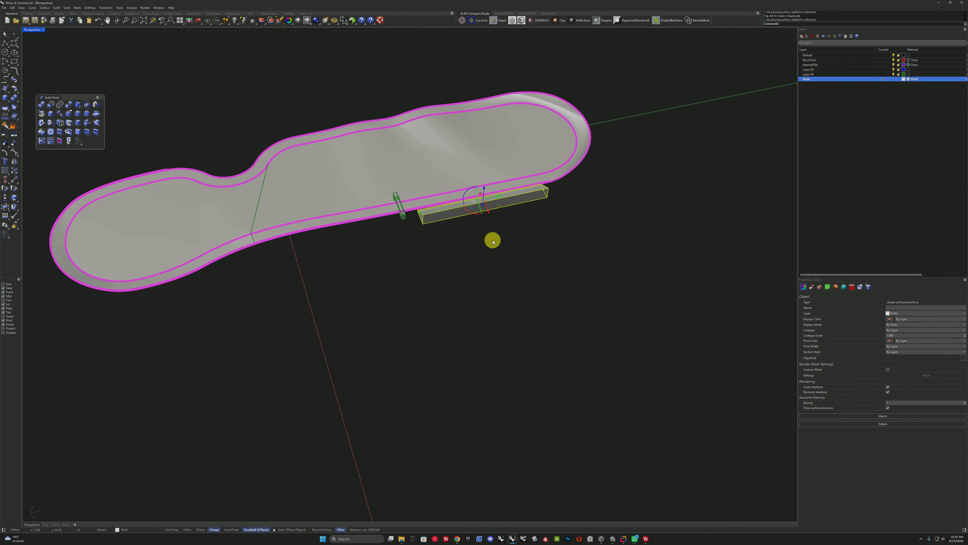
Mirror the two sloped blocks along the straight across the Y axis to the opposite side of the track.
right_click_drag(352, 239, 381, 244)
left_click(423, 172)
left_click(430, 313, "shift")
left_click(14, 161)
type("y")
right_click_drag(553, 305, 636, 217)
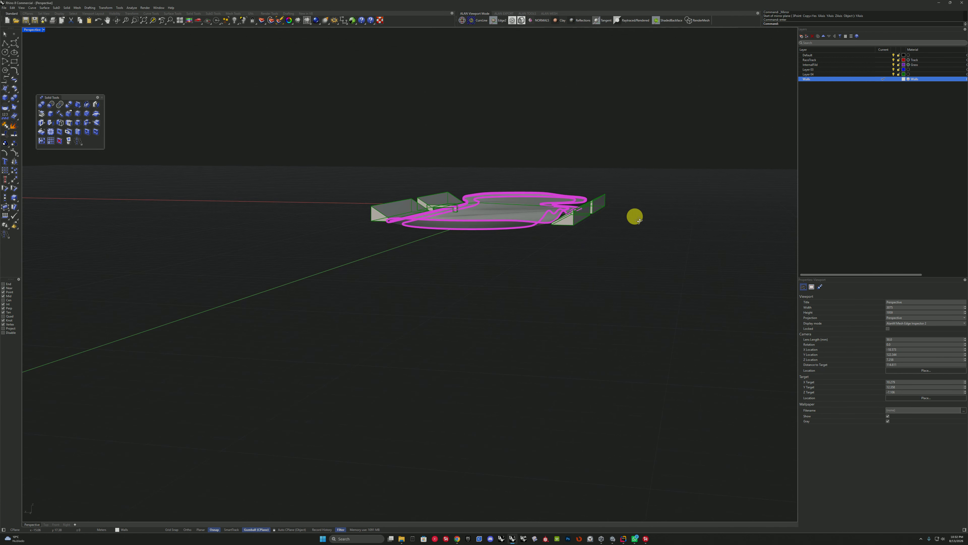
Add a third sloped block on the opposite side of the track, angled to follow the narrow end's bend.
scroll(618, 178, "up", 10)
left_click(618, 178)
scroll(621, 210, "down", 10)
scroll(601, 171, "up", 4)
left_click_drag(573, 168, 567, 177)
key("Escape")
right_click_drag(594, 244, 523, 171)
scroll(374, 300, "up", 4)
scroll(394, 289, "down", 4)
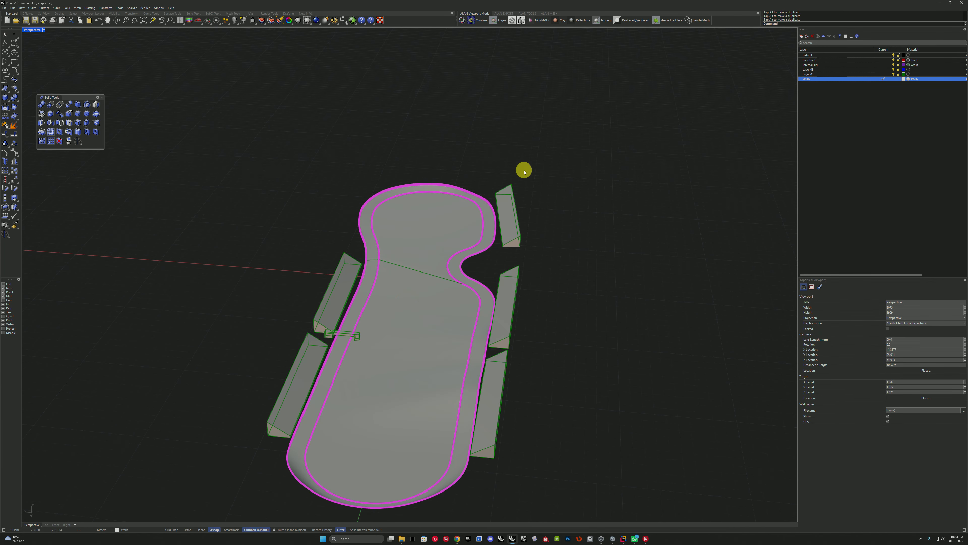
Preview the track and its sloped blocks in the Raytraced display mode.
left_click(44, 29)
left_click(47, 105)
right_click_drag(507, 348, 428, 267)
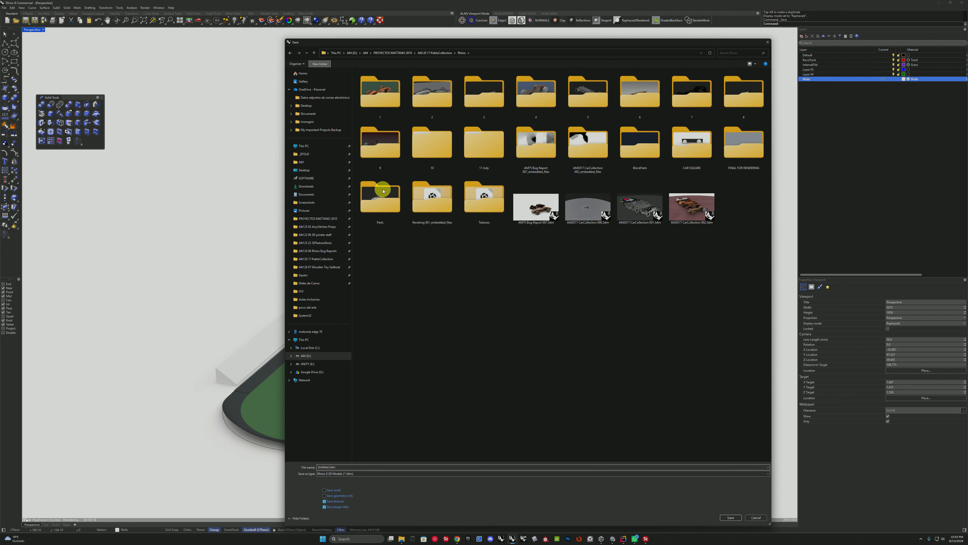
double_click(384, 152)
double_click(371, 91)
left_click(382, 128)
left_click(347, 466)
left_click(442, 53)
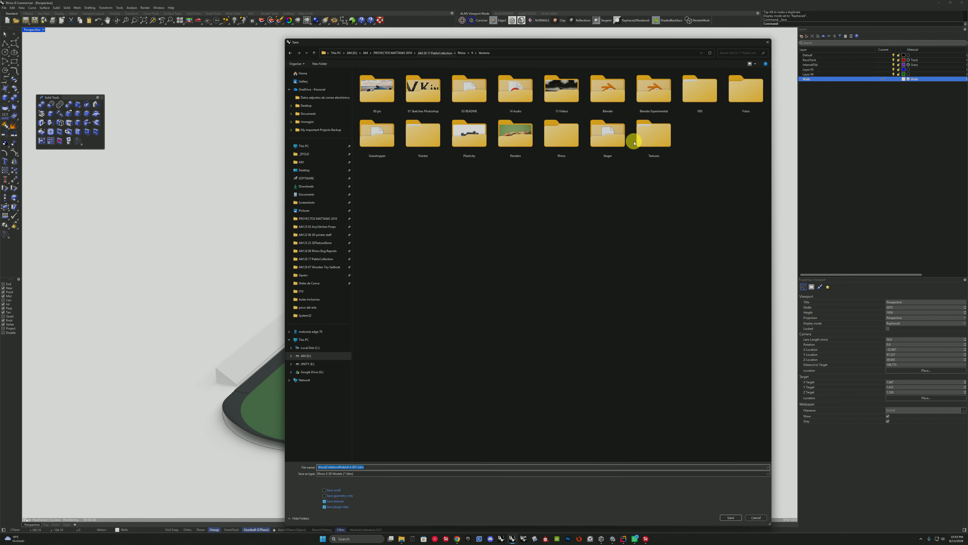
double_click(560, 135)
double_click(432, 201)
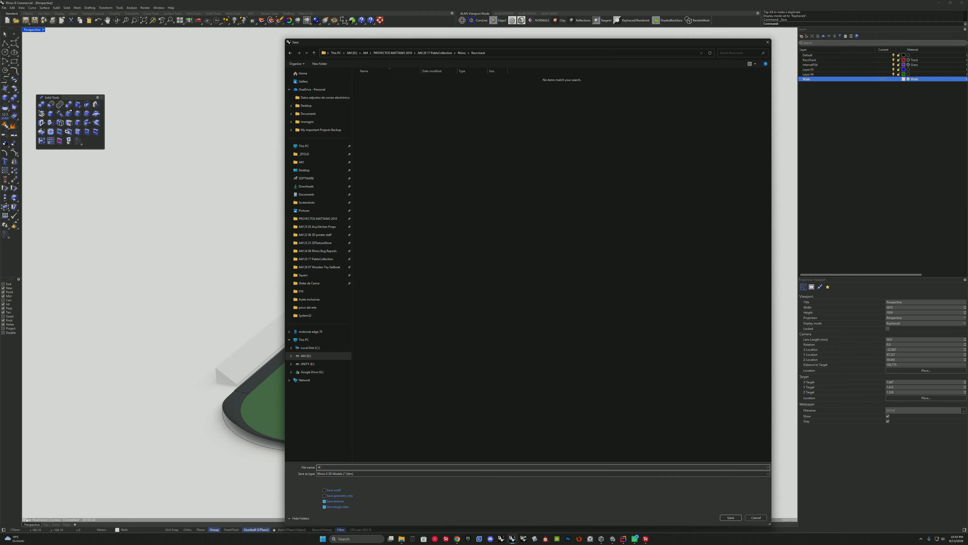
Create a project folder named AM 26 18 Race track containing a 02 Rhino subfolder for saving the model.
left_click(393, 53)
scroll(437, 152, "down", 10)
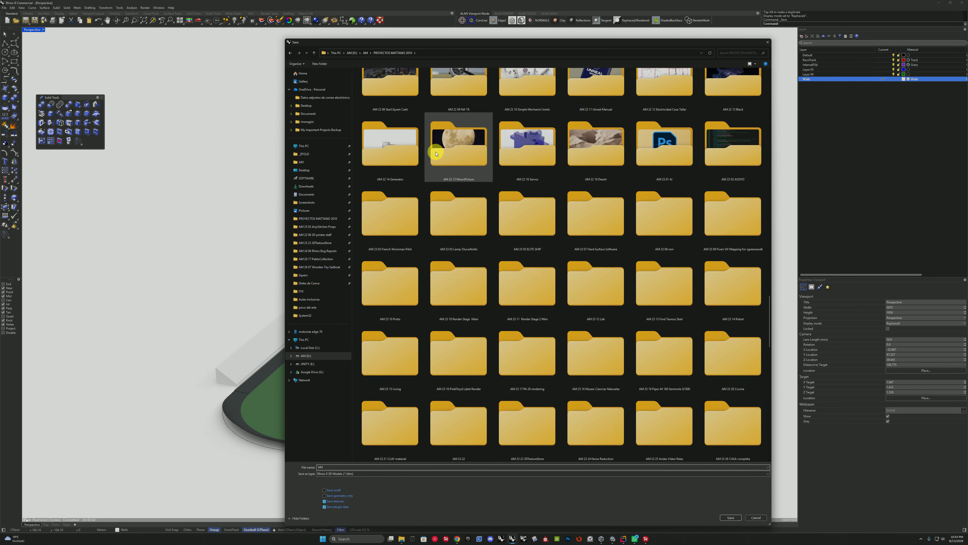
left_click(319, 64)
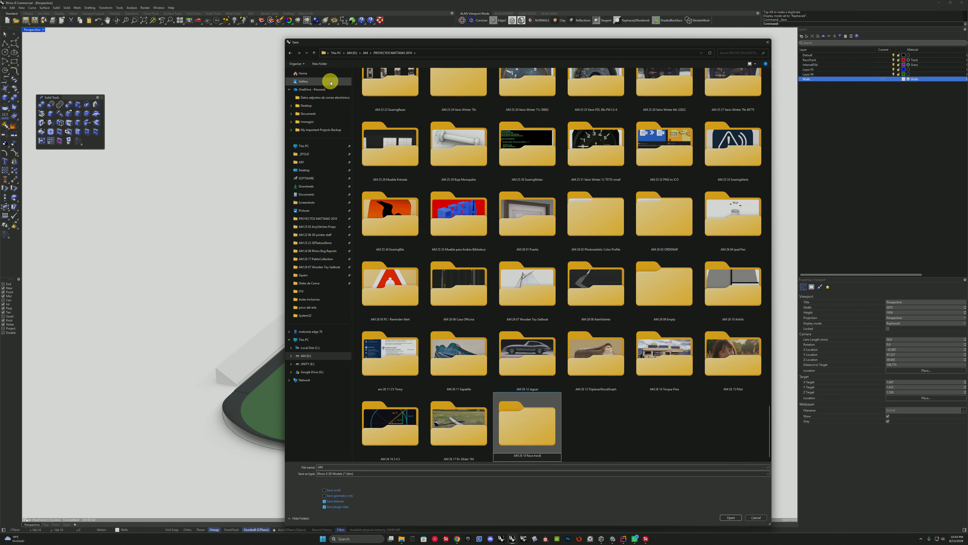
key("Return")
key("Return")
left_click(320, 64)
type("02 Rhino")
key("Return")
key("Return")
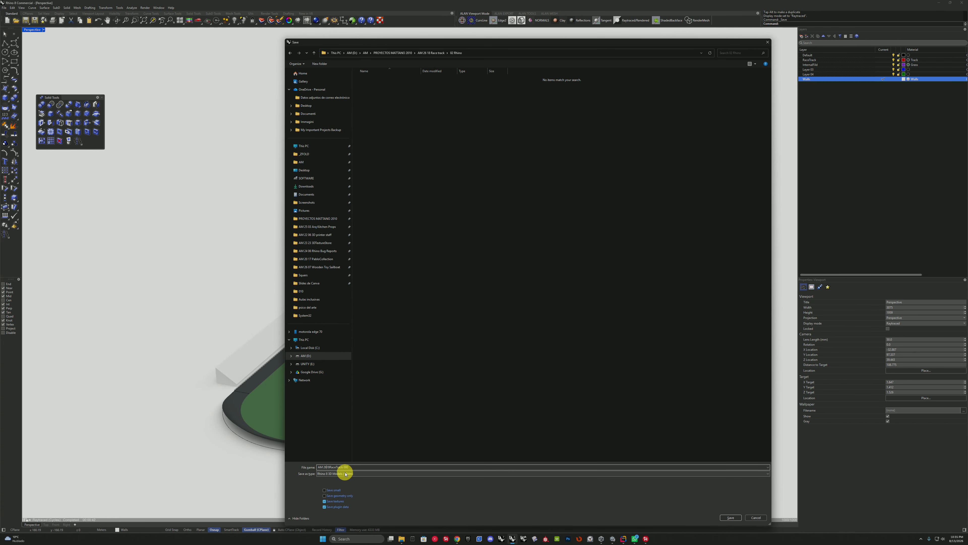
Save the race track model in the 02 Rhino folder and return the view to a shaded display.
key("Left")
key("Left")
key("BackSpace")
key("Return")
left_click(43, 30)
left_click(43, 43)
key("ctrl+s")
Save an incremental version of the file and scale the whole model by 10 from the origin.
mouse_move(512, 292)
right_mouse_down()
mouse_move(501, 291)
mouse_move(545, 327)
right_mouse_up()
scroll(545, 326, "down", 4)
key("ctrl+a")
left_click(34, 20)
left_click(14, 197)
type("0.")
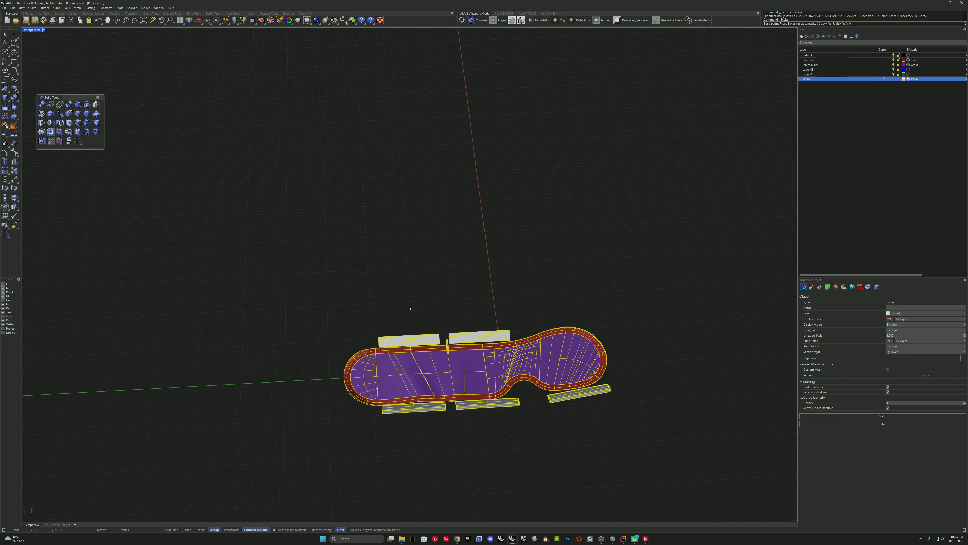
key("Return")
type("10")
key("Return")
scroll(451, 210, "down", 10)
right_click_drag(451, 210, 572, 191)
Open the custom Unity export command for editing and switch to the Unity project.
left_click(504, 13)
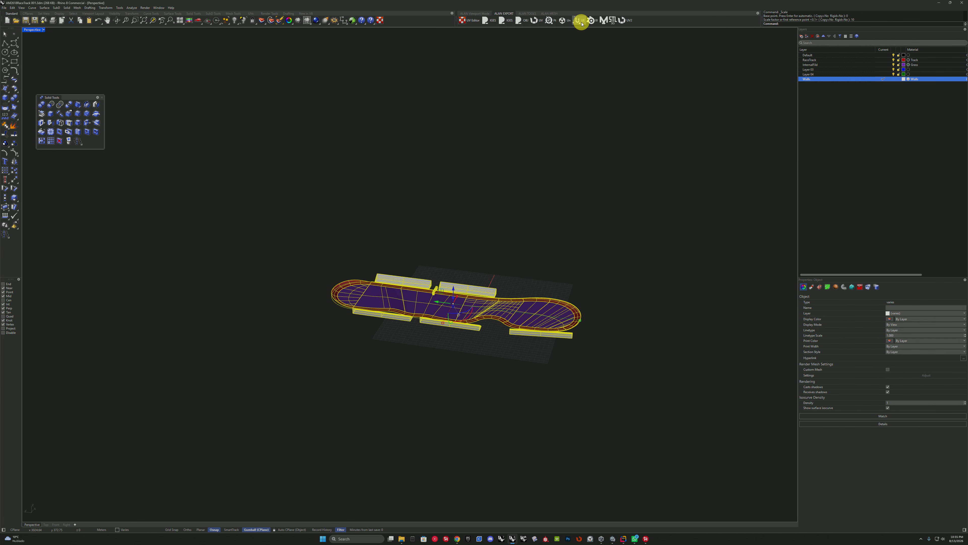
right_click(567, 22, "shift")
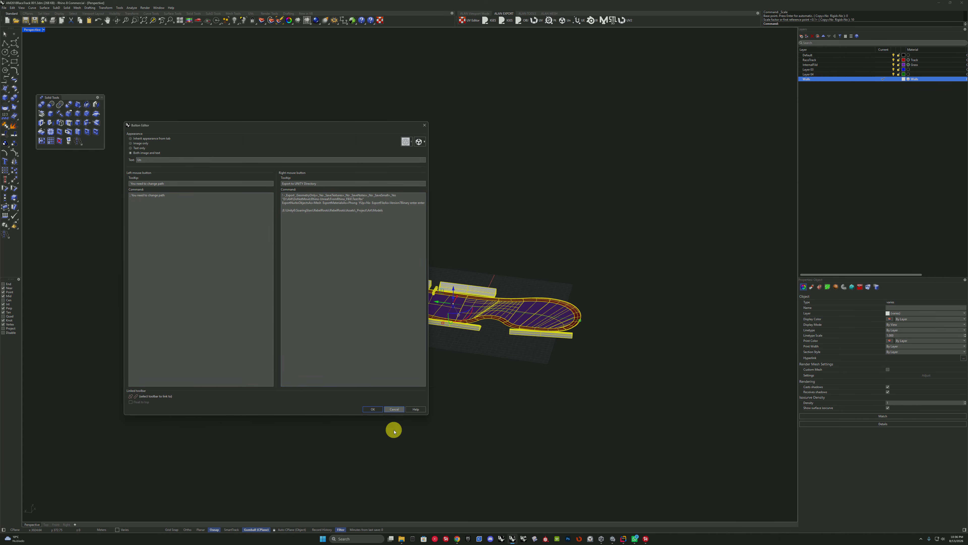
left_click(612, 539)
right_click_drag(496, 305, 276, 155)
scroll(454, 260, "down", 5)
Create a RaceTrack folder inside the project's Art > Models assets.
left_click(196, 417)
left_click(155, 439)
left_click(159, 455)
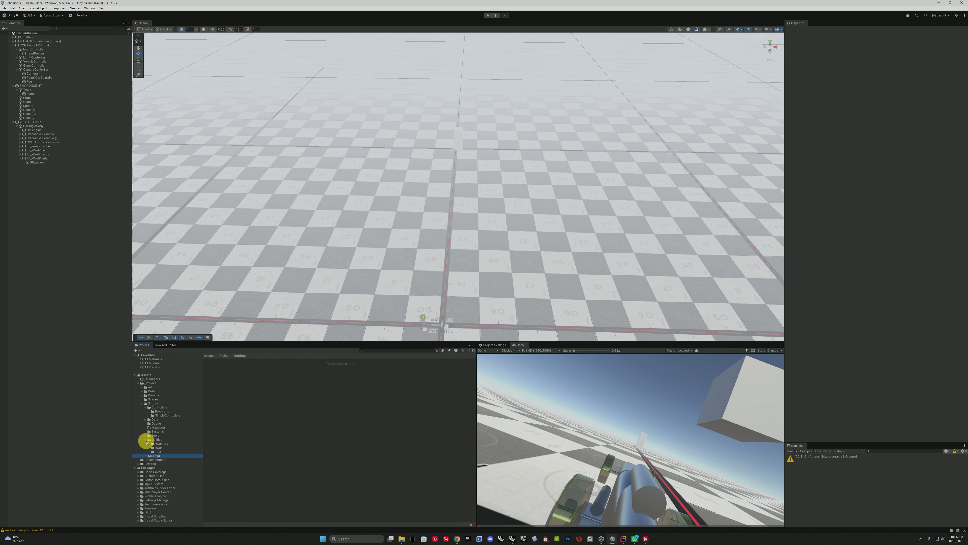
left_click(146, 439)
left_click(141, 395)
left_click(141, 386)
left_click(156, 395)
right_click(272, 378)
left_click(368, 388)
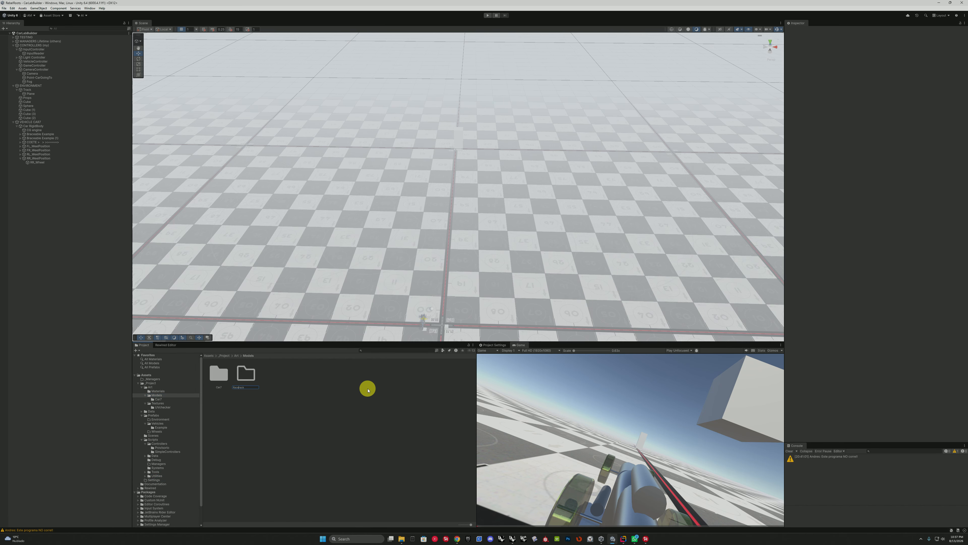
type("T")
key("Return")
Try to add the RaceTrack folder's path to the Unity export command in Rhino.
right_click(244, 374)
left_click(275, 384)
double_click(463, 136)
left_click_drag(481, 95, 461, 102)
key("alt+Tab")
key("alt+Tab")
key("Tab")
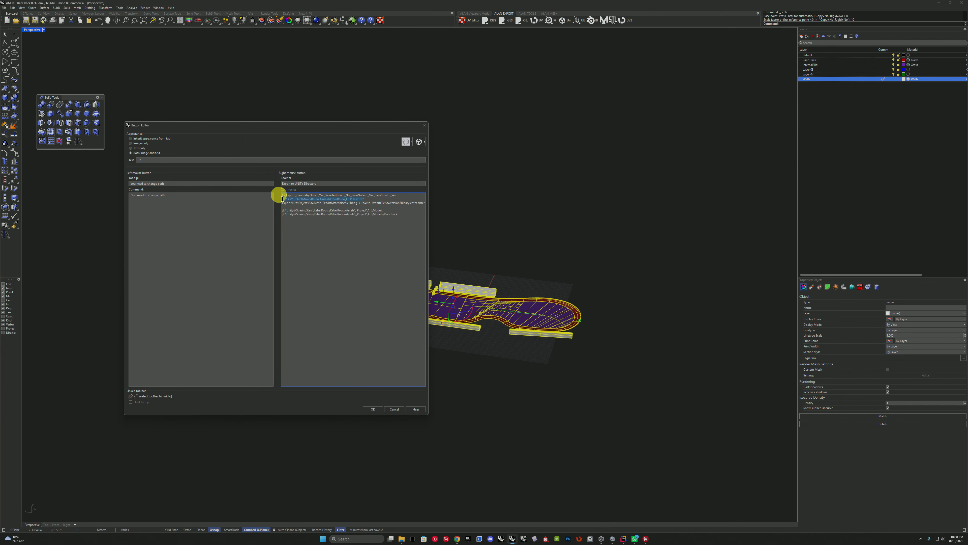
Open the export command's FromRhino_FBX destination folder in File Explorer.
key("alt+Tab")
left_click_drag(563, 138, 526, 0)
left_click(505, 122)
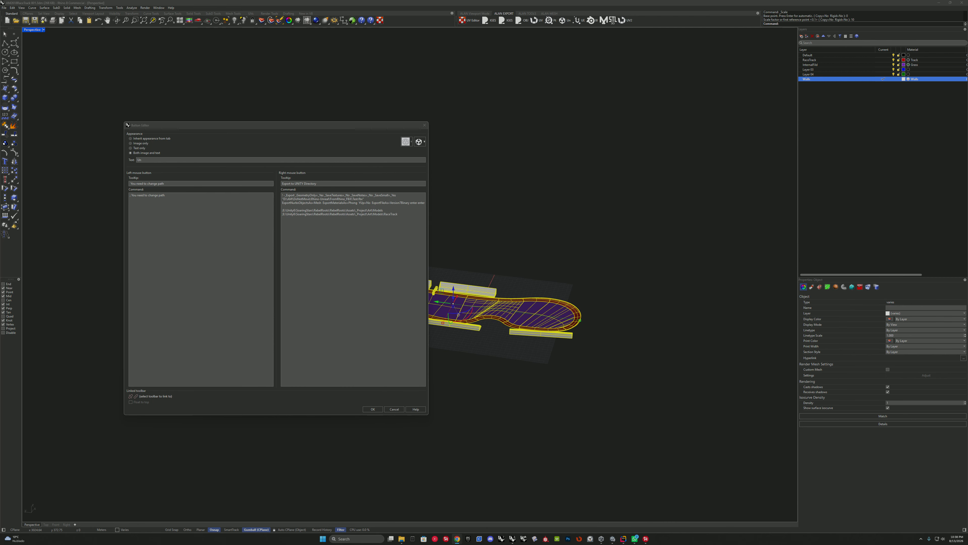
left_click(401, 537)
left_click(395, 93)
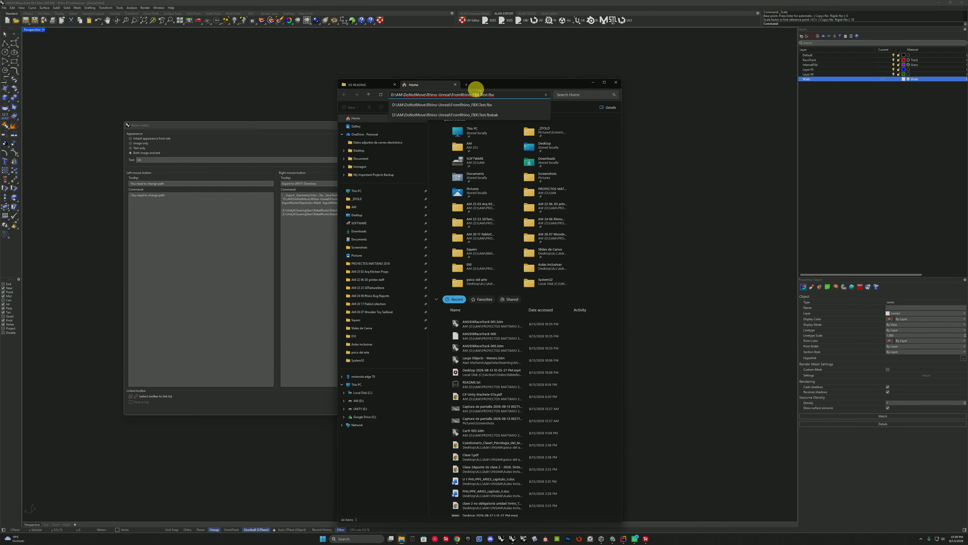
left_click(506, 103)
Cancel the export command editor in Rhino and reposition the FromRhino_FBX folder window.
key("alt+Tab")
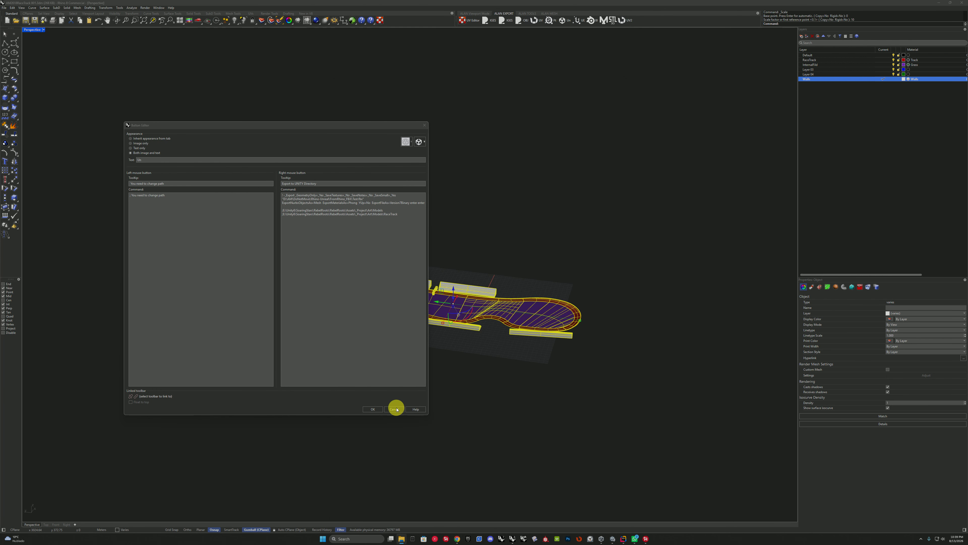
left_click(396, 407)
key("alt+Tab")
left_click_drag(467, 97, 611, 67)
key("alt+Tab")
key("Tab")
key("Tab")
Import Test.fbx from the FromRhino_FBX folder into Unity's RaceTrack folder and place it in the scene.
key("alt+Tab")
double_click(252, 373)
key("alt+Tab")
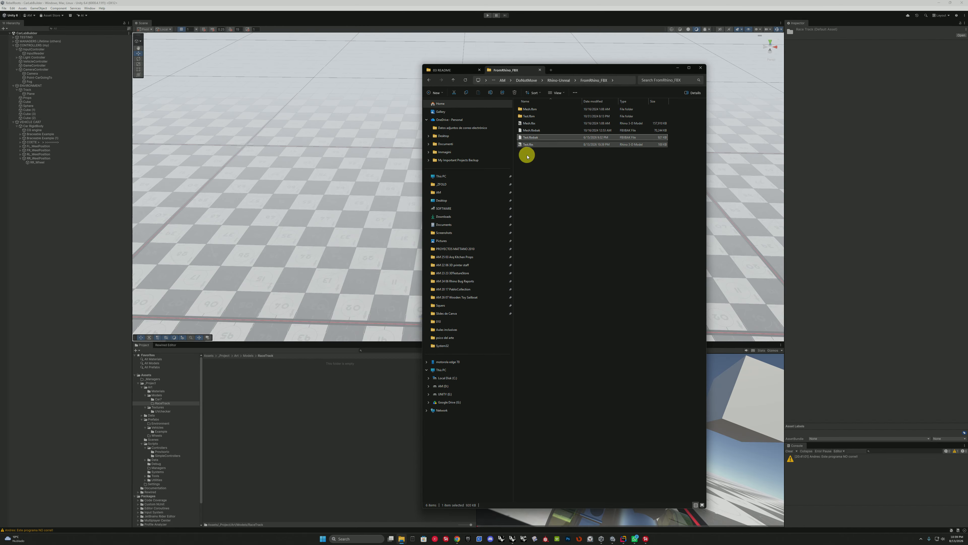
left_click(603, 145)
left_click_drag(533, 144, 458, 237)
key("f")
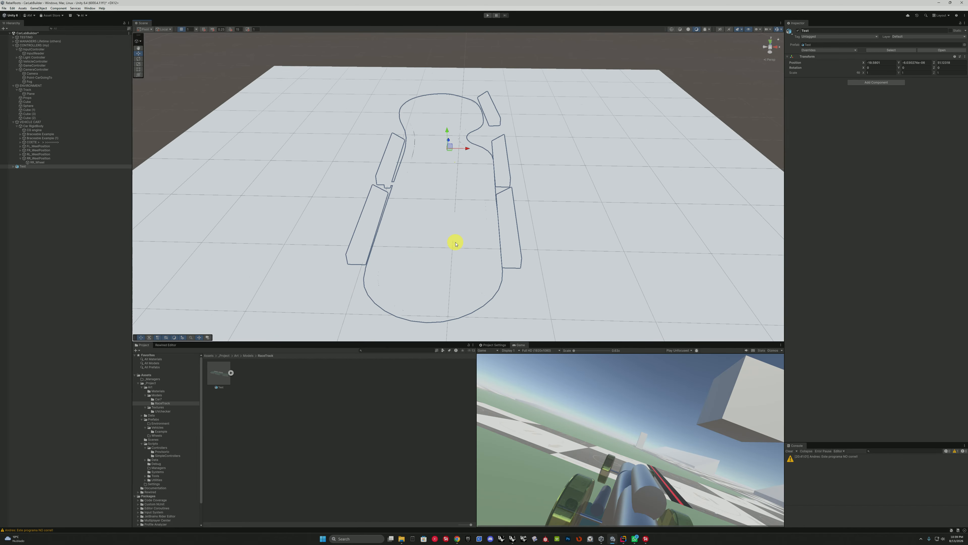
Set the imported track's X, Y and Z position to 0.
left_click(877, 62)
type("0")
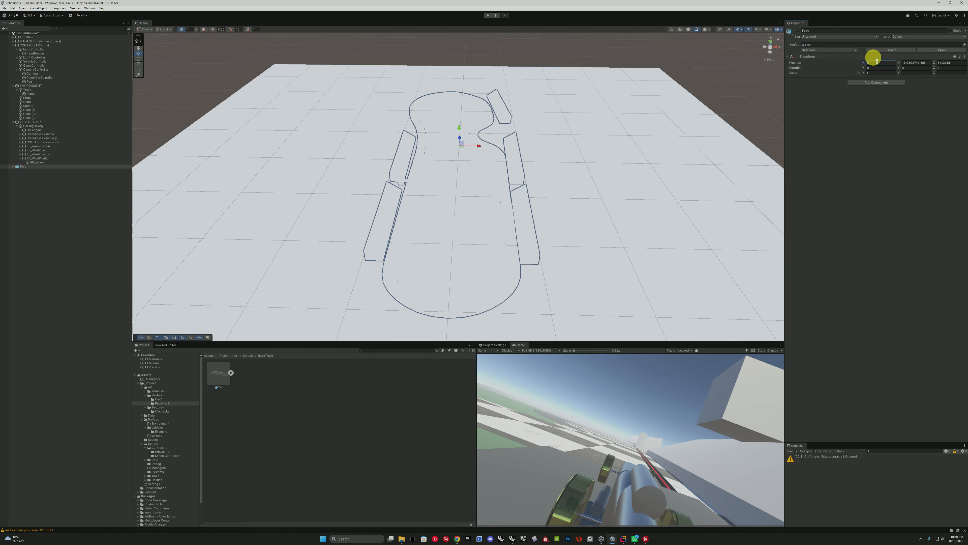
left_click_drag(924, 63, 879, 62)
type("0")
left_click(953, 63)
type("0")
Move the track along the X axis to about 80.
left_click_drag(480, 162, 516, 171)
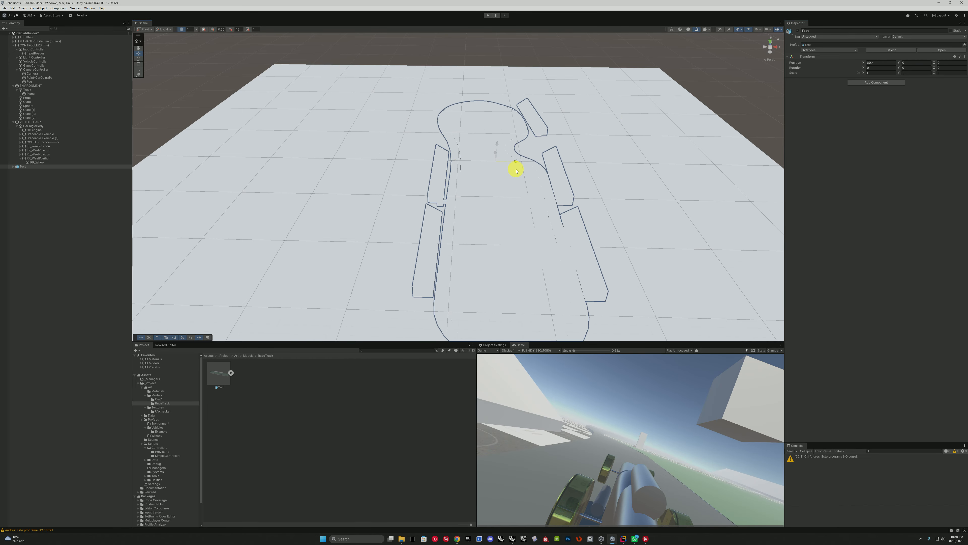
middle_click_drag(507, 175, 594, 133)
left_click_drag(594, 134, 568, 207, "alt")
left_click(760, 31)
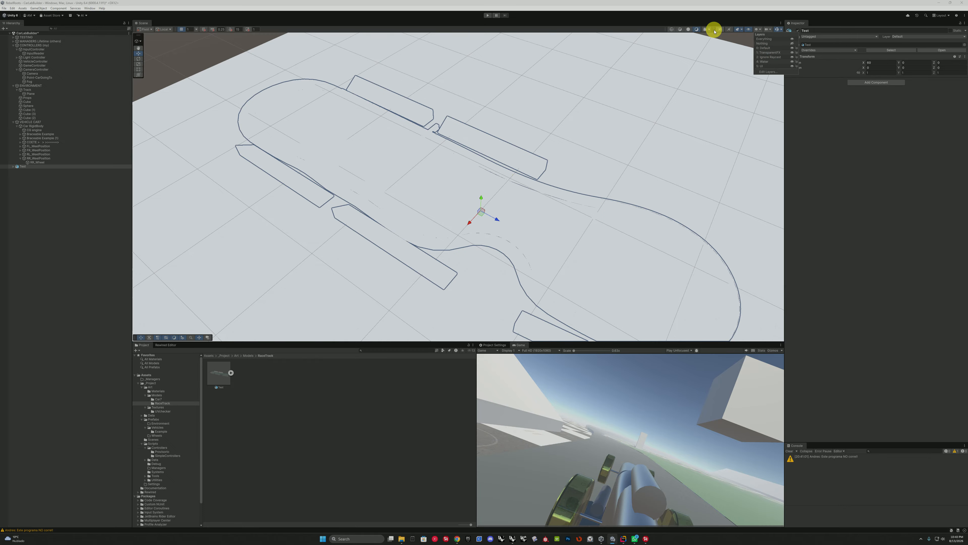
left_click(777, 29)
left_click(778, 29)
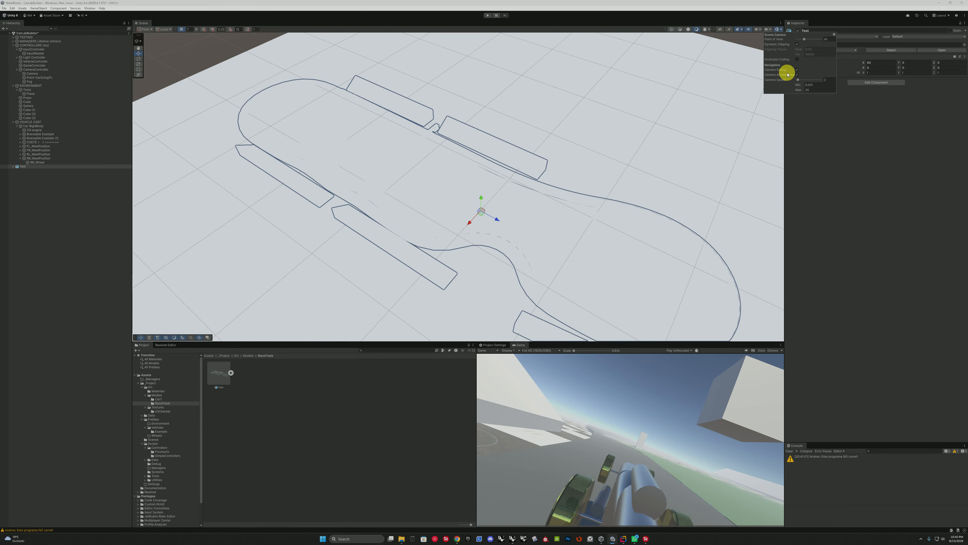
left_click(770, 30)
Set the track's Y position to 0.01 and mark it and its children as static.
scroll(457, 203, "up", 3)
left_click_drag(458, 203, 458, 164, "alt")
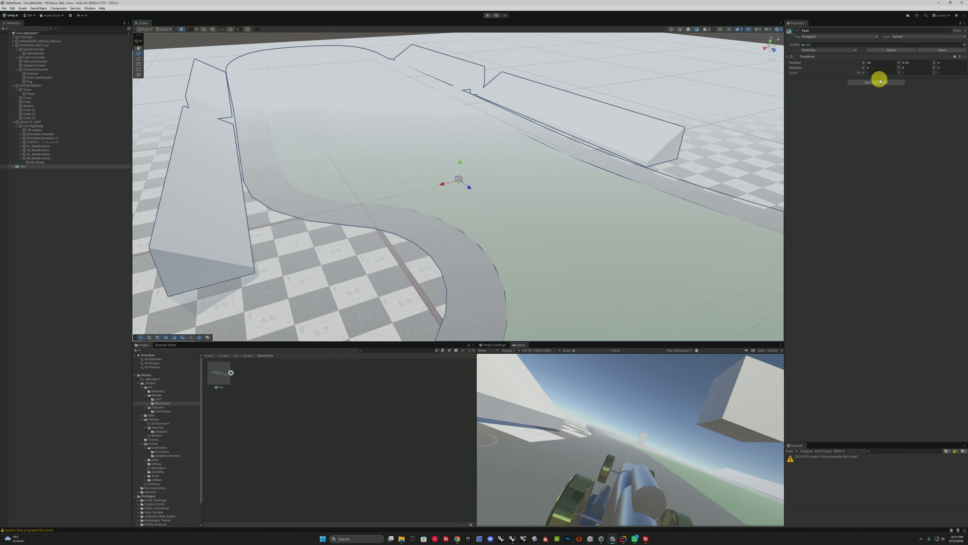
left_click(913, 62)
type("0.01")
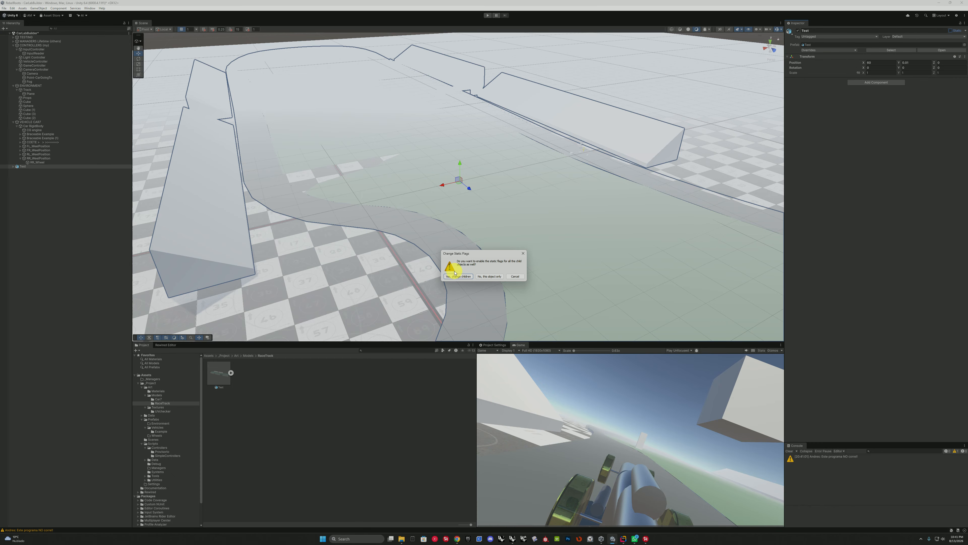
Run the scene with an enlarged game view to test the vehicle and stop play mode.
key("ctrl+p")
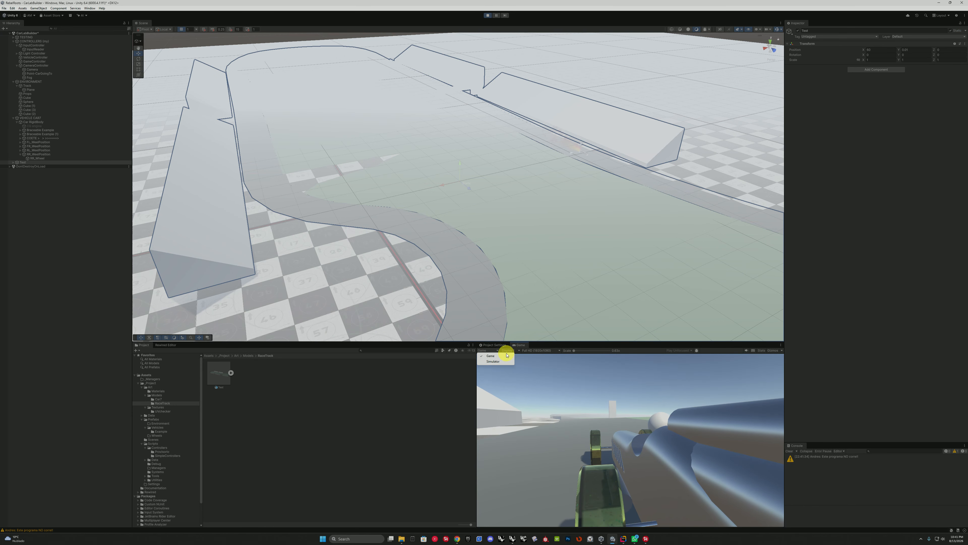
double_click(519, 344)
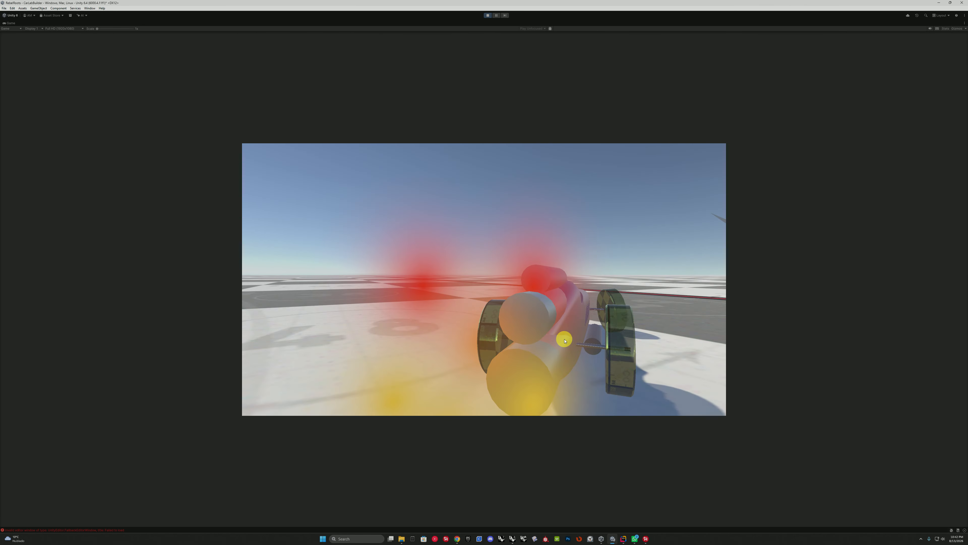
left_click(487, 16)
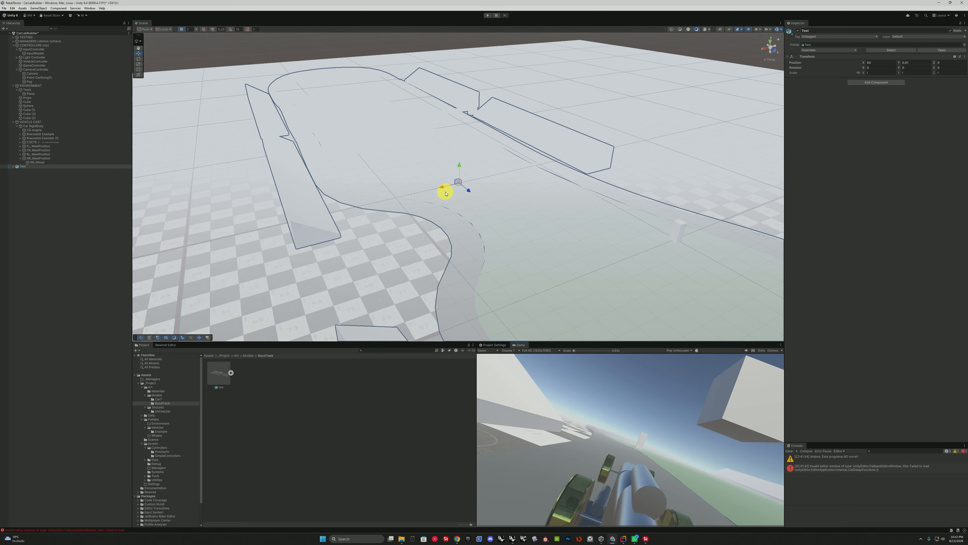
Rotate the imported track about the vertical axis by setting its Y rotation to 180.
left_click_drag(560, 129, 594, 112)
left_click(920, 67)
type("180")
key("Return")
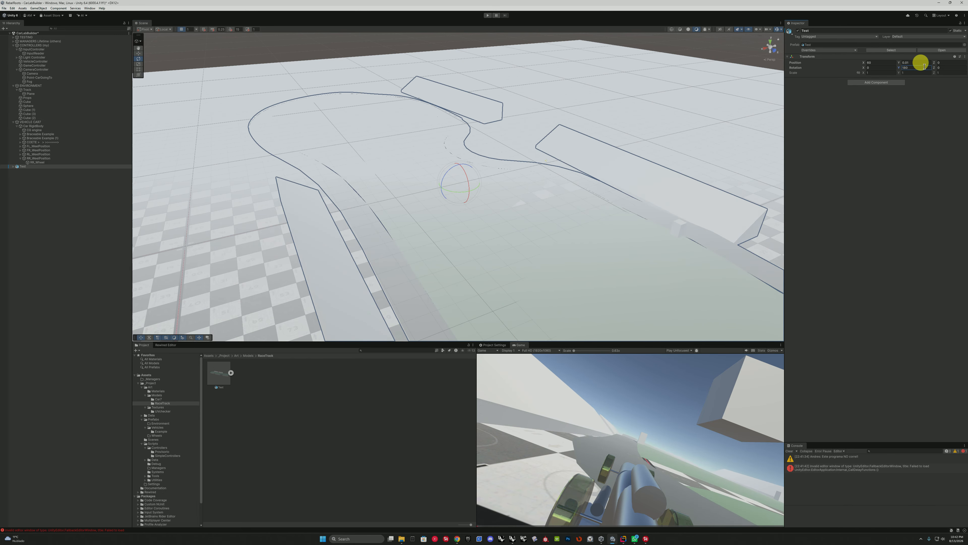
Reposition the rotated track in the scene, select the tall cube near the gantry and save the scene.
key("w")
mouse_move(496, 215)
right_mouse_down()
mouse_move(484, 255)
mouse_move(501, 246)
mouse_move(497, 210)
right_mouse_up()
left_click_drag(422, 96, 614, 116)
left_click(526, 214)
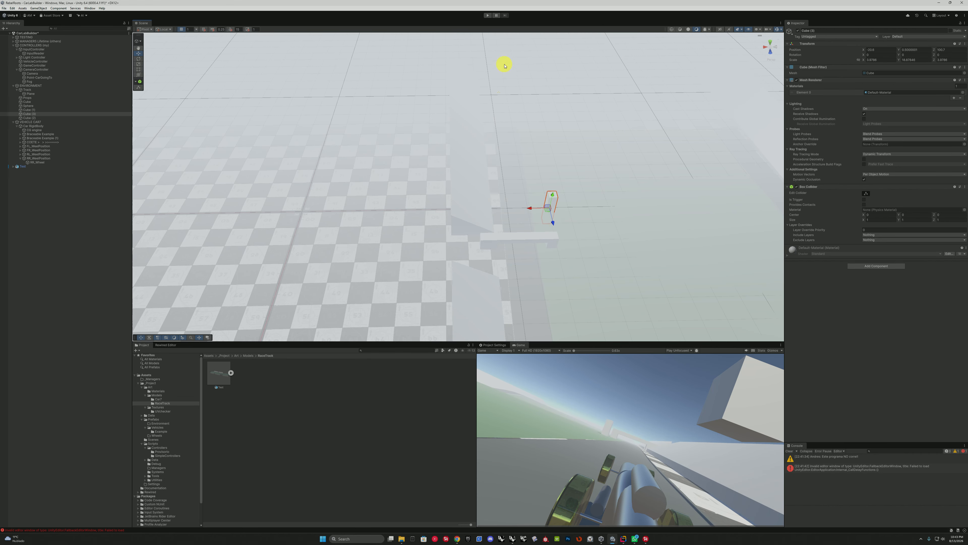
left_click(3, 8)
left_click(15, 33)
Add a Mesh Collider to the tall cube and choose Cube as its collision mesh.
left_click(875, 267)
left_click(871, 305)
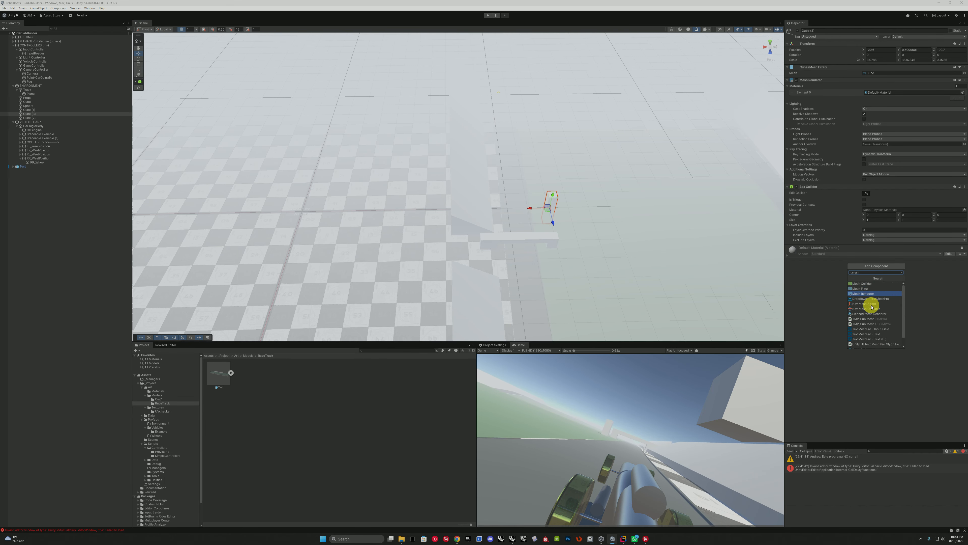
left_click(871, 305)
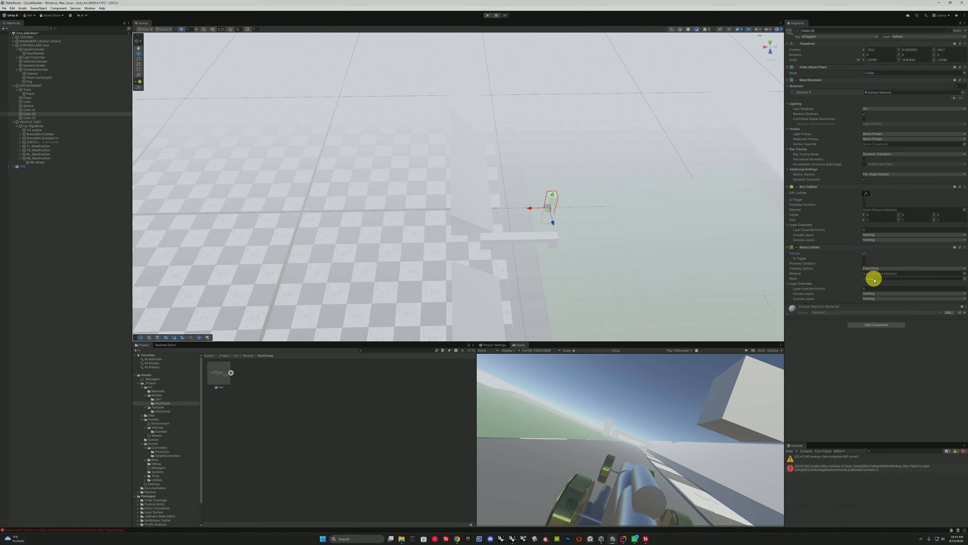
left_click(231, 372)
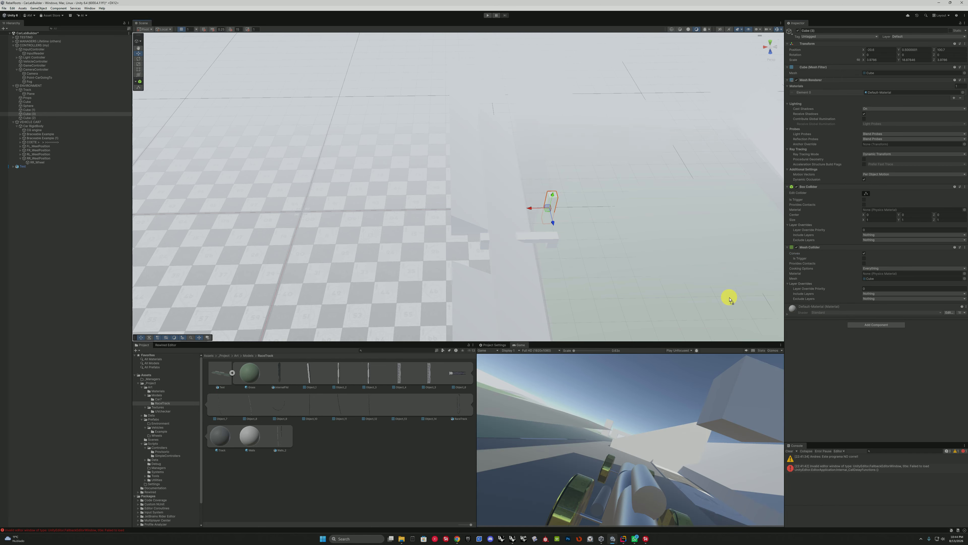
left_click(964, 278)
left_click(927, 195)
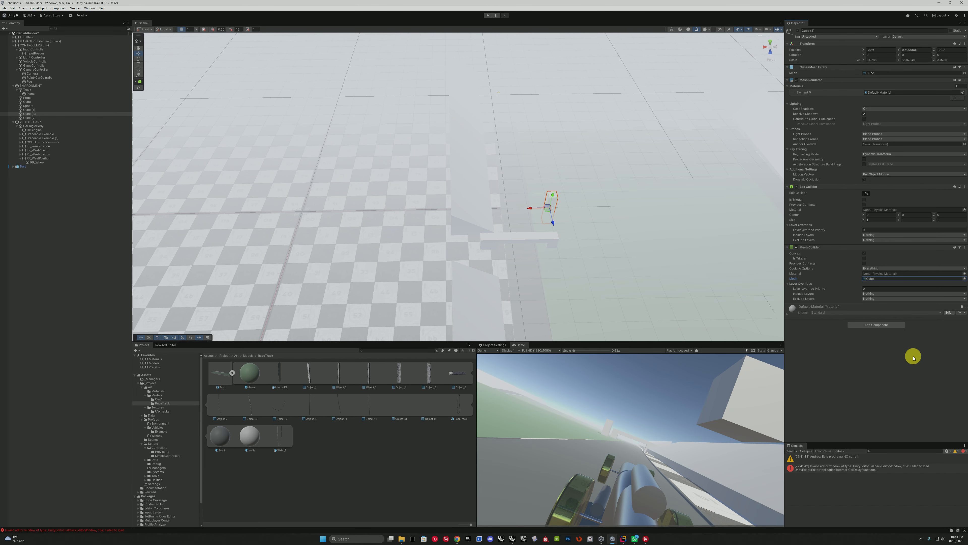
Switch to Grok, ask how to make the imported FBX track mesh collide with the car, and read the setup steps.
key("alt+Tab")
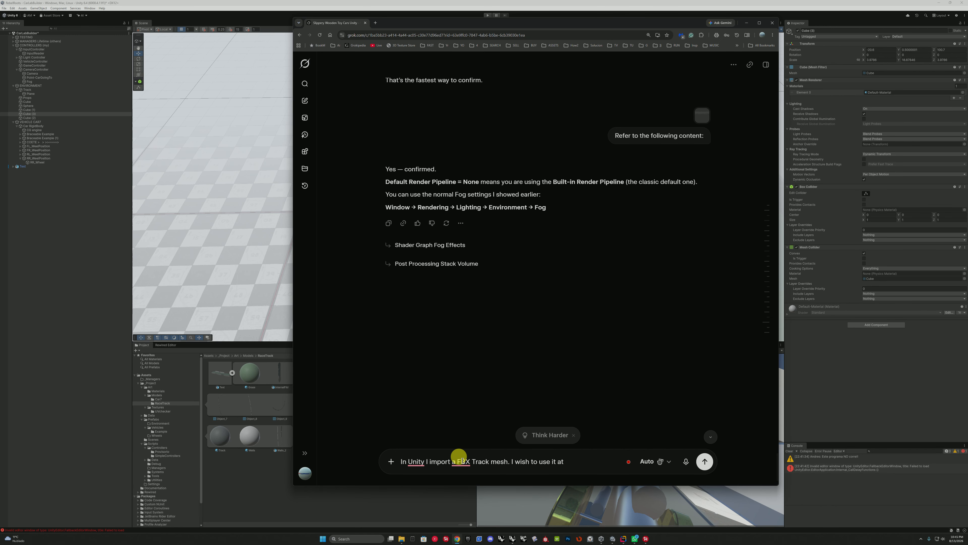
type("collide with the car")
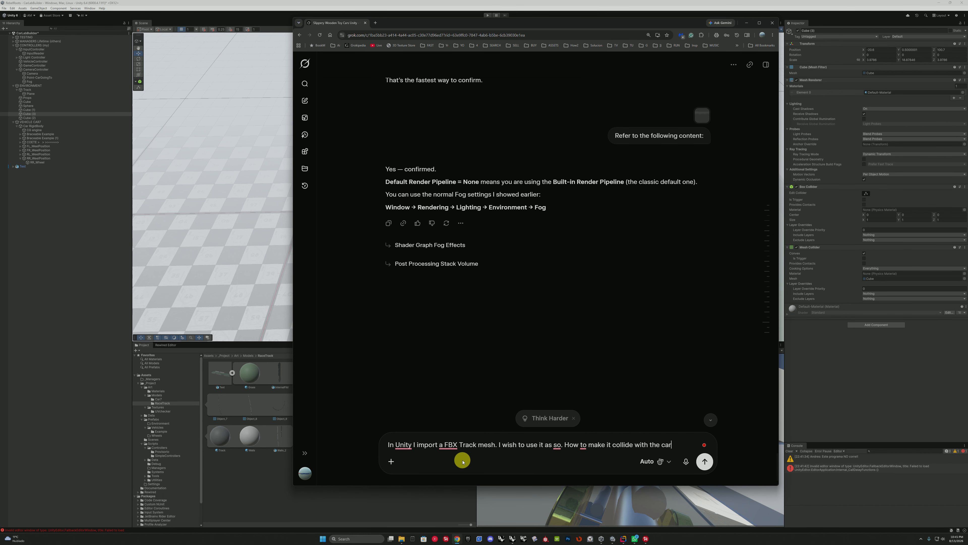
type("?")
left_click(704, 461)
left_click_drag(541, 22, 422, 166)
left_click_drag(341, 321, 390, 322)
scroll(301, 312, "down", 2)
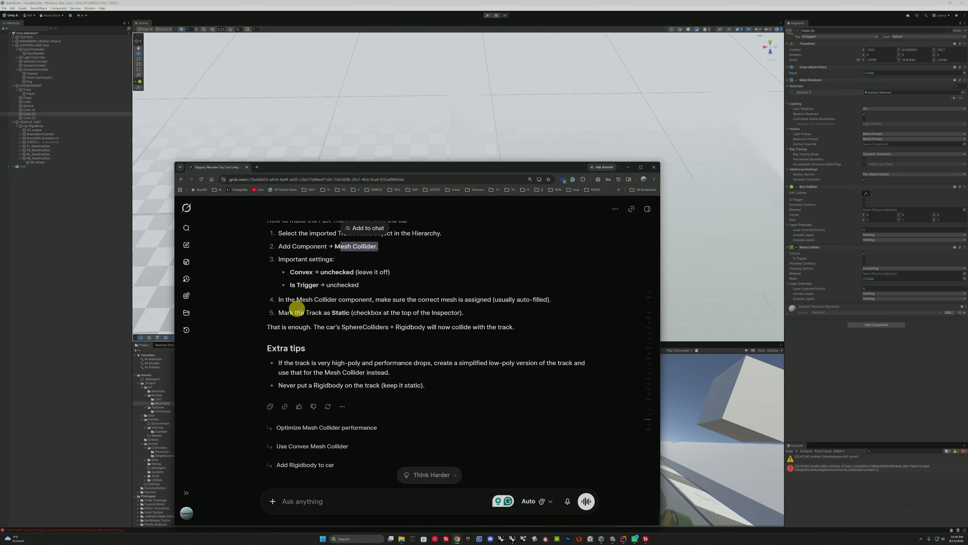
Following the Grok instructions, turn off Convex on the cube's Mesh Collider in Unity and mark the cube as static.
left_click_drag(298, 271, 367, 272)
left_click(863, 253)
key("alt+Tab")
left_click_drag(292, 285, 548, 300)
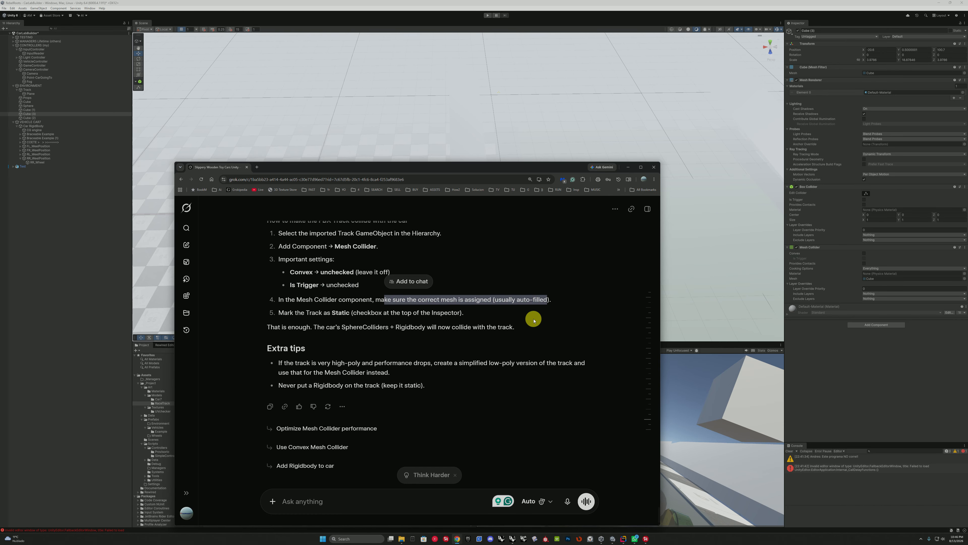
left_click_drag(279, 312, 495, 310)
left_click(951, 31)
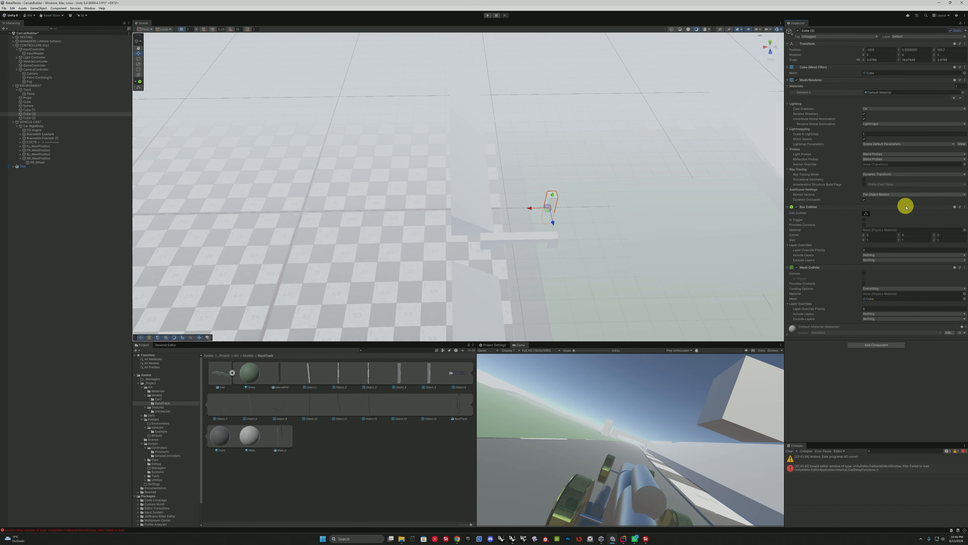
Remove both the Mesh Collider and the Box Collider from the cube and save the scene.
left_click(964, 267)
left_click(937, 293)
left_click(964, 207)
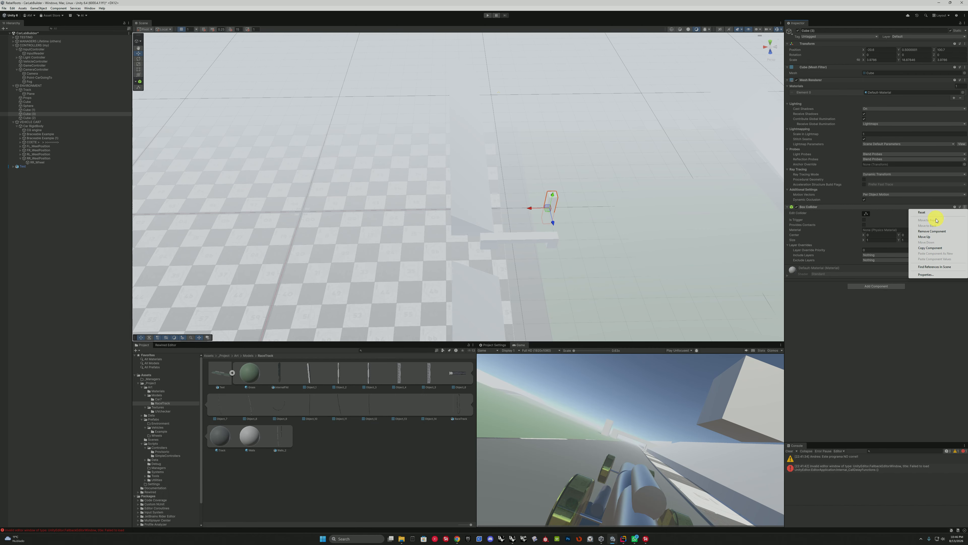
left_click(931, 231)
left_click(4, 8)
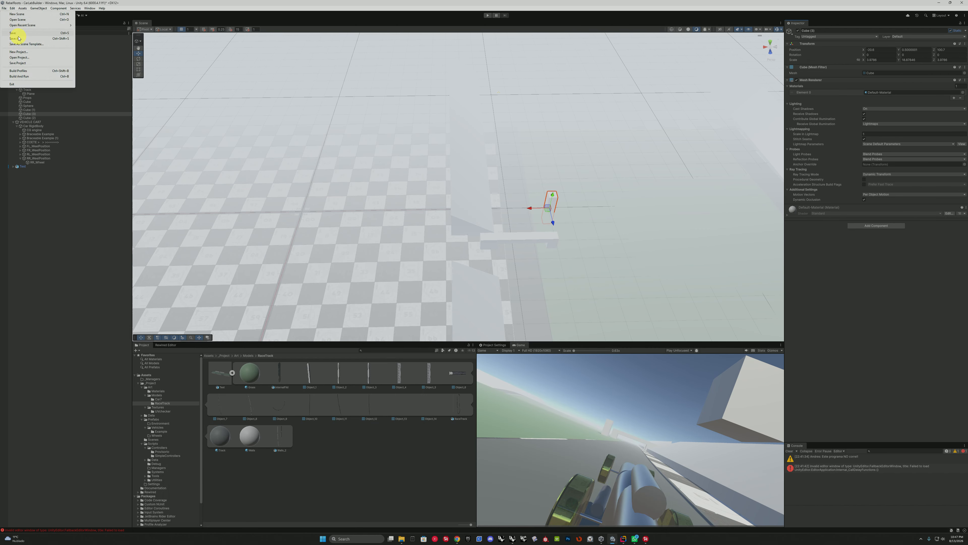
left_click(17, 33)
Add a new Mesh Collider to the cube and check its mesh assignment.
left_click(873, 225)
left_click(871, 244)
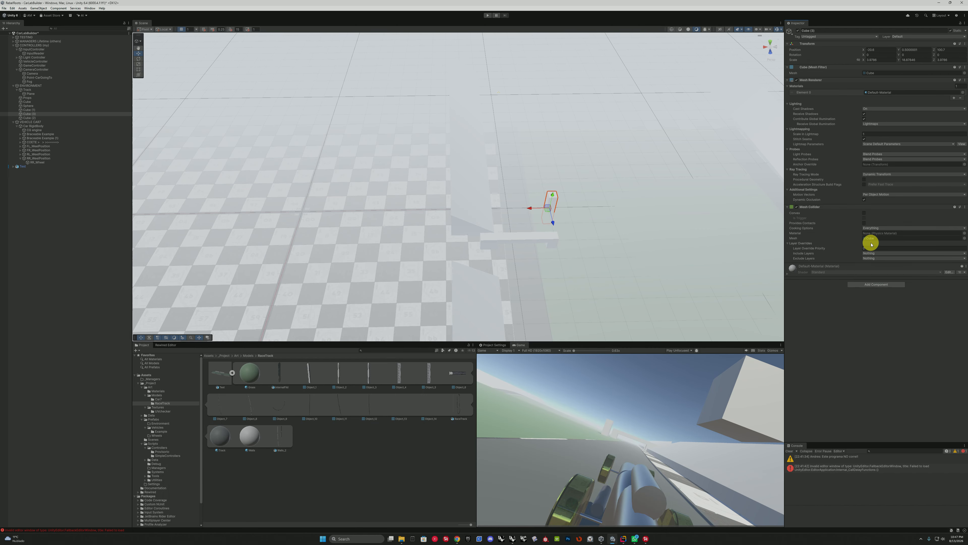
left_click(964, 239)
left_click(964, 194)
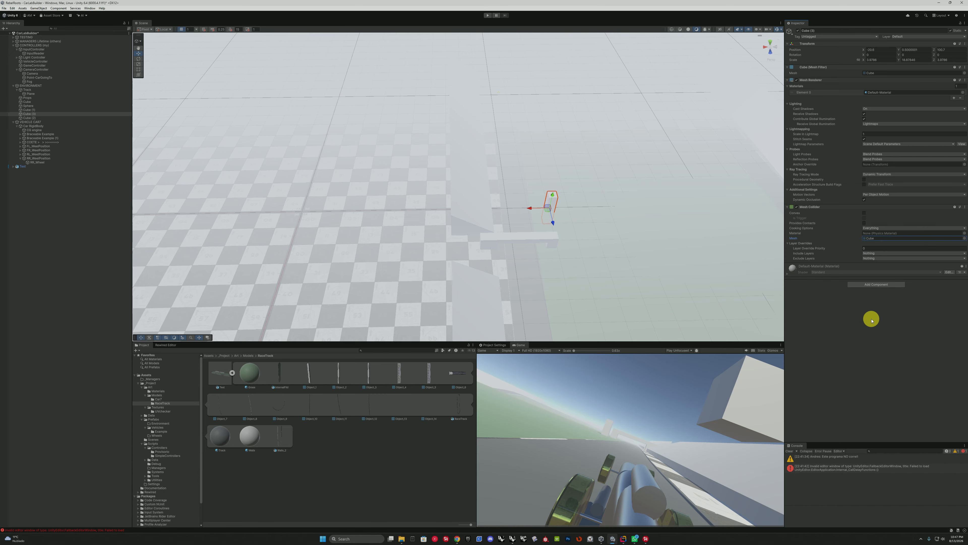
Return to Grok, reread the collider settings and ask the follow-up "usually auto-filled??" about mesh assignment.
key("alt+Tab")
left_click_drag(353, 312, 455, 311)
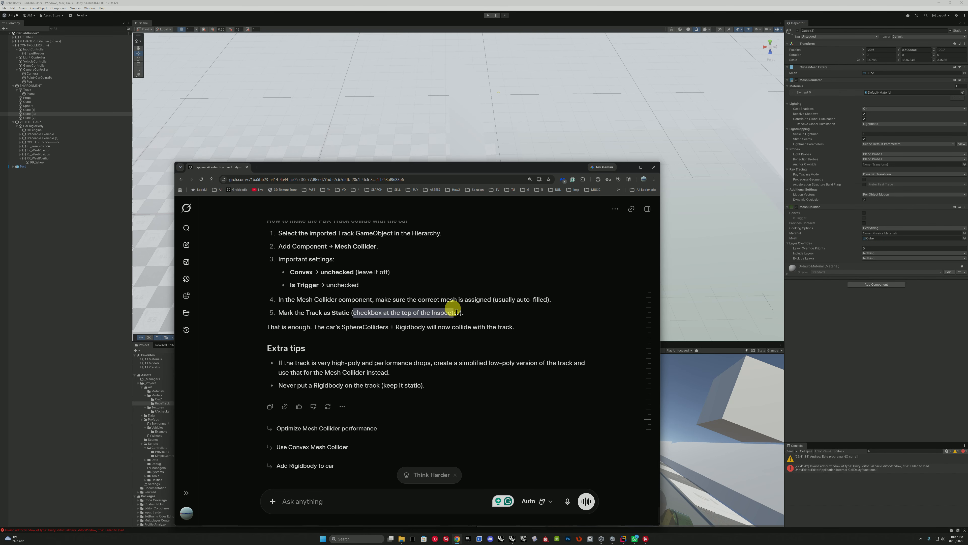
left_click_drag(280, 299, 415, 298)
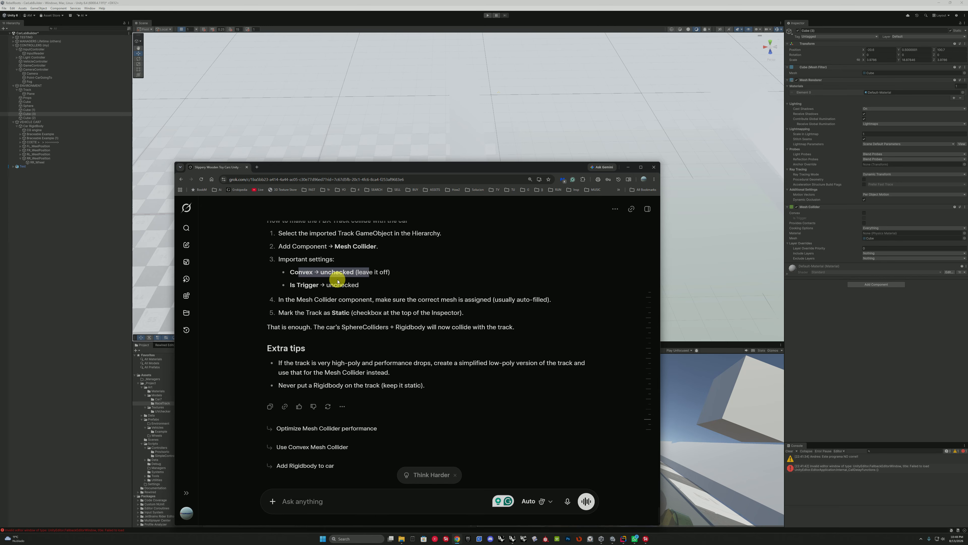
left_click_drag(313, 299, 546, 299)
key("ctrl+c")
left_click(356, 501)
key("ctrl+v")
type("??")
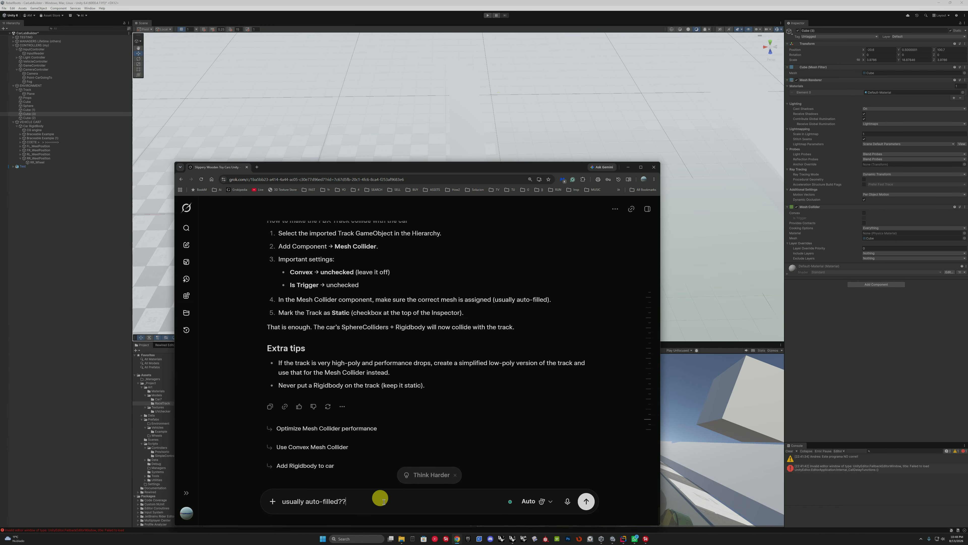
key("shift+Return")
key("Return")
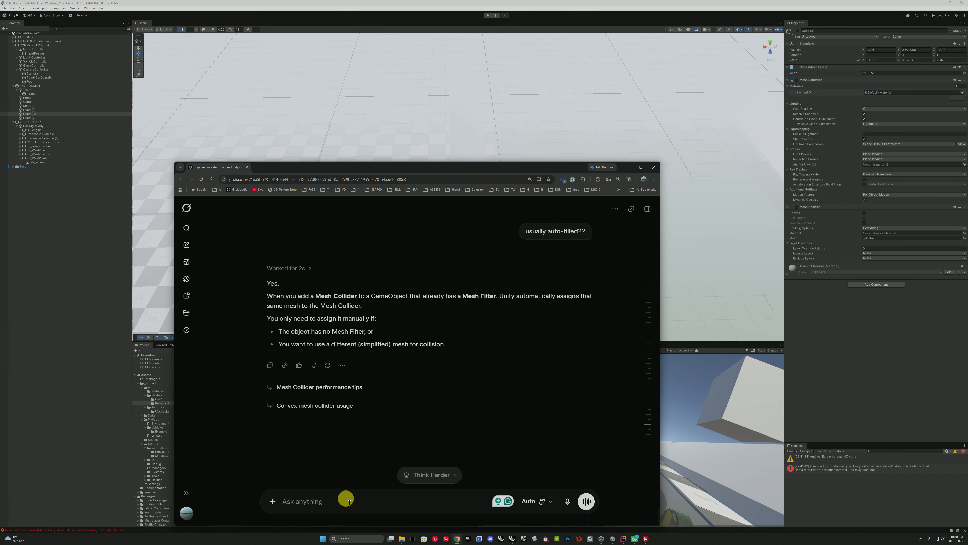
Close the Grok window, frame the tall cube in the scene and undo adding its Mesh Collider.
left_click(653, 167)
double_click(31, 114)
key("ctrl+z")
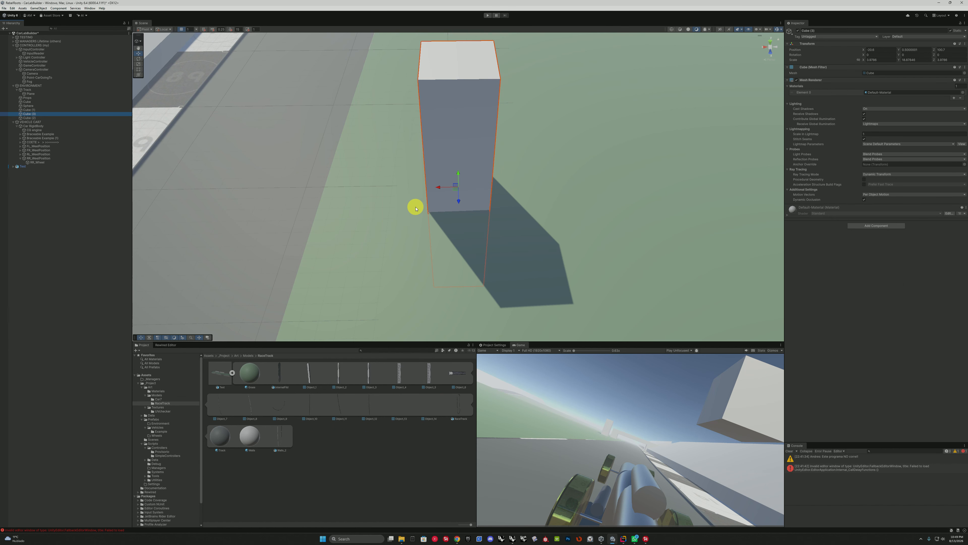
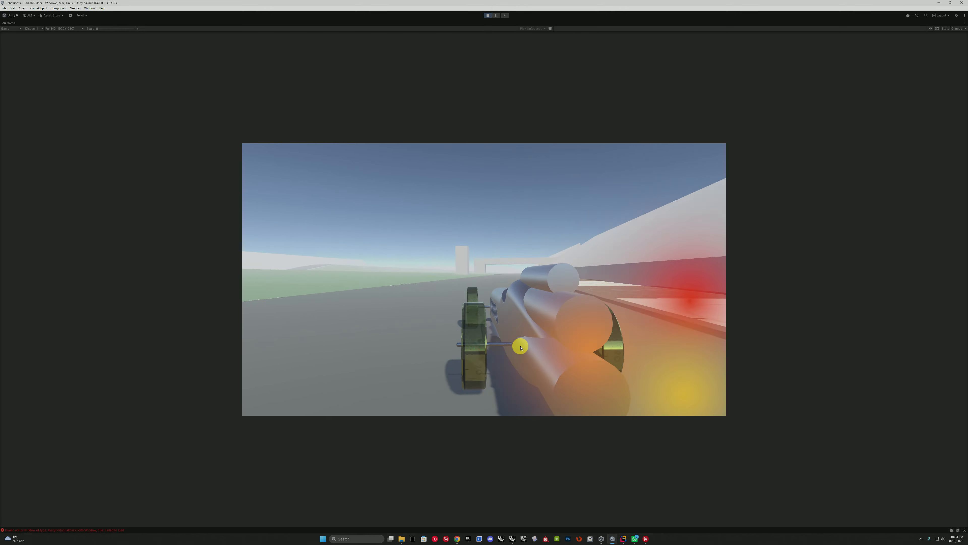
Steer the car on the track in play mode to test it, and end the test.
key("a")
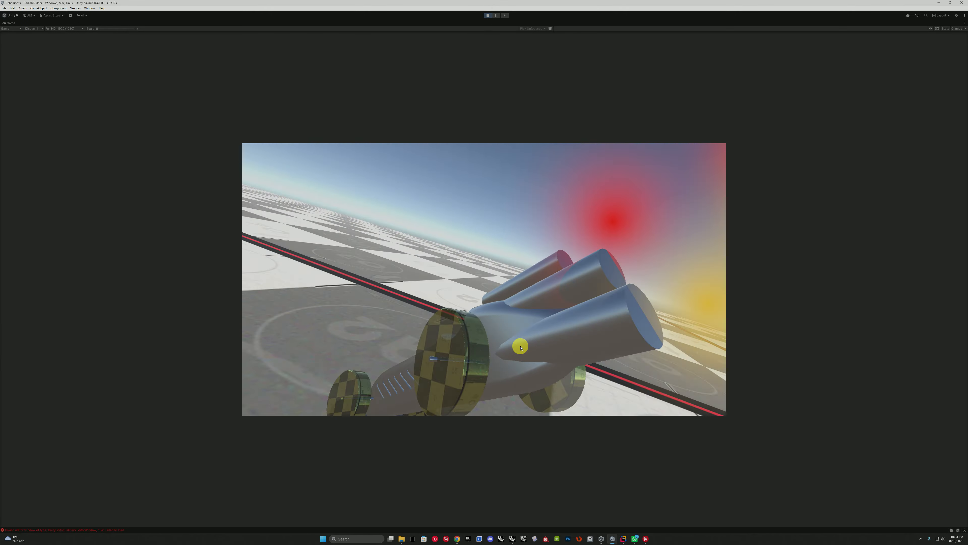
left_click(488, 15)
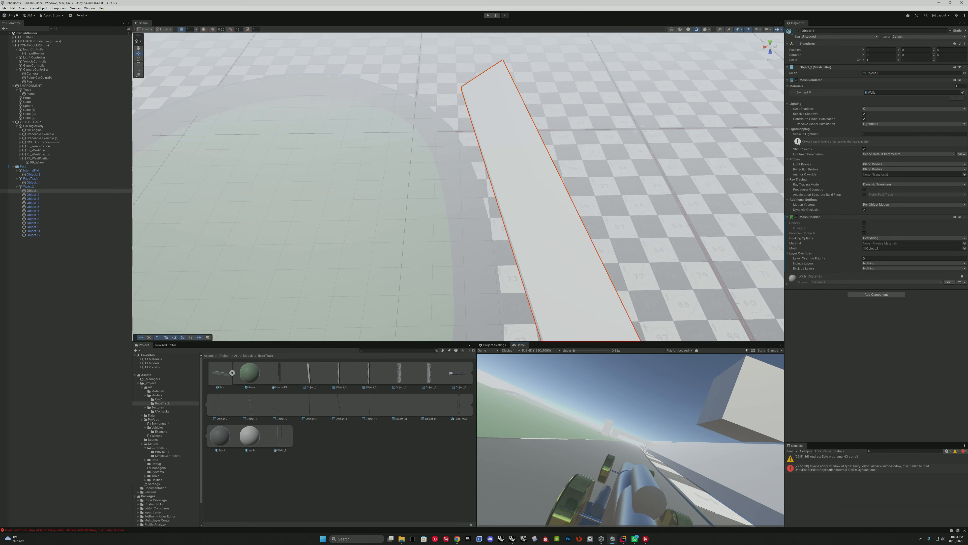
Switch to Rhino, check the document's mesh settings and select the race track surface to display its render mesh.
key("alt+Tab")
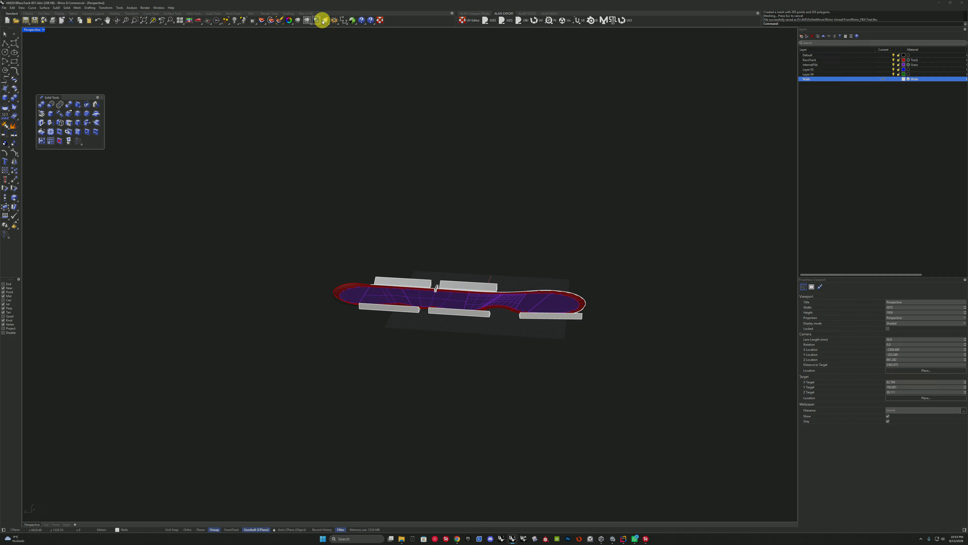
left_click(334, 21)
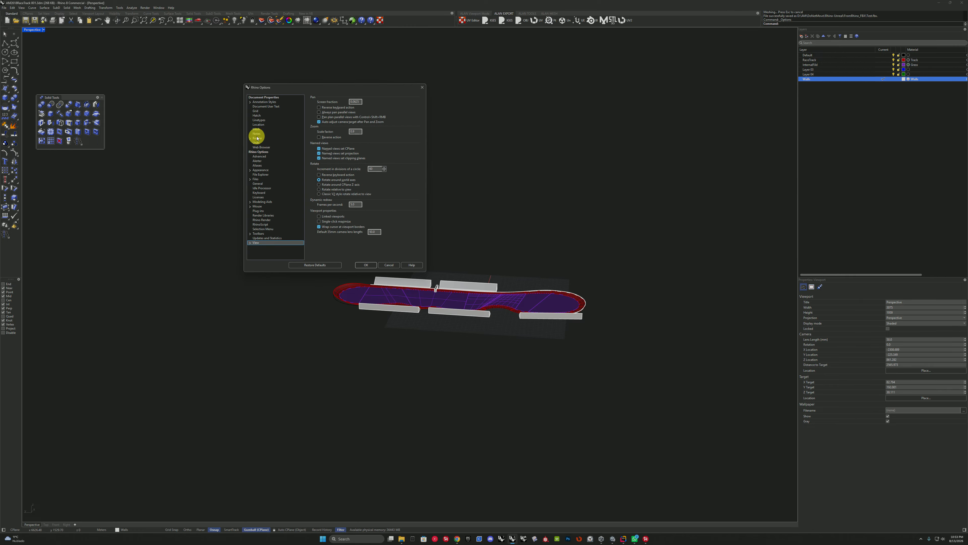
left_click(256, 129)
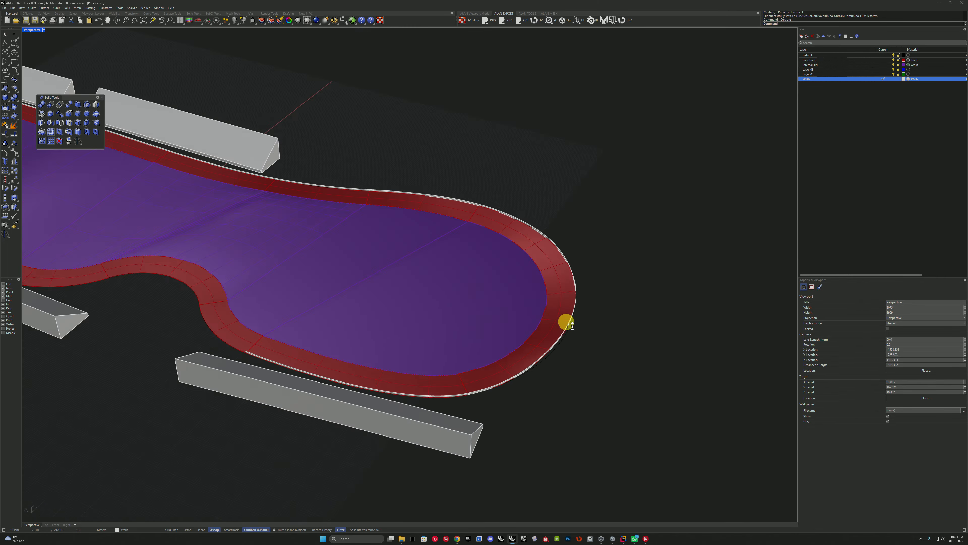
scroll(566, 323, "up", 4)
left_click(543, 306)
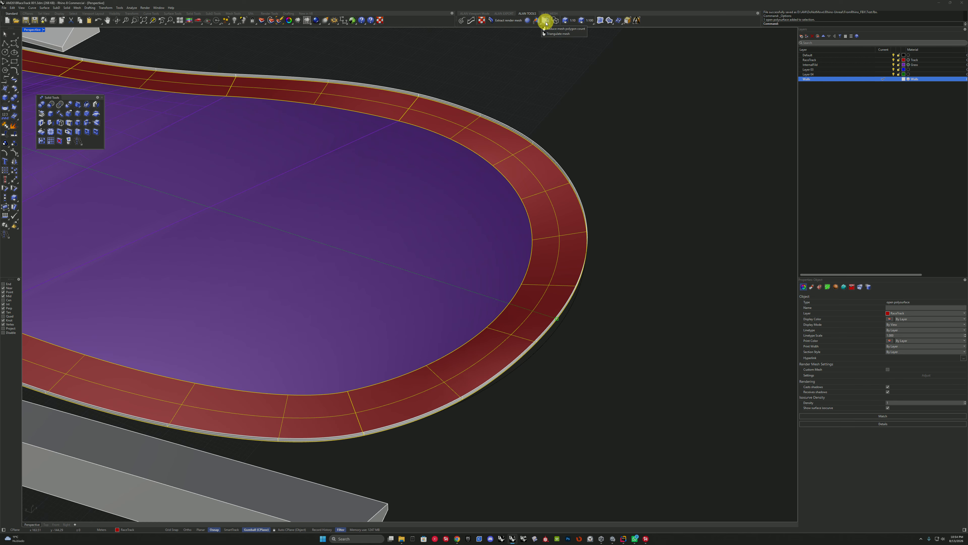
Nest all layers from RaceTrack through Walls under a new parent layer named RACE Track Surfaces.
right_click_drag(545, 135, 557, 250)
scroll(557, 250, "down", 5)
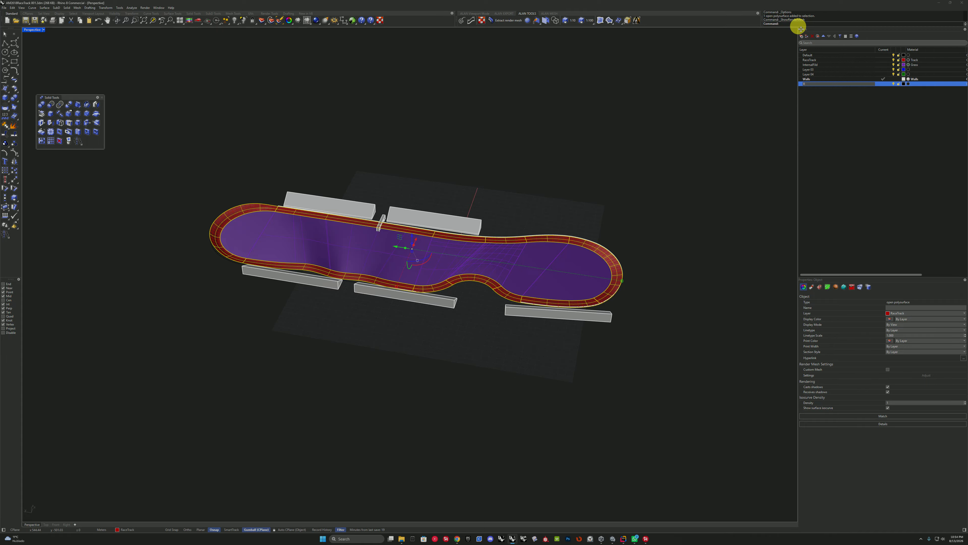
left_click(814, 60, "shift")
left_click_drag(814, 78, 817, 84)
Select the thin wall surfaces along the track's outer edge and join them.
right_click_drag(507, 225, 582, 218)
scroll(582, 218, "up", 6)
left_click(589, 207)
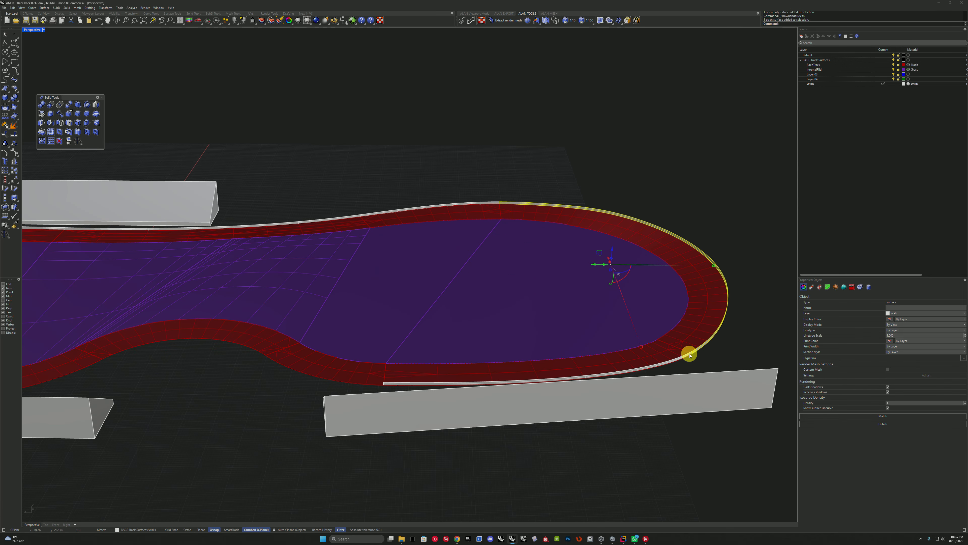
left_click(172, 228, "shift")
right_click_drag(172, 228, 350, 259, "shift")
scroll(350, 259, "down", 6)
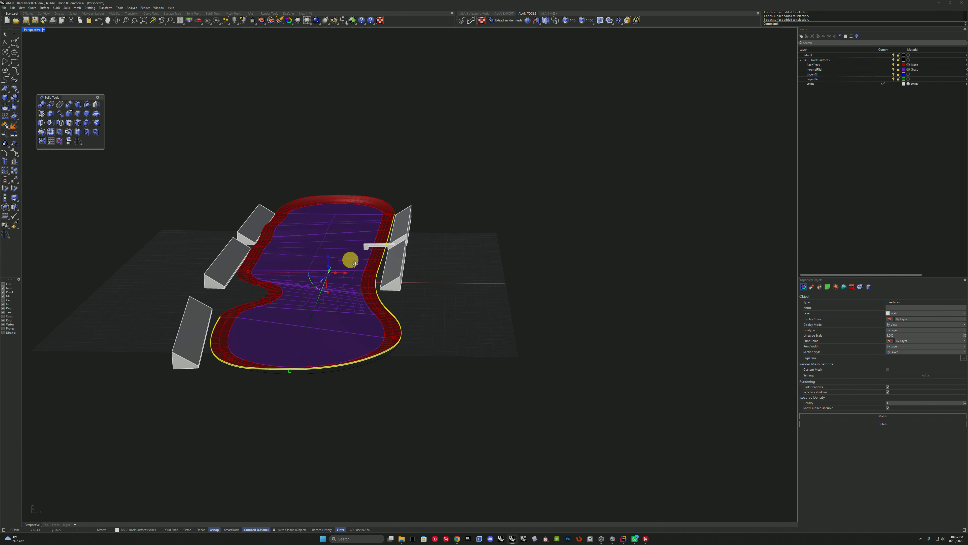
key("ctrl+j")
Switch the viewport to wireframe display and inspect the track's edges and curves.
left_click(474, 13)
left_click(462, 20)
right_click_drag(385, 129, 534, 267)
left_click(547, 305)
scroll(553, 307, "up", 8)
scroll(553, 307, "down", 8)
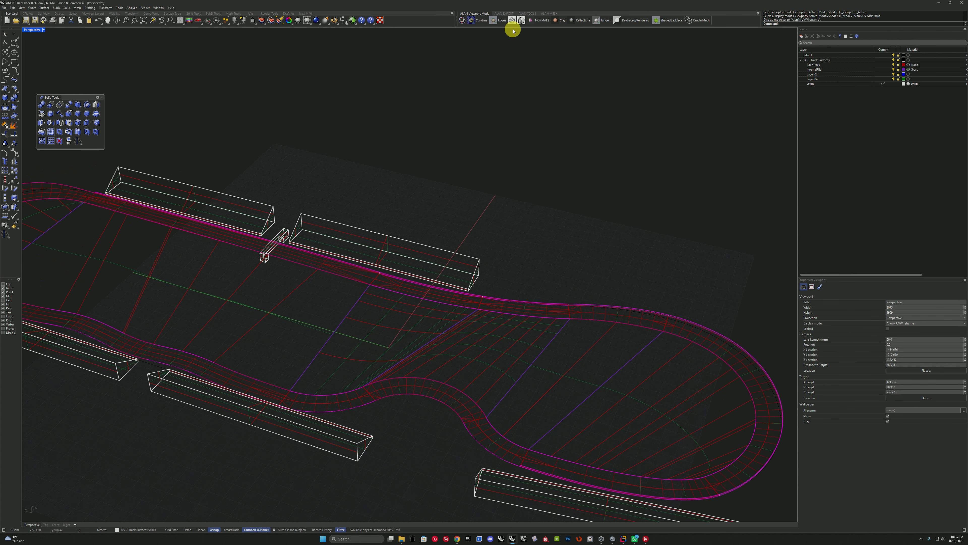
Display the model in the curve-line view mode and move the closed track outline curve to Layer 03.
left_click(477, 20)
right_click_drag(511, 214, 430, 218)
scroll(430, 218, "down", 6)
left_click(450, 277)
left_click(271, 21)
double_click(477, 265)
Make Layer 04 the current layer and turn off the layer holding the track outline curve.
left_click(816, 74)
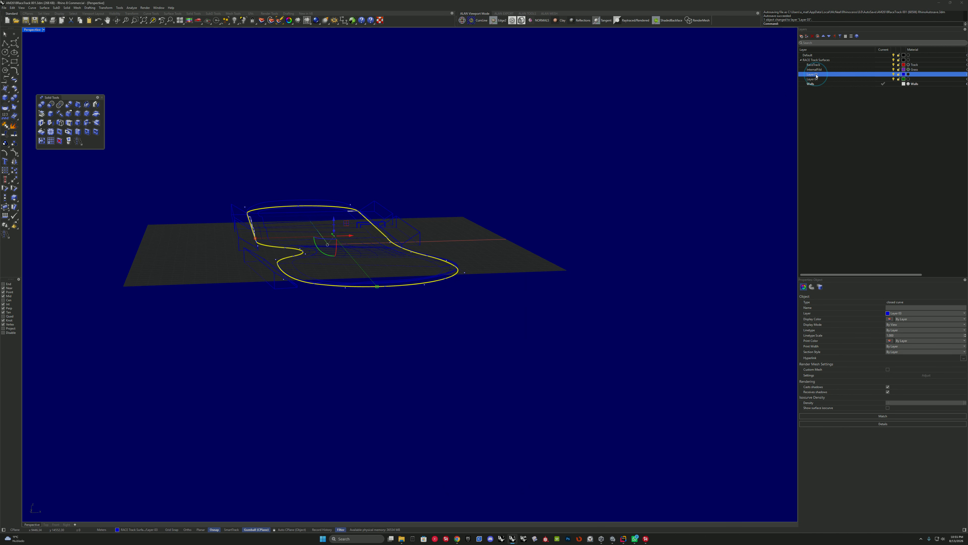
left_click(883, 79)
left_click(893, 74)
right_click_drag(648, 76, 797, 98)
right_click_drag(534, 168, 642, 184)
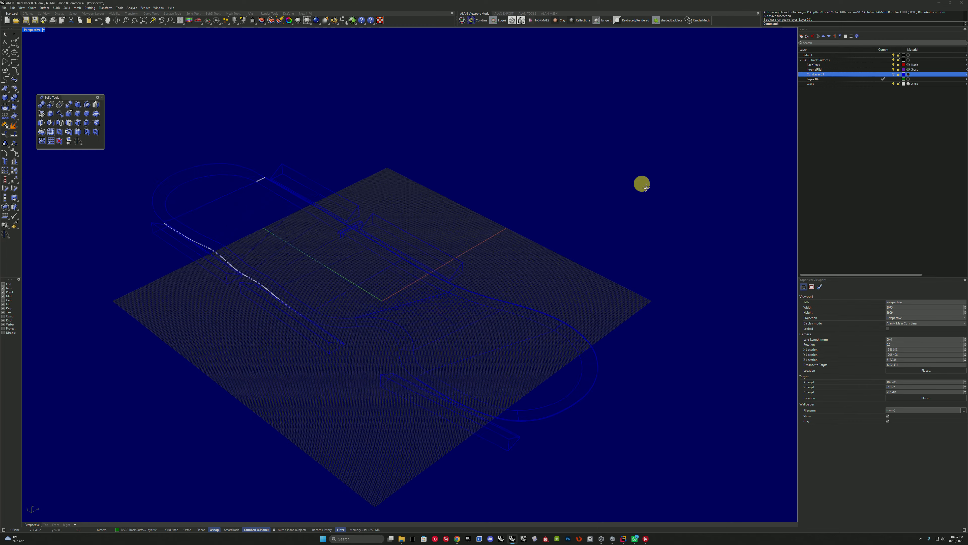
Select all remaining visible curves and move them to the hidden layer of the track outline curve.
left_click(226, 20)
left_click(225, 68)
left_click(271, 20)
double_click(473, 266)
Duplicate the RACE Track Surfaces layer with its sublayers and objects, and show the model in the mesh edge inspector display mode.
right_click_drag(534, 335, 417, 287)
scroll(416, 288, "up", 6)
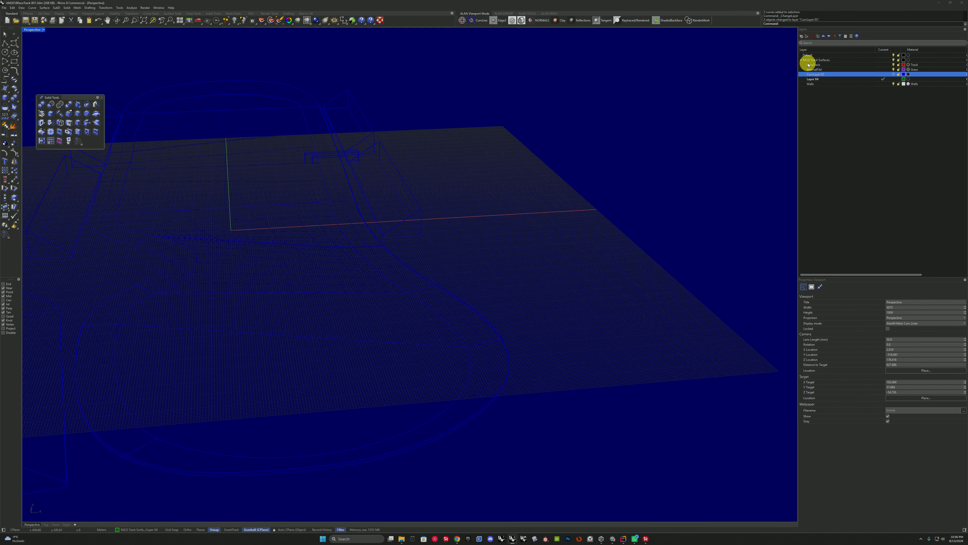
right_click(827, 103)
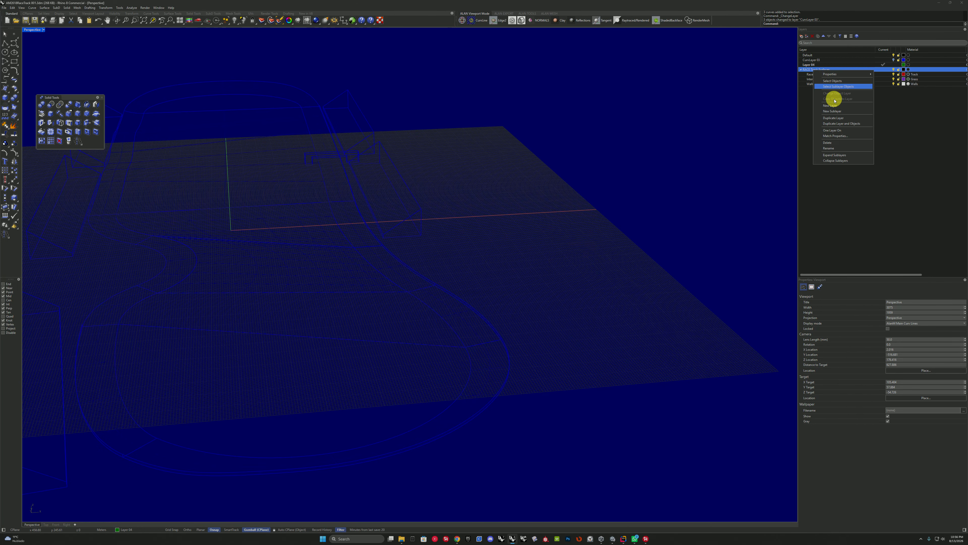
left_click(832, 87)
left_click(299, 169)
scroll(430, 171, "down", 5)
mouse_move(305, 160)
right_mouse_down()
mouse_move(430, 171)
mouse_move(405, 182)
right_mouse_up()
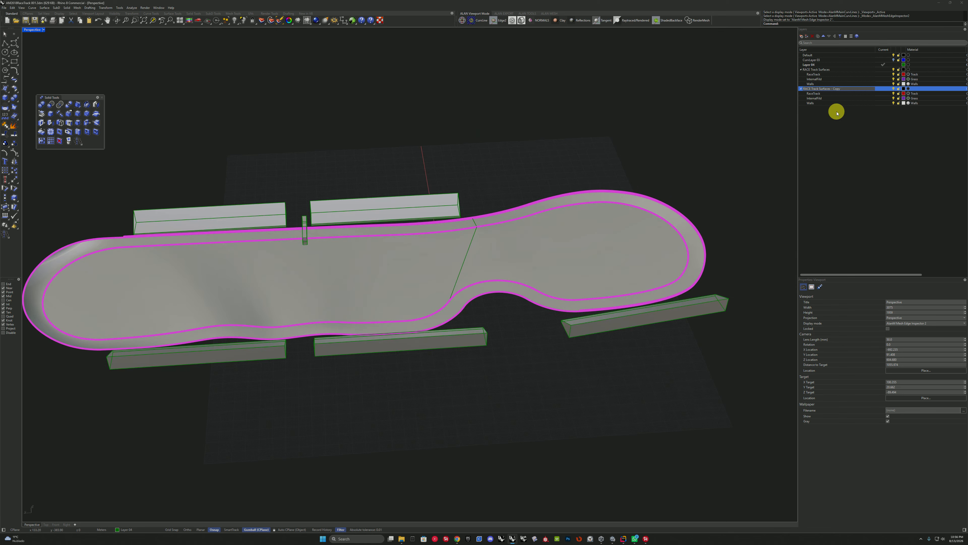
right_click_drag(624, 263, 447, 233)
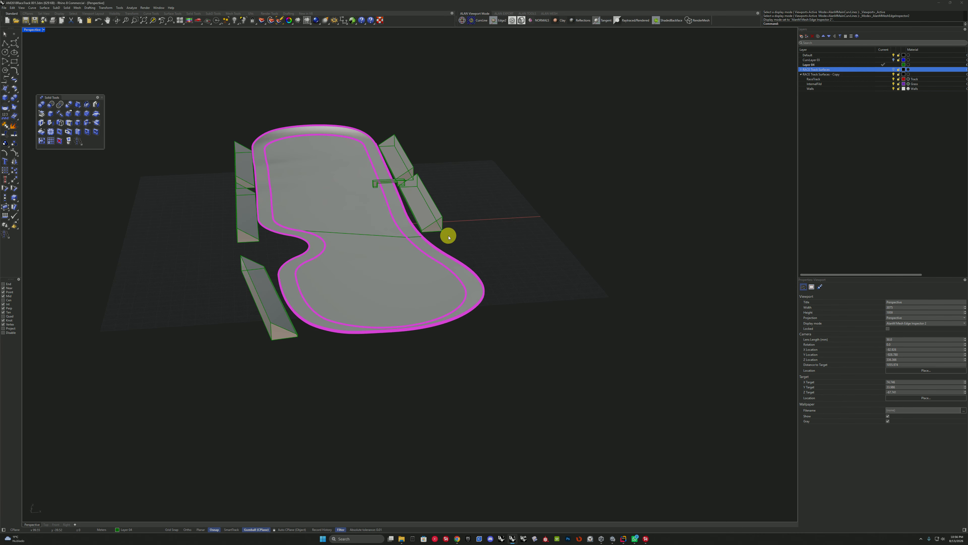
Select all objects on the Walls sublayer of the RACE Track Surfaces copy and convert them to meshes with Extract Render Mesh.
left_click(423, 205)
left_click(396, 159, "shift")
left_click(244, 168, "shift")
right_click(826, 88)
left_click(852, 106)
right_click_drag(549, 187, 507, 171)
type("zs")
key("Return")
scroll(508, 171, "down", 4)
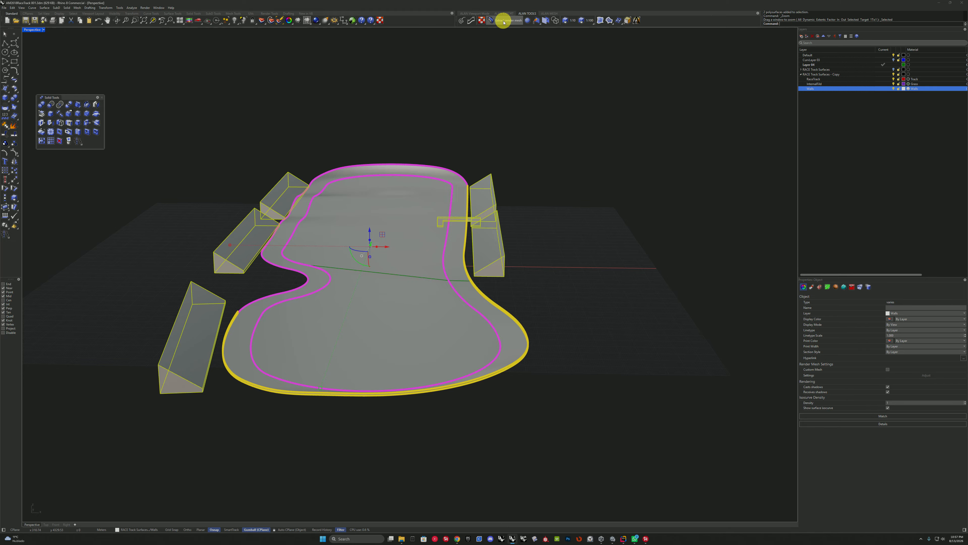
left_click(525, 110)
left_click(520, 325)
Switch the viewport to shaded display and inspect the track surfaces and surrounding walls.
right_click_drag(519, 325, 665, 277)
scroll(666, 276, "up", 5)
left_click(471, 198)
key("ctrl+alt+s")
right_click_drag(471, 199, 523, 315)
scroll(523, 315, "down", 5)
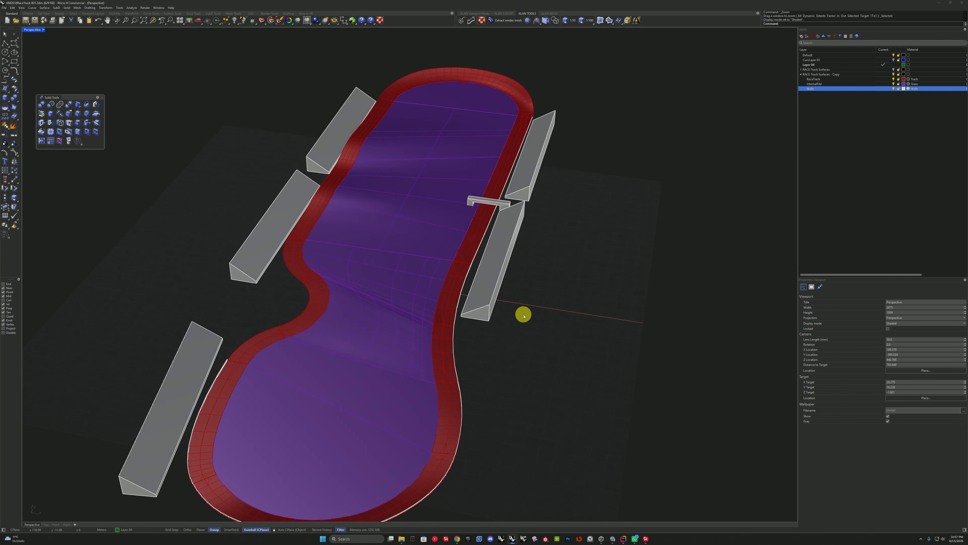
scroll(523, 315, "down", 3)
Mesh the purple inner track surface at the highest polygon setting, delete the source polysurface and save the file.
right_click(812, 83)
left_click(839, 100)
left_click(14, 114)
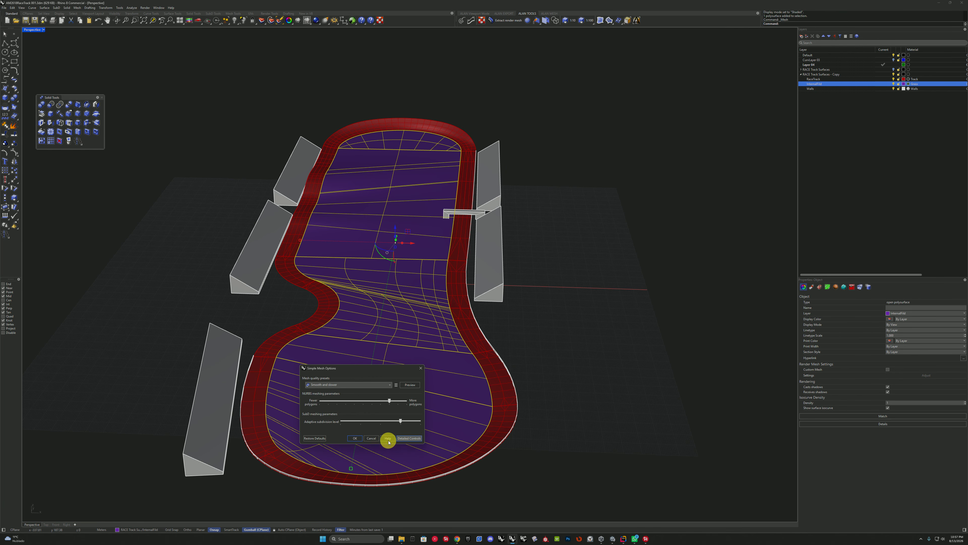
left_click(412, 385)
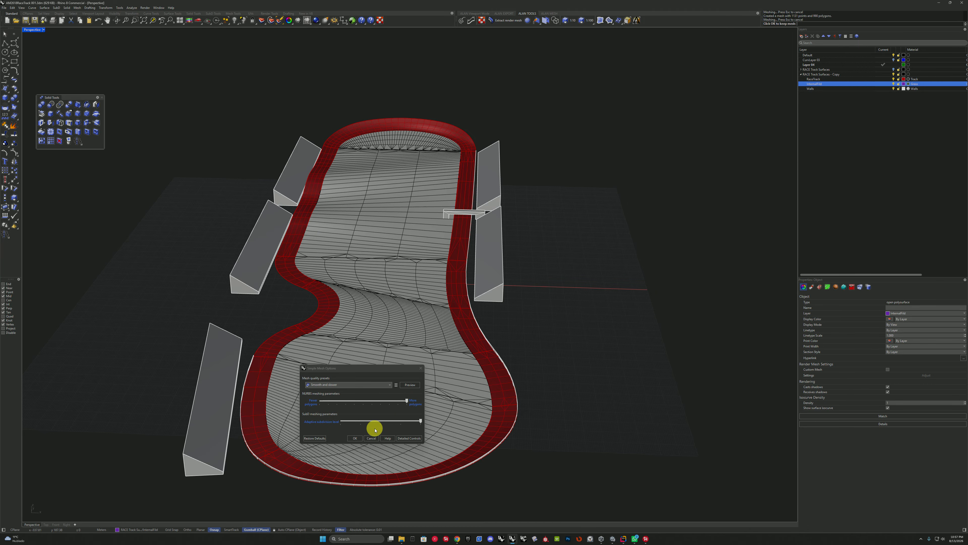
left_click(355, 437)
key("Delete")
key("ctrl+s")
Start a mesh of the red race track ring and refine its density using the detailed mesh controls.
left_click(494, 386)
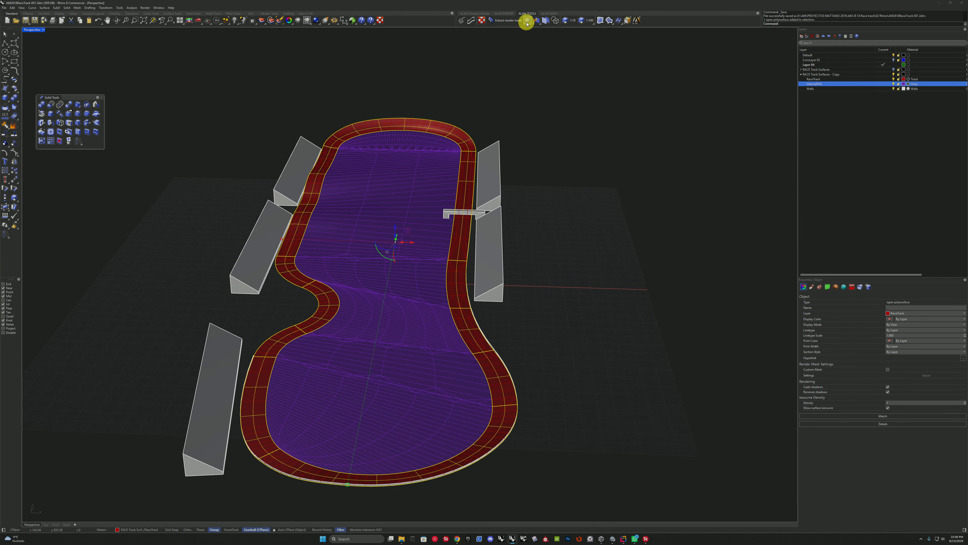
left_click(7, 121)
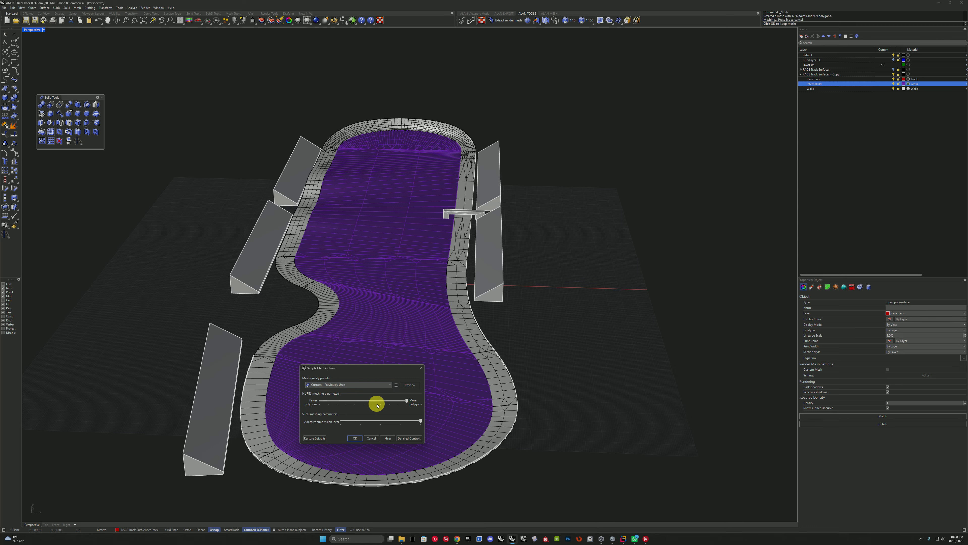
left_click_drag(367, 368, 376, 284)
left_click(417, 351)
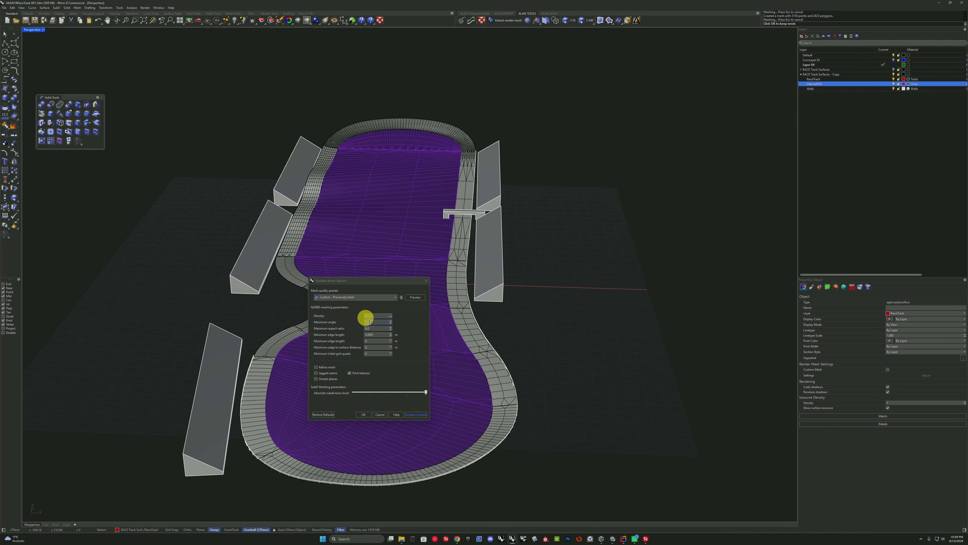
left_click(371, 316)
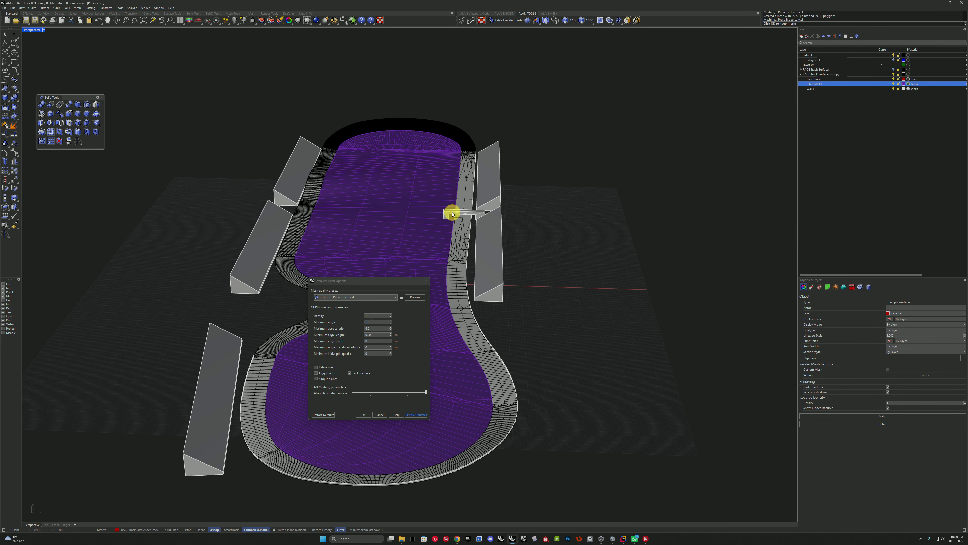
Inspect the previewed mesh along the curved track end, accept it and delete the original race track polysurface.
right_click_drag(452, 212, 238, 402)
scroll(182, 363, "up", 8)
left_click(211, 339)
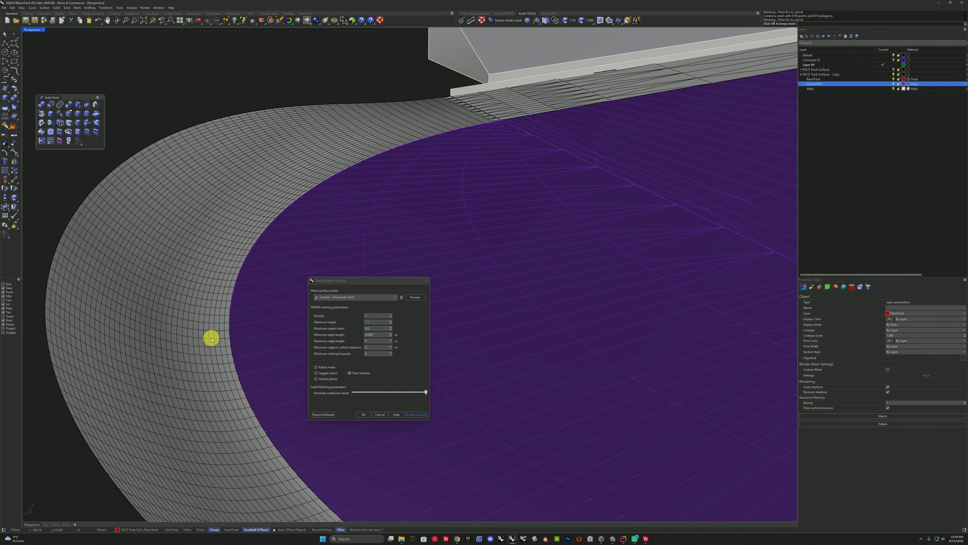
scroll(461, 346, "down", 8)
right_click_drag(549, 339, 194, 331)
scroll(187, 194, "down", 3)
left_click(364, 414)
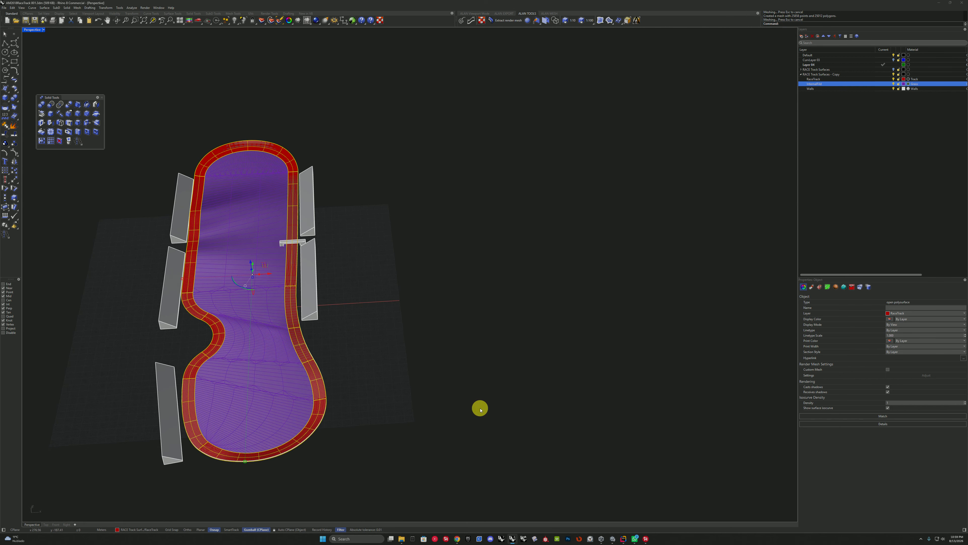
key("Delete")
Select all the track and wall meshes and bring up the FromRhino_FBX export folder.
right_click_drag(427, 235, 251, 138)
left_click_drag(251, 139, 508, 381)
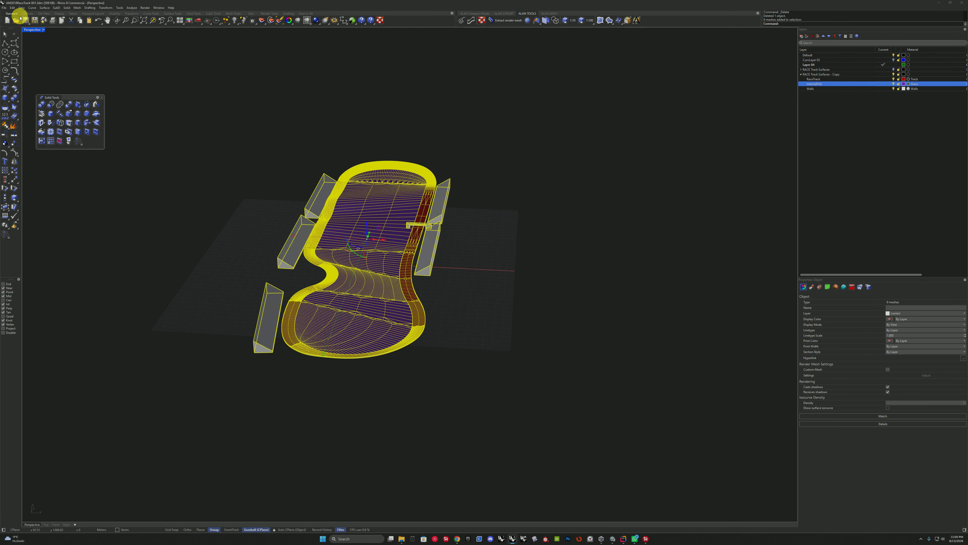
key("alt+Tab")
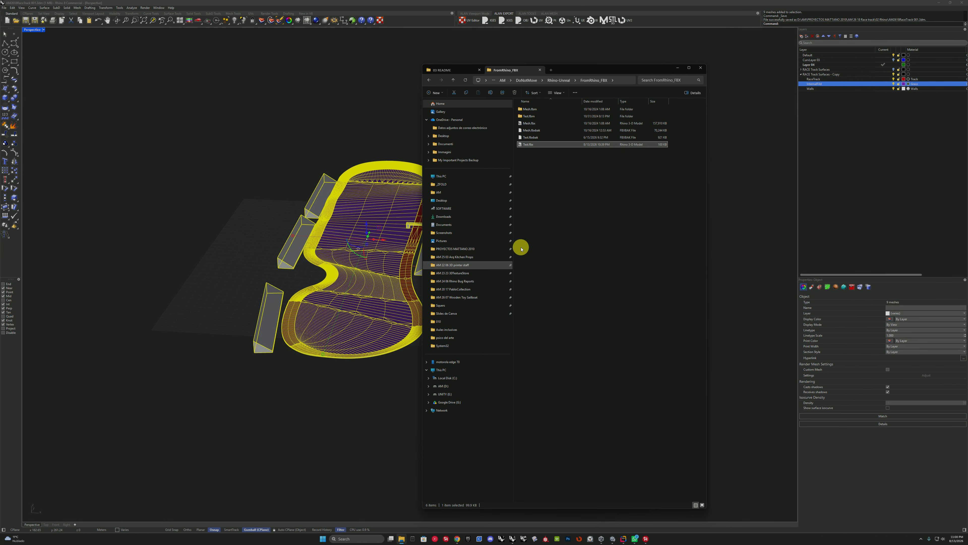
key("alt+Tab")
left_click(325, 280)
right_click(220, 373)
mouse_move(248, 427)
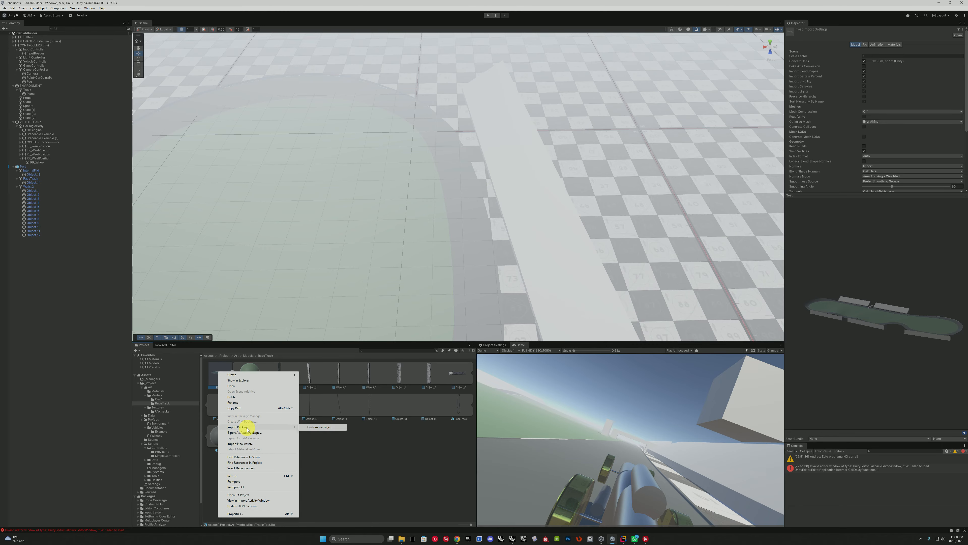
left_click(257, 443)
key("Escape")
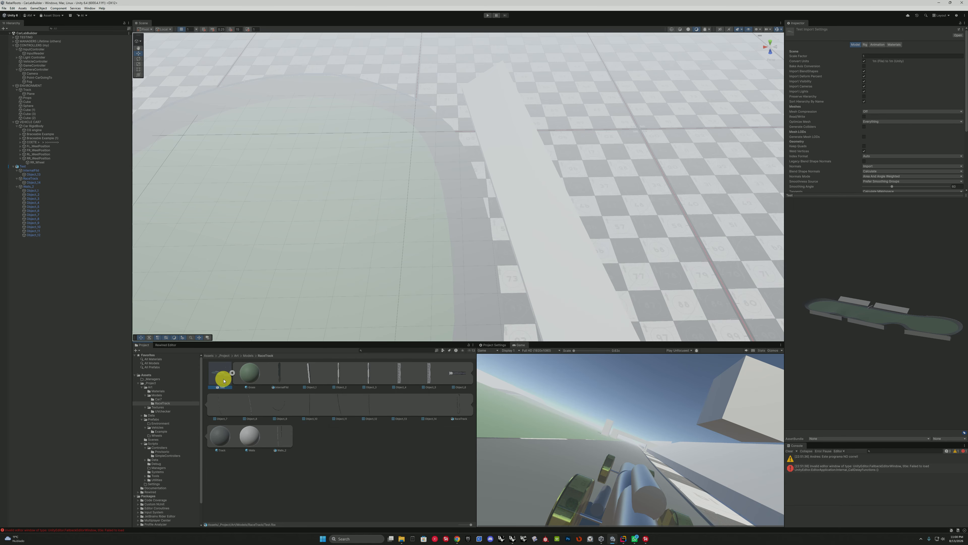
Examine the imported Test model and its RaceTrack part in the Unity preview.
left_click_drag(858, 320, 736, 312)
scroll(486, 207, "up", 3)
scroll(486, 207, "up", 2)
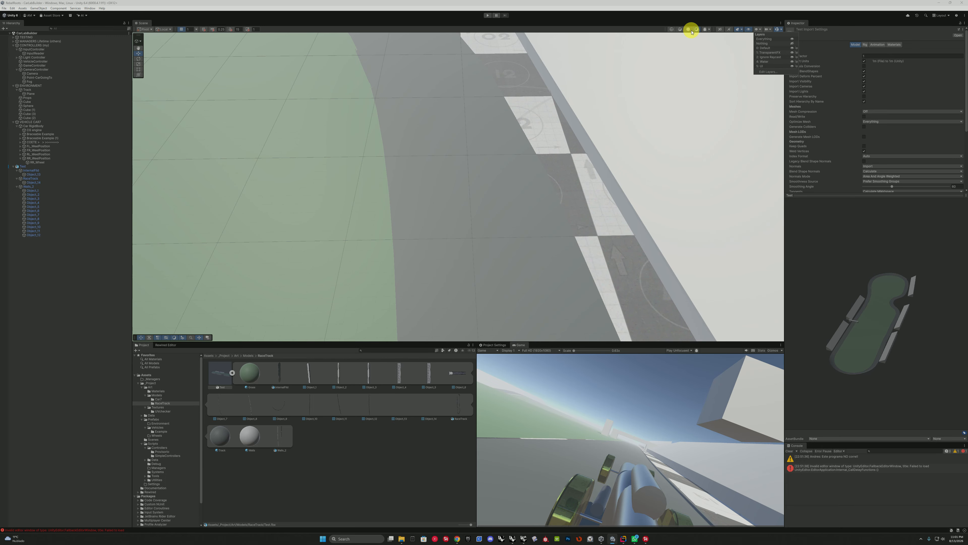
left_click(278, 406)
left_click(452, 408)
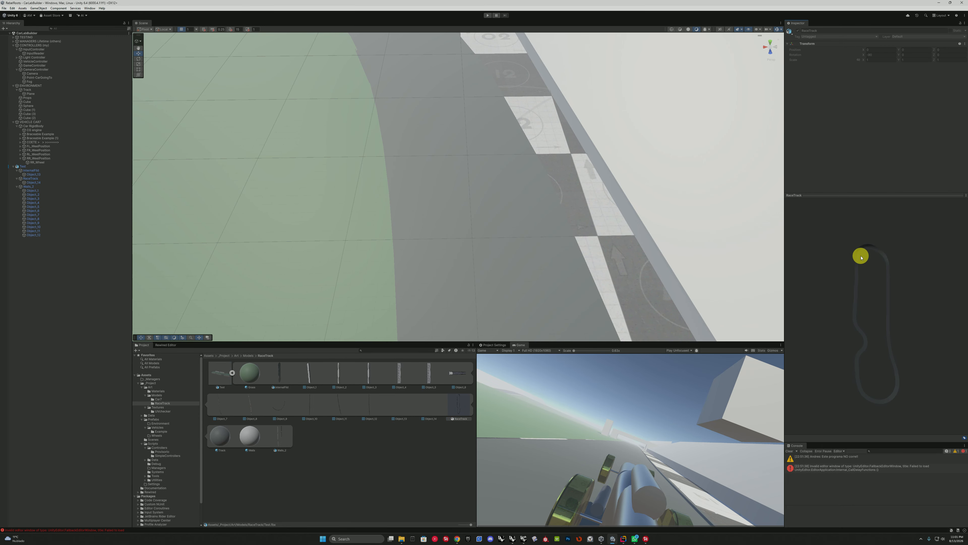
left_click(257, 379)
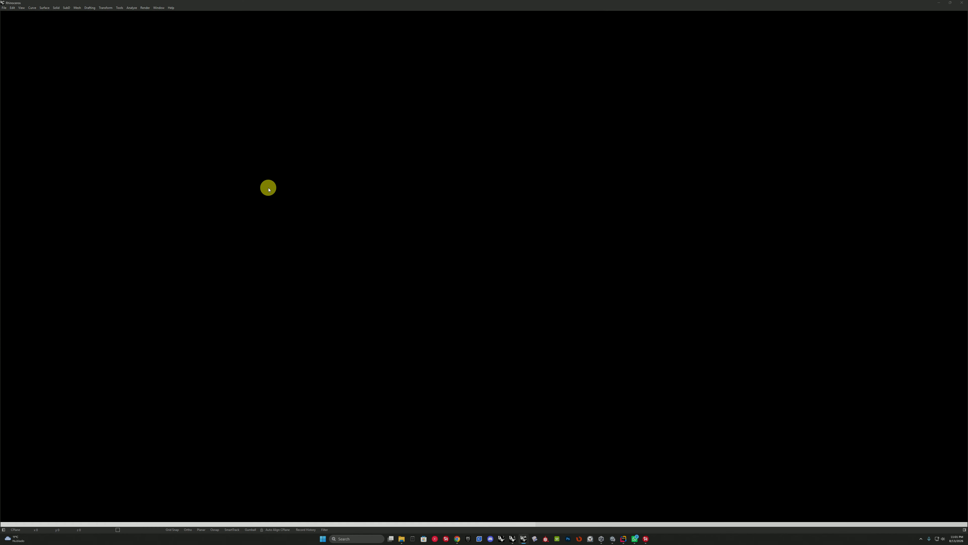
Check the Test model's material import settings, then refresh the project assets and reimport the model.
left_click(220, 377)
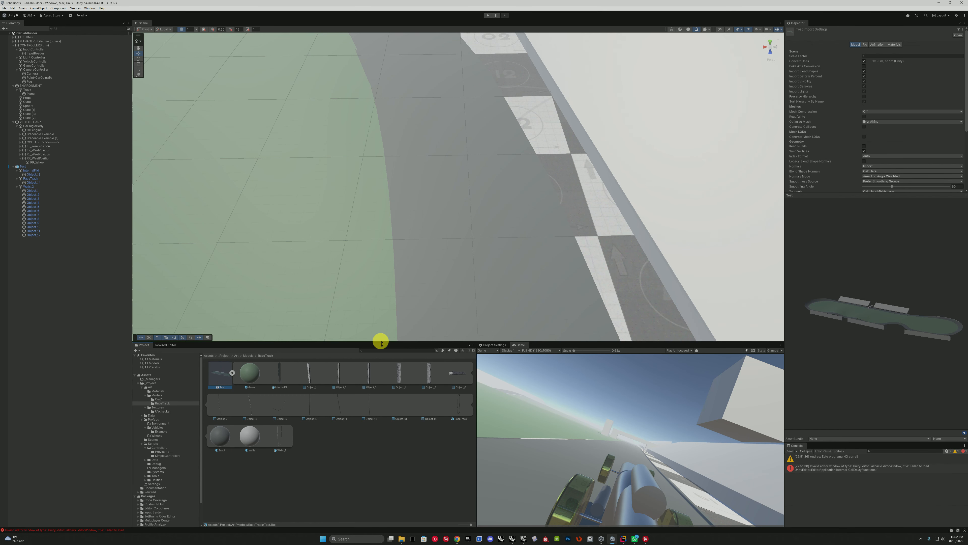
left_click(895, 44)
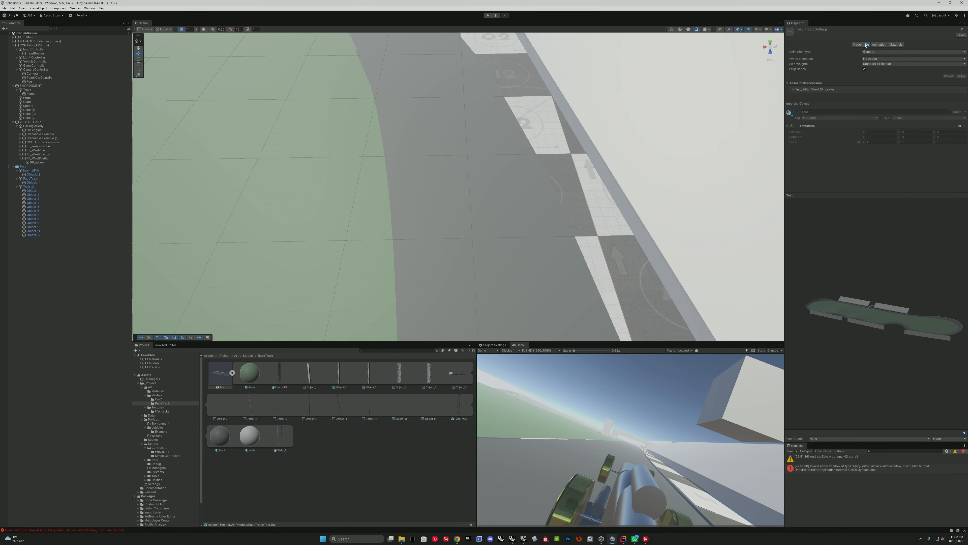
right_click(223, 375)
right_click(222, 380)
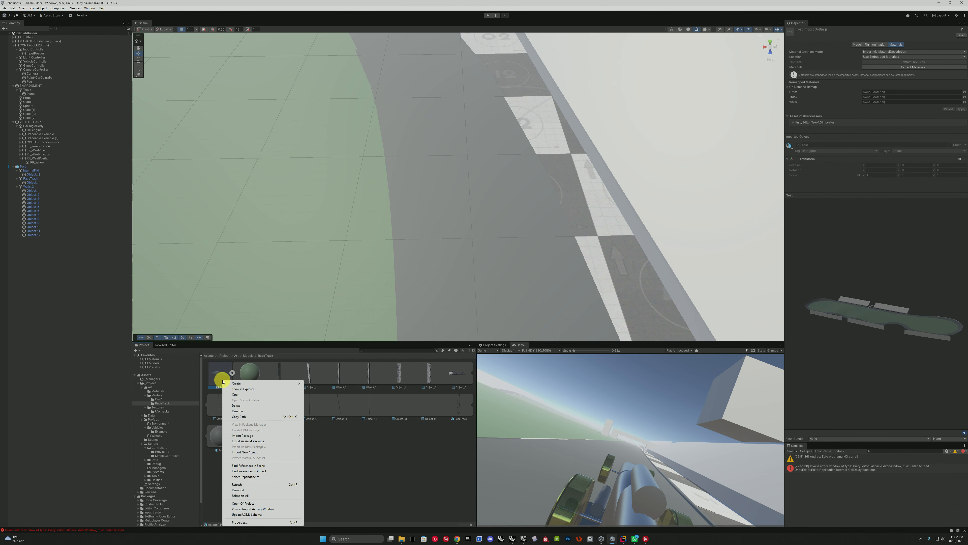
left_click(245, 484)
right_click(219, 375)
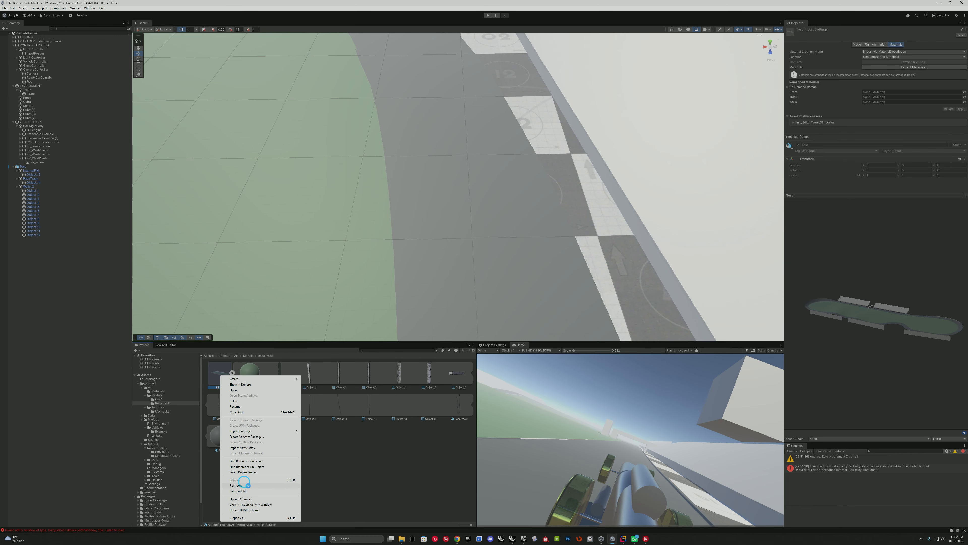
left_click(247, 485)
Run the scene with a maximized game view to test-drive the track, and stop play mode.
key("ctrl+p")
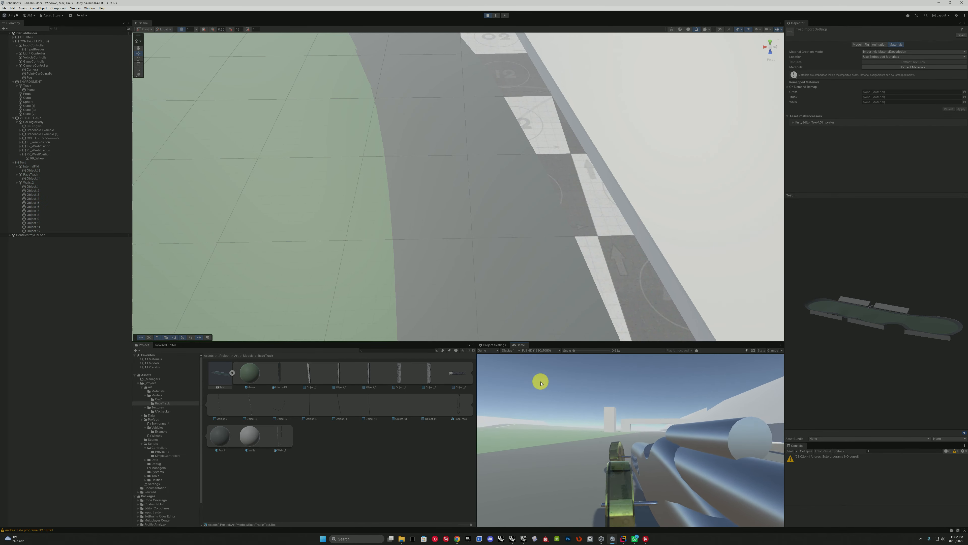
key("shift+space")
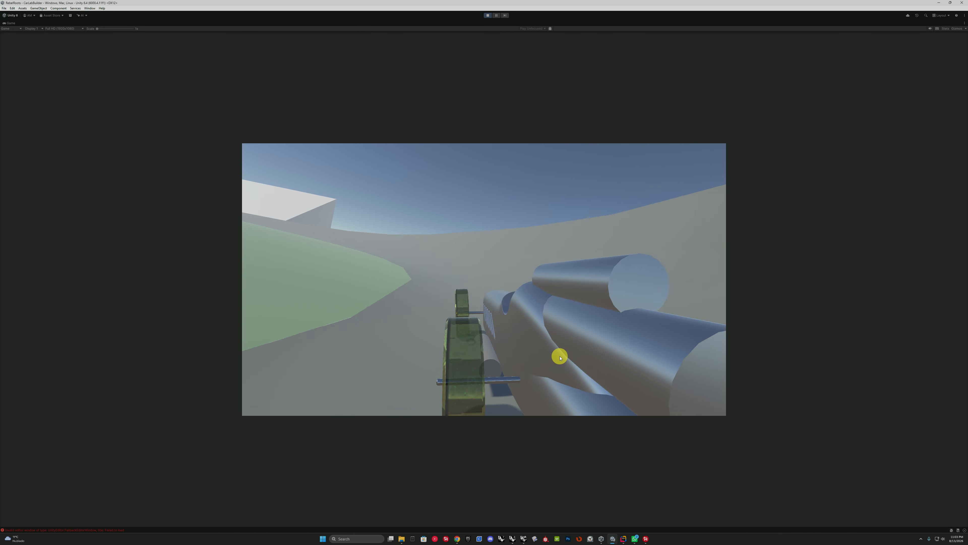
key("shift+space")
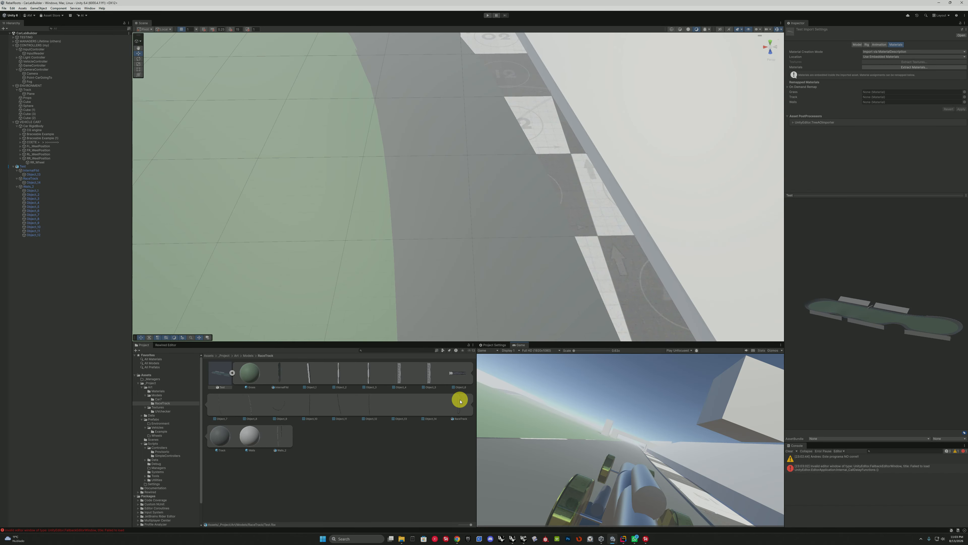
Check the Test object's transform in the scene and reimport the Test model asset once more.
left_click(57, 166)
right_click(802, 63)
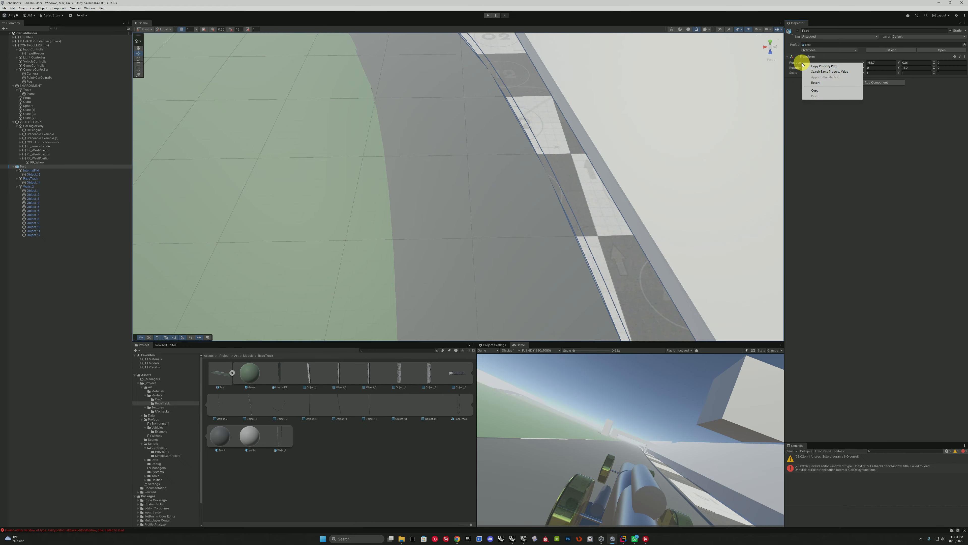
right_click(220, 372)
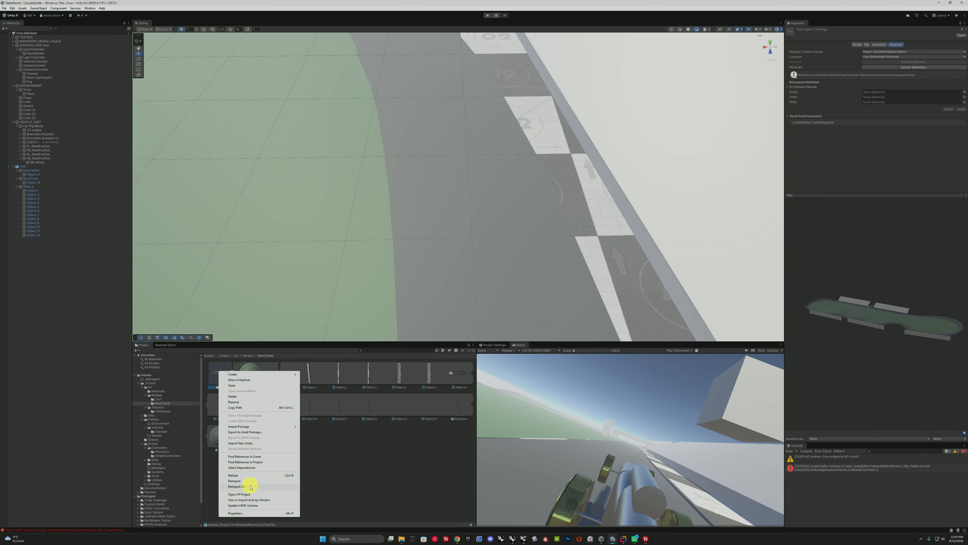
left_click(242, 481)
Open the model's RaceTrack part in Rhino with the default FBX import options, and close Rhino again.
left_click(282, 436)
right_click(461, 411)
left_click(483, 374)
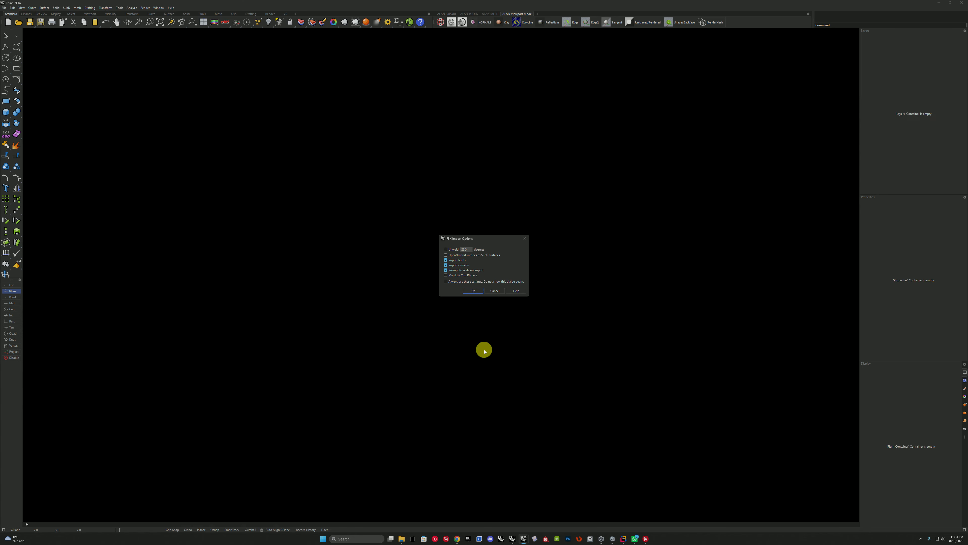
left_click(473, 290)
left_click(962, 3)
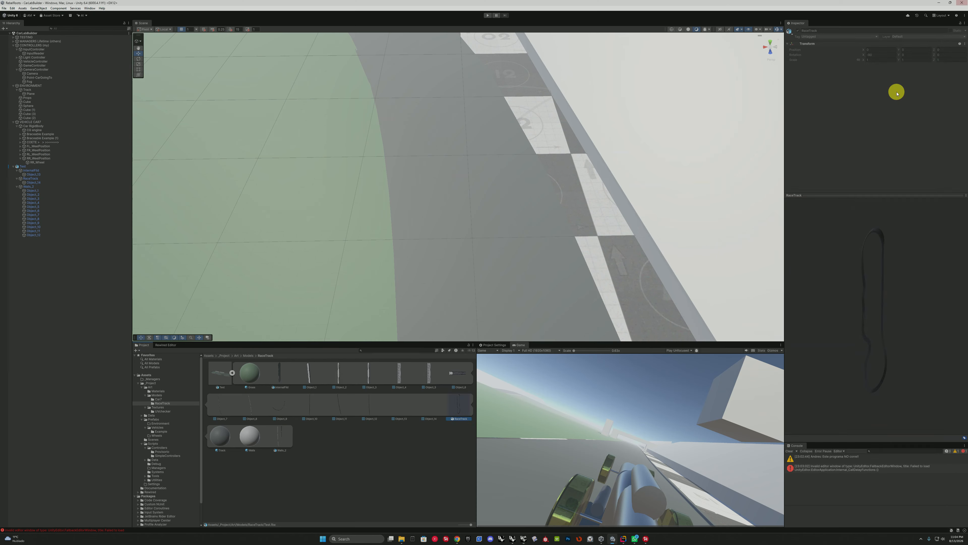
Bring Test.fbx from the export folder into the project's RaceTrack folder and add the new Test 1 model to the scene hierarchy.
left_click(357, 465)
key("alt+Tab")
left_click_drag(558, 129, 297, 488)
left_click(224, 373)
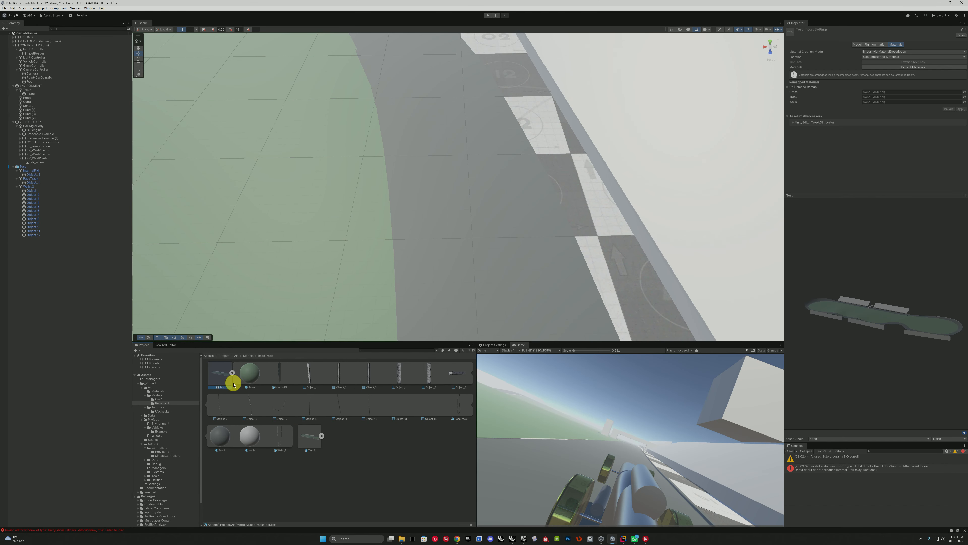
left_click_drag(313, 439, 88, 339)
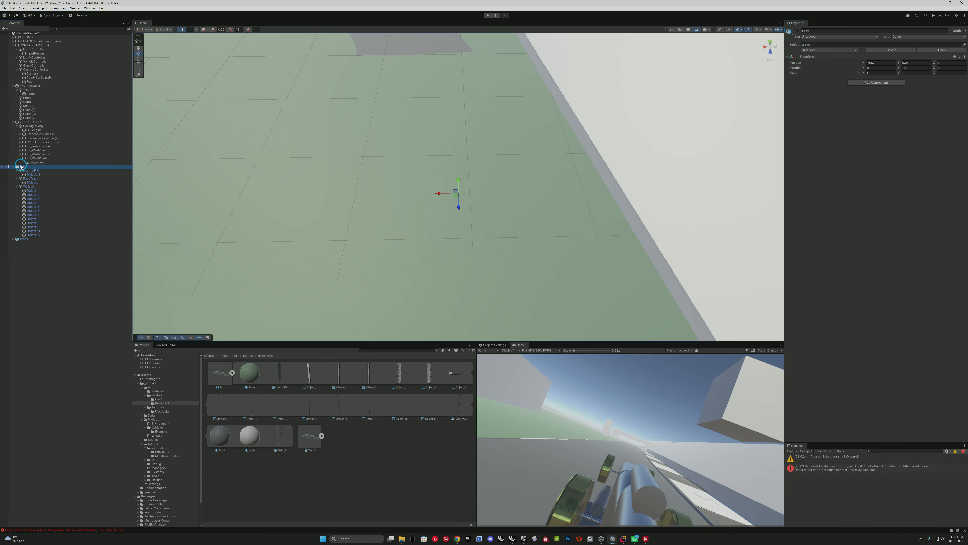
Copy the Test object's transform component and paste its values onto the Test 1 object.
left_click(964, 56)
mouse_move(925, 105)
left_click(885, 126)
left_click(45, 239)
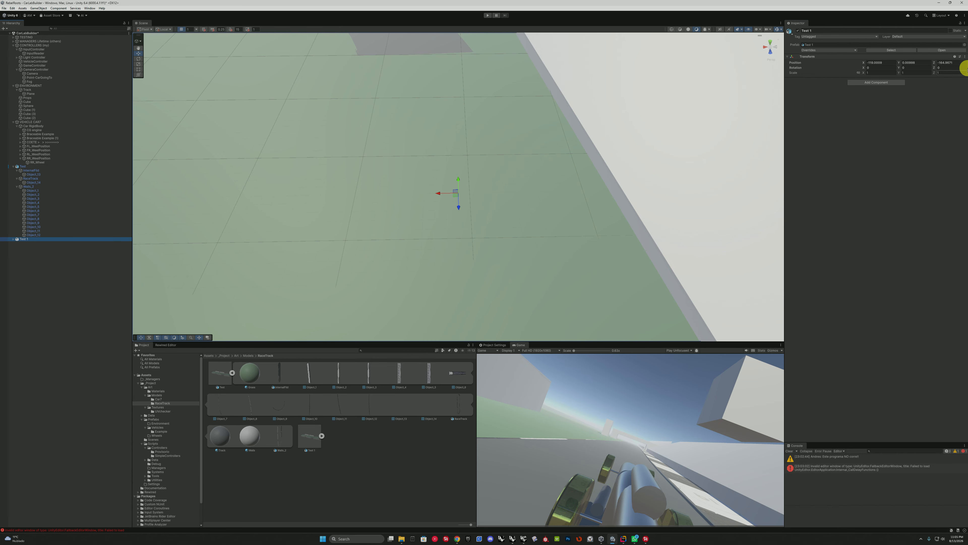
left_click(964, 56)
left_click(886, 136)
Delete the old Test object from the scene and its Test model asset from the RaceTrack folder.
left_click(45, 166)
key("Delete")
left_click(218, 376)
key("Delete")
left_click(494, 279)
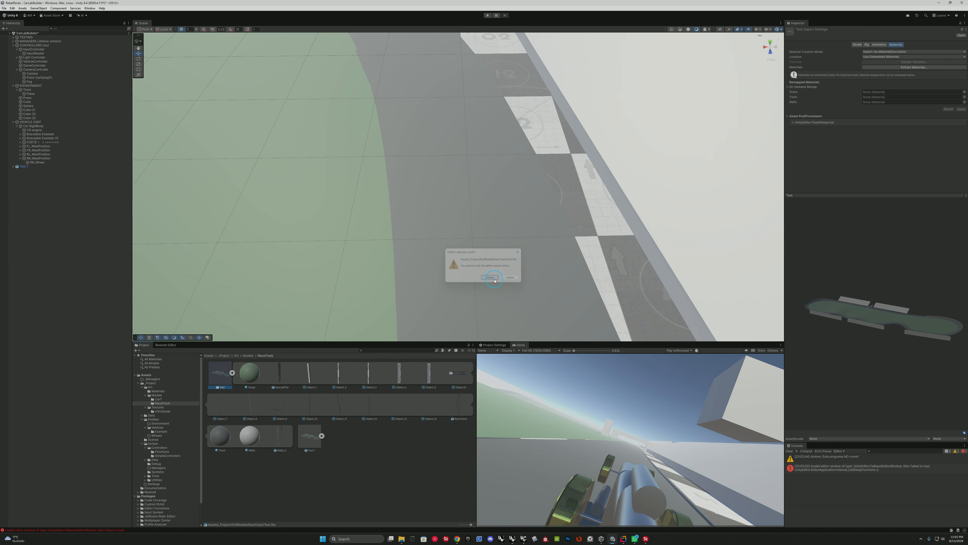
Mark Test 1 and all of its children as static.
left_click(13, 166)
left_click(21, 166)
left_click(950, 30)
left_click(465, 282)
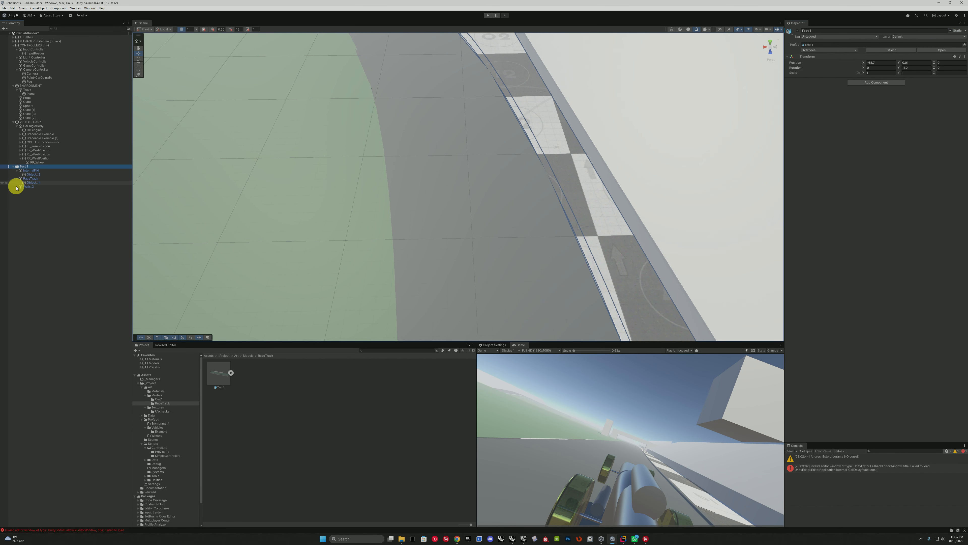
Add a Mesh Collider to every mesh object inside Test 1, covering the internal plot, race track and walls.
left_click(17, 186)
left_click(34, 175)
left_click(35, 182, "ctrl")
left_click(38, 190, "ctrl")
left_click(35, 235, "shift")
left_click(876, 208)
left_click(875, 230)
Run the scene and maximize the game view to test-drive the Test 1 track.
left_click(487, 15)
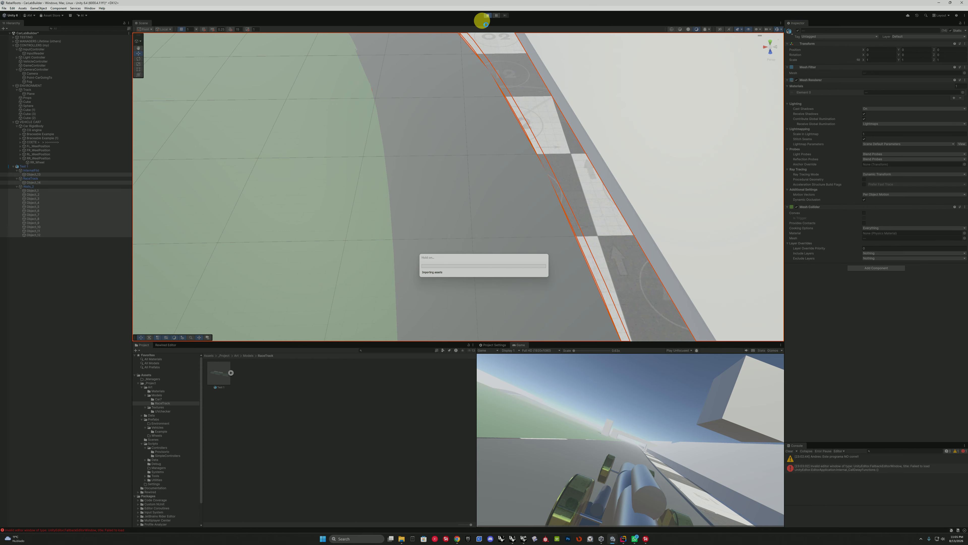
double_click(519, 345)
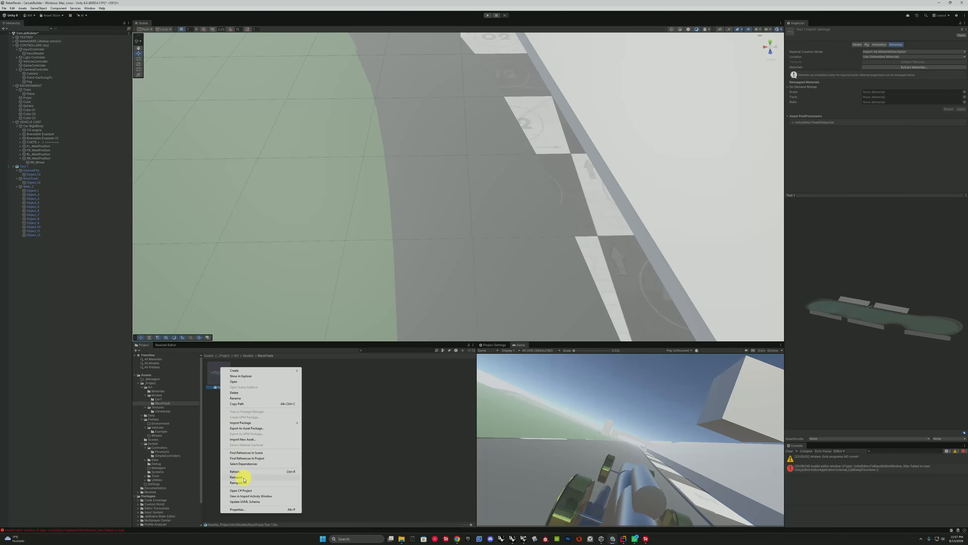
Reimport the Test 1 model asset twice and inspect the track in the scene.
left_click(244, 479)
right_click_drag(453, 240, 75, 184)
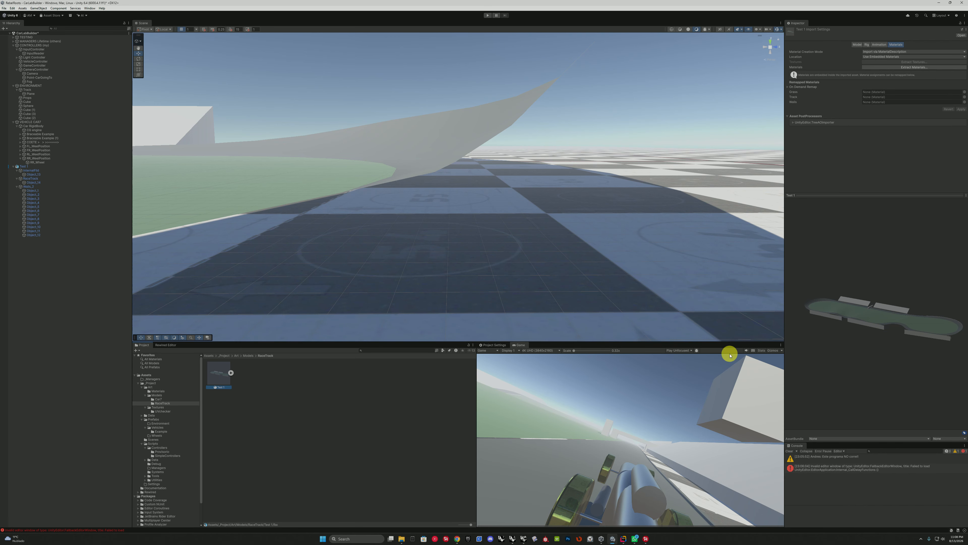
left_click_drag(923, 275, 793, 352)
right_click(223, 372)
right_click(225, 375)
left_click(244, 487)
Bring Test.fbx from the FromRhino_FBX folder into the project's RaceTrack folder.
key("alt+Tab")
key("alt+Tab")
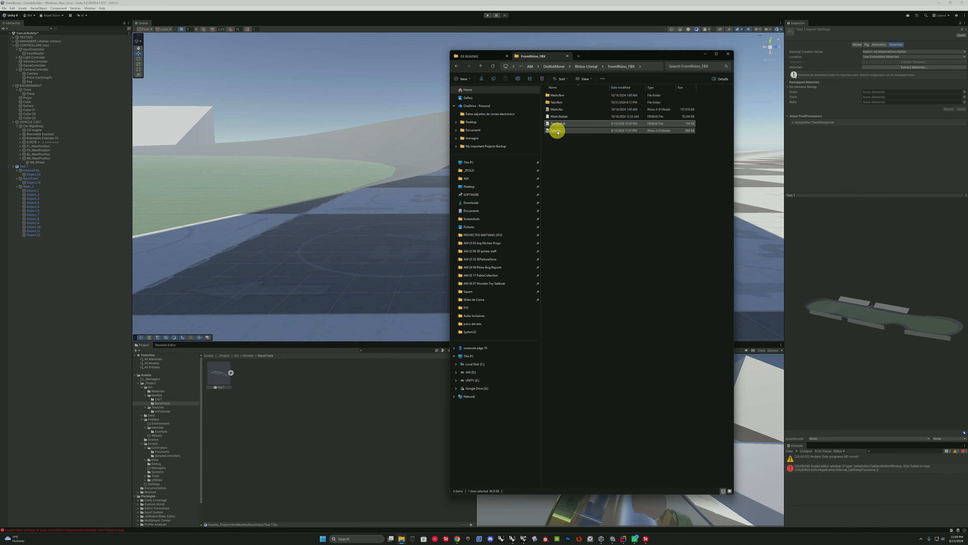
key("alt+Tab")
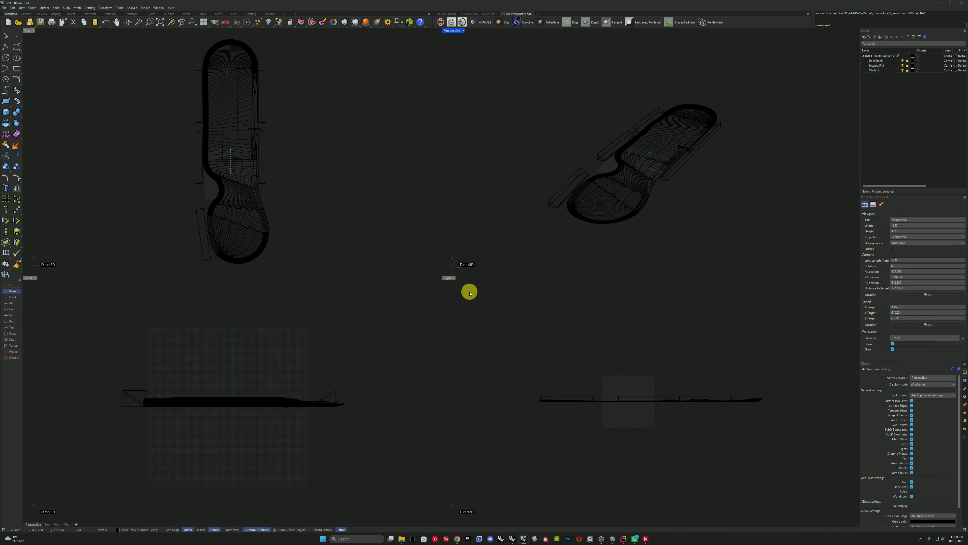
key("alt+Tab")
left_click_drag(556, 130, 222, 378)
Open the model in Rhino with the default FBX import options, and close Rhino again.
left_click(249, 446)
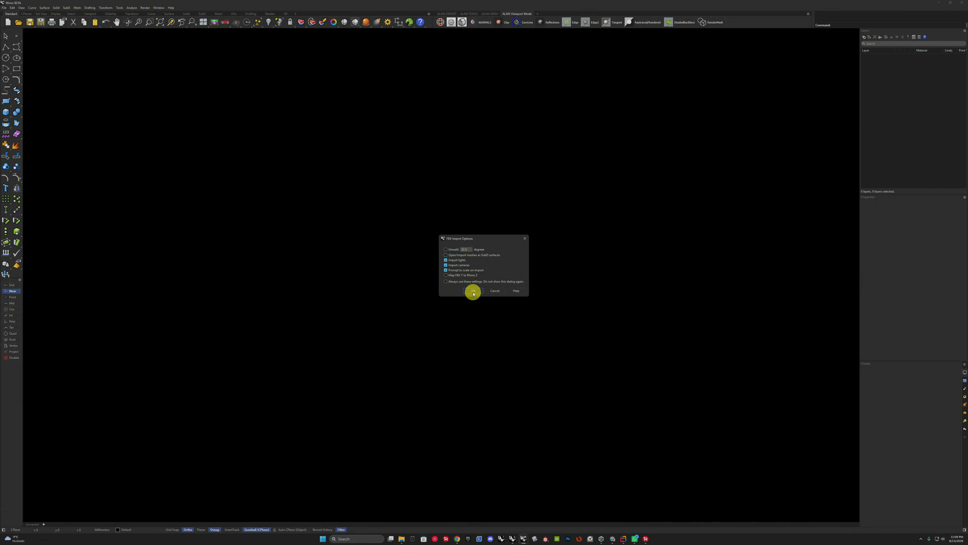
left_click(474, 290)
left_click(961, 3)
Run the scene briefly to check the track, and stop play mode.
right_click_drag(479, 172, 483, 163)
left_click(488, 15)
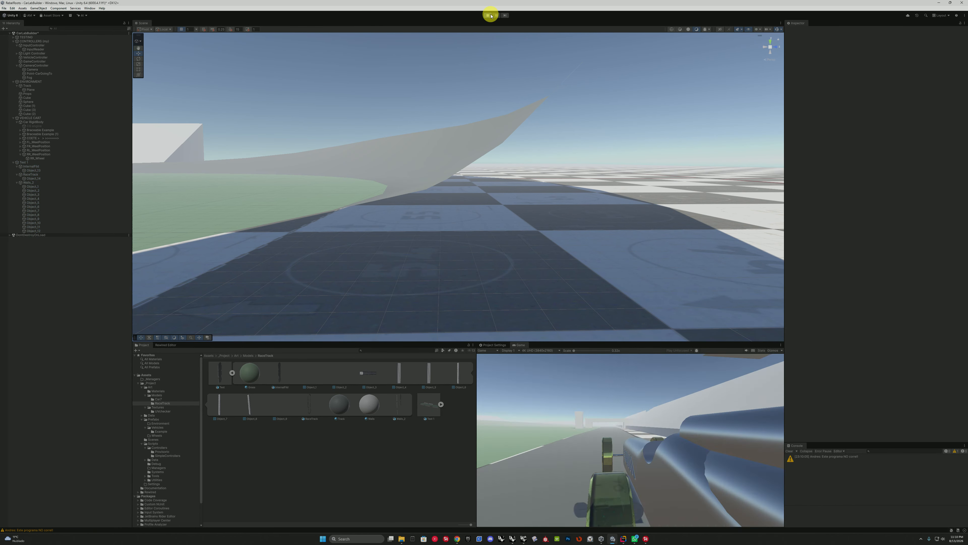
left_click(487, 15)
Check the Test 1 object in the scene and the available actions for the Test model asset.
left_click(23, 166)
right_click(32, 167)
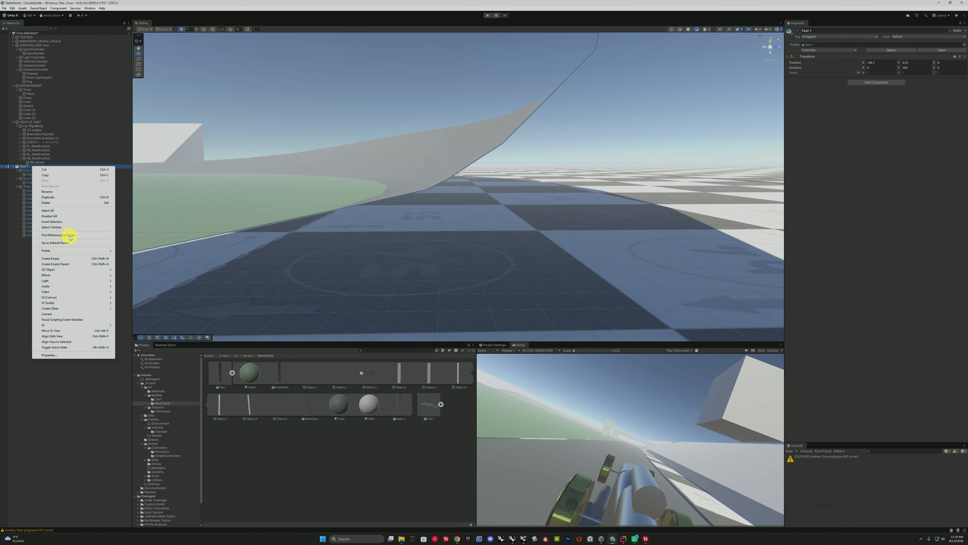
right_click(221, 371)
left_click(373, 430)
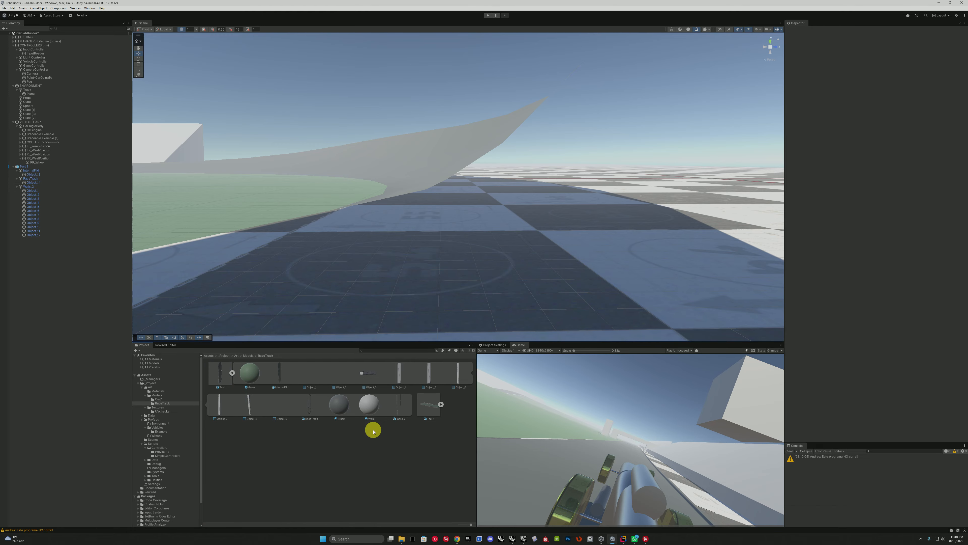
left_click(36, 176)
left_click(24, 168)
Copy the transform of Test 1 and delete that object from the scene.
left_click(965, 23)
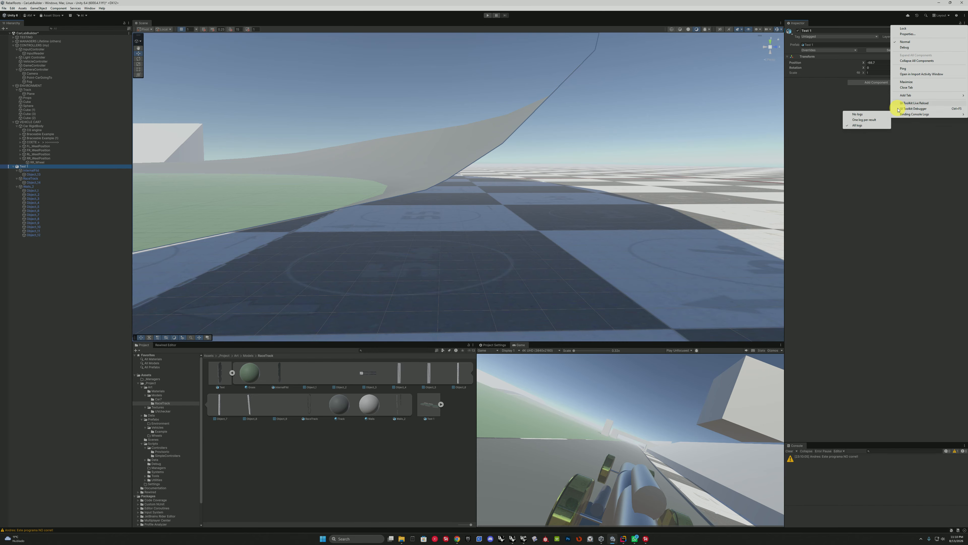
left_click(965, 57)
left_click(301, 191)
key("Delete")
Place the Test model under the Track object and paste the copied transform values onto it.
left_click(31, 90)
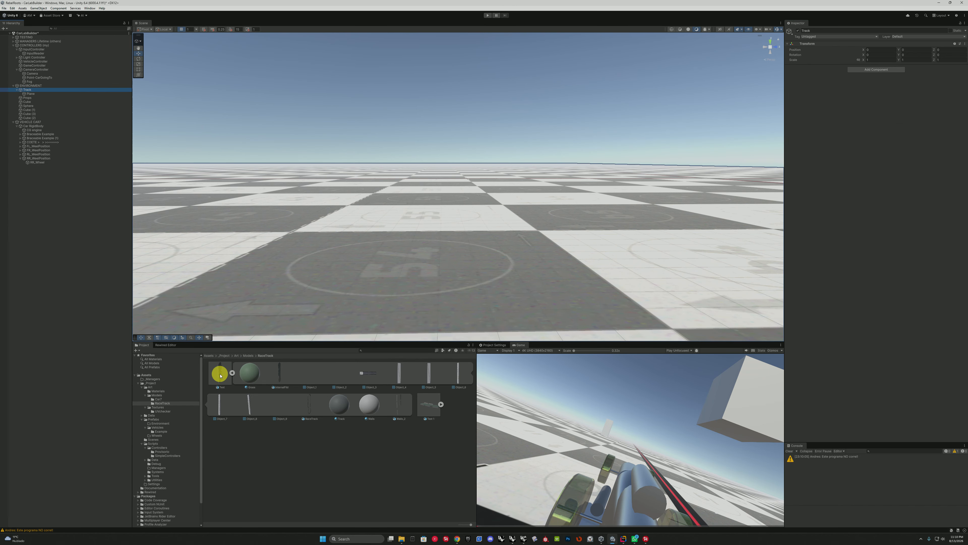
left_click_drag(220, 375, 329, 196)
left_click(964, 56)
mouse_move(926, 107)
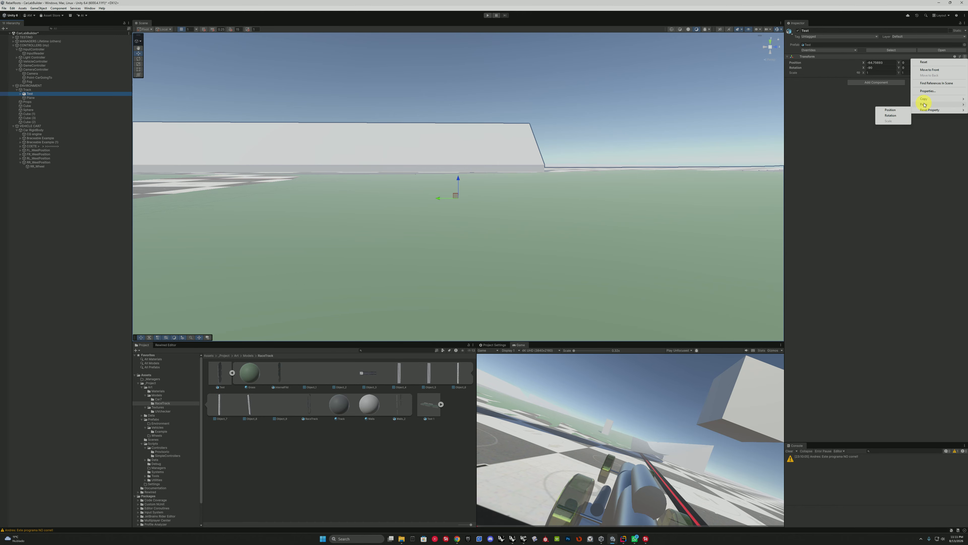
left_click(880, 119)
right_click_drag(457, 191, 469, 259)
left_click(965, 57)
left_click(881, 136)
Undo the placement of Test under Track and restore the deleted Test 1 object.
right_click_drag(543, 302, 413, 249)
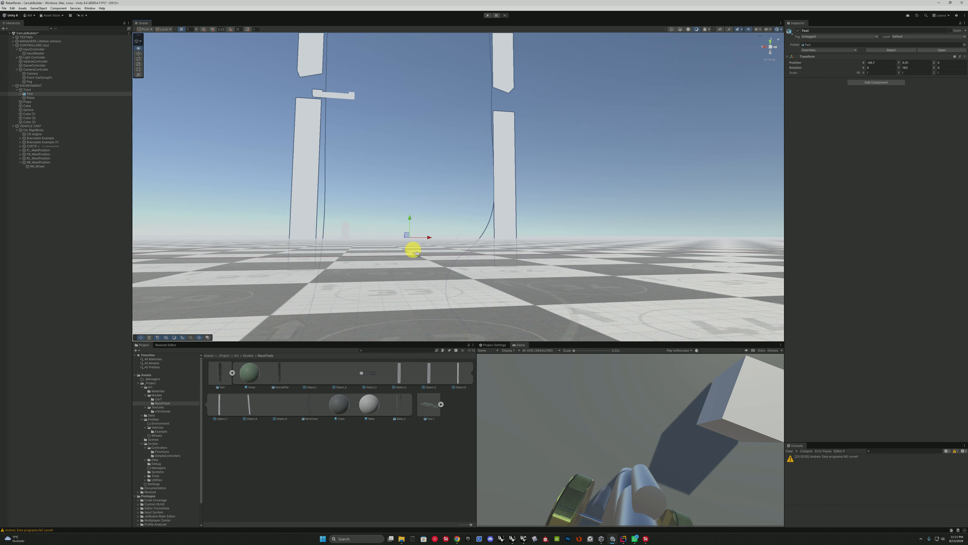
left_click(36, 85)
left_click(34, 93)
key("Delete")
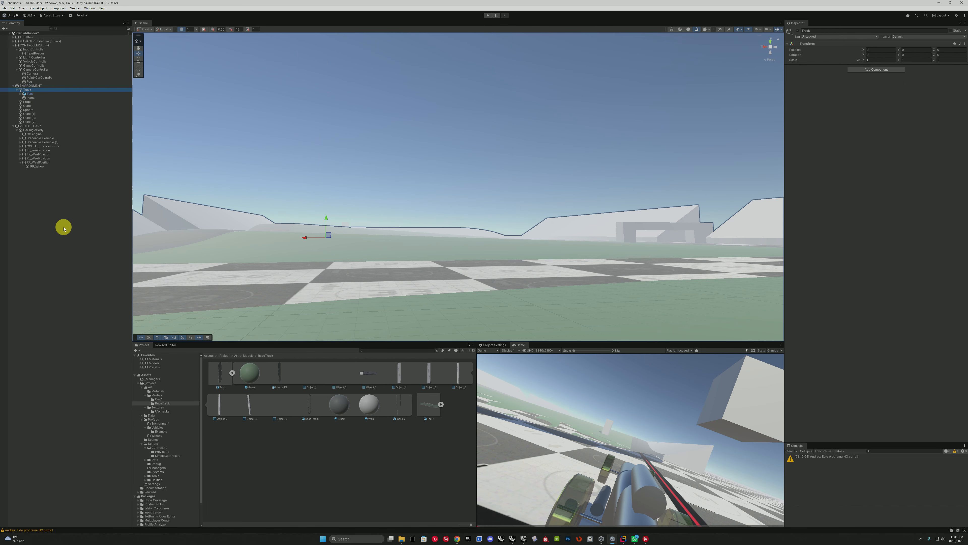
key("ctrl+z")
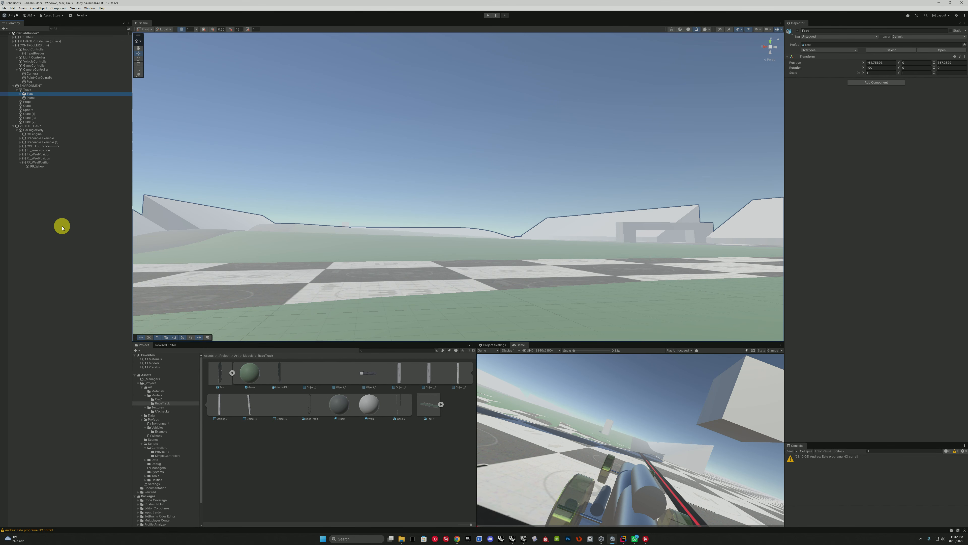
key("ctrl+z")
key("ctrl+z")
right_click_drag(345, 263, 562, 268)
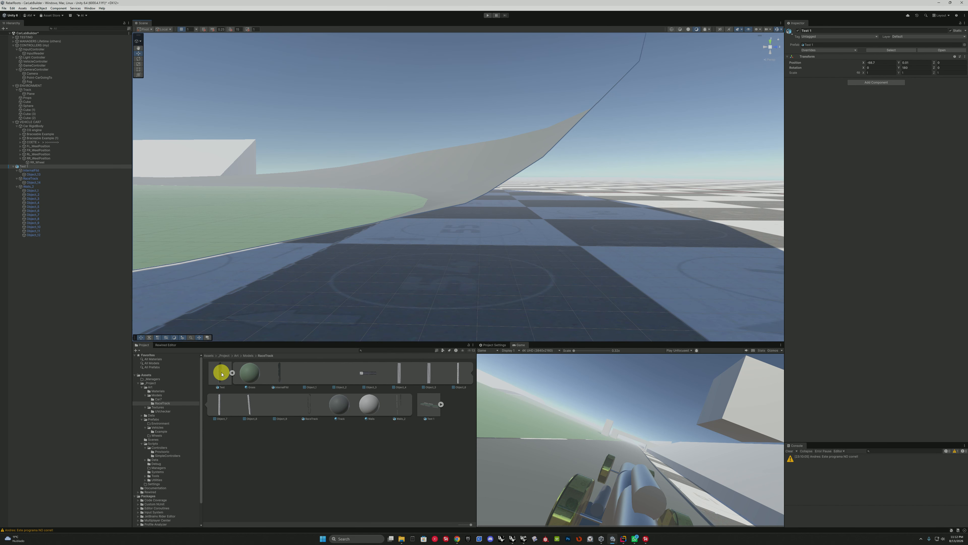
Add the Test model to the scene hierarchy, try to match its transform to Test 1, and nest it inside Test 1.
left_click_drag(221, 373, 62, 311)
left_click(30, 166)
left_click(964, 56)
left_click(923, 82)
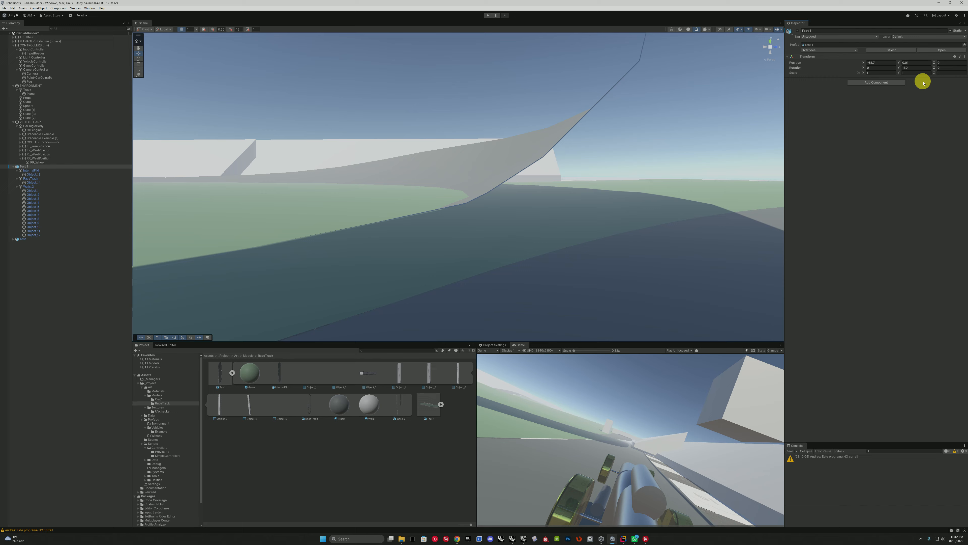
left_click(37, 186)
left_click(964, 44)
left_click(938, 91)
left_click(36, 239)
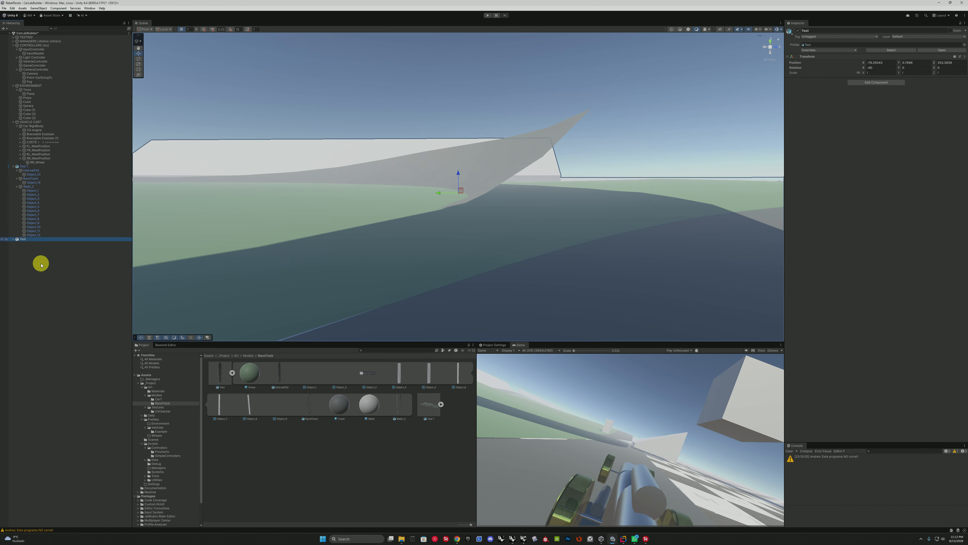
left_click(964, 55)
left_click(885, 137)
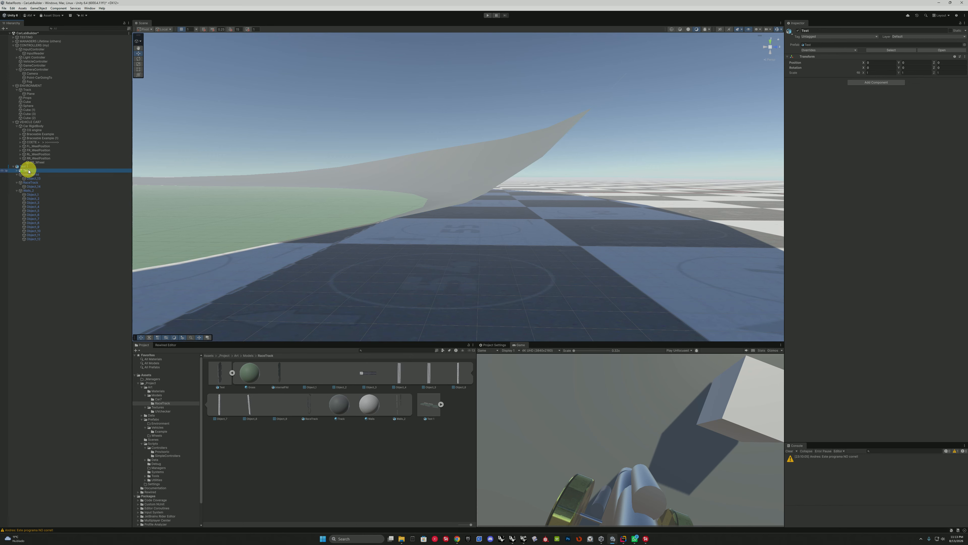
double_click(28, 170)
Add another instance of the Test 1 model to the scene and delete the Test object nested in the first one.
left_click(429, 404)
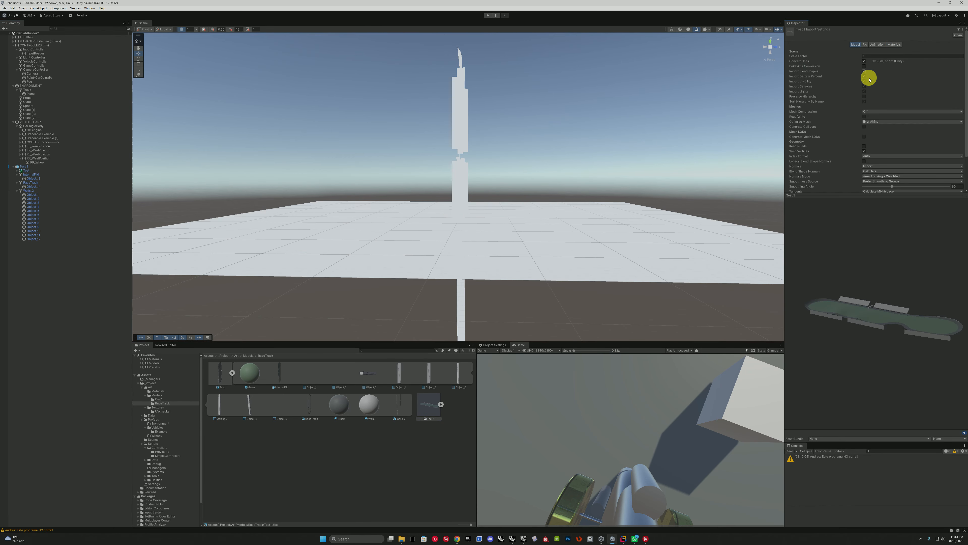
left_click_drag(429, 411, 46, 267)
left_click(24, 170)
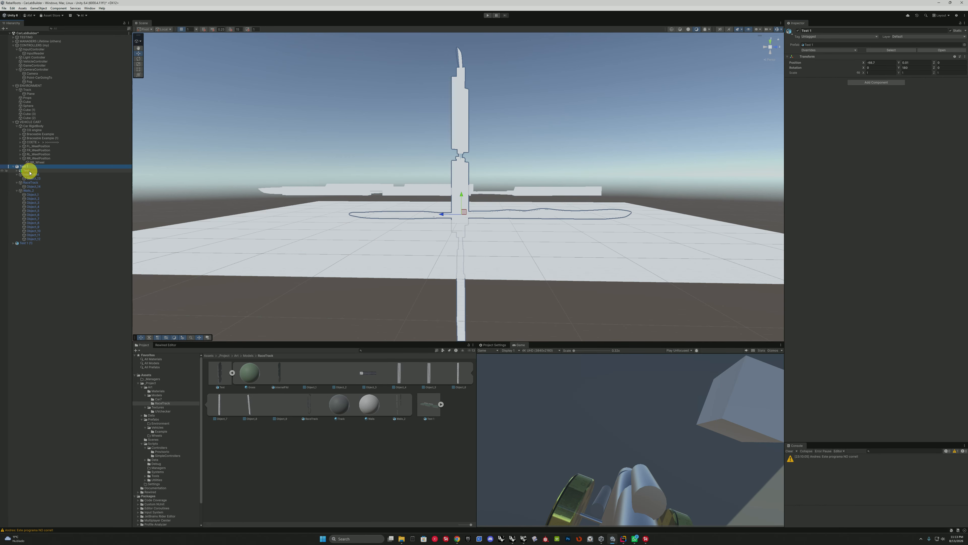
key("Delete")
left_click(26, 238)
left_click(23, 167)
left_click(32, 171)
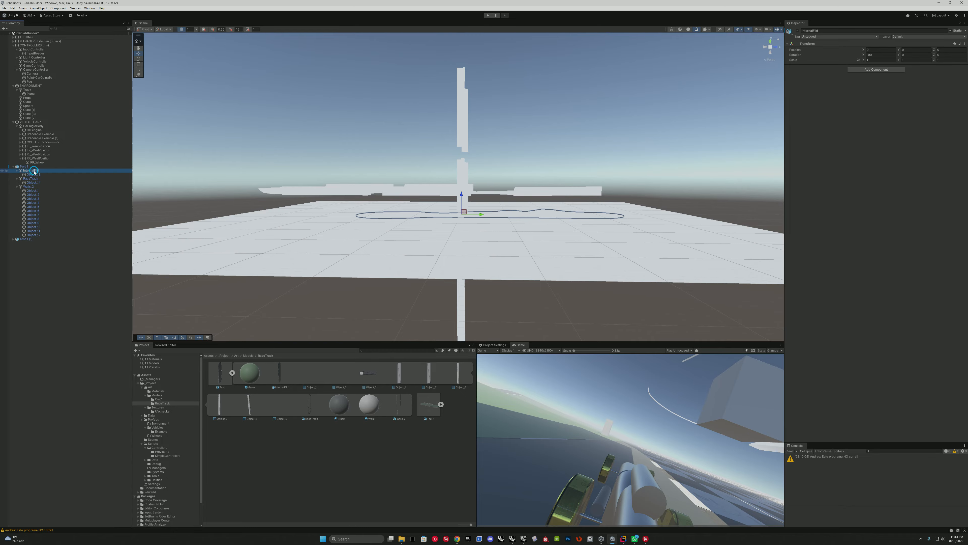
Paste the transform values of Test 1 onto the new Test 1 (1) instance and delete the old Test 1.
left_click(41, 166)
left_click(41, 170)
left_click(41, 182)
left_click(465, 144)
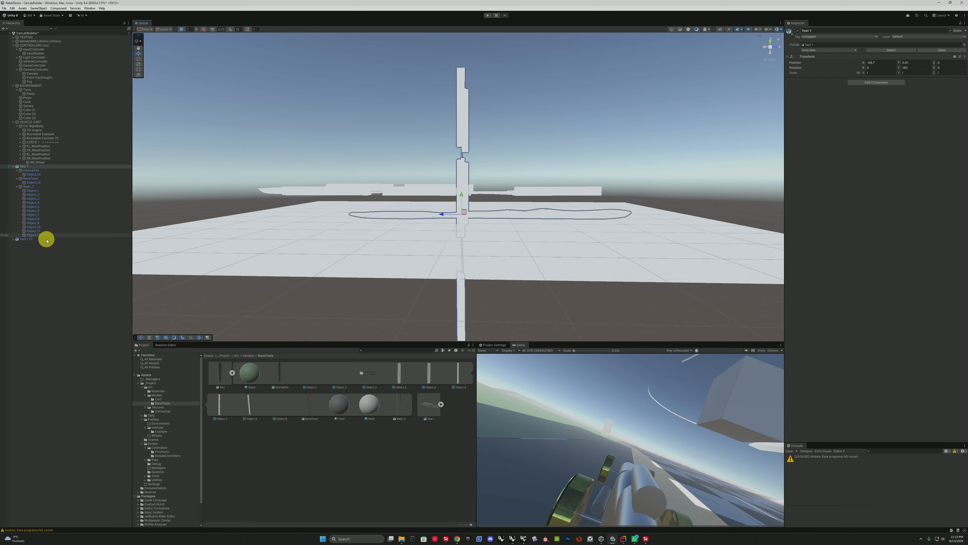
left_click(45, 238)
left_click(964, 57)
mouse_move(930, 100)
left_click(880, 138)
left_click(38, 166)
key("Delete")
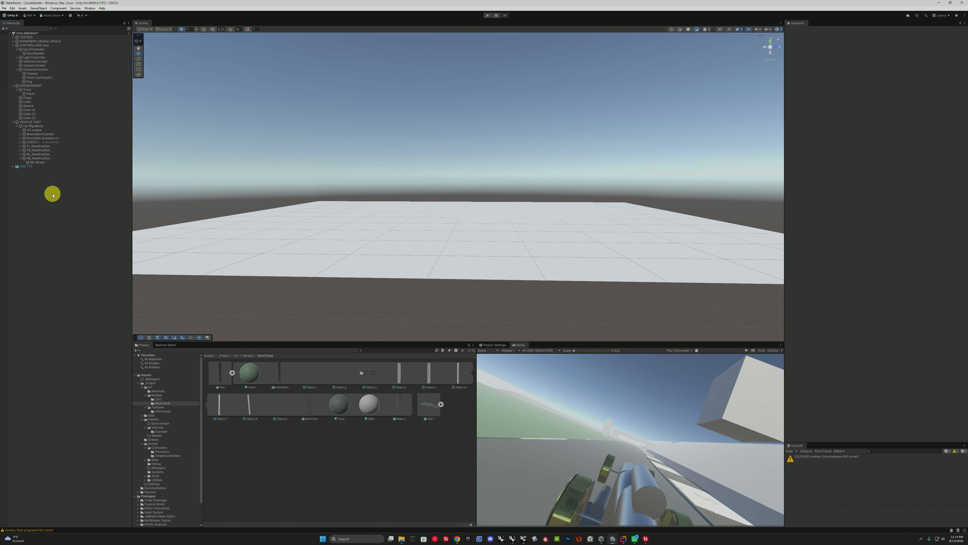
Make Test 1 (1) and its children static, add mesh colliders to its mesh objects, and save the scene.
double_click(26, 167)
left_click(951, 31)
left_click(460, 277)
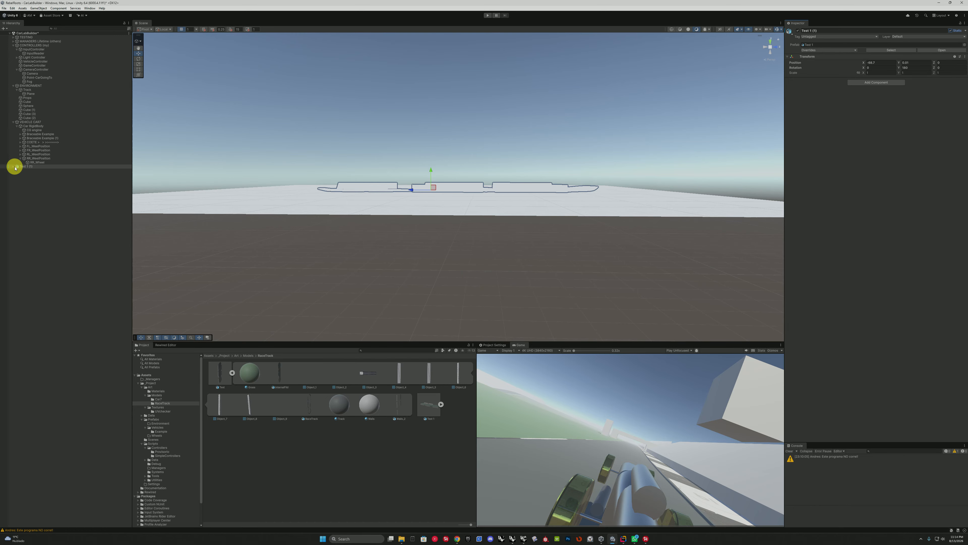
left_click(17, 186)
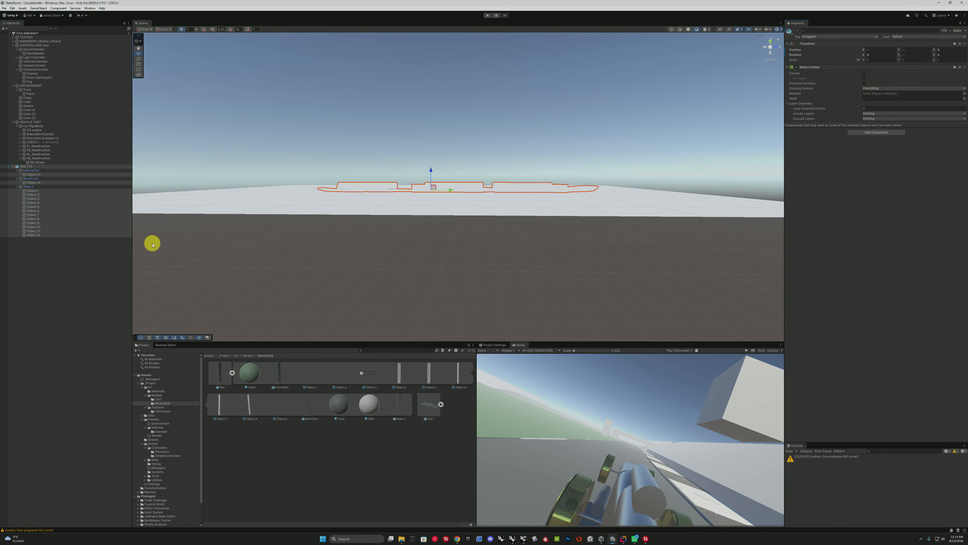
left_click(38, 183)
left_click(34, 250)
Examine the material assigned to the RaceTrack mesh Object_14 and the materials available in the project.
left_click(33, 182)
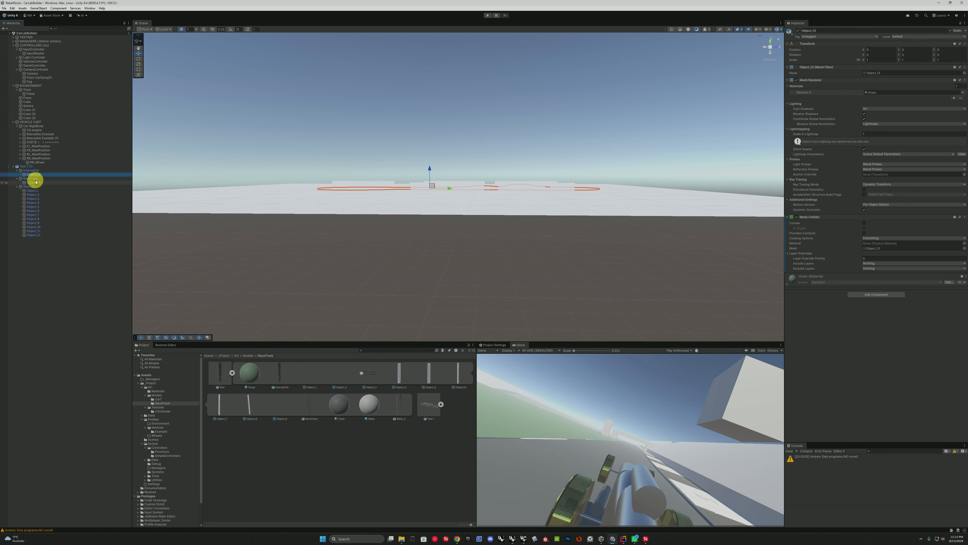
key("f")
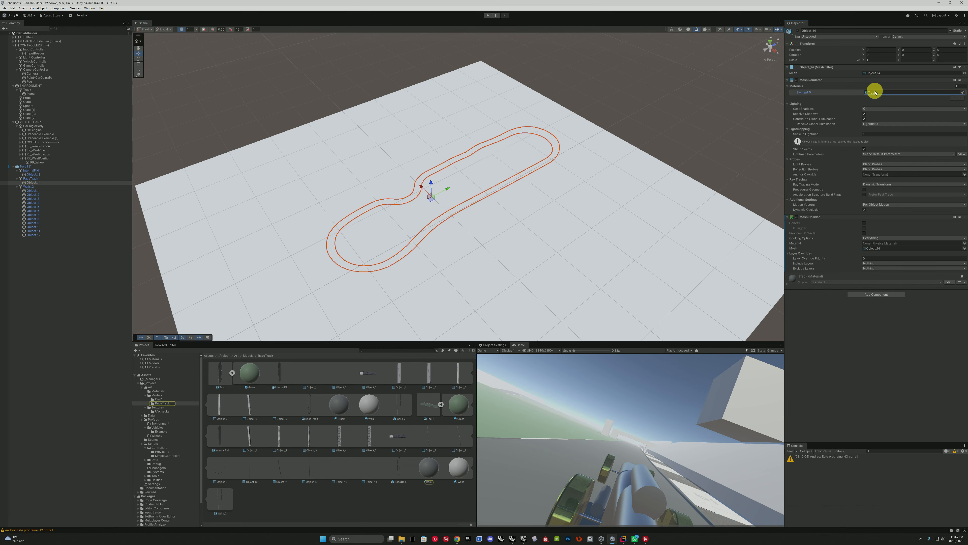
left_click(963, 92)
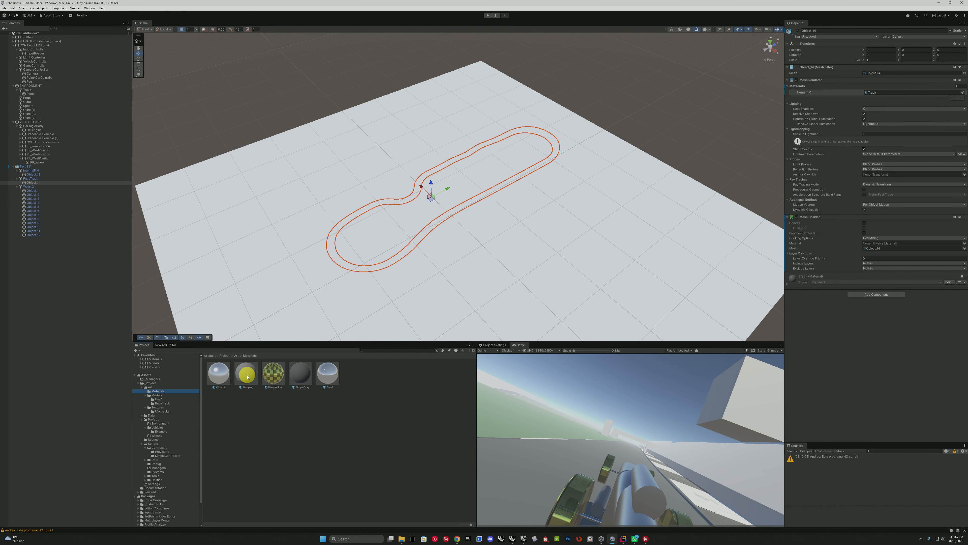
Run the scene with a maximized game view to test-drive the new track, and stop play mode.
left_click(488, 15)
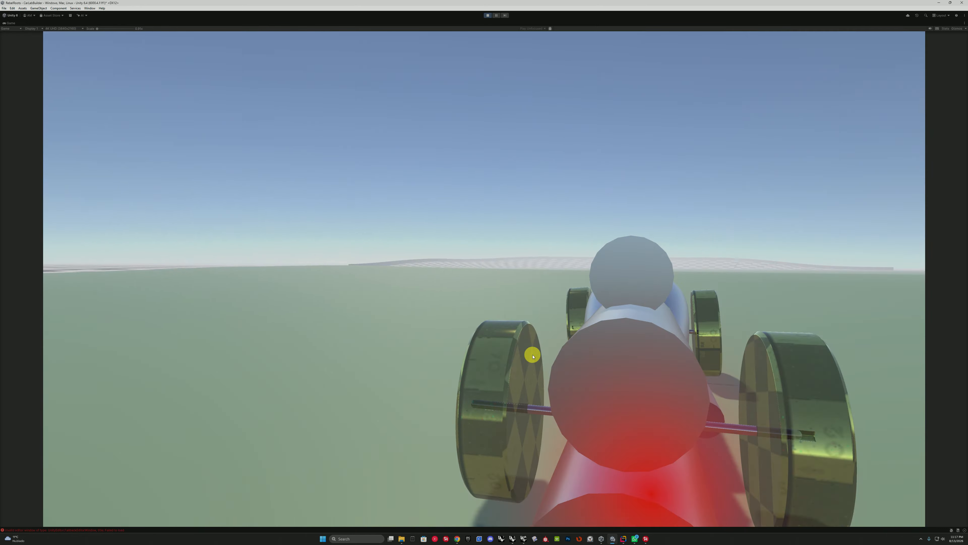
left_click(486, 16)
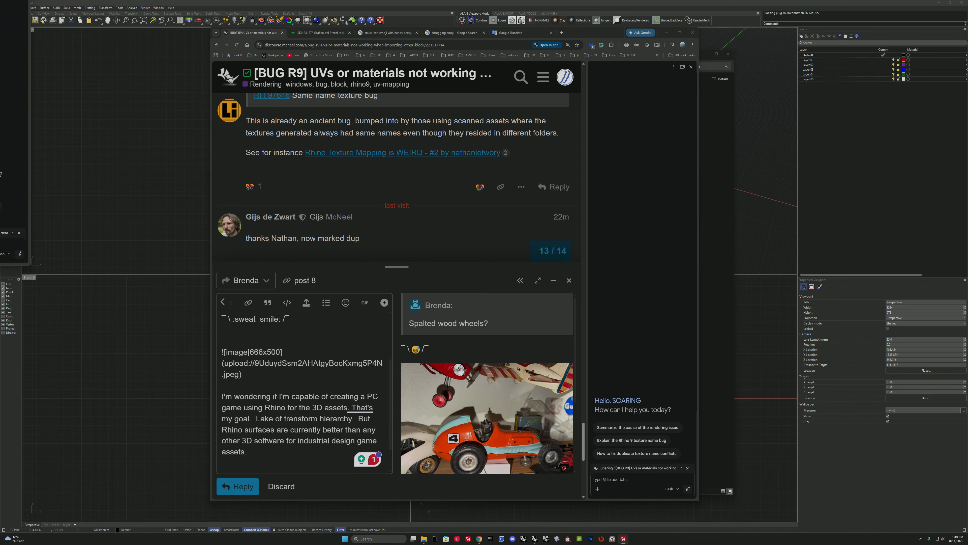
Switch from the browser to Rhino and open the saved race track model.
scroll(321, 421, "down", 1)
left_click(178, 126)
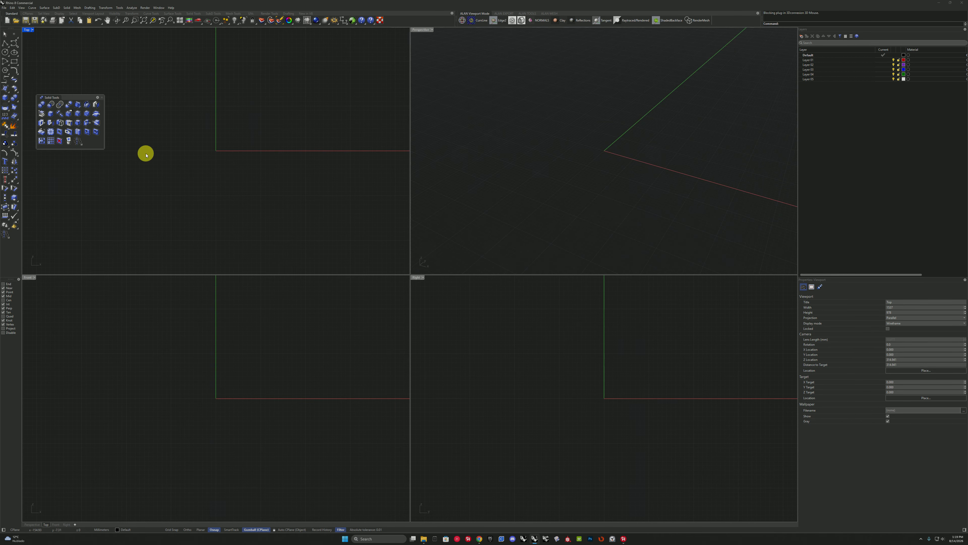
left_click(16, 20)
double_click(388, 107)
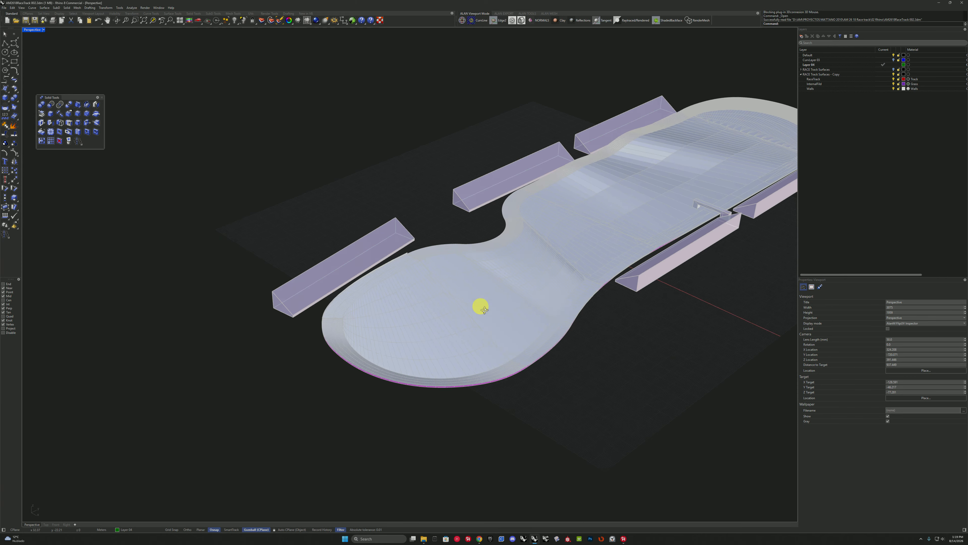
Show the model in wireframe, zoom to the RaceTrack polysurface and turn on its control points.
key("ctrl+alt+w")
left_click(623, 248)
type("zs")
key("Return")
scroll(622, 248, "up", 4)
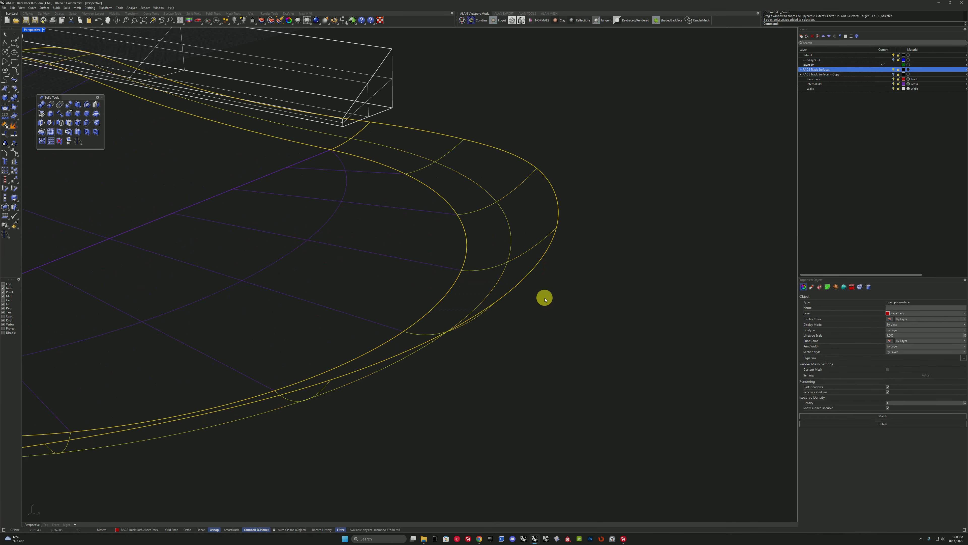
key("F10")
scroll(566, 296, "down", 2)
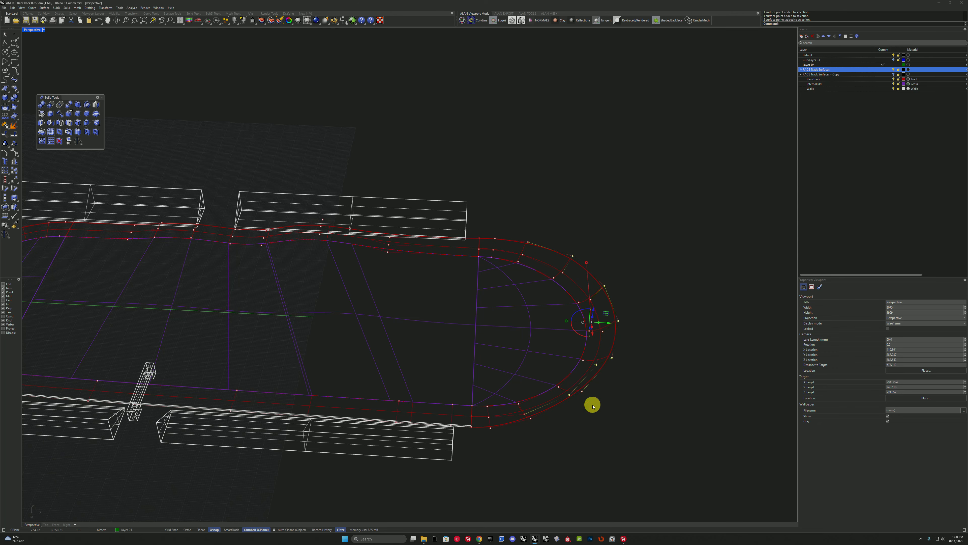
Adjust the position and height of selected control points on the track's rounded end to shape its banking.
right_click_drag(592, 404, 599, 443, "shift")
scroll(599, 444, "down", 2)
left_click(594, 437, "shift")
scroll(589, 419, "up", 6)
left_click_drag(575, 298, 579, 298)
scroll(633, 337, "down", 3)
right_click_drag(624, 340, 580, 317)
left_click_drag(527, 313, 527, 307)
Raise another outer-edge control point on the rounded end of the track.
right_click_drag(541, 377, 620, 314)
scroll(613, 338, "up", 5)
left_click(605, 385)
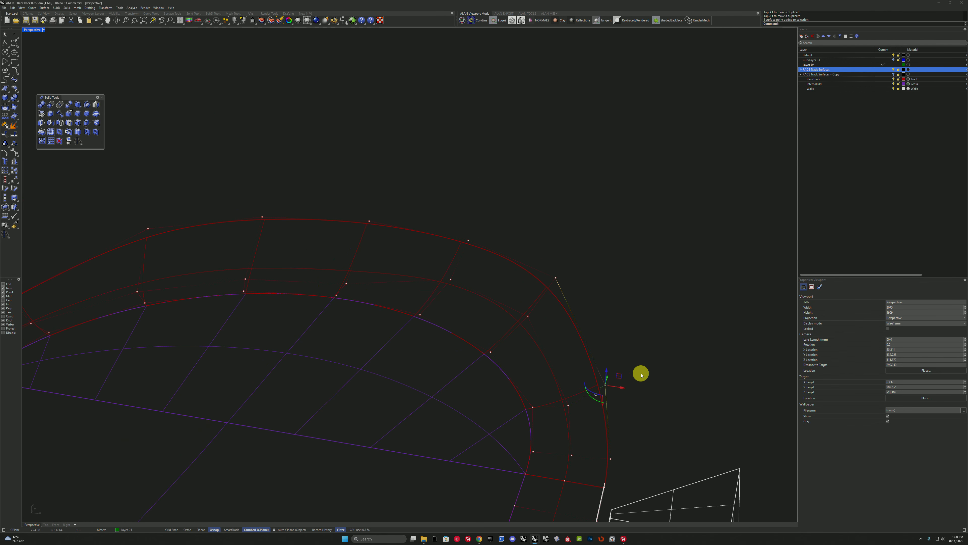
right_click_drag(641, 375, 419, 344)
left_click_drag(417, 343, 417, 335)
right_click_drag(417, 335, 365, 254)
left_click(506, 337)
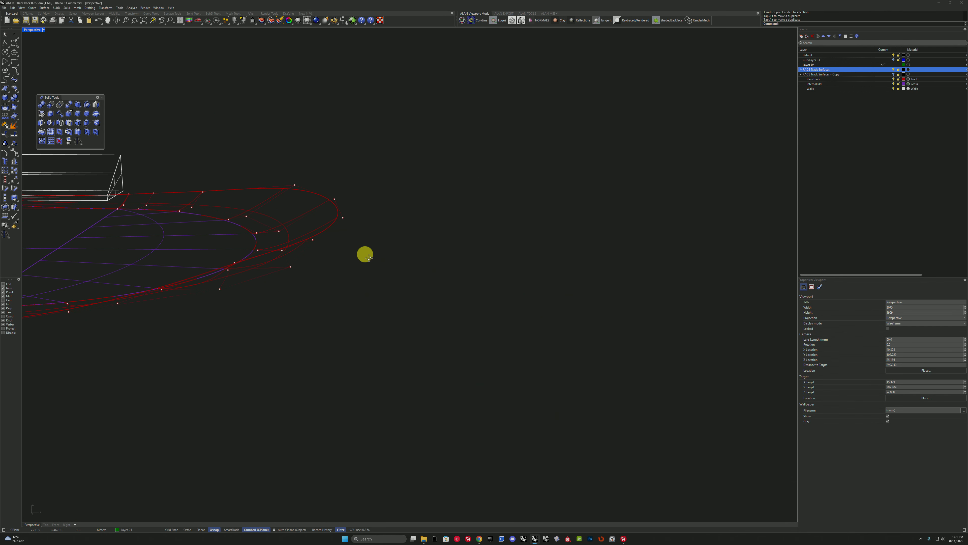
Try to move one more control point on the banked end, and undo the move.
scroll(400, 312, "down", 8)
right_click_drag(400, 311, 408, 298)
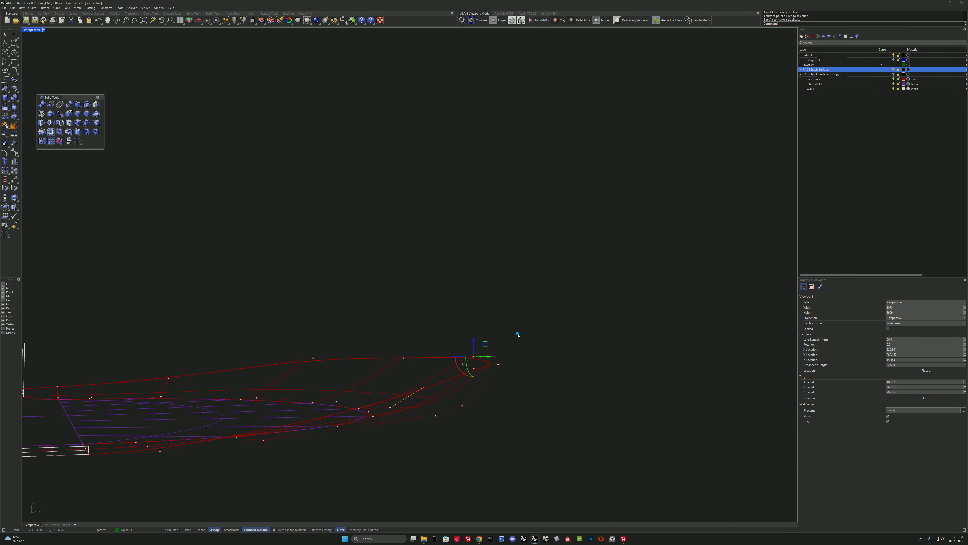
right_click_drag(357, 345, 454, 222)
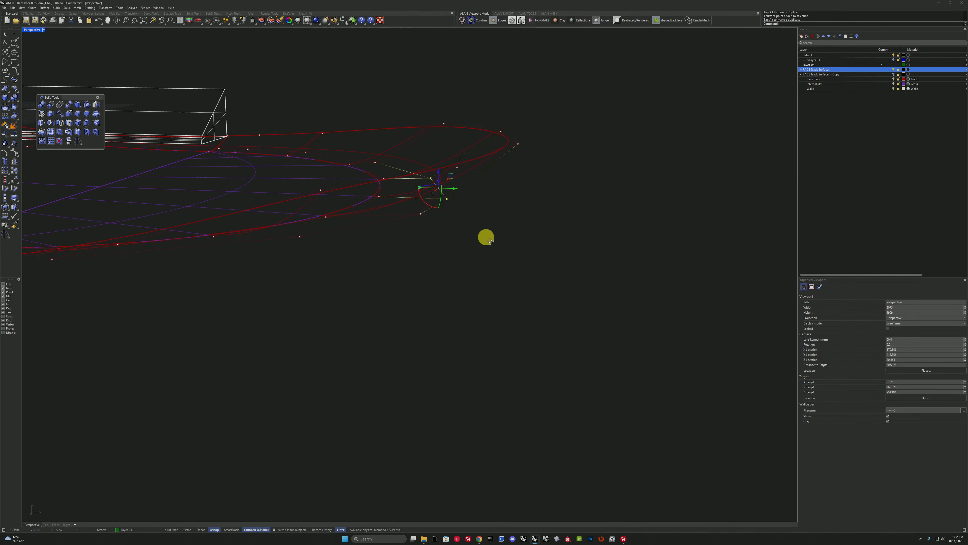
scroll(469, 267, "down", 5)
right_click_drag(469, 267, 549, 267)
scroll(448, 365, "up", 7)
scroll(493, 373, "down", 16)
left_click(571, 244)
mouse_move(572, 229)
left_mouse_down()
mouse_move(571, 240)
mouse_move(575, 231)
left_mouse_up()
key("ctrl+z")
Switch to the mesh edge inspector display mode and turn off the track's control points.
left_click(443, 233)
scroll(446, 229, "down", 5)
right_click_drag(404, 232, 354, 272)
scroll(366, 226, "down", 7)
left_click(497, 21)
right_click_drag(499, 57, 530, 202)
scroll(530, 203, "up", 6)
key("Escape")
key("Escape")
scroll(532, 270, "down", 6)
Select the surfaces on the RaceTrack layer and join them.
left_click(857, 80)
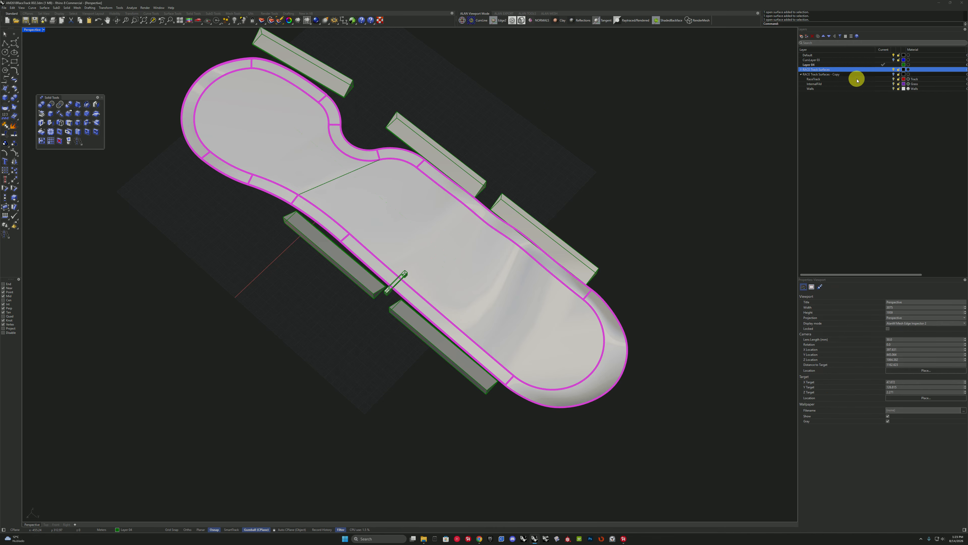
right_click(814, 76)
left_click(830, 87)
key("ctrl+j")
Switch to the UV mapping display mode and unwrap the texture coordinates of the inner field polysurface.
right_click_drag(335, 221, 434, 244)
left_click(511, 20)
scroll(477, 218, "down", 4)
right_click_drag(476, 217, 471, 260)
left_click(471, 259)
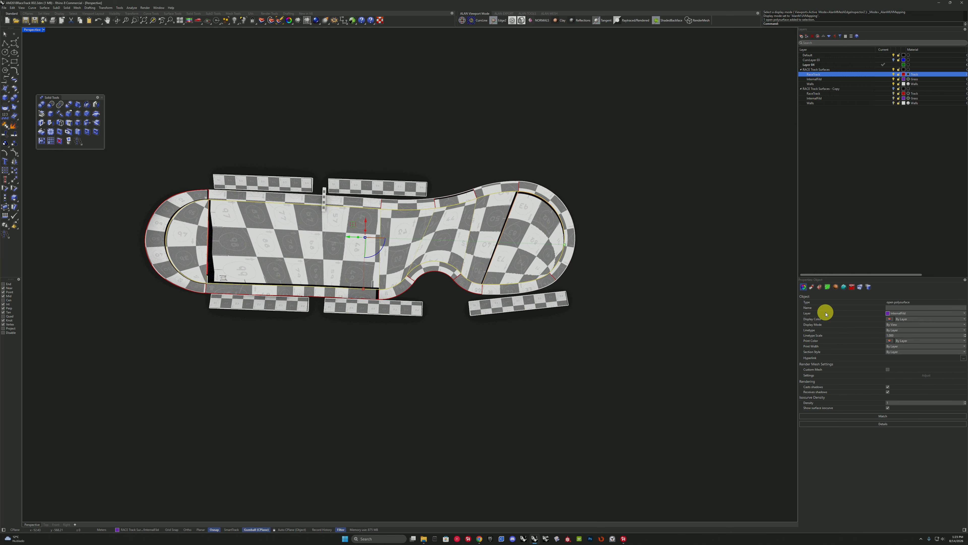
left_click(819, 287)
left_click(805, 298)
right_click(733, 286)
right_click(733, 286)
right_click_drag(724, 287, 466, 352)
Select the RaceTrack polysurface and examine how the checker pattern maps along the track and inner field.
left_click(506, 307)
scroll(465, 353, "up", 6)
scroll(466, 352, "down", 8)
scroll(411, 298, "up", 3)
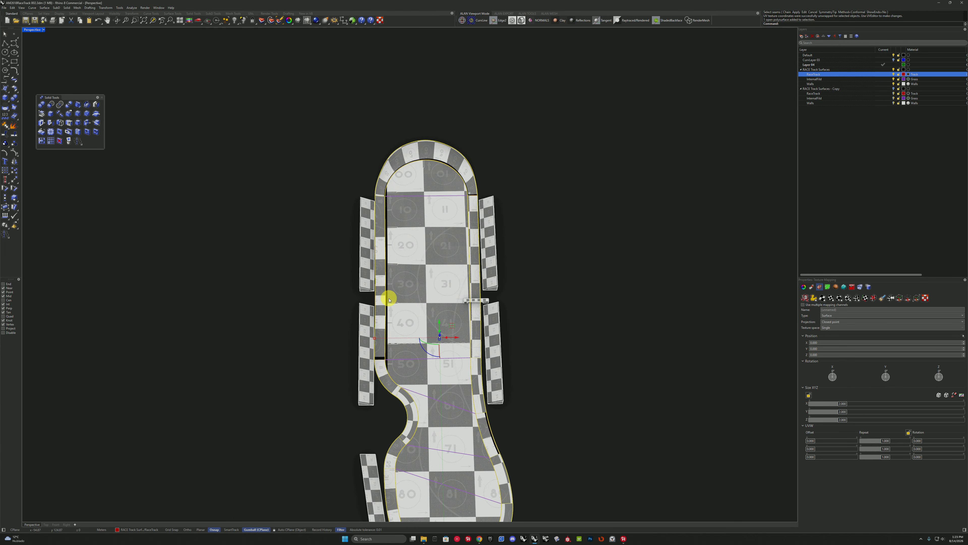
scroll(456, 370, "up", 5)
scroll(456, 307, "down", 8)
right_click_drag(445, 260, 528, 290)
Draw a rectangle beside the existing start gate as the base of a new arch leg.
left_click(521, 20)
key("Escape")
scroll(516, 225, "up", 5)
left_click(390, 260)
type("zs")
key("Return")
right_click_drag(526, 312, 545, 255)
scroll(499, 265, "down", 7)
left_click(15, 62)
right_click_drag(477, 171, 482, 305)
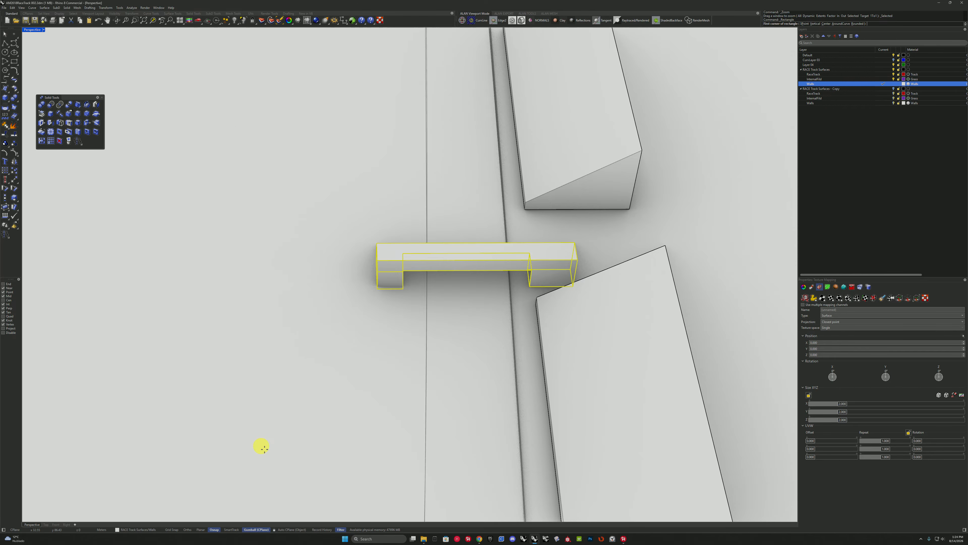
scroll(413, 352, "up", 7)
left_click(390, 320)
left_click(432, 376)
Switch to wireframe display and shape the rectangle into a slanted solid leg beside the gate.
left_click(43, 29)
left_click(44, 47)
left_click(420, 370)
right_click_drag(495, 378, 504, 331)
mouse_move(414, 269)
left_mouse_down()
mouse_move(416, 186)
mouse_move(512, 202)
left_mouse_up()
right_click_drag(532, 320, 469, 305)
scroll(469, 305, "down", 6)
Mirror a copy of the slanted leg and zoom to the copy.
left_click(432, 313)
left_click(14, 161)
scroll(425, 349, "down", 9)
left_click(159, 326)
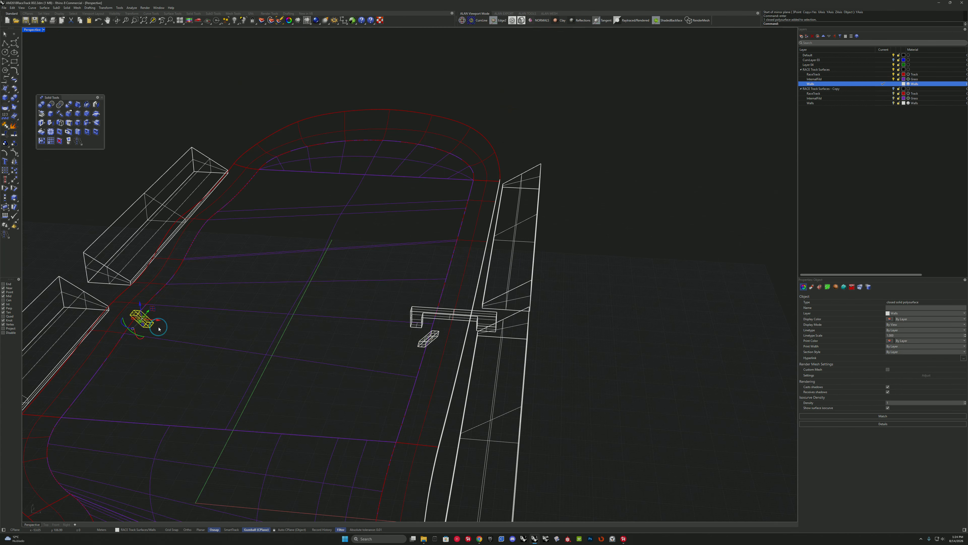
type("zs")
key("Return")
right_click_drag(343, 305, 381, 328)
scroll(381, 328, "down", 4)
Draw a box as the beam between the two slanted legs and switch to shaded display.
left_click(5, 98)
left_click(256, 269)
right_click_drag(443, 311, 324, 301)
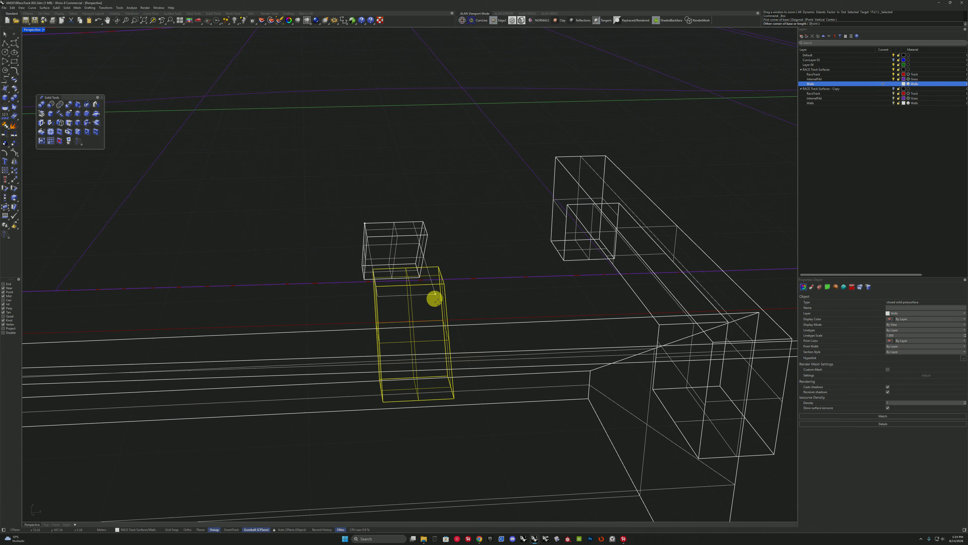
mouse_move(343, 362)
right_mouse_down()
mouse_move(458, 337)
mouse_move(400, 370)
right_mouse_up()
left_click(458, 337)
left_click(44, 29)
left_click(43, 51)
Shorten the beam by moving its overhanging end face inward, and union it with both slanted legs.
left_click(501, 307, "ctrl+shift")
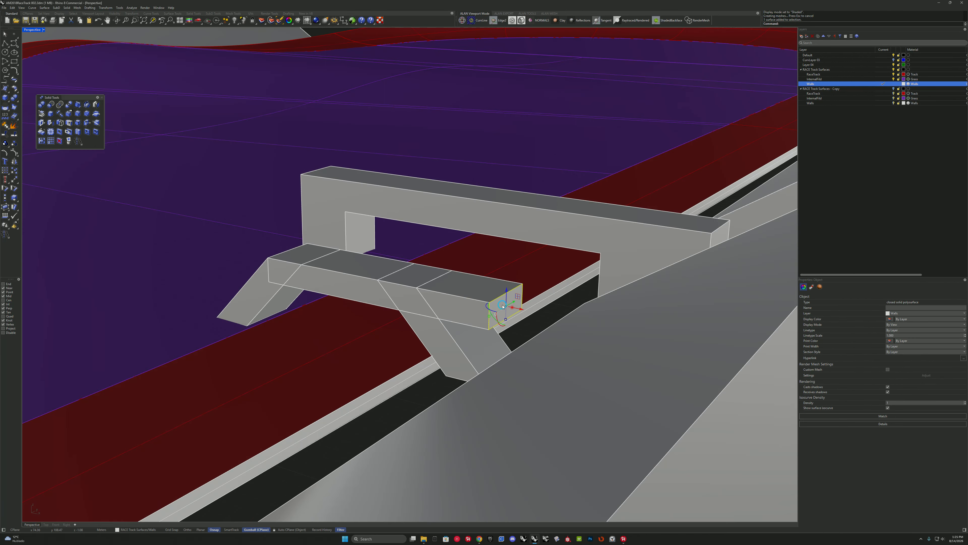
left_click_drag(532, 310, 477, 302)
right_click_drag(214, 340, 294, 345)
left_click(339, 304)
scroll(374, 329, "up", 3)
left_click(496, 336, "shift")
left_click(179, 345, "shift")
left_click(42, 104)
Unwrap the new arch's texture coordinates in the UV mapping display mode, using selected edges as seams.
right_click_drag(267, 297, 411, 301)
left_click(819, 286)
right_click(396, 350)
right_click_drag(396, 350, 373, 343)
scroll(273, 311, "up", 8)
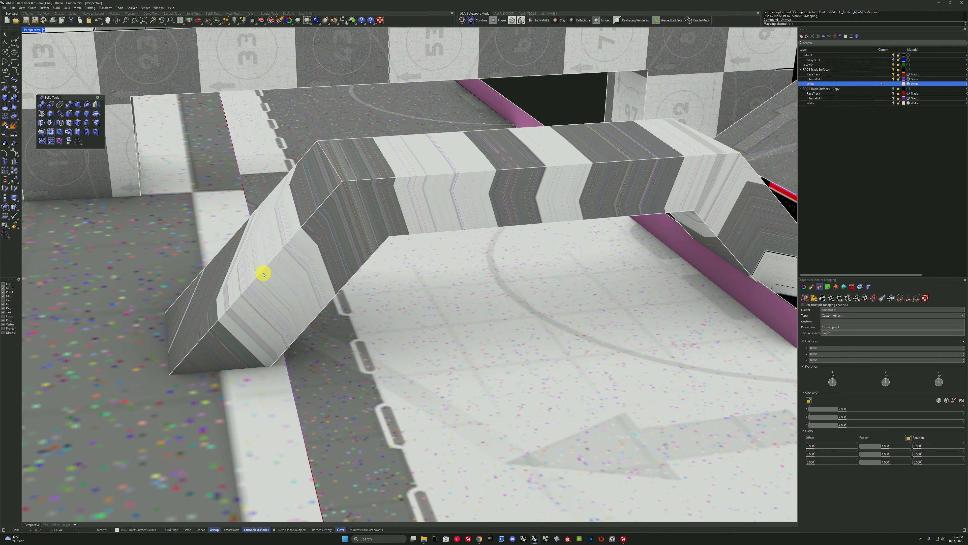
left_click(264, 275)
right_click_drag(264, 275, 244, 267)
left_click(559, 181)
left_click(756, 244)
right_click_drag(756, 244, 590, 337)
left_click(242, 307)
left_click(424, 214)
left_click(179, 242)
right_click(413, 216)
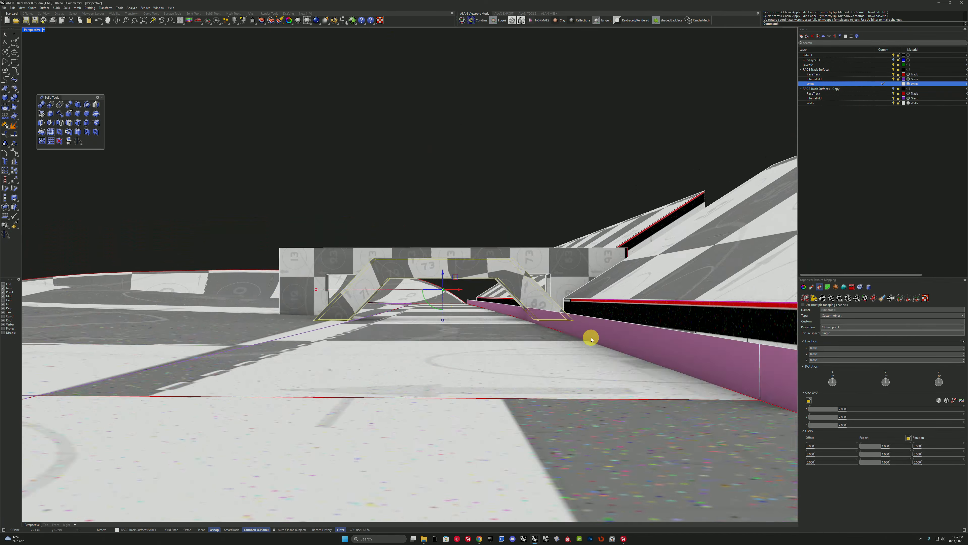
Select the RaceTrack polysurface and zoom to its full extent.
scroll(590, 338, "down", 2)
left_click(590, 338)
right_click(5, 216)
right_click_drag(40, 227, 289, 274)
left_click(462, 249)
type("zs")
key("Return")
Launch Unity Hub and open the RebelRoots project.
left_click(369, 538)
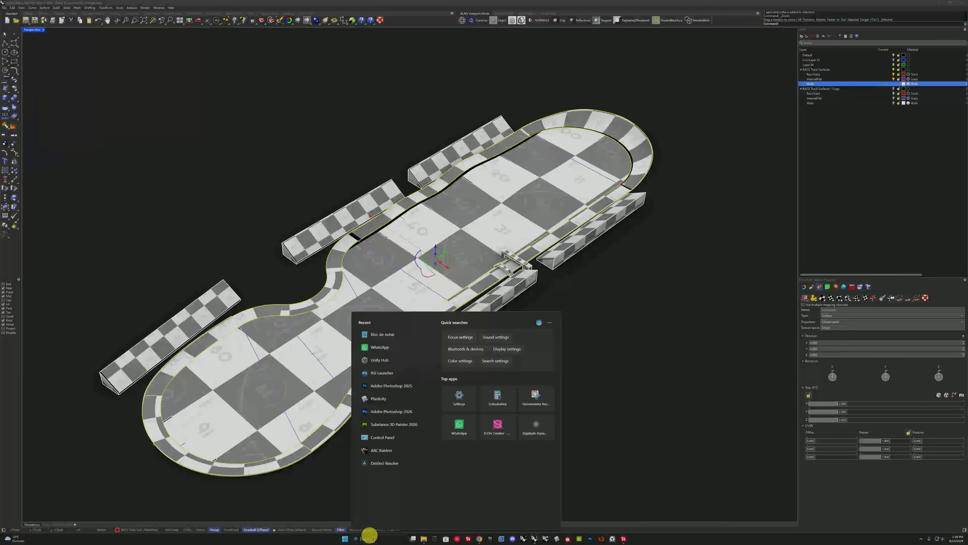
type("uni")
key("Return")
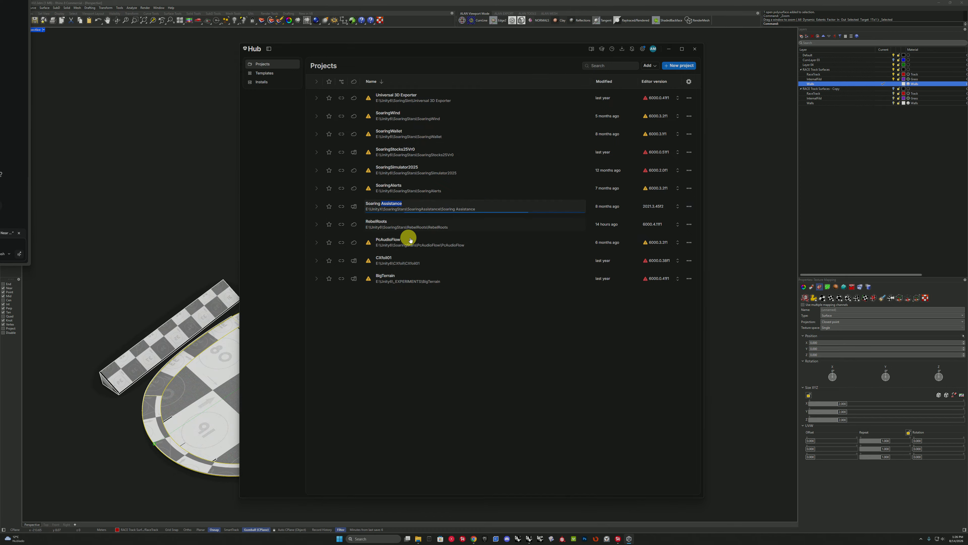
left_click(668, 49)
left_click(938, 3)
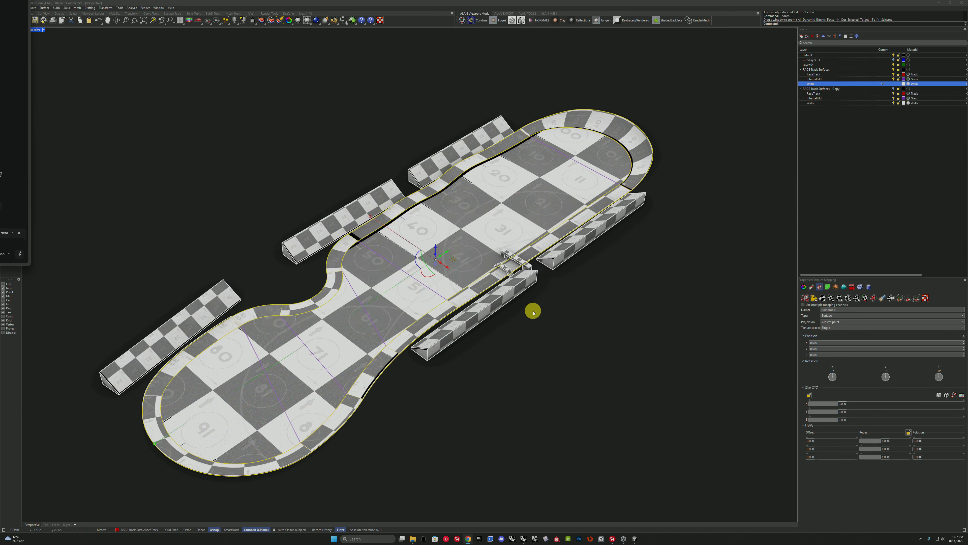
key("alt+Tab")
left_click(426, 274)
left_click(378, 223)
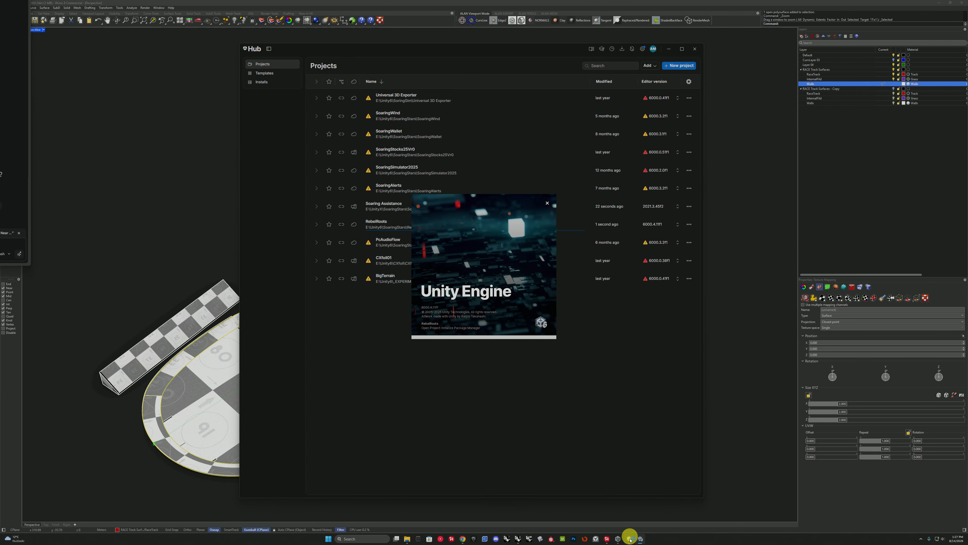
Switch to Rhino and make the RACE Track Surfaces layer current.
left_click(524, 538)
right_click_drag(356, 177, 377, 125)
left_click(503, 15)
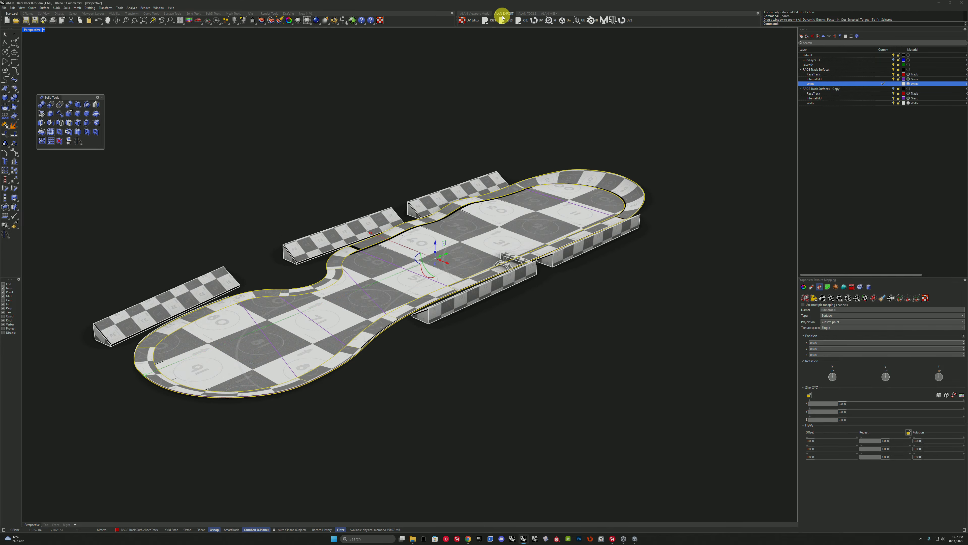
scroll(473, 167, "down", 6)
key("ctrl+a")
left_click(888, 69)
key("Escape")
Zoom in on the arch at the track's edge and delete the selected duplicate.
scroll(500, 208, "up", 8)
left_click(481, 229)
key("z")
key("s")
key("Return")
right_click_drag(509, 264, 432, 267)
key("Delete")
left_click(421, 271)
scroll(422, 270, "up", 6)
scroll(474, 286, "down", 6)
Shift one of the new arch's UV islands slightly in the UV Editor and apply the UV layout.
left_click(805, 299)
left_click(575, 99)
left_click(924, 298)
left_click(346, 346)
scroll(346, 345, "up", 3)
left_click_drag(286, 328, 296, 336)
scroll(378, 333, "down", 8)
key("ctrl+a")
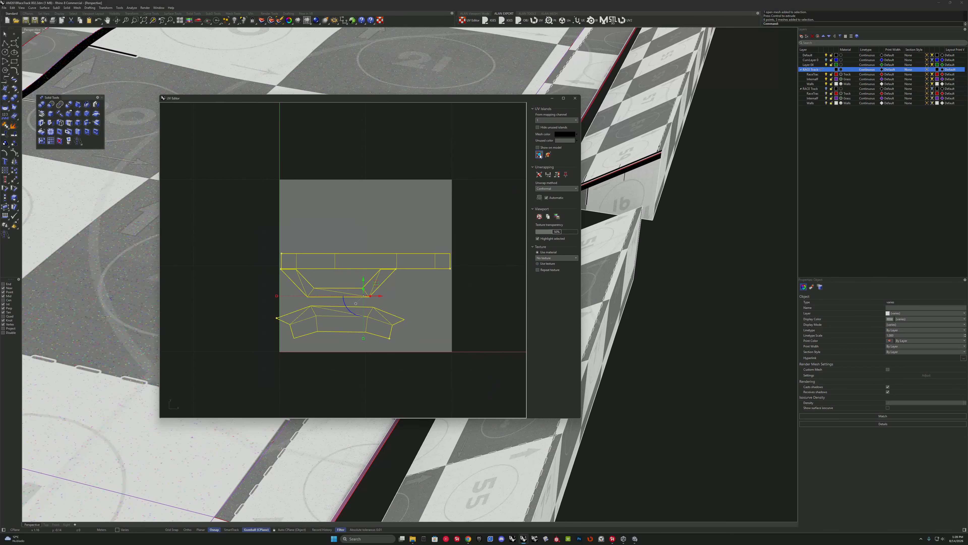
left_click(539, 155)
left_click(574, 98)
Create a RACE Track Mesh layer group with RaceTrack, InternalFild and Walls sublayers by duplicating the track layers.
scroll(471, 266, "down", 4)
right_click_drag(471, 265, 451, 276)
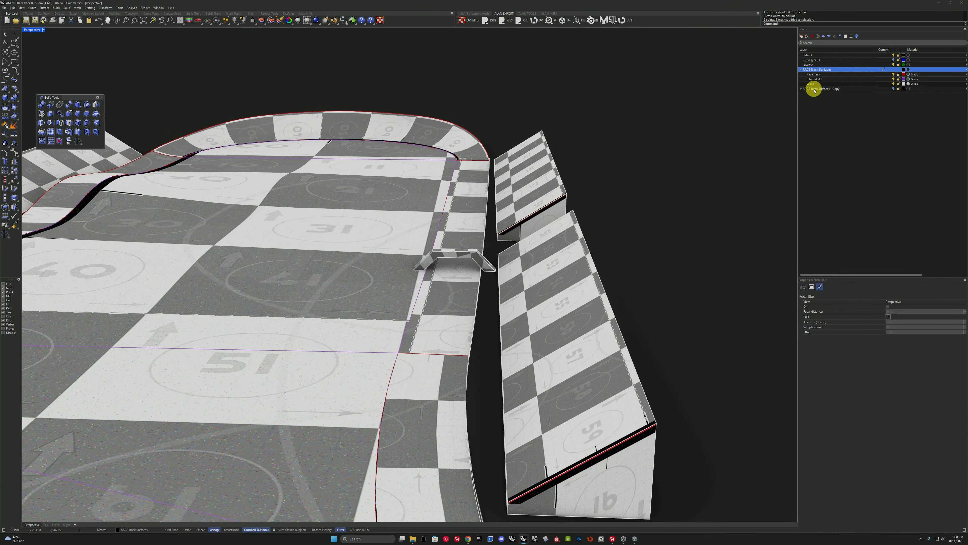
right_click(814, 90)
left_click(832, 123)
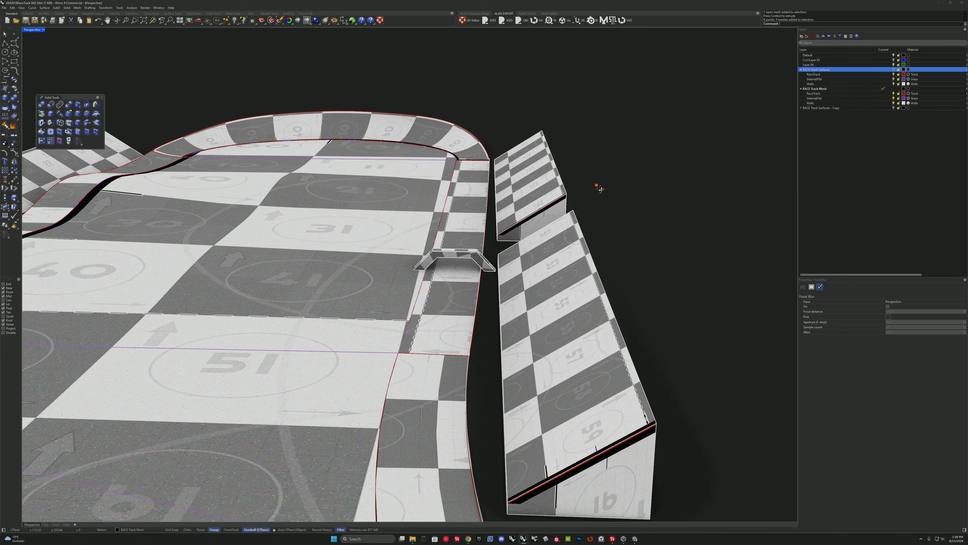
right_click_drag(597, 186, 600, 188)
Examine the document's render mesh settings and the race track's render mesh wires.
left_click(460, 164)
left_click(334, 20)
left_click(259, 129)
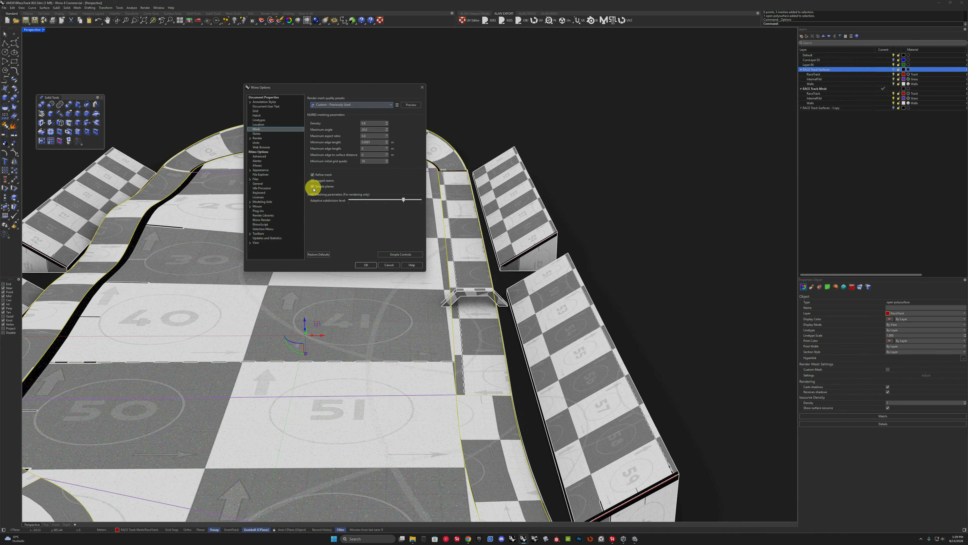
left_click(422, 87)
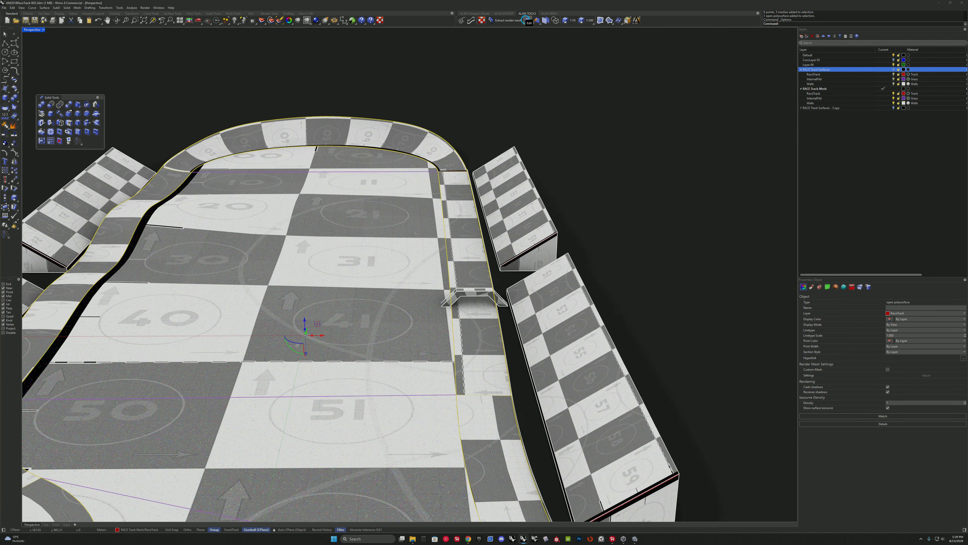
left_click(526, 20)
right_click_drag(553, 39, 392, 208)
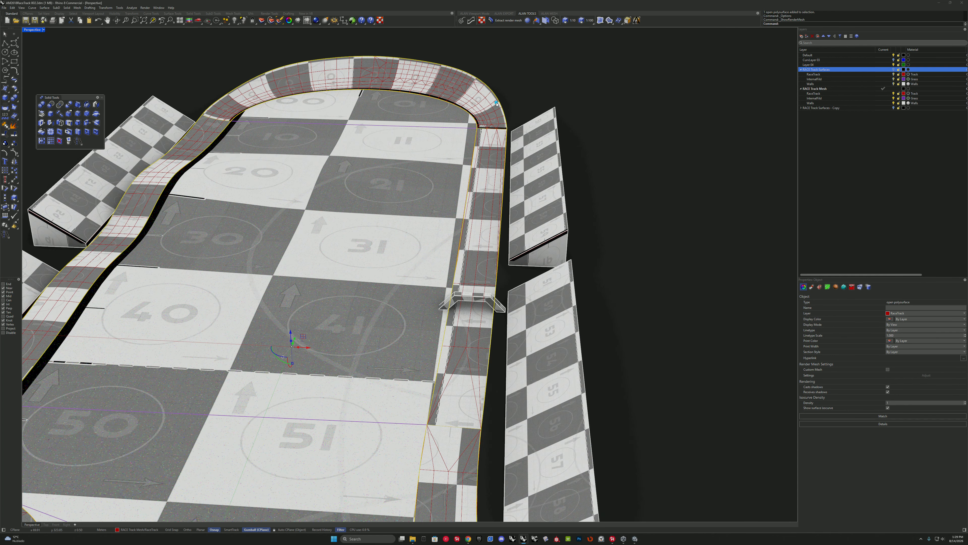
right_click(527, 21)
Edit the density in the document's custom render mesh settings and display the race track's render mesh.
left_click(334, 20)
left_click_drag(384, 93, 388, 93)
double_click(378, 124)
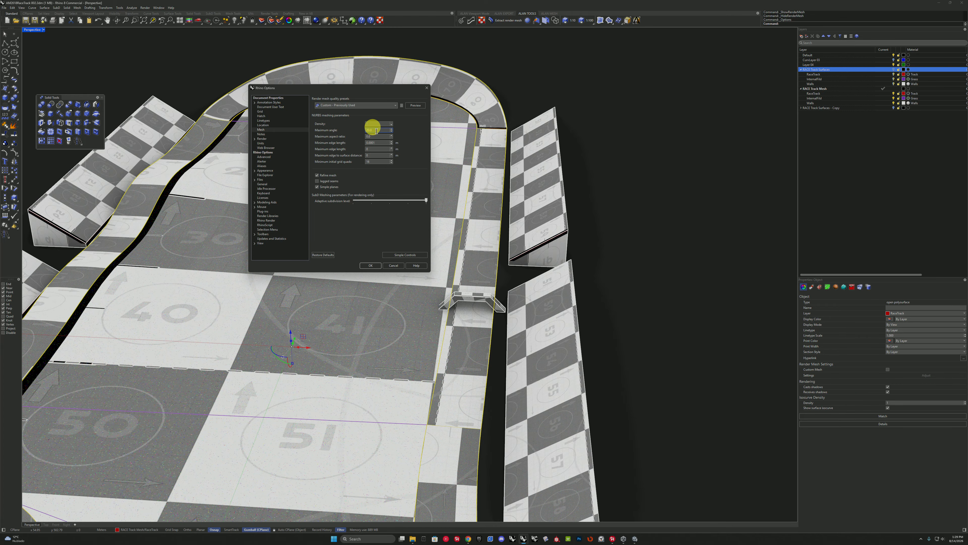
left_click(373, 265)
right_click_drag(511, 100, 513, 91)
left_click(527, 21)
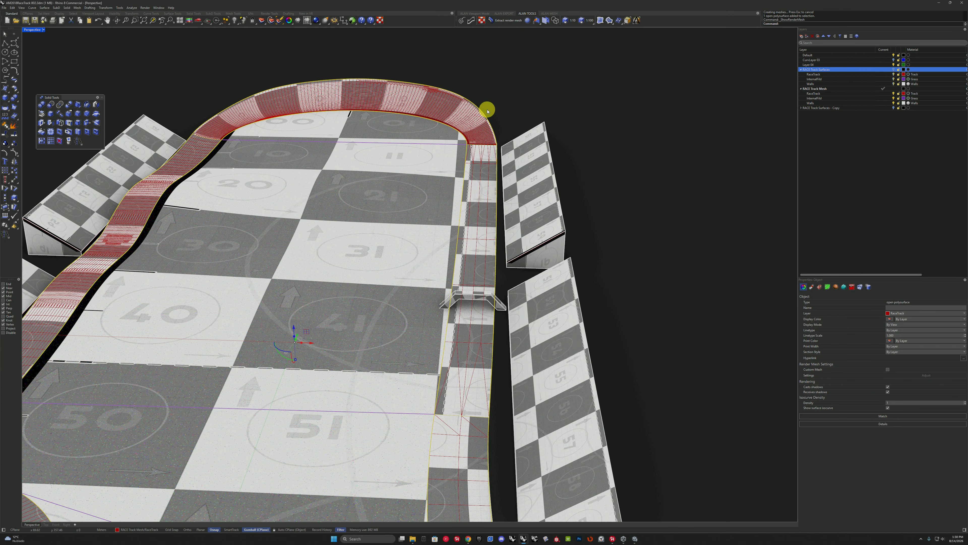
Examine the render mesh on the track's banked end and save the file.
right_click_drag(446, 117, 606, 300)
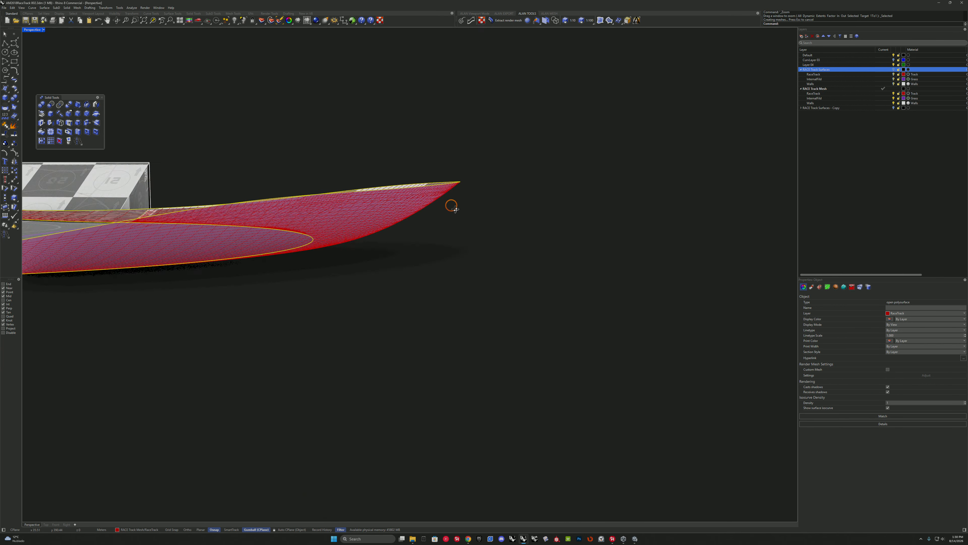
left_click(444, 273)
scroll(444, 273, "down", 4)
left_click(25, 20)
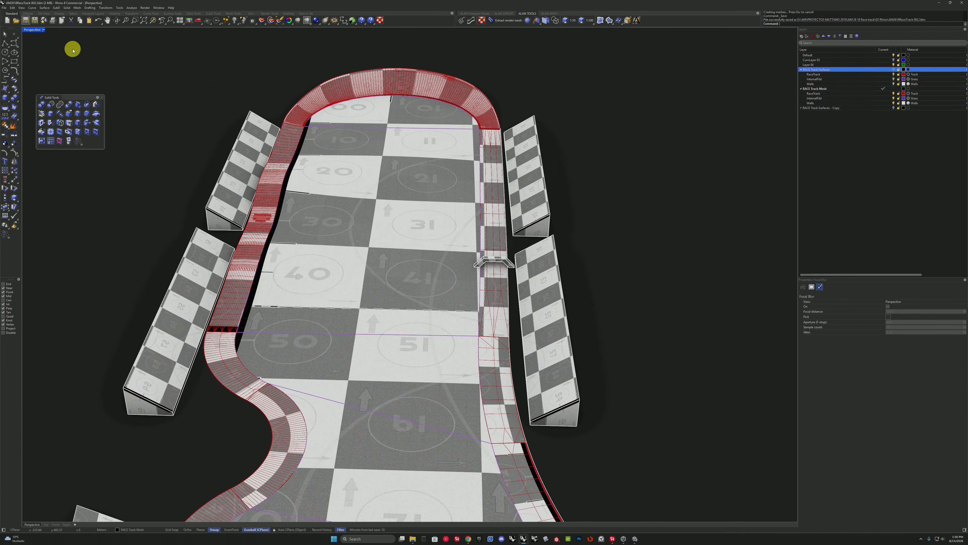
Inspect the render mesh along the track and hide its wires on the selected track polysurface.
scroll(258, 293, "up", 12)
right_click_drag(339, 366, 389, 339)
scroll(389, 340, "down", 12)
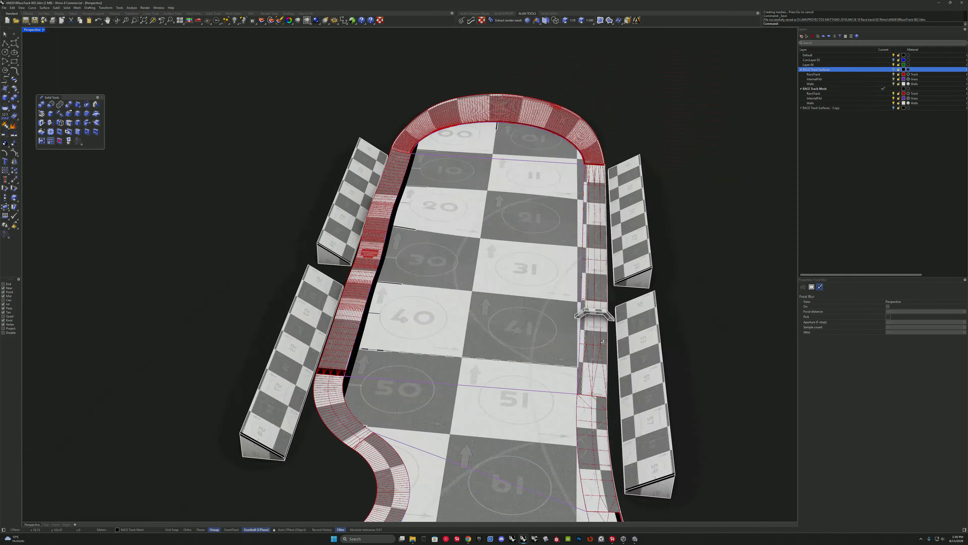
right_click_drag(572, 381, 600, 272)
left_click(457, 164)
right_click(527, 20)
right_click_drag(588, 147, 577, 149)
Extract the render meshes of the RaceTrack and InternalFild surfaces in the RACE Track Mesh group and delete their source surfaces.
left_click(813, 90)
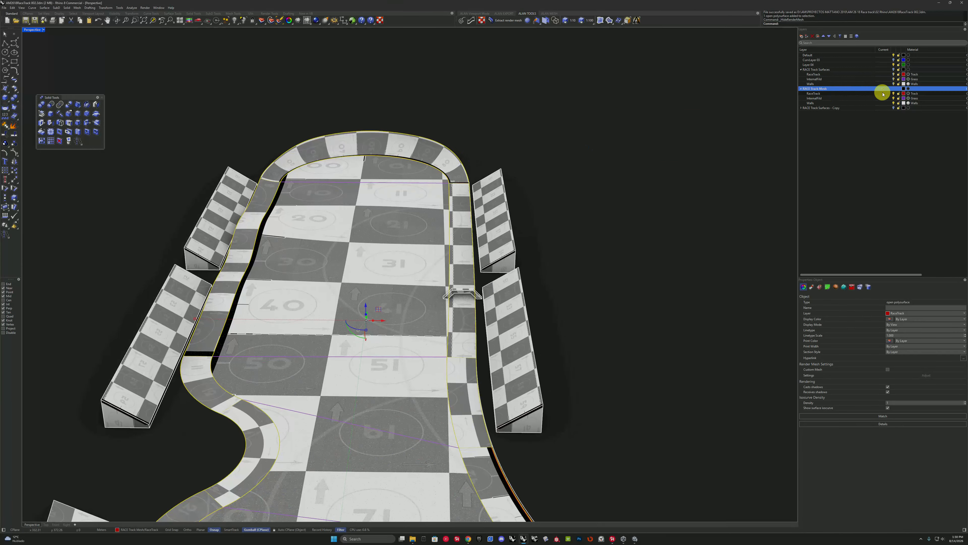
right_click(495, 21, "shift")
left_click(427, 125)
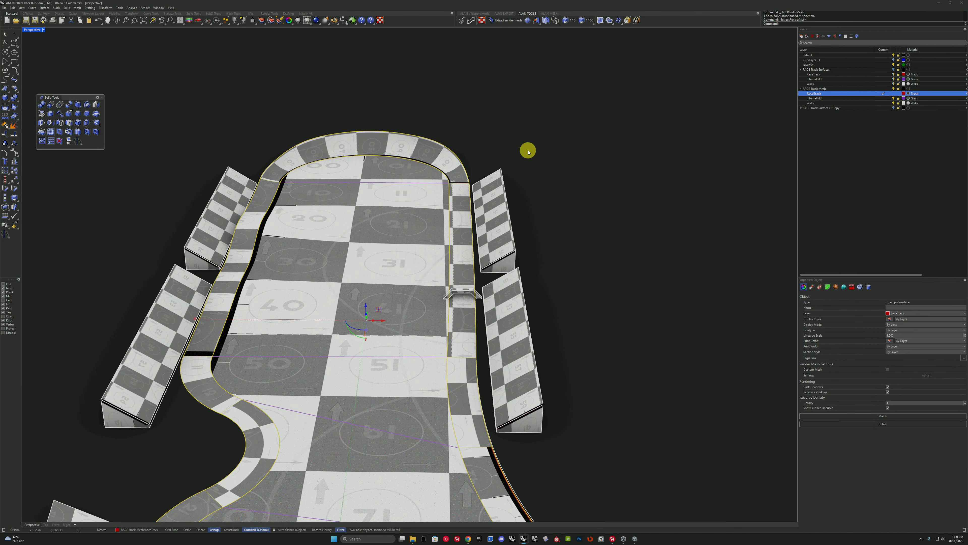
key("Delete")
left_click(405, 189)
key("Delete")
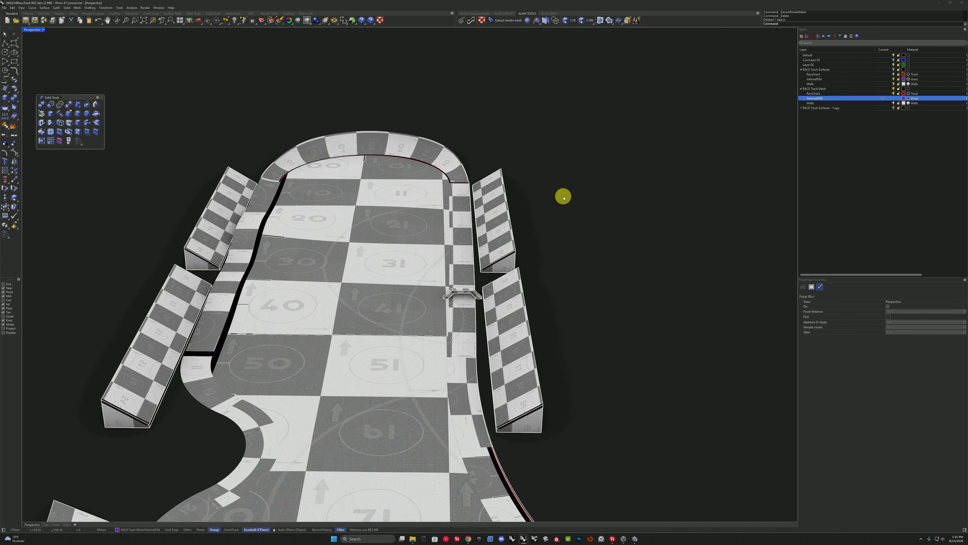
Extract the render meshes of the Walls objects in the RACE Track Mesh group and delete the source objects.
right_click(825, 103)
left_click(841, 115)
key("Delete")
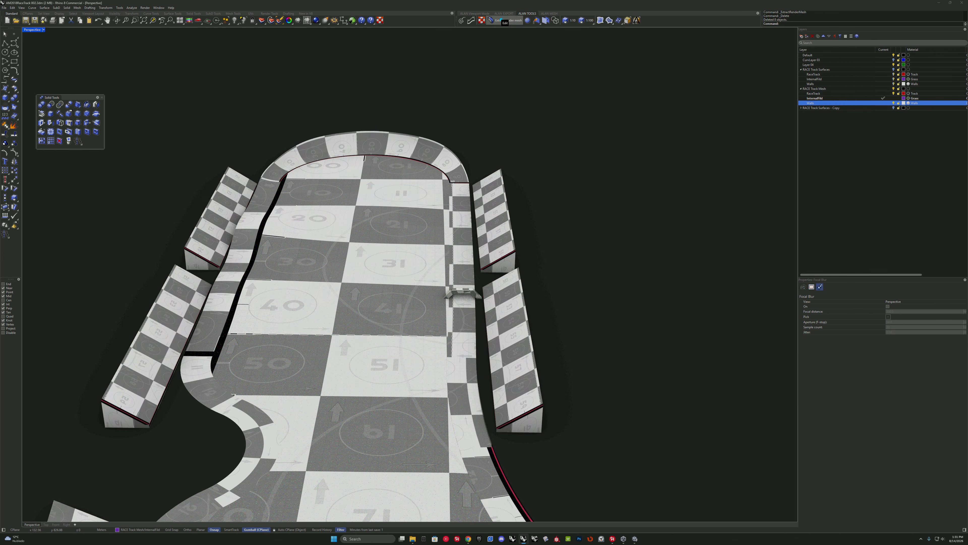
Check the material assigned to the Walls sublayer of RACE Track Mesh.
left_click(495, 221)
right_click(810, 102)
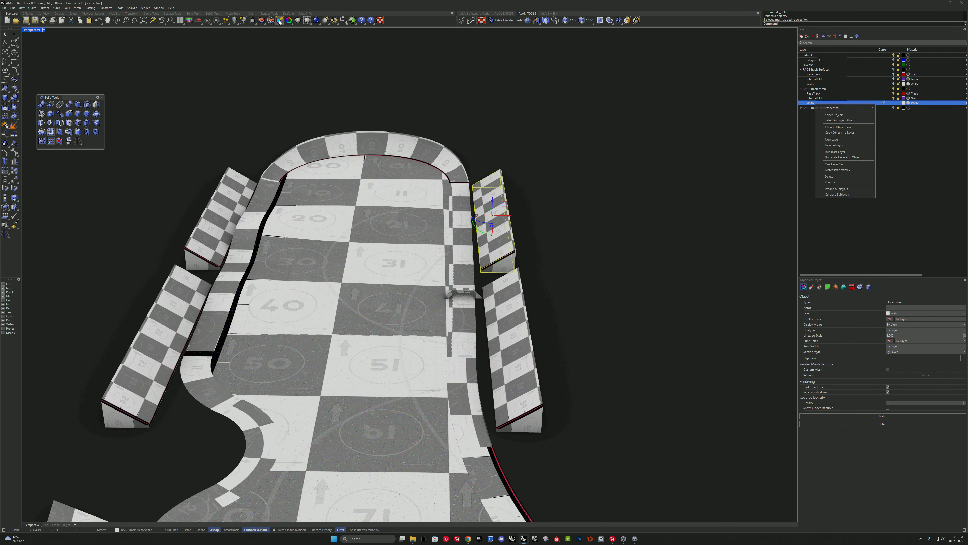
left_click(918, 318)
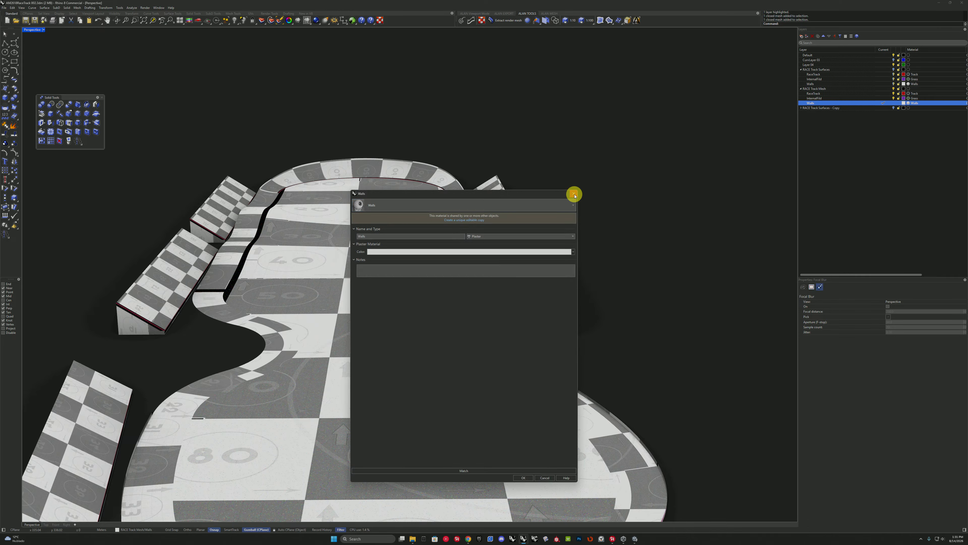
left_click(573, 194)
right_click_drag(647, 290, 609, 344)
Select the separate wall meshes around the track one by one to check them.
left_click(633, 229)
scroll(609, 344, "up", 1)
left_click(625, 267)
left_click(492, 139, "shift")
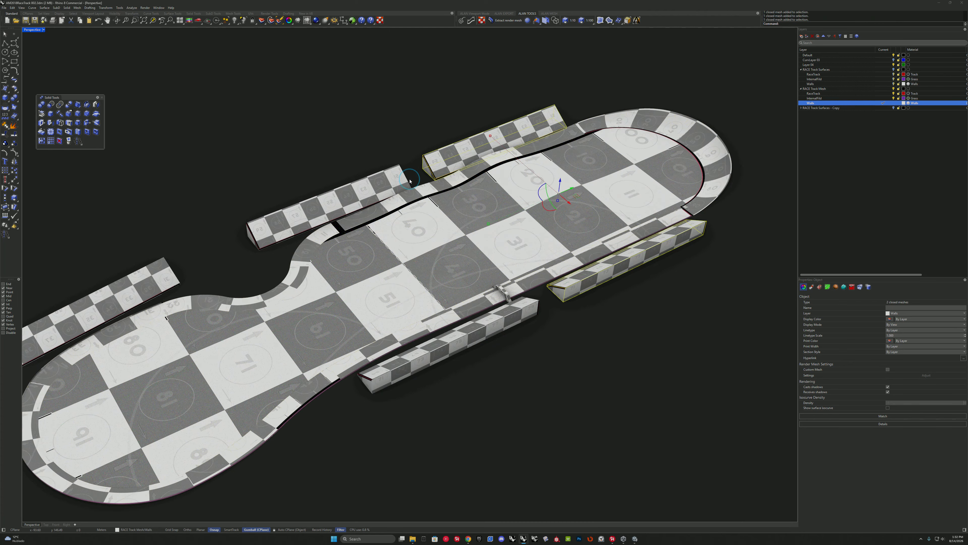
left_click(410, 181, "shift")
left_click(152, 279, "shift")
left_click(457, 340, "shift")
right_click_drag(534, 335, 553, 311)
scroll(519, 317, "down", 3)
left_click(603, 308)
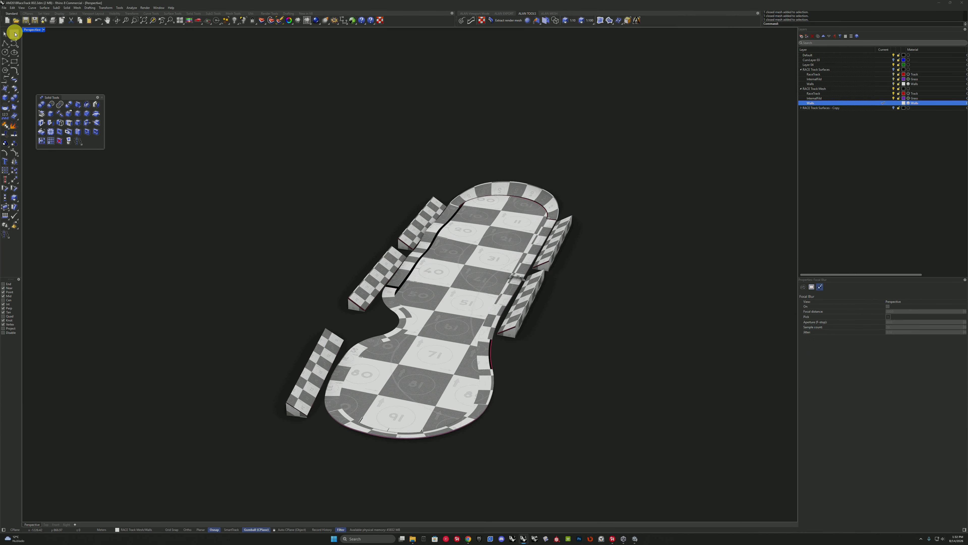
Place a point object at the origin and test selecting it together with the track meshes.
right_click_drag(472, 374, 451, 317)
scroll(309, 157, "down", 6)
left_click_drag(307, 106, 505, 372)
scroll(435, 244, "up", 8)
left_click(434, 244, "ctrl")
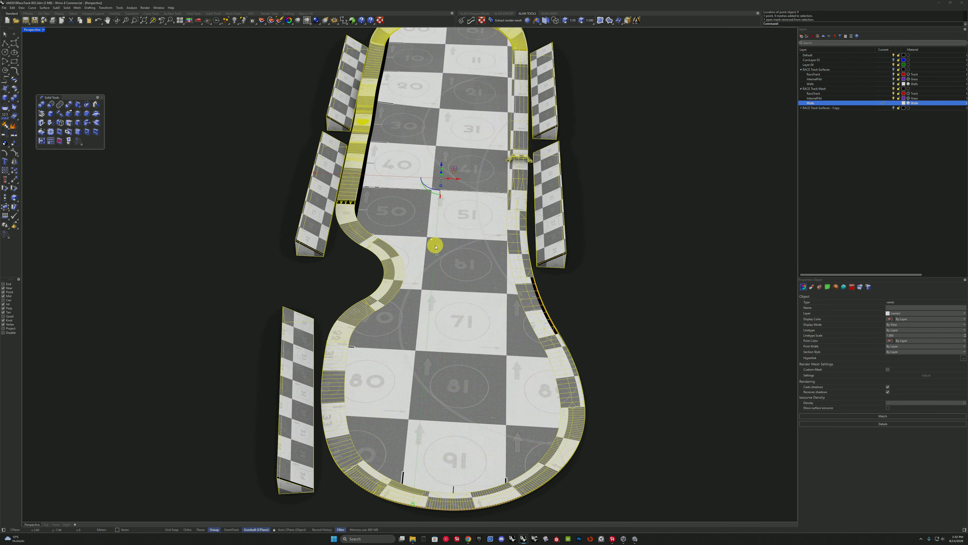
left_click(435, 244, "ctrl")
left_click(455, 246, "shift")
scroll(463, 251, "down", 6)
left_click_drag(478, 212, 432, 244)
scroll(432, 245, "up", 8)
right_click_drag(432, 244, 400, 225)
Check the whole track in the maximized Top view and return to the four-viewport layout.
double_click(31, 29)
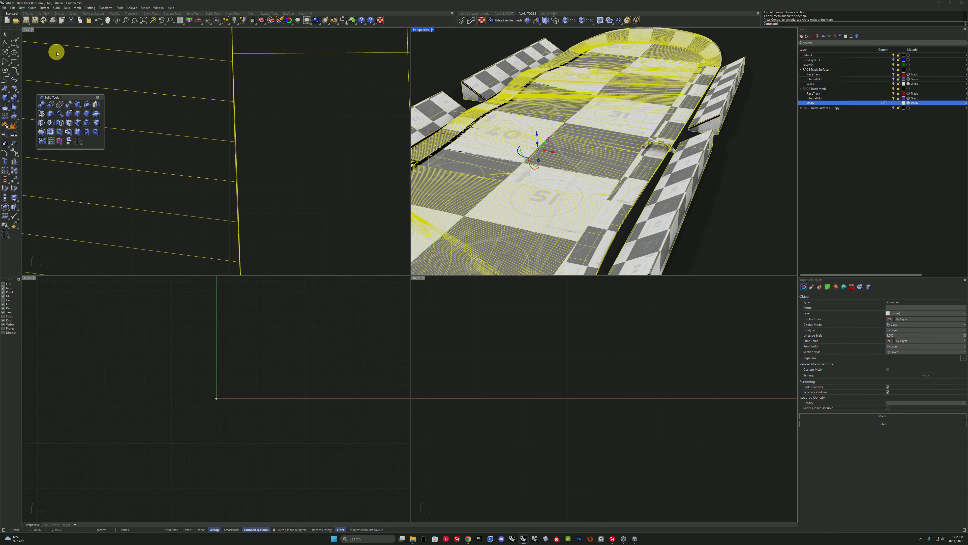
double_click(27, 29)
type("zs")
key("Return")
scroll(476, 249, "down", 8)
left_click(320, 178)
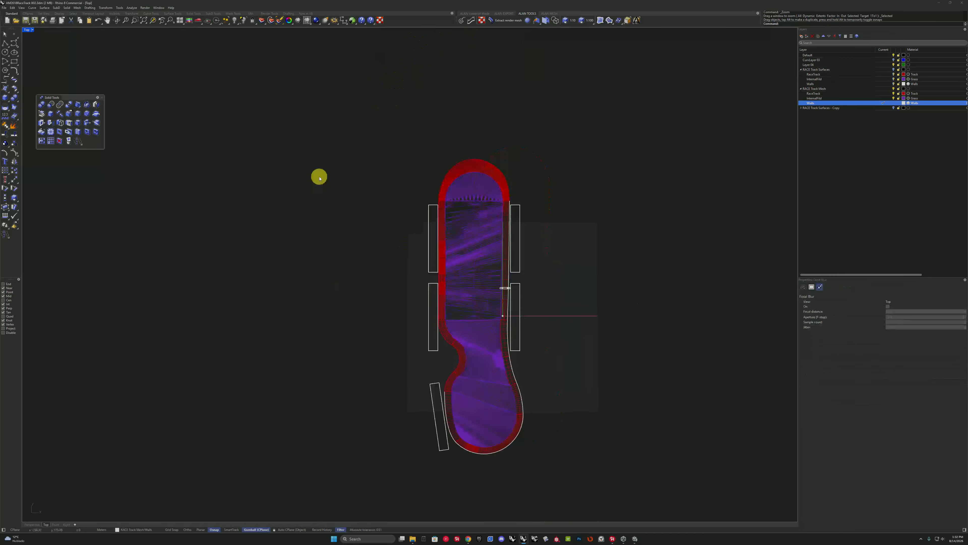
double_click(24, 30)
right_click_drag(754, 113, 659, 169)
Switch to Unity, inspect the RhinoTrack object and view the Test model's import settings in the RaceTrack models folder.
left_click(635, 541)
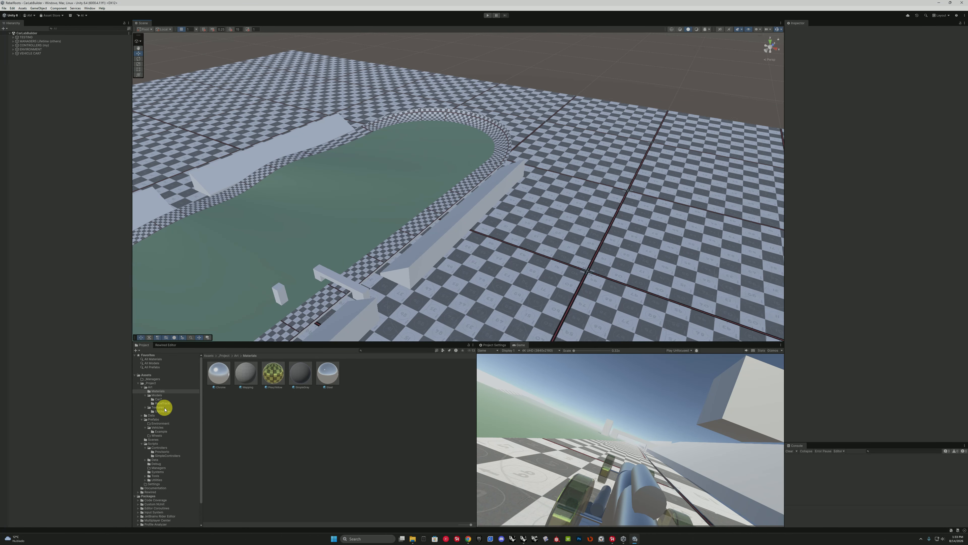
left_click(491, 125)
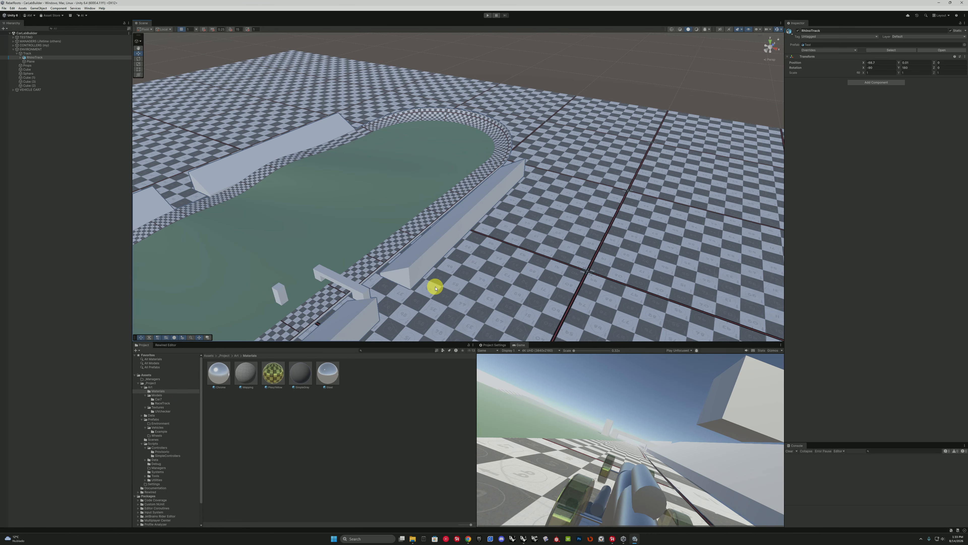
scroll(442, 288, "up", 1)
left_click(163, 403)
left_click(219, 373)
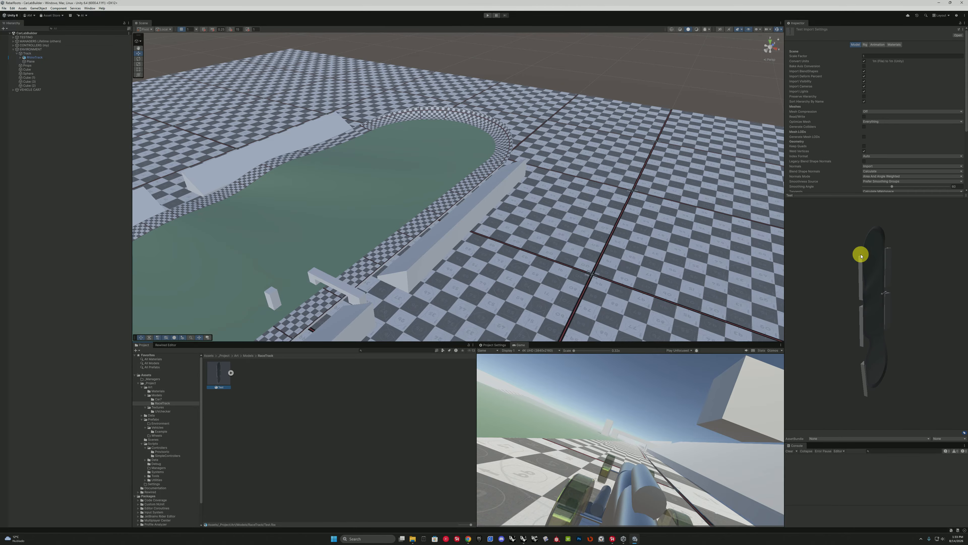
Switch to Rhino and read the command macros for exporting to the Unity directory and for exchanging files with Plasticity.
key("alt+Tab")
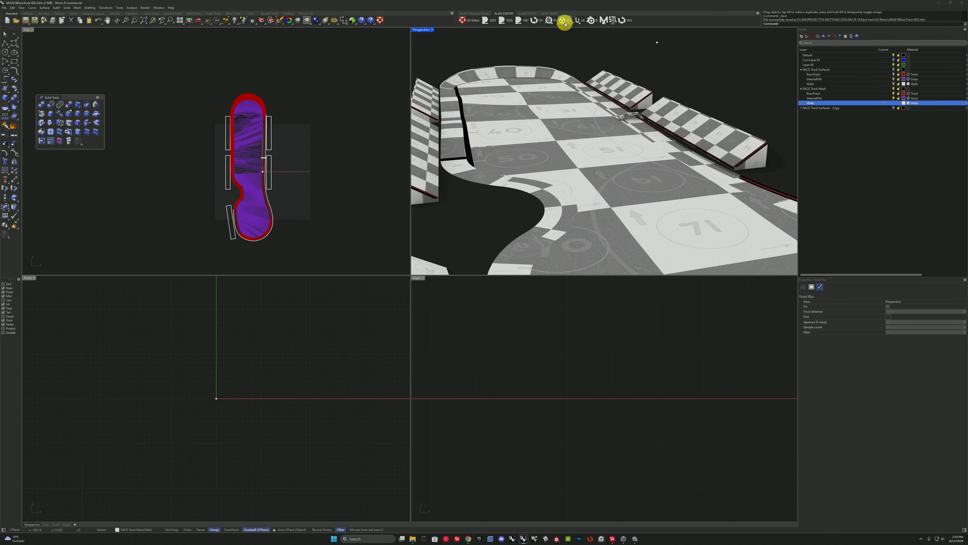
right_click(563, 21, "shift")
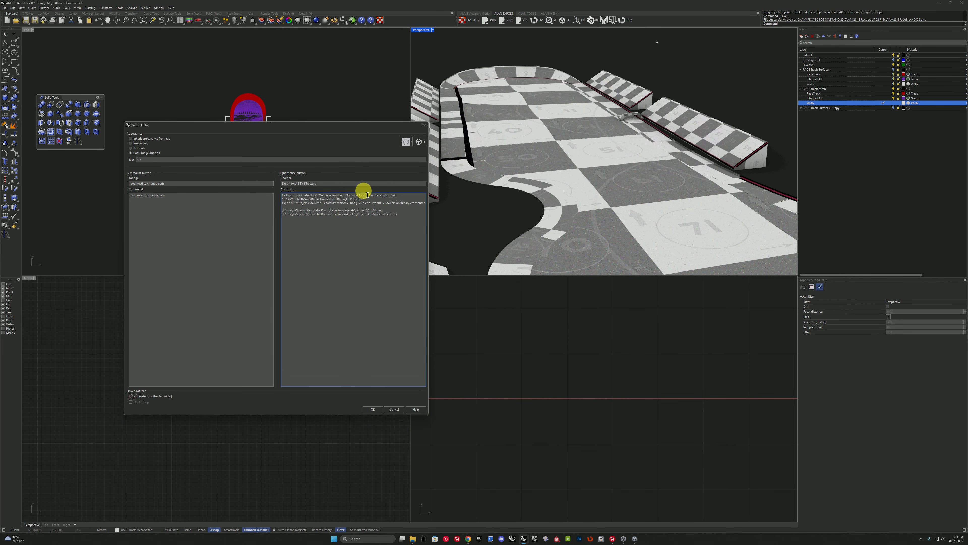
left_click(424, 125)
right_click(519, 20, "shift")
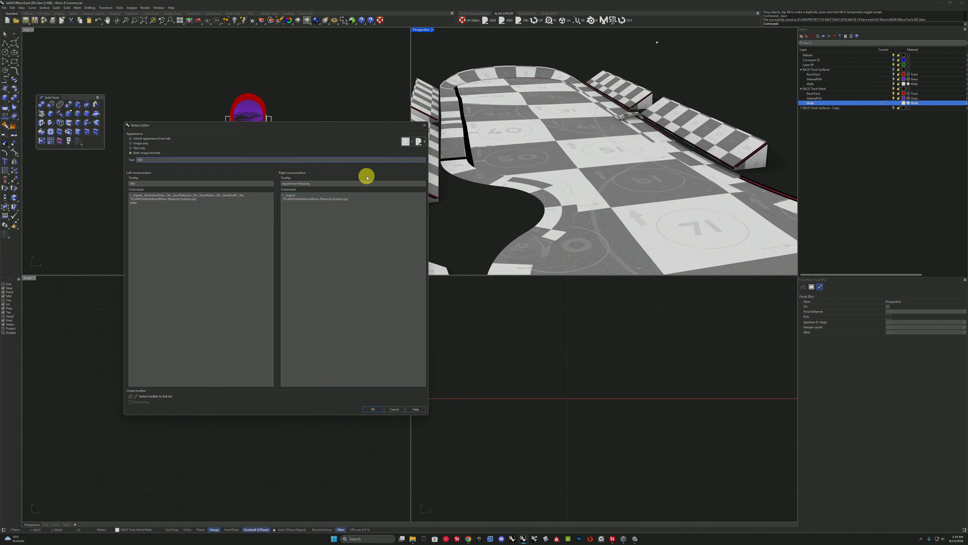
left_click(424, 126)
right_click(473, 20, "shift")
left_click(425, 125)
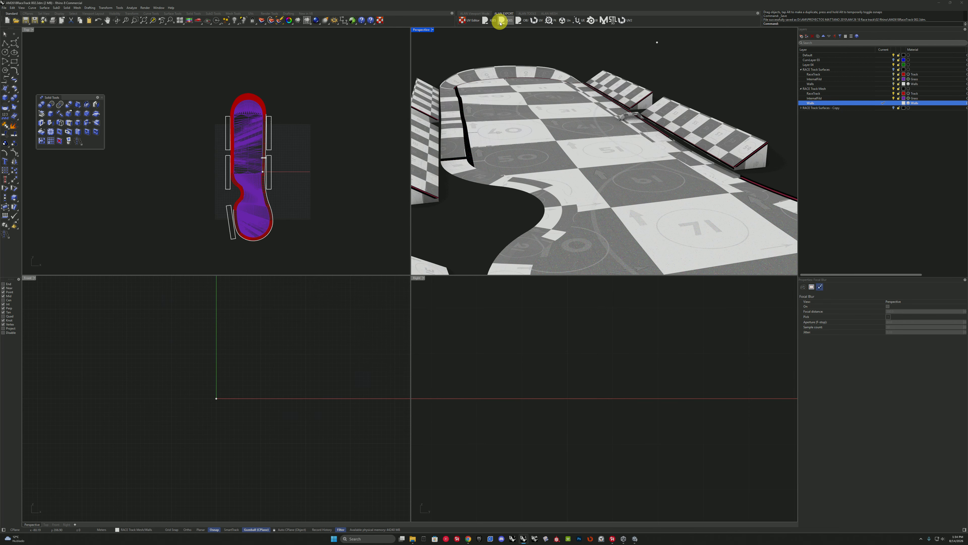
Read the macros of the neighbouring export buttons, including the one that exports to Painter.
right_click(503, 20, "shift")
left_click(424, 125)
right_click(548, 20, "shift")
left_click(425, 127)
right_click(548, 20, "shift")
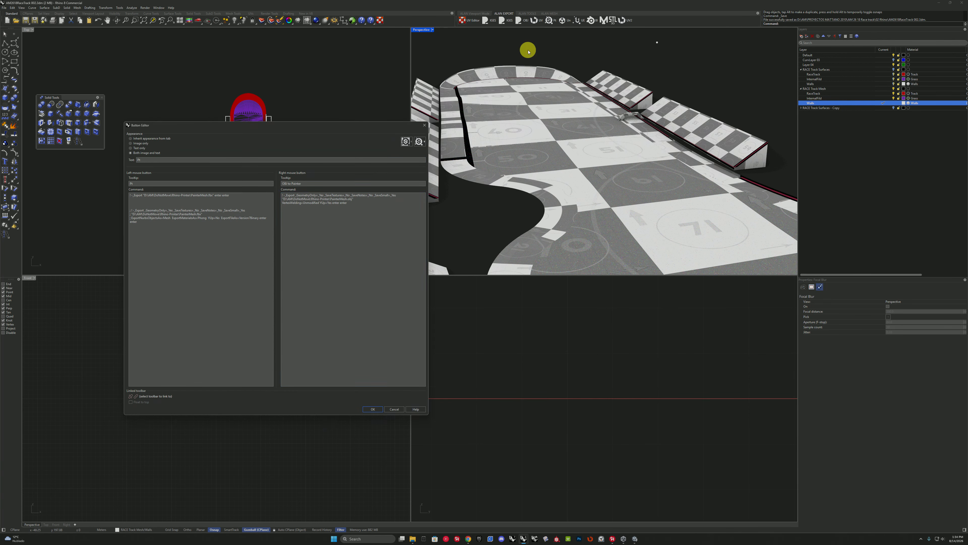
left_click(424, 125)
right_click(577, 20, "shift")
left_click(424, 125)
Examine the macro that exports an OBJ to Blender and the one beside it.
right_click(590, 20, "shift")
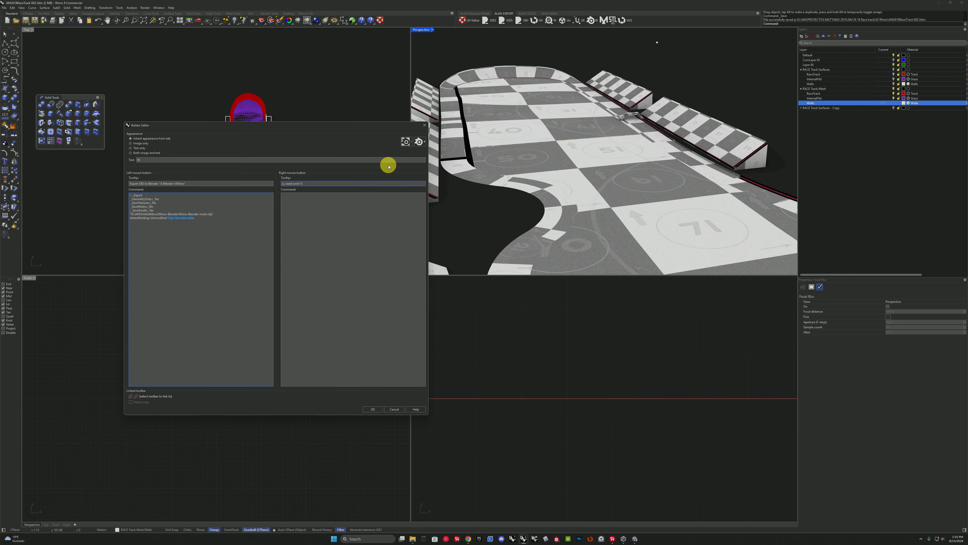
left_click(424, 125)
right_click(580, 20, "shift")
left_click(424, 125)
Open the Unity-directory export macro for editing, and show Unity's RaceTrack model folder in File Explorer to check its path.
right_click(565, 20, "shift")
left_click_drag(392, 125, 435, 249)
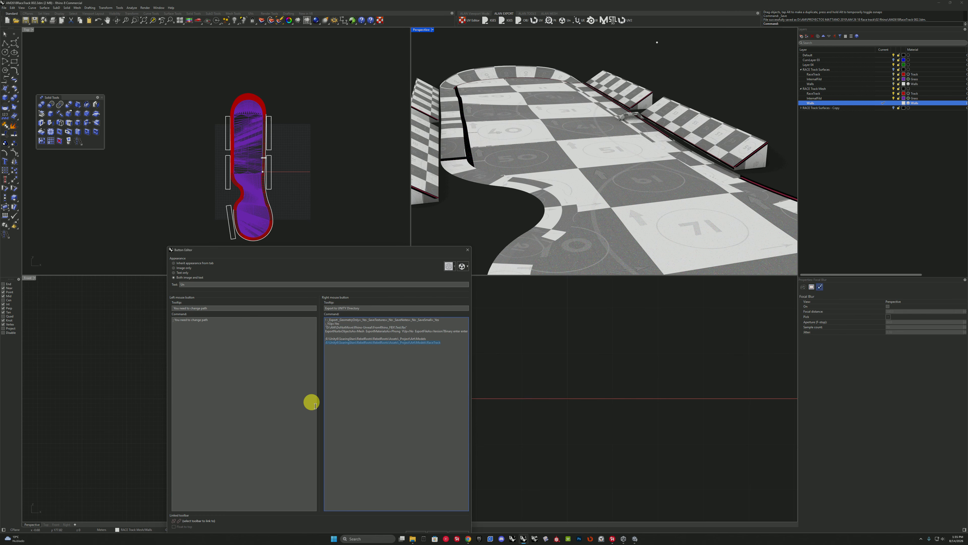
key("alt+Tab")
left_click(386, 268)
right_click(229, 374)
left_click(270, 389)
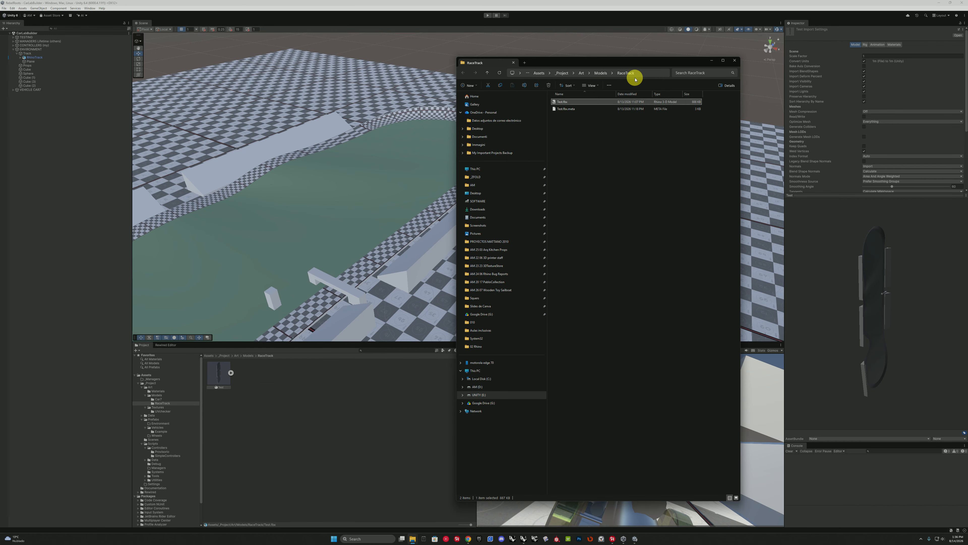
left_click(635, 77)
Return to Rhino, check the target path in the Unity-directory export macro, and close the macro editor.
key("alt+Tab")
key("alt+Tab")
left_click(338, 330)
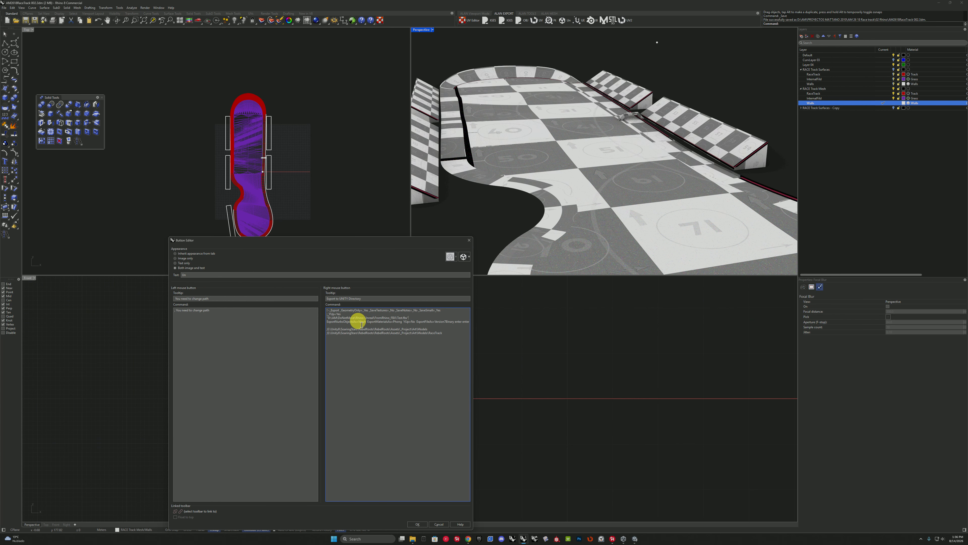
left_click_drag(470, 240, 423, 216)
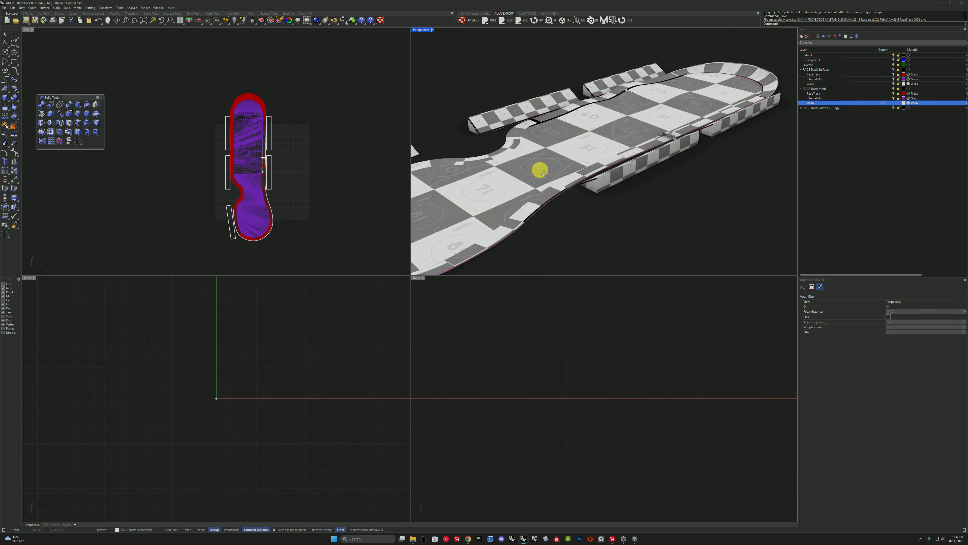
Select all objects on the three race track mesh sublayers and export them with the Unity-directory macro.
right_click_drag(539, 169, 586, 155)
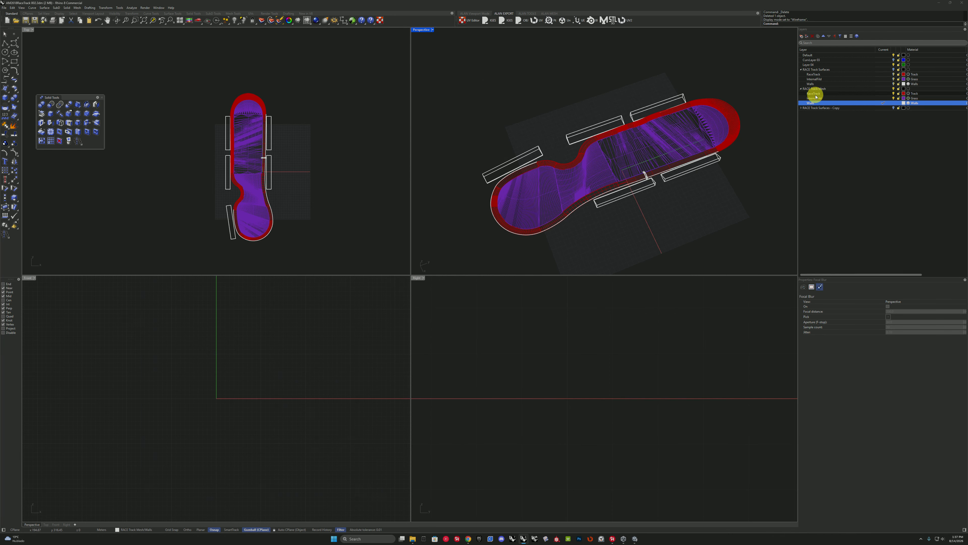
left_click(814, 94, "shift")
right_click(818, 103)
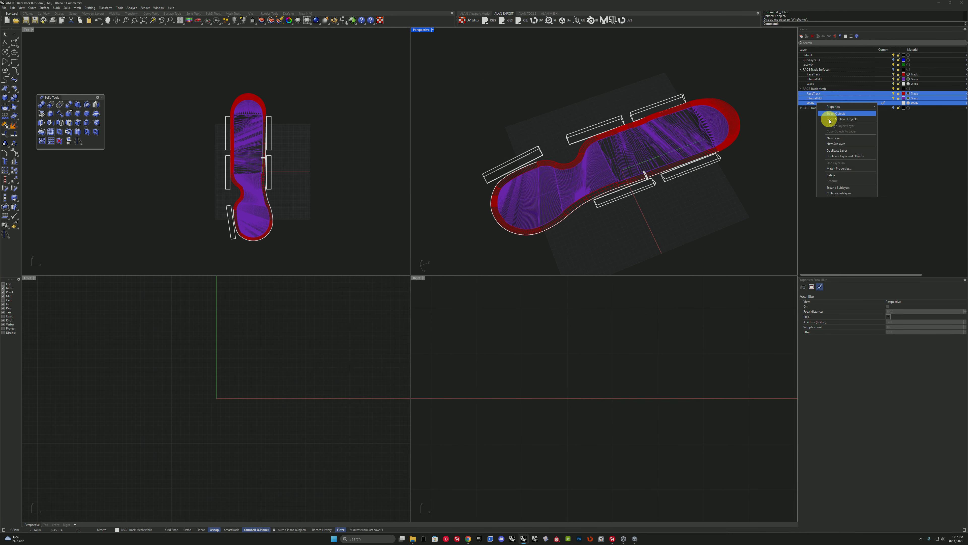
left_click(837, 119)
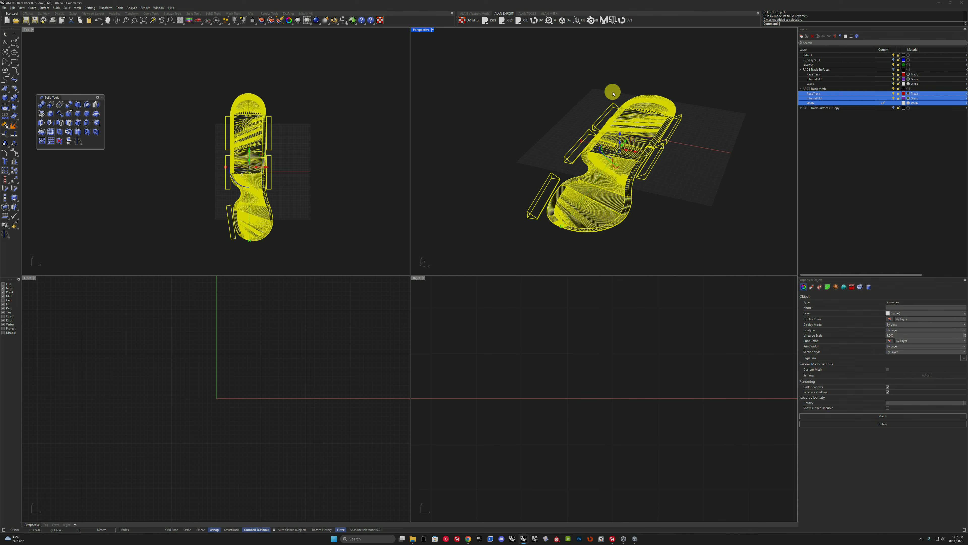
key("Escape")
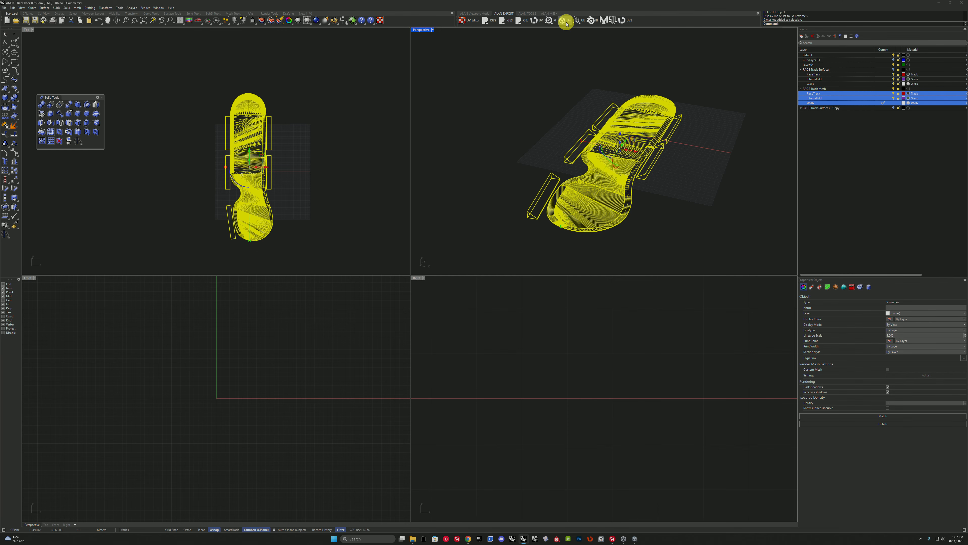
left_click(412, 538)
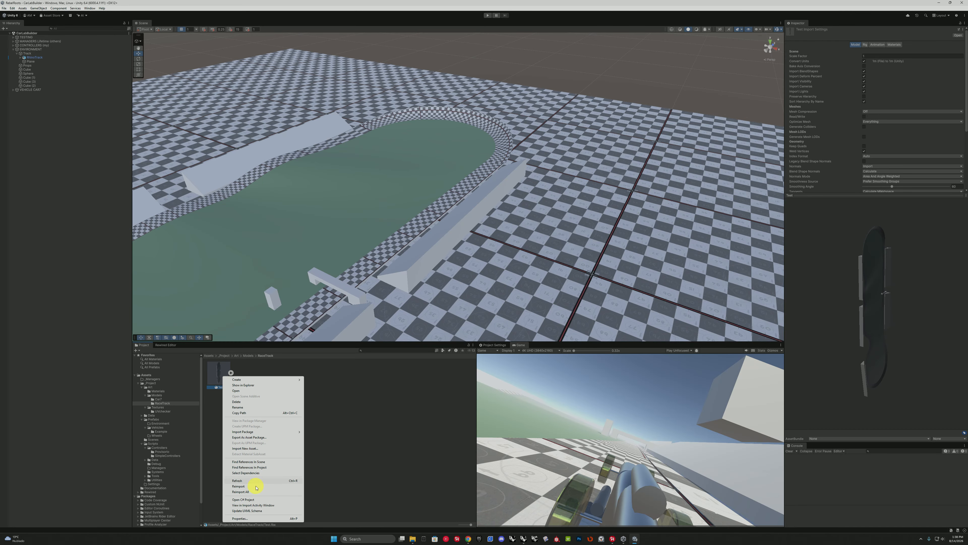
Reimport the Test model in Unity and inspect the checkered curve at the track's end.
left_click(256, 487)
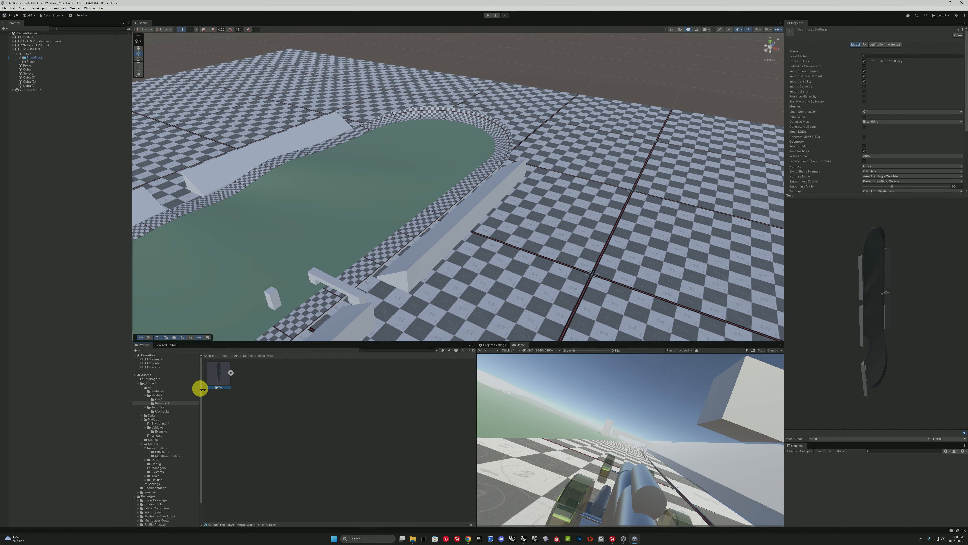
right_click_drag(537, 149, 331, 105)
key("w")
Open the exported FBX in a second Rhino window and inspect the track meshes in a rendered display mode.
key("alt+Tab")
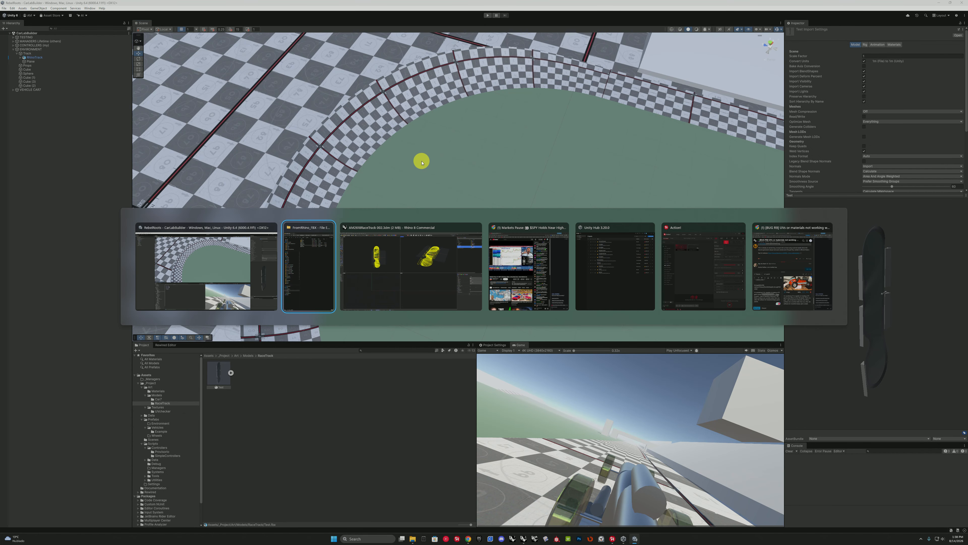
left_click(223, 376)
key("alt+Tab")
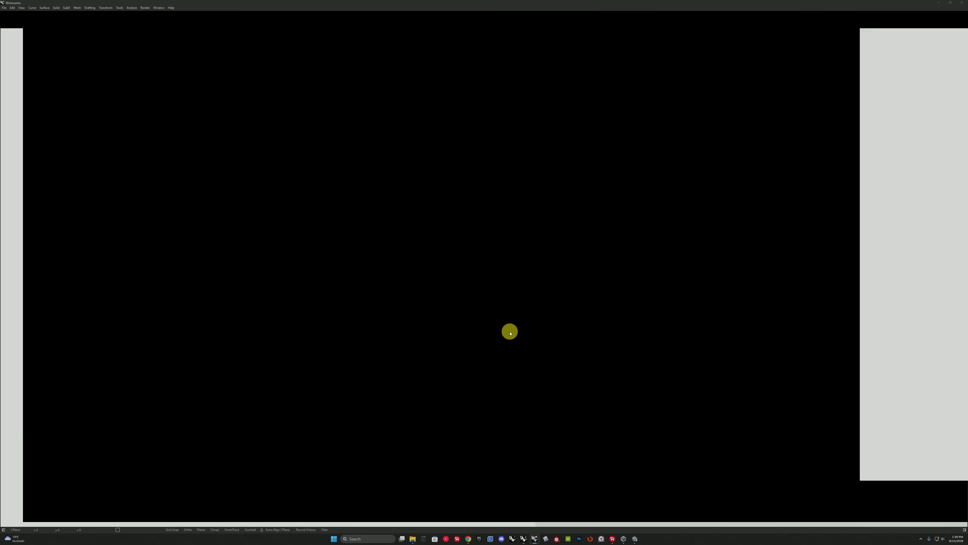
key("ctrl+alt+s")
mouse_move(677, 154)
right_mouse_down()
mouse_move(607, 166)
mouse_move(648, 60)
mouse_move(558, 127)
mouse_move(514, 143)
mouse_move(720, 160)
right_mouse_up()
scroll(606, 170, "up", 5)
scroll(720, 160, "up", 6)
right_click_drag(701, 145, 675, 117)
Replace Test.fbx in Unity's RaceTrack folder with the new export and reimport the model.
key("alt+Tab")
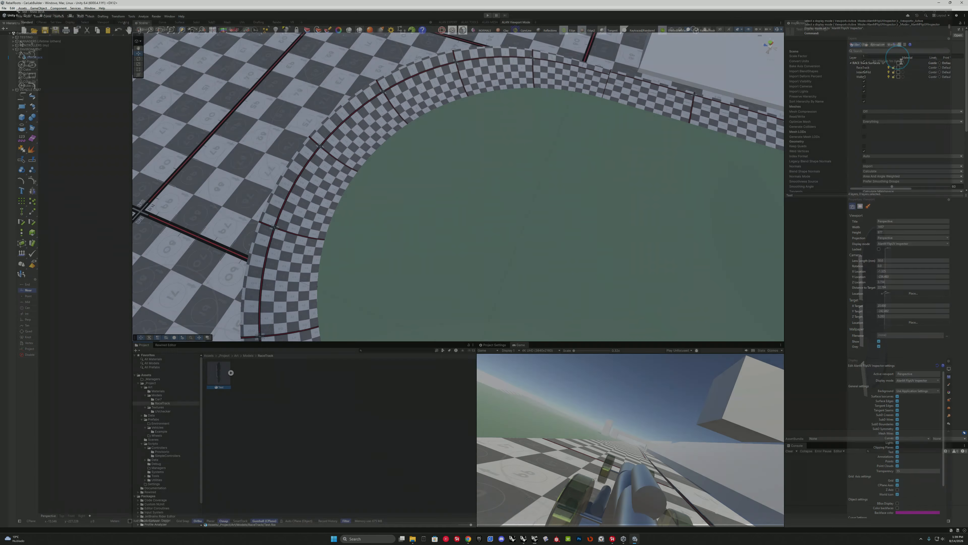
scroll(400, 171, "down", 5)
right_click(223, 379)
left_click(243, 388)
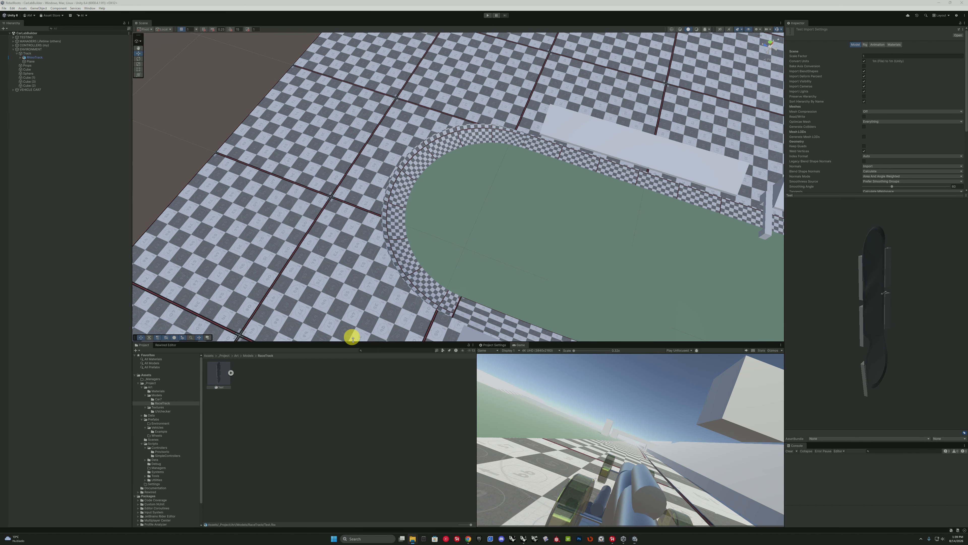
left_click_drag(391, 310, 391, 309)
left_click(189, 229)
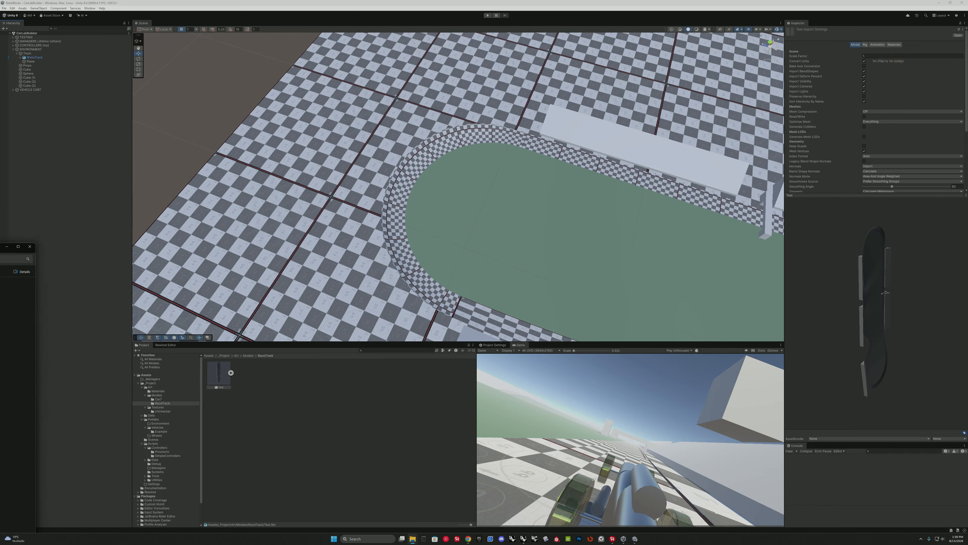
right_click(223, 373)
left_click(244, 482)
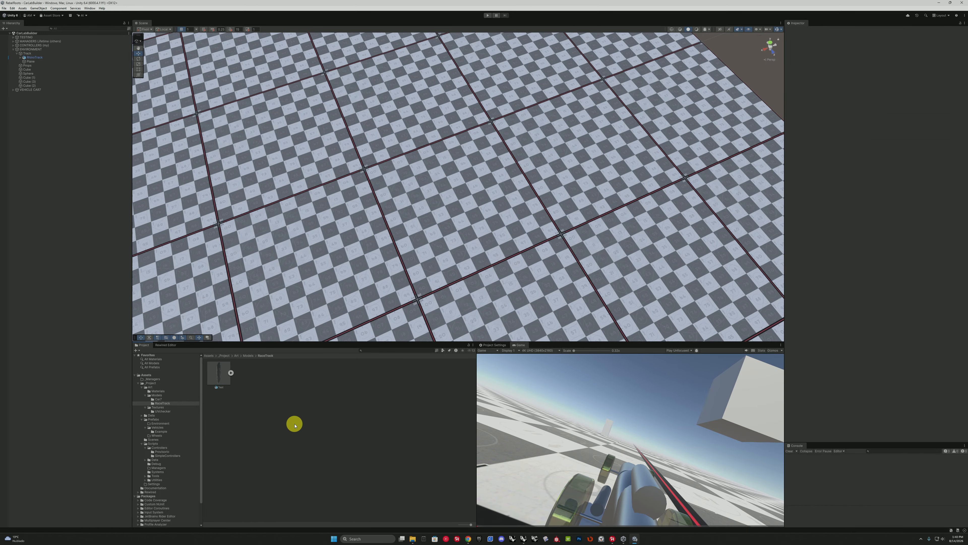
Place a second copy of the Test model in the scene to compare its position, and delete it.
scroll(412, 236, "down", 8)
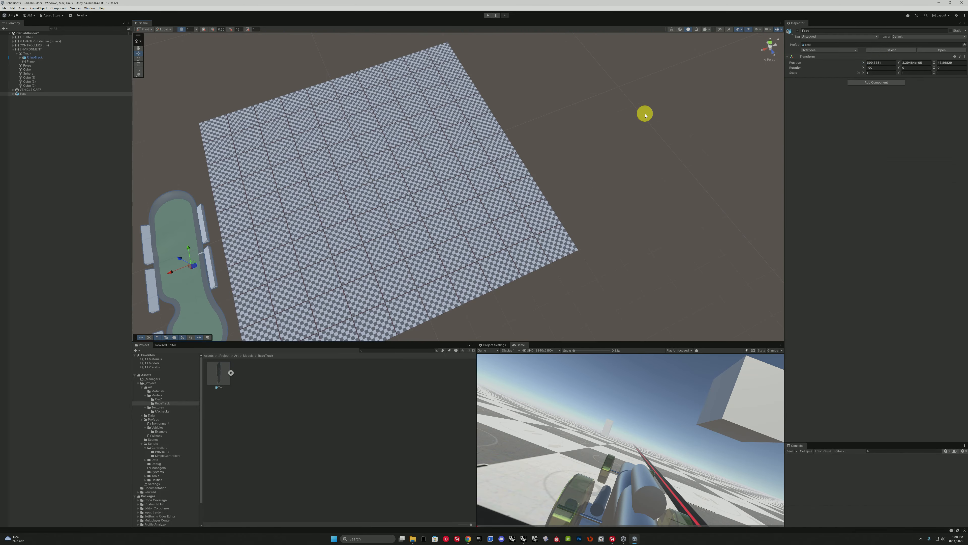
left_click_drag(647, 238, 597, 131, "alt")
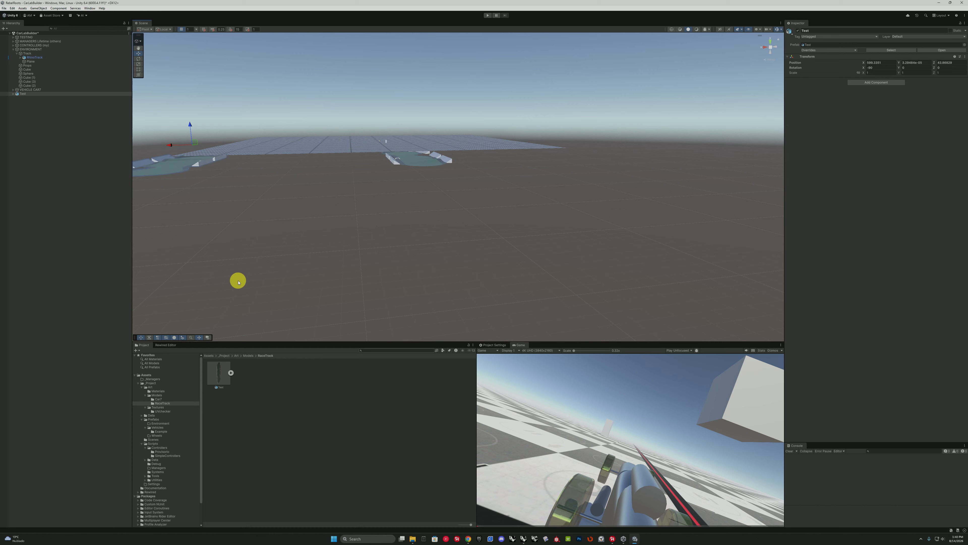
key("Delete")
Set the RhinoTrack object's position to 0, 0, 0.
right_click_drag(433, 179, 421, 159)
left_click(458, 193)
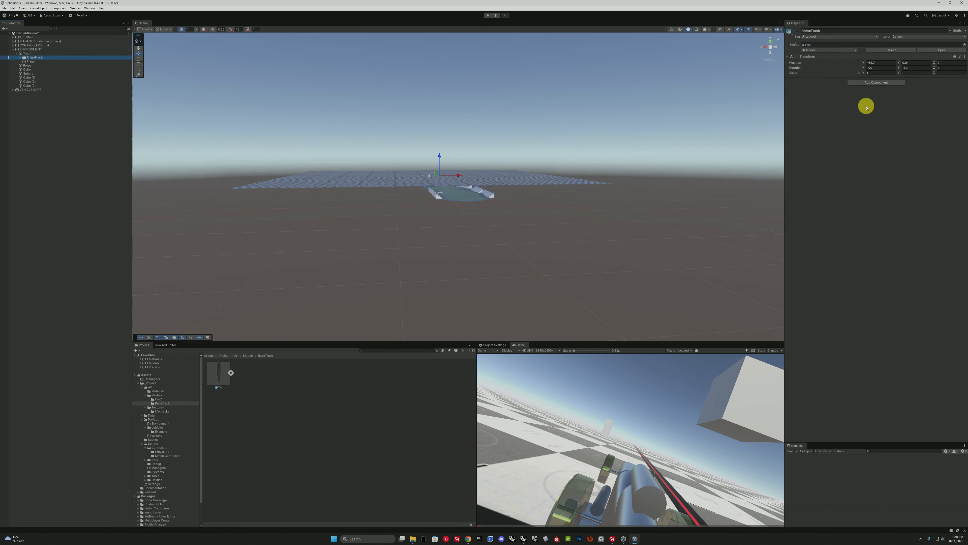
left_click_drag(453, 191, 408, 172, "alt")
In Rhino's side view, move the selected track meshes vertically until their base lies on the ground plane.
key("alt+Tab")
left_click(464, 359)
key("z")
key("s")
key("Return")
left_click_drag(605, 382, 608, 344)
scroll(606, 369, "up", 10)
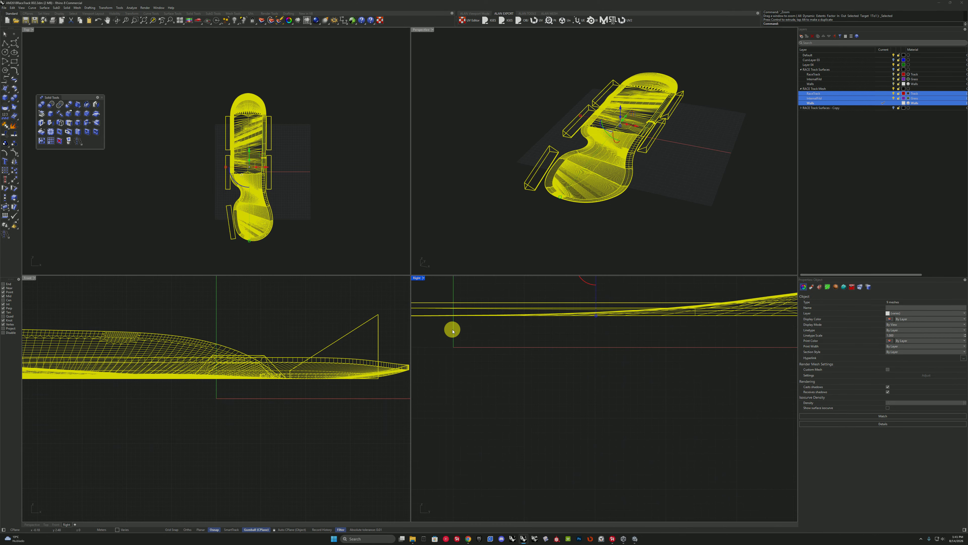
scroll(541, 408, "down", 4)
left_click_drag(552, 358, 502, 396)
scroll(502, 385, "up", 10)
left_click_drag(516, 349, 518, 366, "shift")
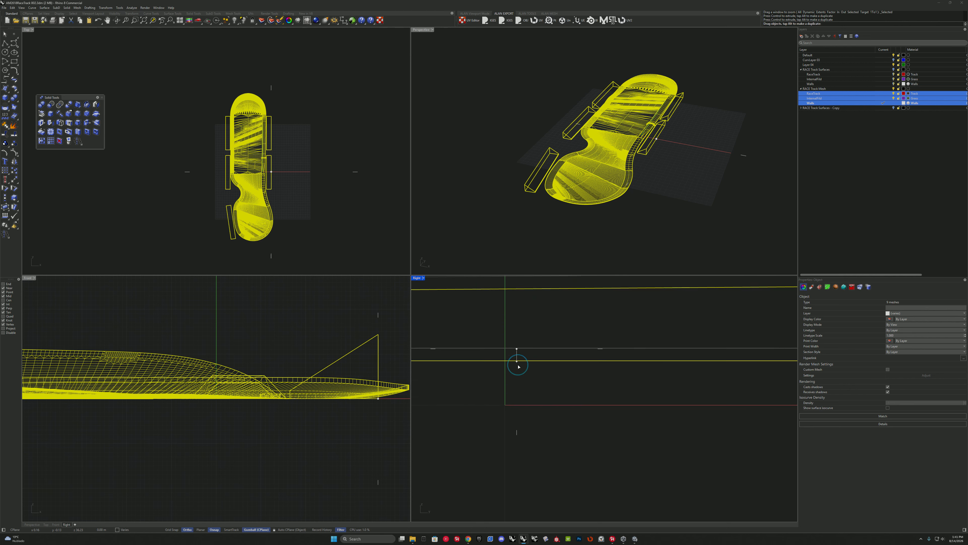
Select all the track meshes and export them again with the Unity-directory macro.
left_click(529, 115)
scroll(529, 114, "down", 4)
key("ctrl+a")
left_click(566, 19)
Copy Test.fbx from the FromRhino_FBX folder into Unity's RaceTrack folder, replacing the existing file.
key("alt+Tab")
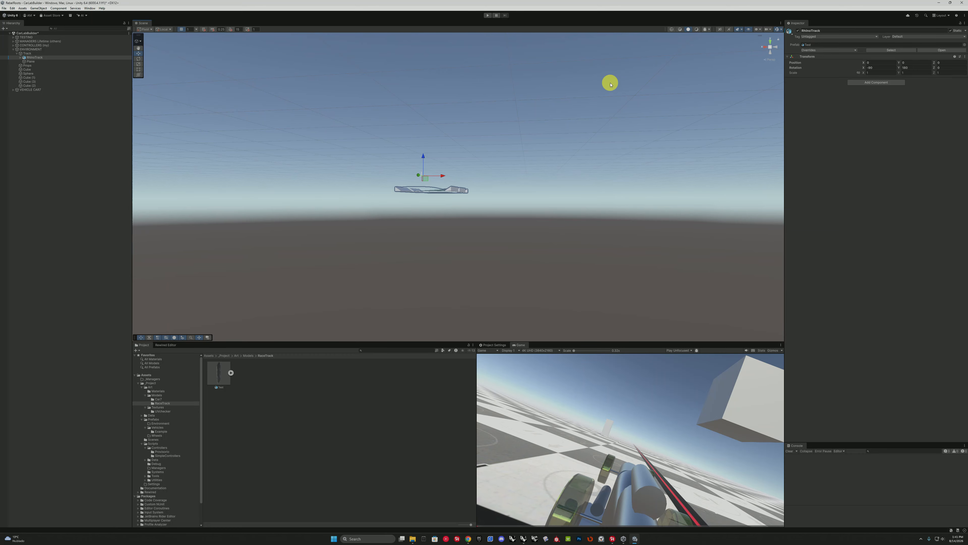
left_click_drag(483, 196, 481, 234, "alt")
left_click_drag(282, 544, 407, 173)
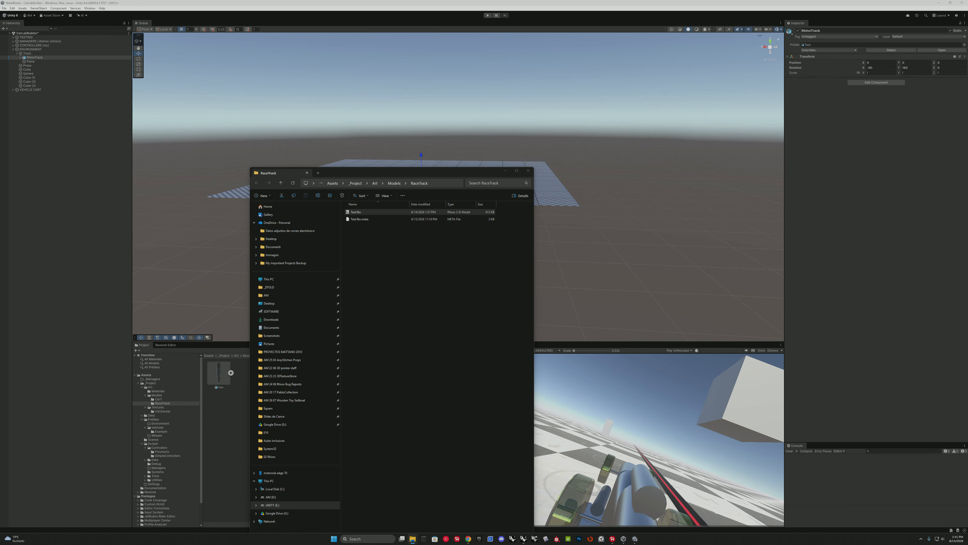
left_click_drag(183, 544, 198, 236)
left_click_drag(170, 304, 421, 281)
left_click_drag(168, 312, 425, 289)
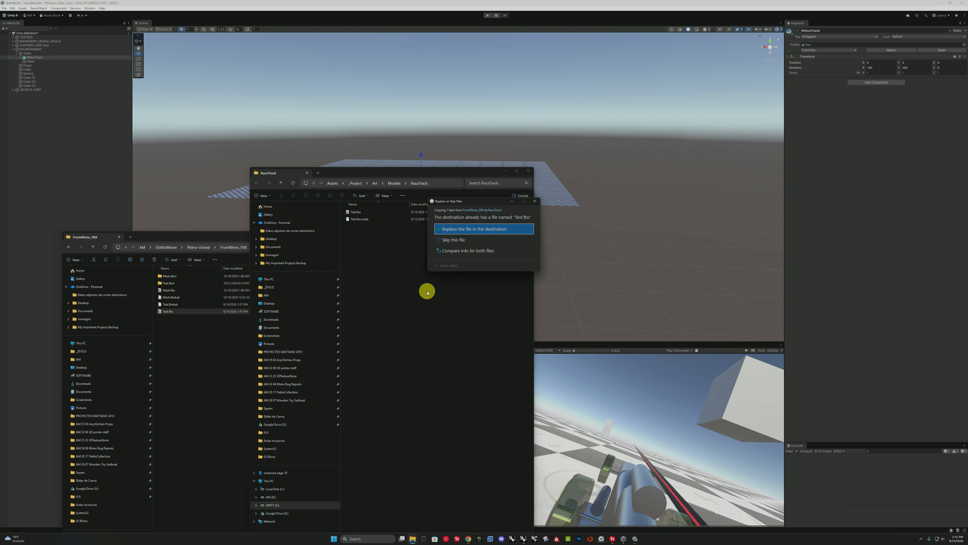
left_click(477, 230)
left_click_drag(472, 173, 452, 544)
left_click_drag(198, 236, 198, 544)
Update the Test model in Unity and focus the scene on RhinoTrack to check its placement.
right_click(225, 373)
left_click(244, 476)
left_click_drag(427, 219, 426, 235, "alt")
double_click(54, 58)
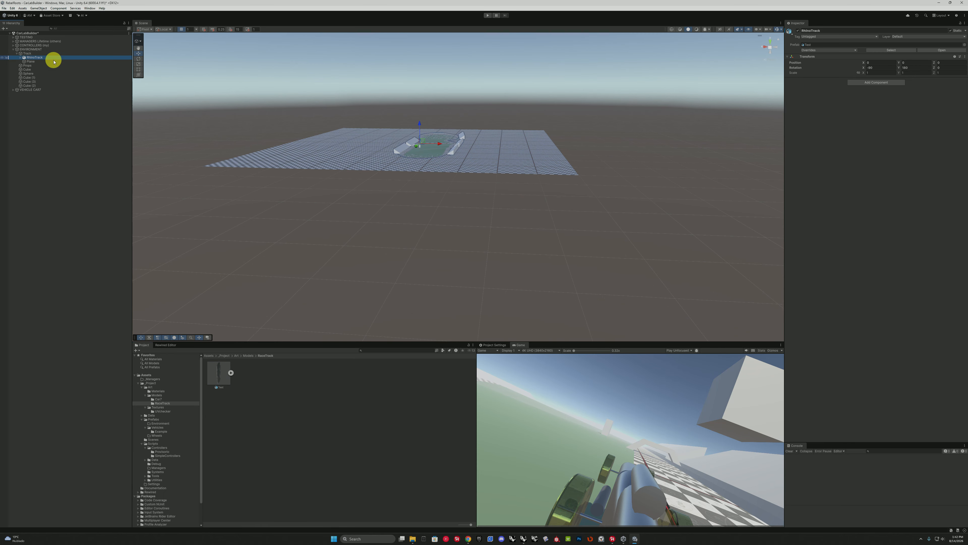
left_click_drag(229, 206, 477, 214, "alt")
Set RhinoTrack's Y position to 0.1 and shift it horizontally so the arch stands ahead of the cart.
left_click(907, 62)
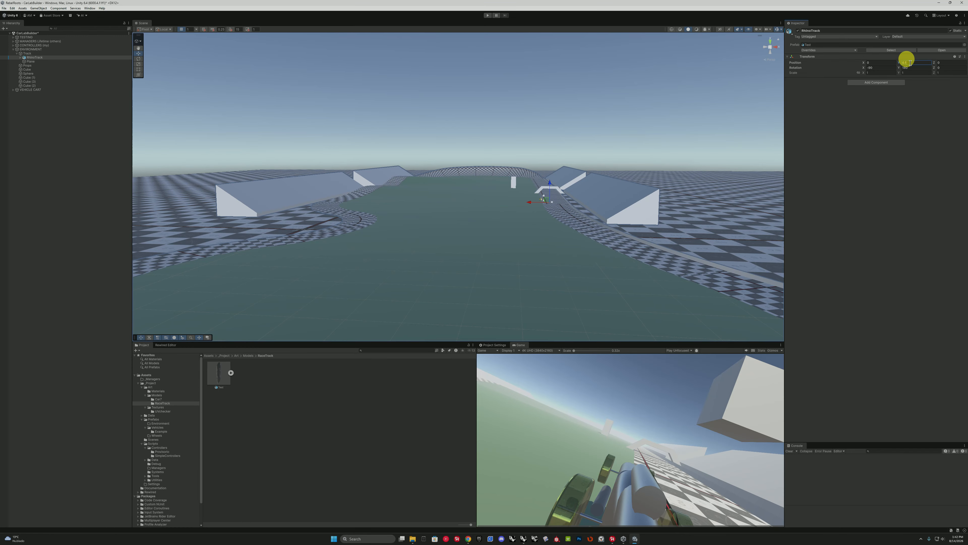
left_click(515, 115)
left_click_drag(515, 114, 485, 388, "alt")
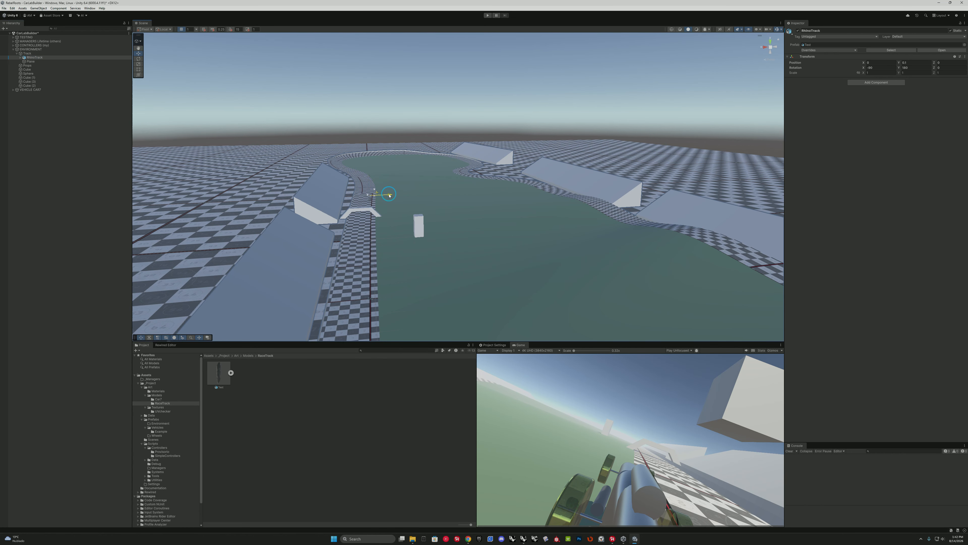
left_click_drag(389, 195, 535, 235)
left_click_drag(425, 233, 383, 232)
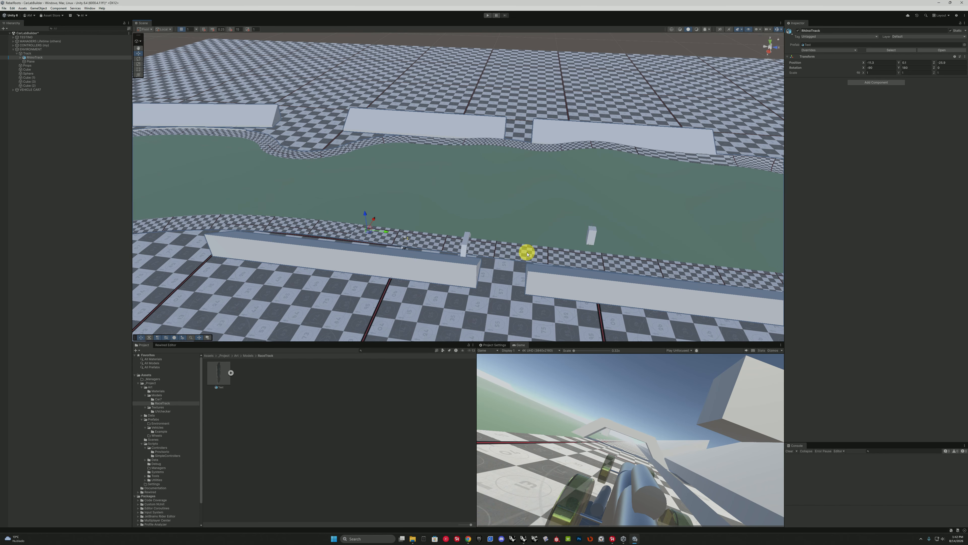
left_click_drag(527, 254, 544, 206, "alt")
Play-test the cart on the track in the docked Game view and again with the view maximized.
left_click(488, 15)
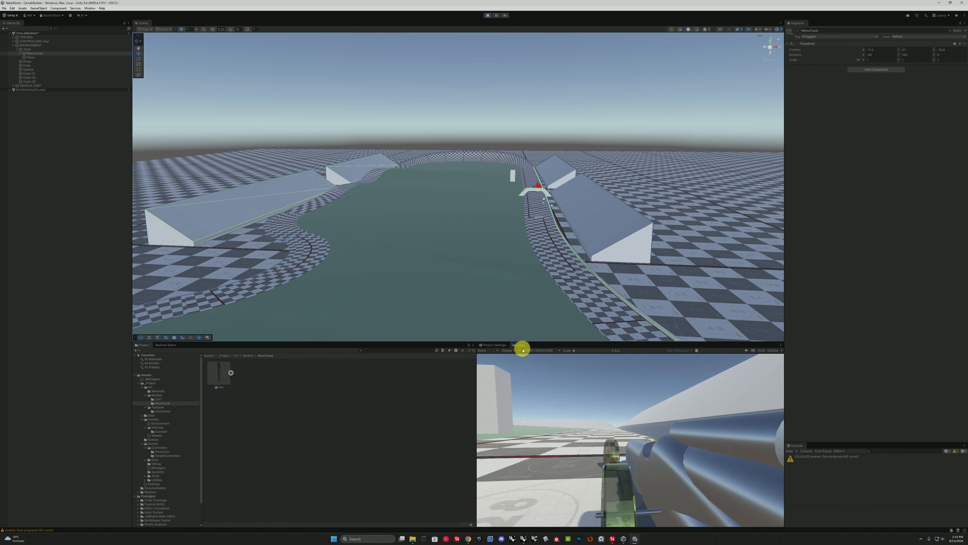
left_click(487, 16)
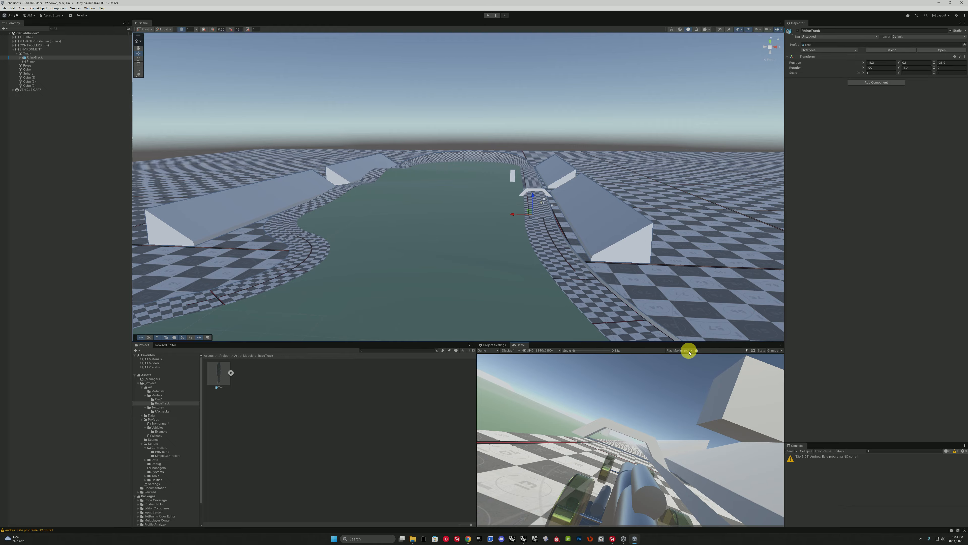
double_click(519, 344)
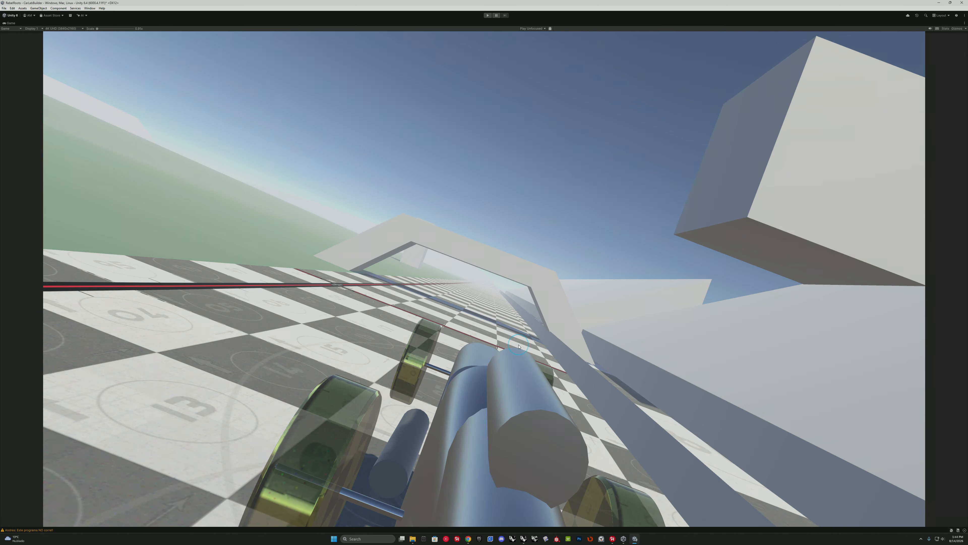
left_click(487, 16)
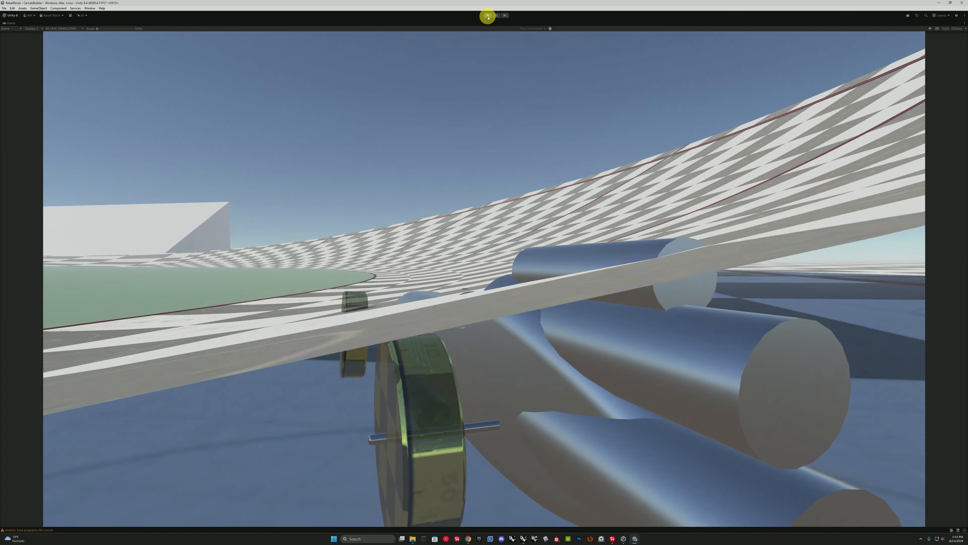
left_click(488, 17)
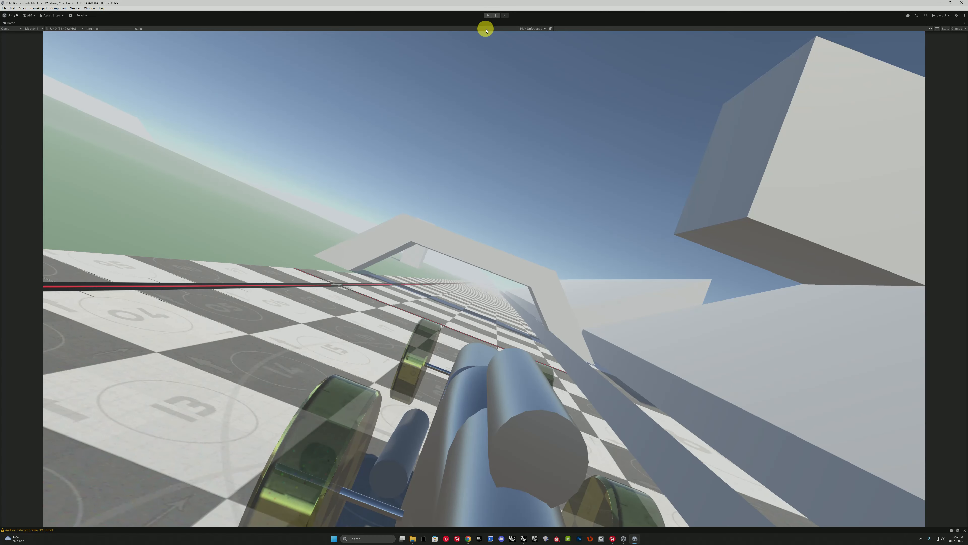
double_click(17, 24)
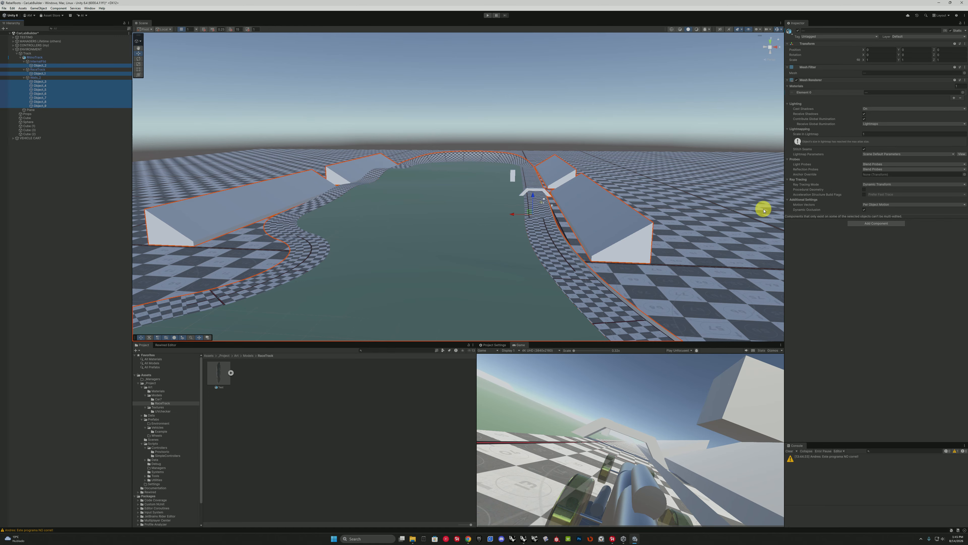
Enable the static flags on ENVIRONMENT and its children, and play-test the track in the maximized Game view.
left_click(39, 82)
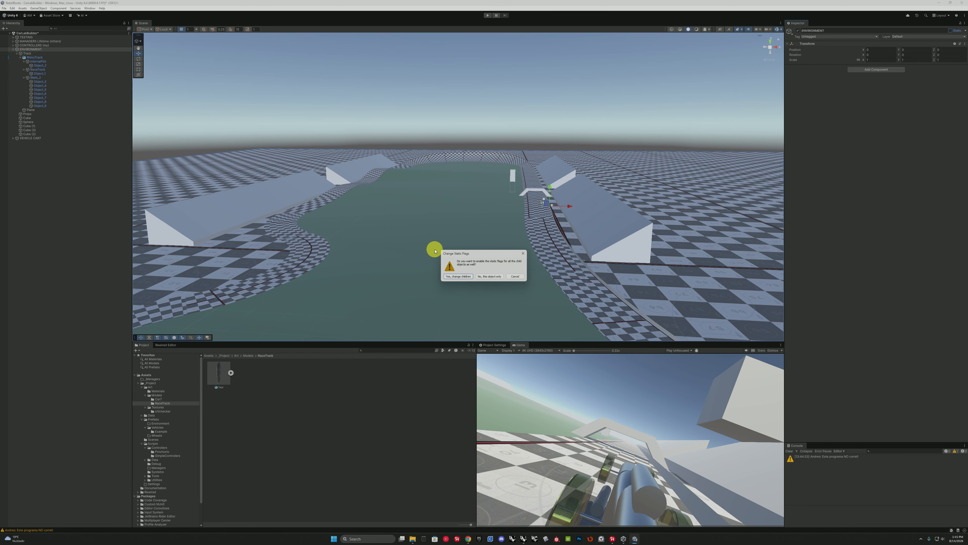
key("ctrl+p")
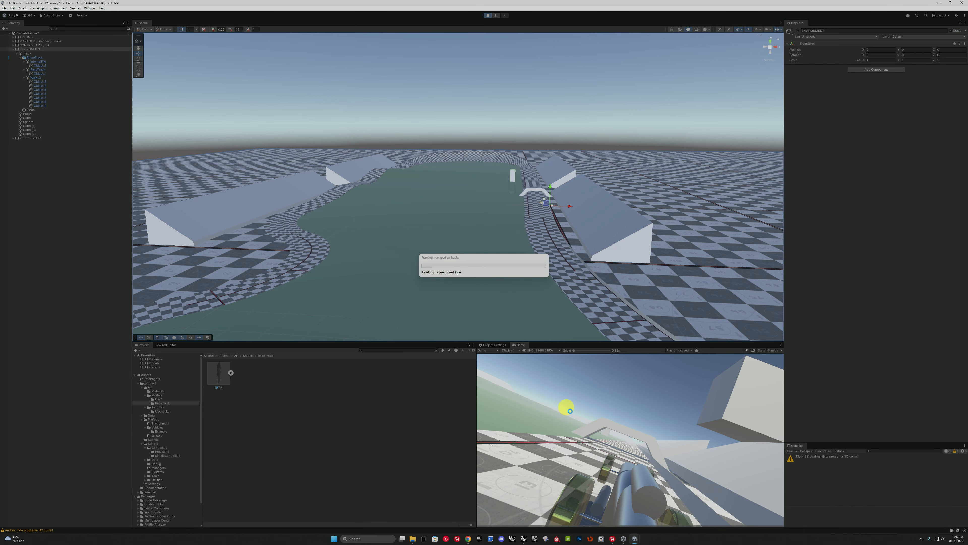
key("shift+space")
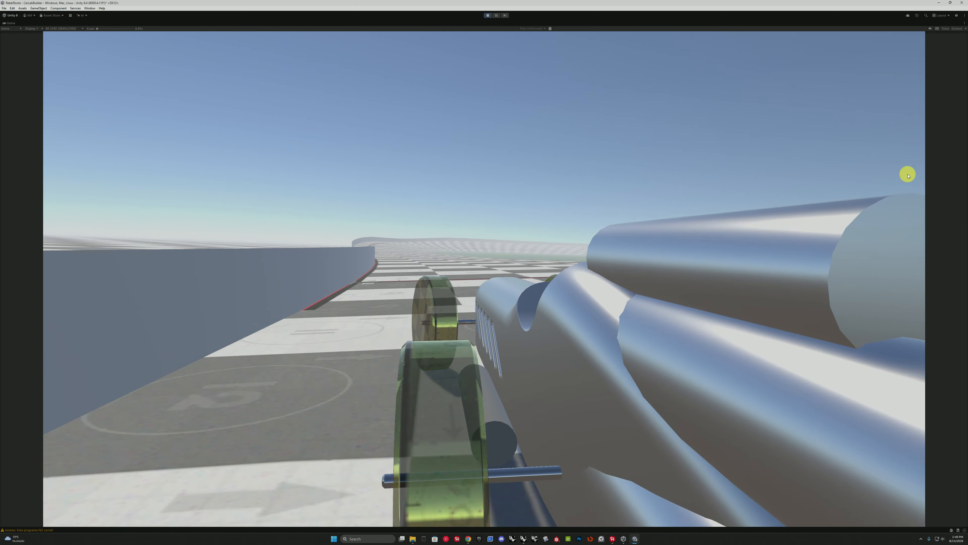
Stop the play-test and examine the track's ground texture up close in the Scene view.
key("ctrl+p")
scroll(630, 313, "up", 10)
scroll(497, 228, "down", 3)
right_click_drag(497, 229, 405, 239)
key("w")
key("s")
key("w")
key("s")
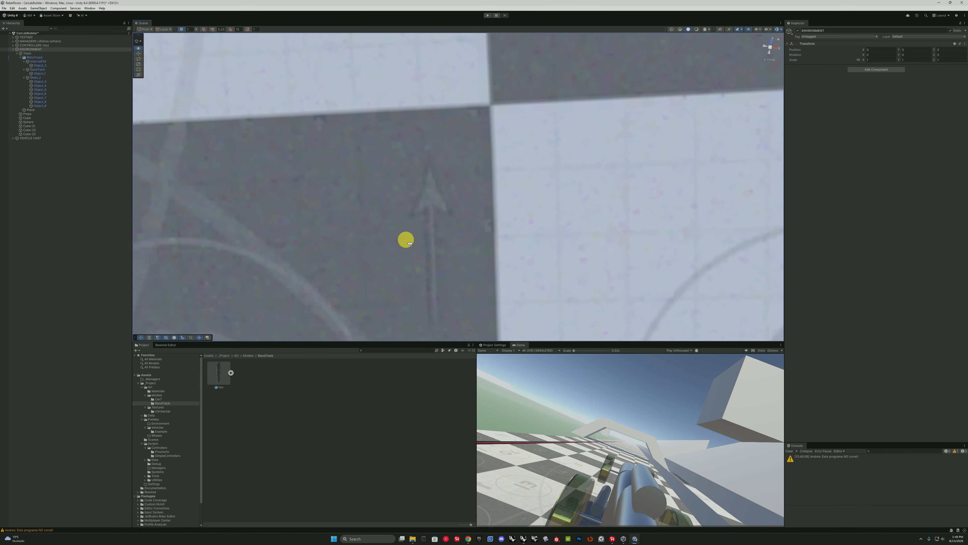
Switch to Rhino, check the checker texture on the track meshes and select the RaceTrack mesh.
key("alt+Tab")
scroll(618, 177, "up", 10)
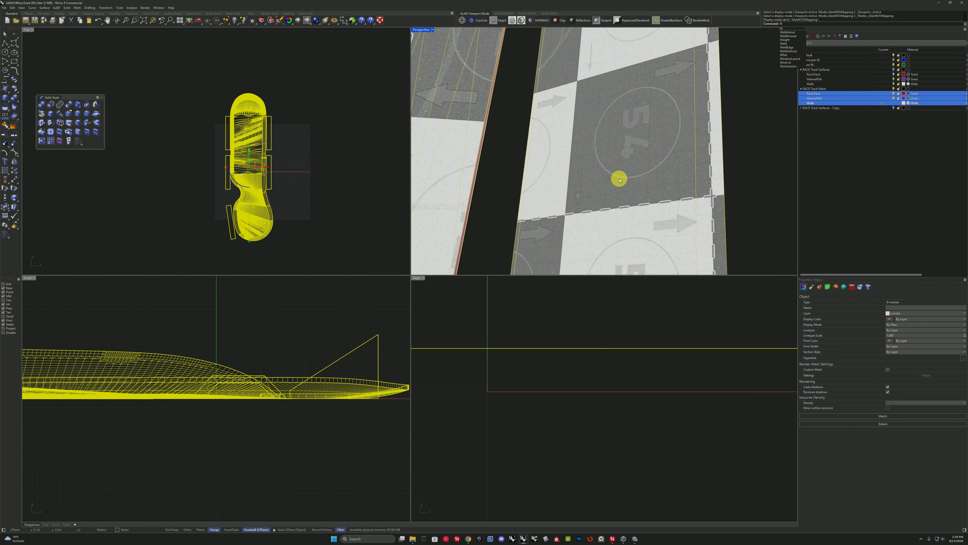
left_click(618, 177)
type("zs")
key("Return")
right_click_drag(637, 160, 513, 161)
left_click(492, 99)
scroll(513, 160, "down", 5)
scroll(513, 161, "down", 5)
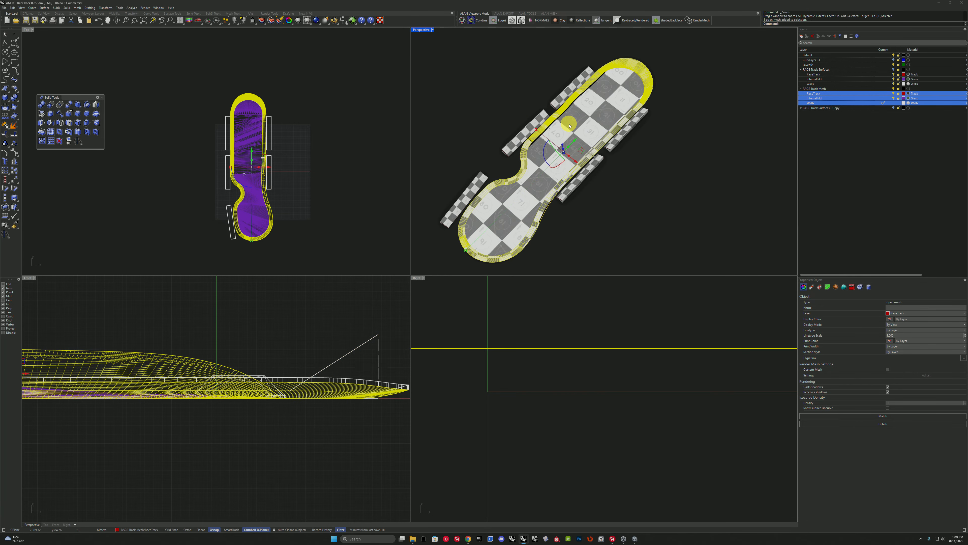
Scale up all UV islands of the RaceTrack mesh in the UV Editor and save the file.
scroll(607, 155, "up", 15)
left_click(819, 287)
left_click(886, 299)
scroll(398, 296, "down", 6)
key("ctrl+a")
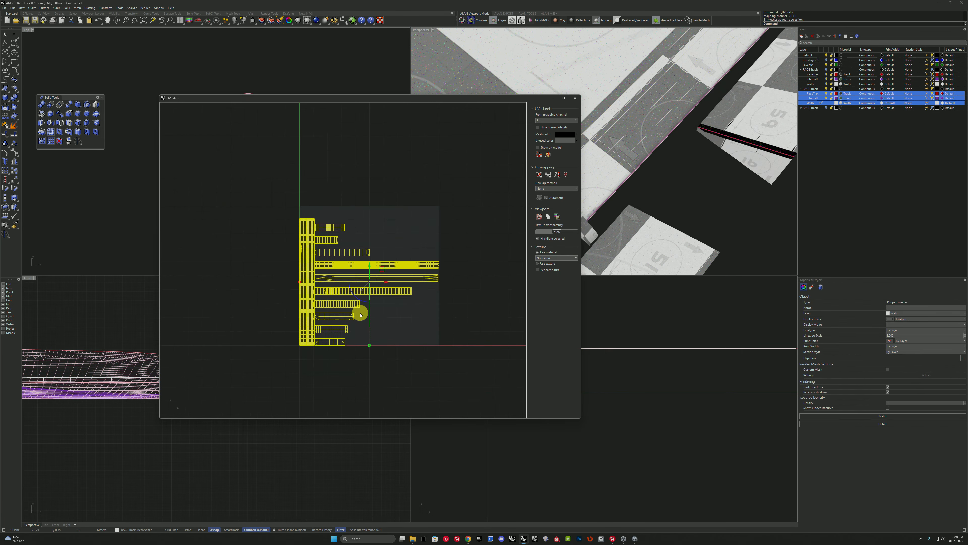
scroll(422, 350, "down", 15)
left_click_drag(416, 349, 416, 374, "shift")
left_click(575, 98)
key("ctrl+s")
Examine the rescaled checker texture around the arch and over the whole race track.
right_click_drag(575, 161, 484, 181)
scroll(484, 181, "down", 3)
left_click(484, 182)
scroll(590, 32, "up", 8)
right_click_drag(590, 33, 591, 263, "shift")
scroll(583, 89, "down", 15)
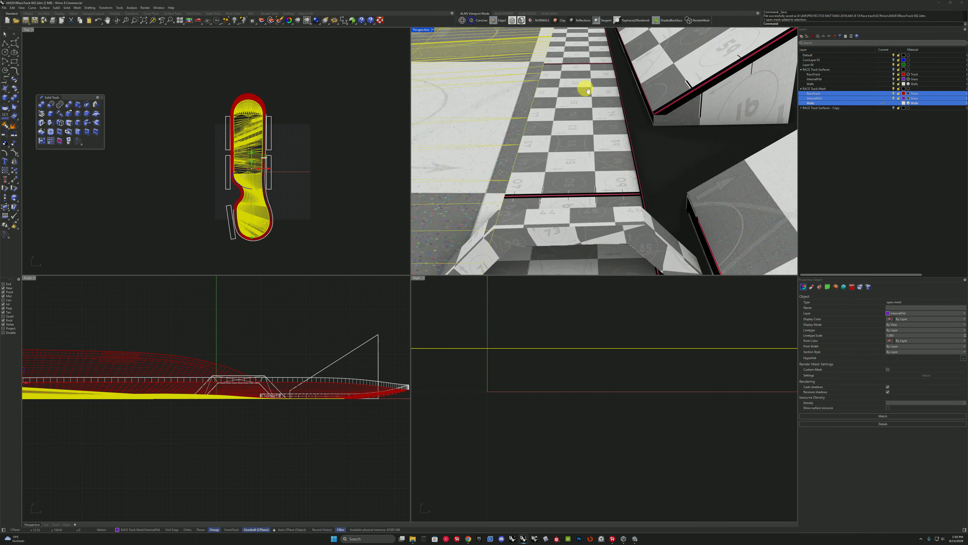
right_click_drag(583, 88, 560, 239)
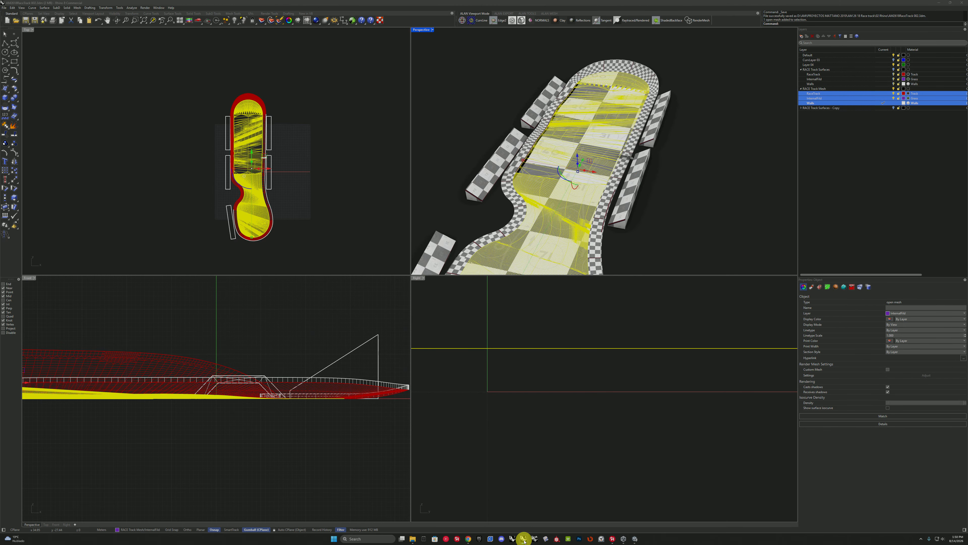
Switch to a new Rhino session and open the Car10 model from the PabloCollection project.
key("alt+Tab")
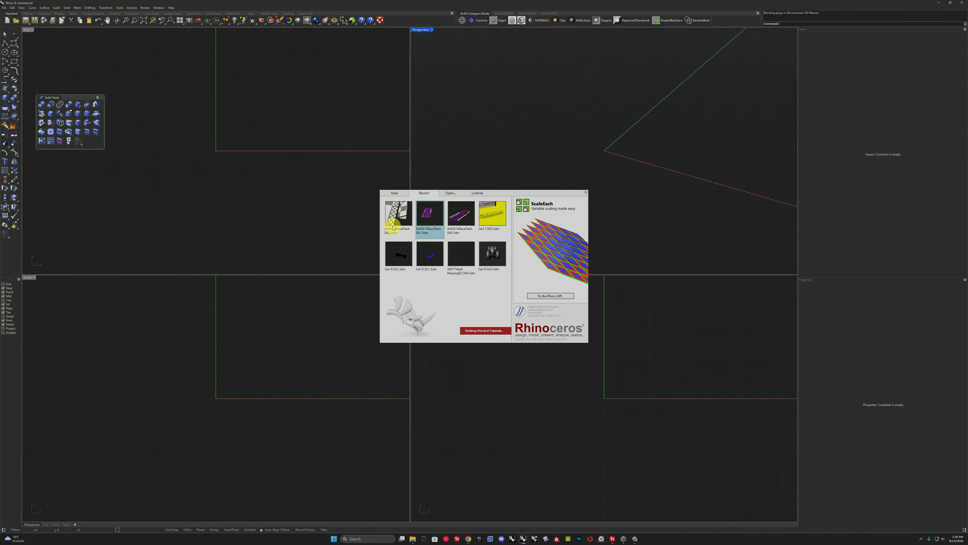
left_click(489, 330)
left_click(490, 80)
left_click(412, 286)
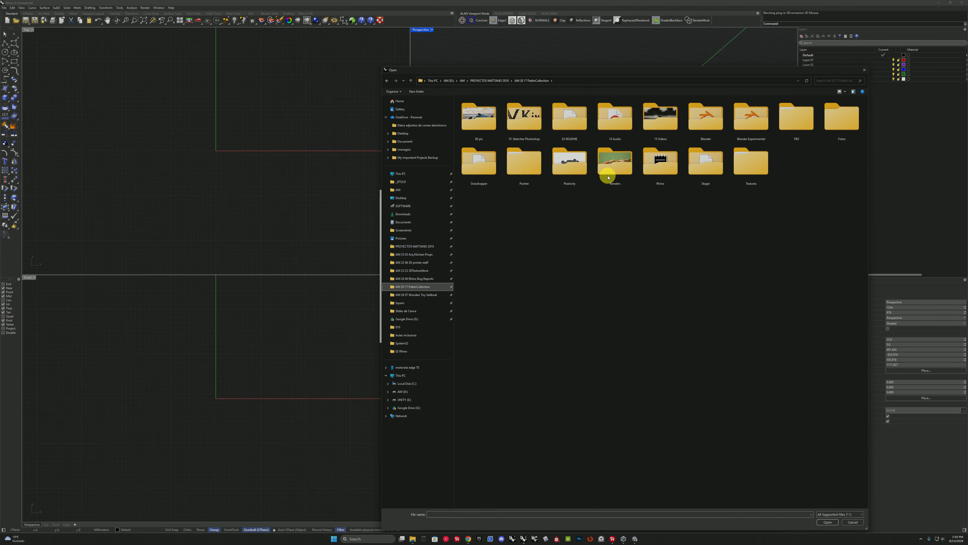
double_click(609, 173)
double_click(605, 187)
double_click(498, 149)
double_click(474, 262)
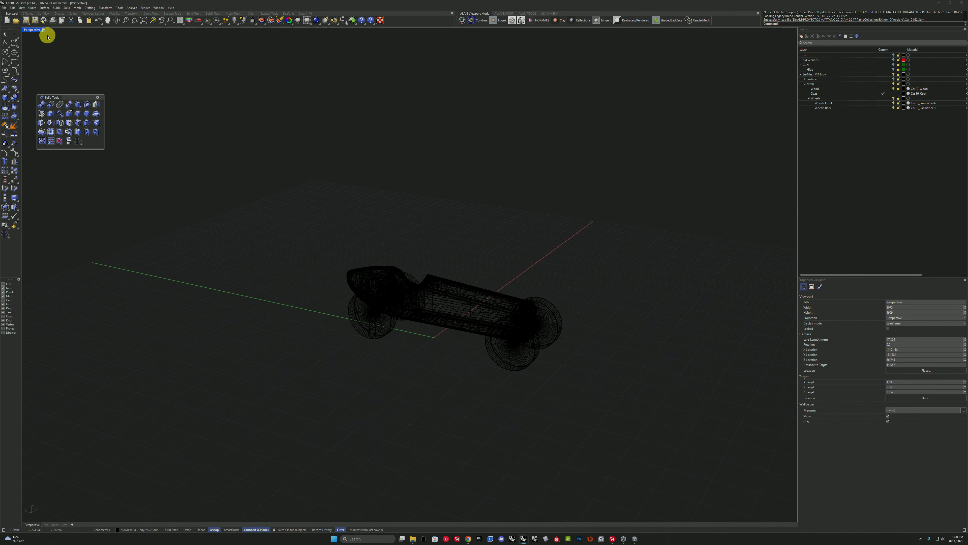
Examine the overlapping car body meshes in wireframe, selecting them near the cockpit edge to find duplicates.
left_click(47, 60)
left_click(450, 286)
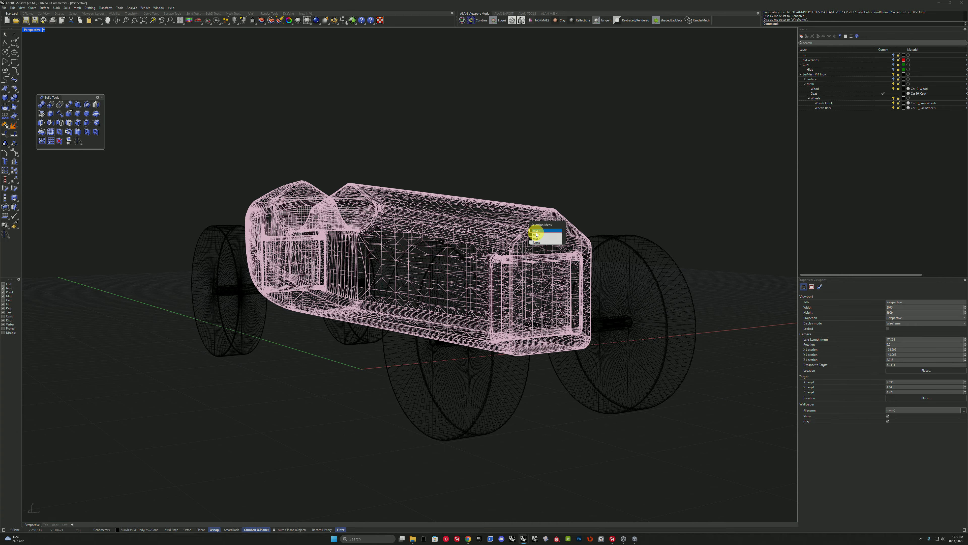
left_click(536, 234)
scroll(350, 184, "up", 20)
left_click(426, 249)
left_click(436, 260)
left_click(374, 243)
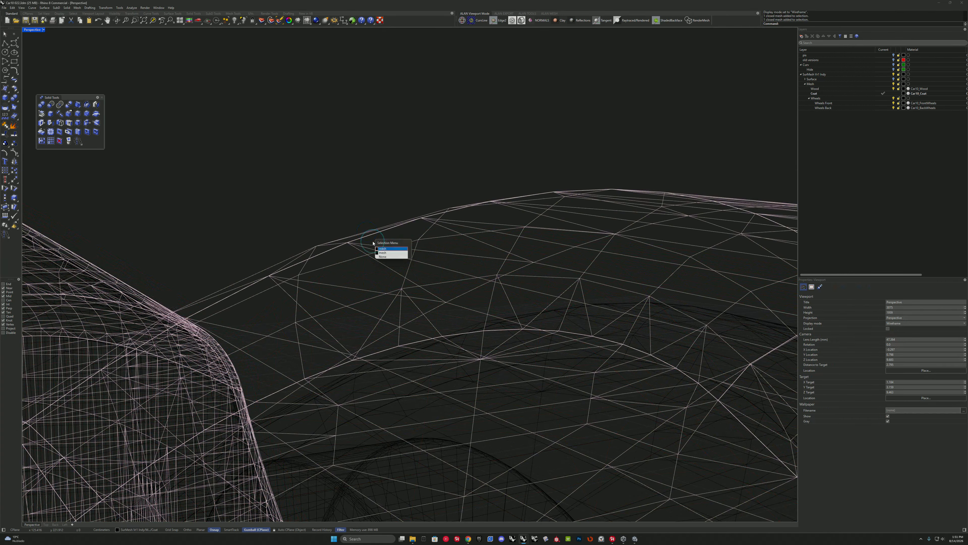
left_click(567, 193)
scroll(567, 193, "down", 8)
scroll(593, 168, "up", 10)
left_click(564, 234)
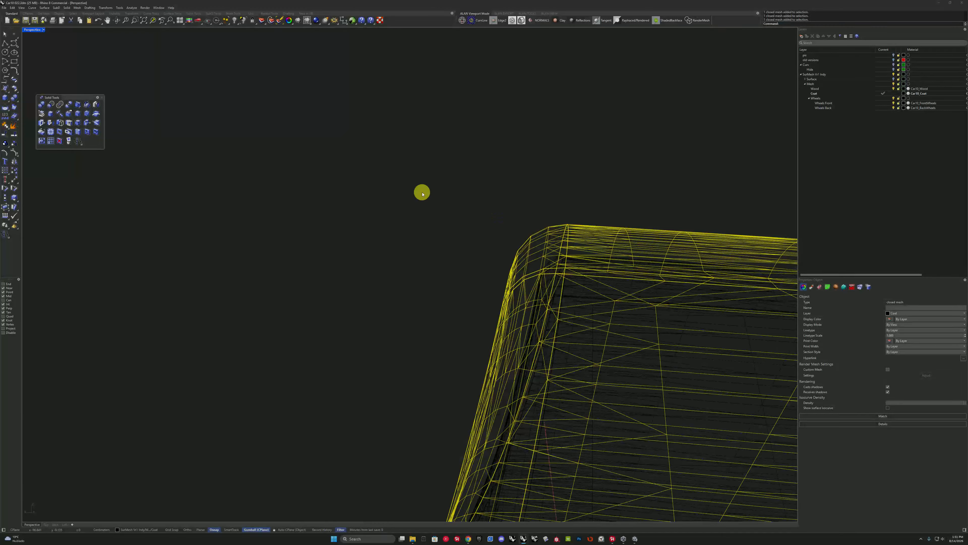
left_click(514, 268)
scroll(514, 268, "down", 6)
scroll(469, 279, "up", 3)
right_click_drag(555, 294, 406, 181)
scroll(392, 178, "up", 3)
left_click(306, 181)
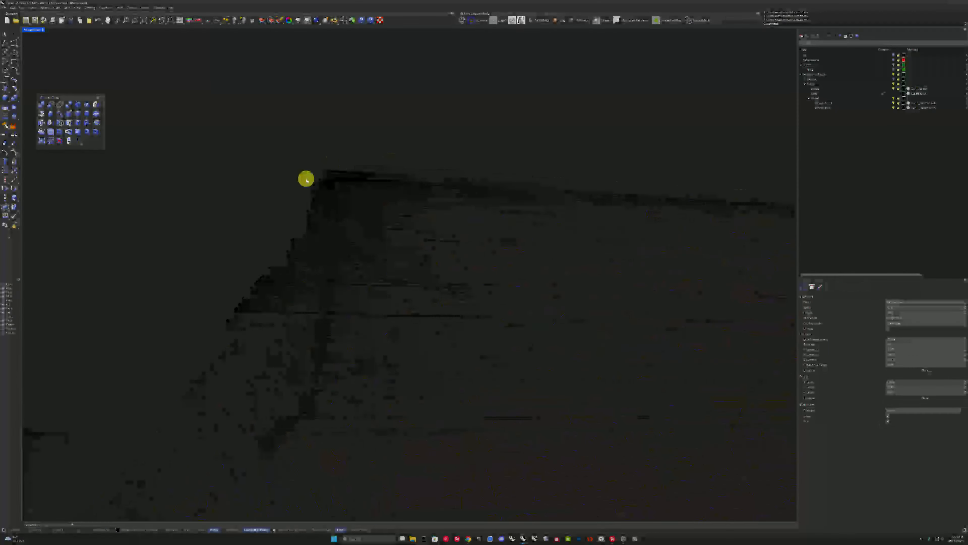
Select a car body mesh near the cockpit and highlight its layer to identify which body it belongs to.
scroll(306, 180, "down", 8)
right_click_drag(306, 180, 825, 108)
left_click(368, 186)
left_click(279, 21)
scroll(365, 197, "up", 8)
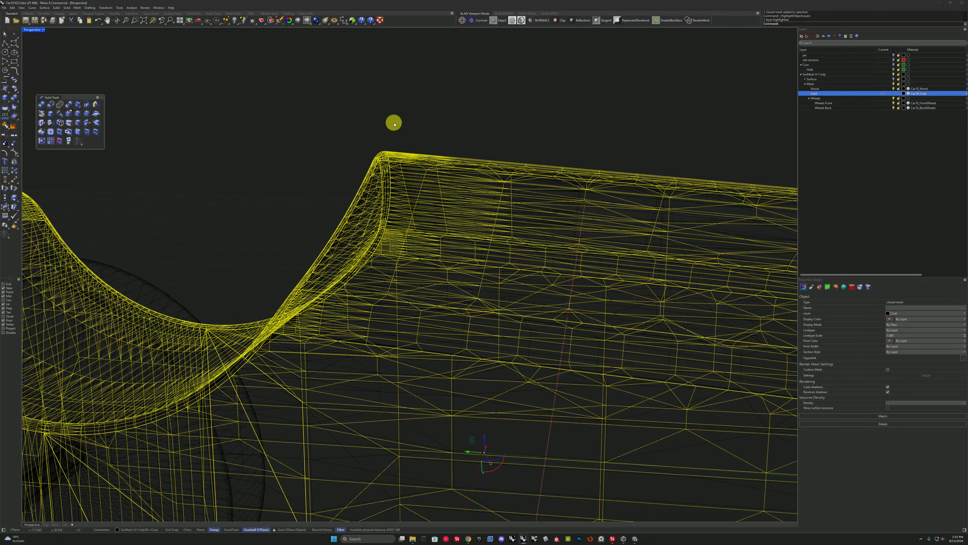
left_click(410, 160)
left_click(415, 169)
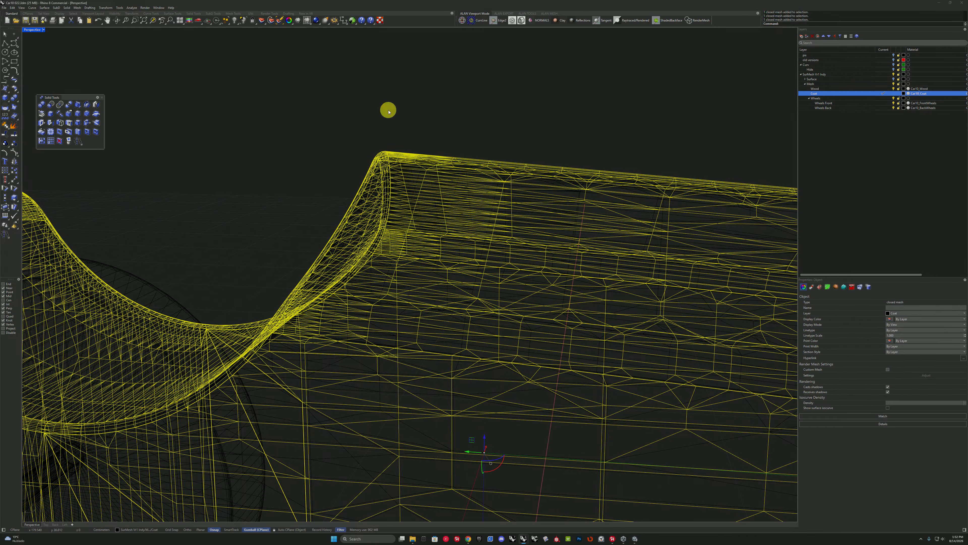
Pull the duplicate Coat body mesh away from the car, check its UVs in the UV Editor and delete it.
scroll(381, 244, "down", 6)
left_click_drag(442, 349, 488, 302)
right_click_drag(362, 206, 432, 175)
left_click(819, 287)
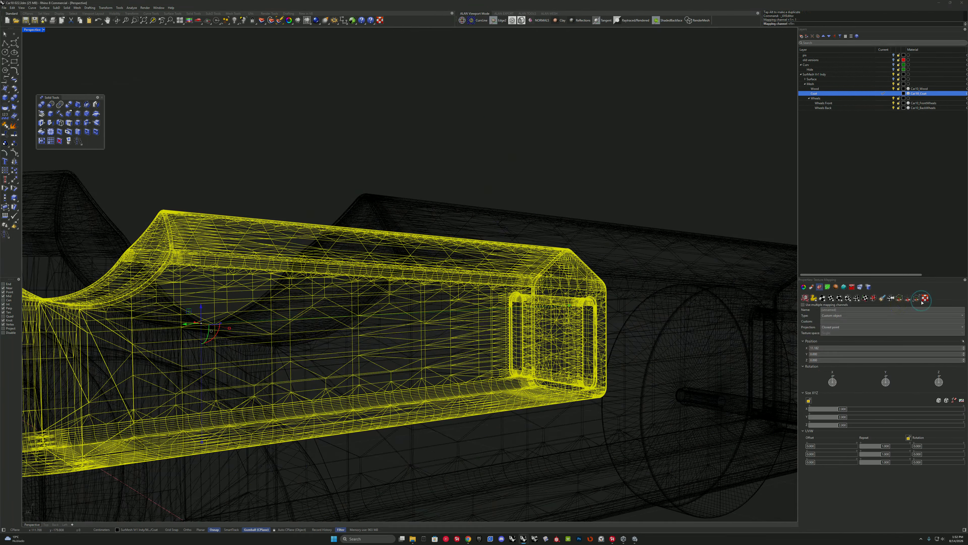
left_click(925, 298)
left_click(574, 99)
key("Delete")
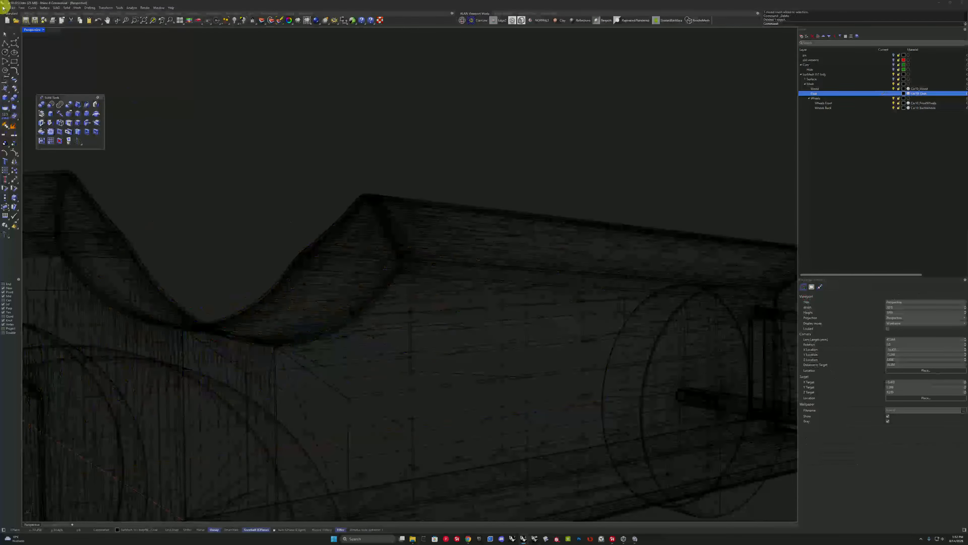
Save the car model as a new incremental version.
left_click(4, 7)
left_click(19, 57)
key("Return")
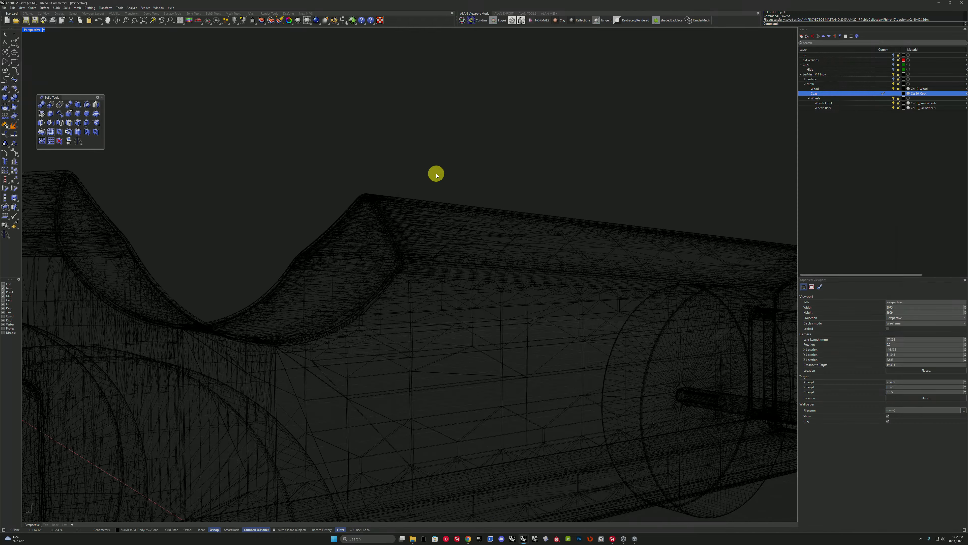
Select the inner car body mesh, try re-importing it through an OBJ exchange, and undo that change.
scroll(396, 198, "up", 3)
left_click(397, 198)
right_click_drag(434, 173, 402, 203)
left_click(404, 206)
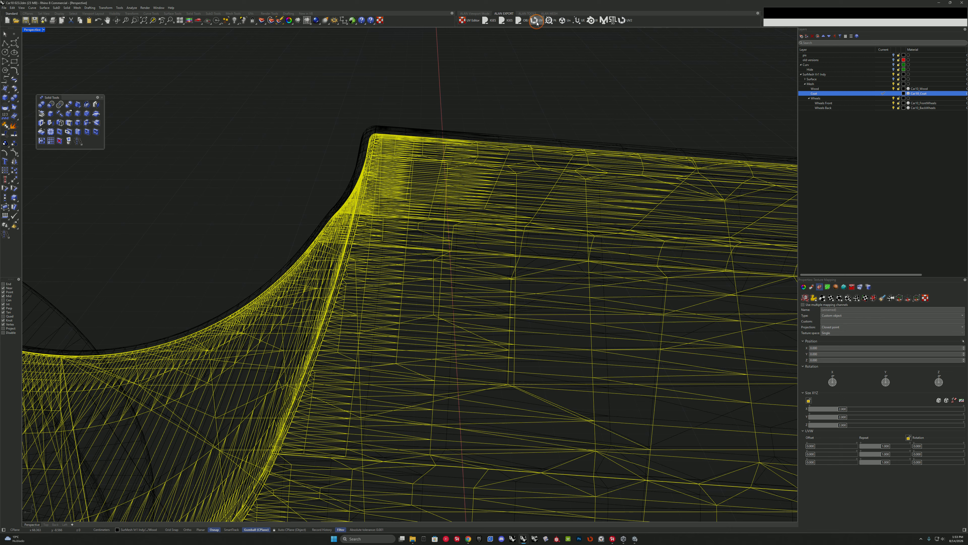
left_click(592, 38)
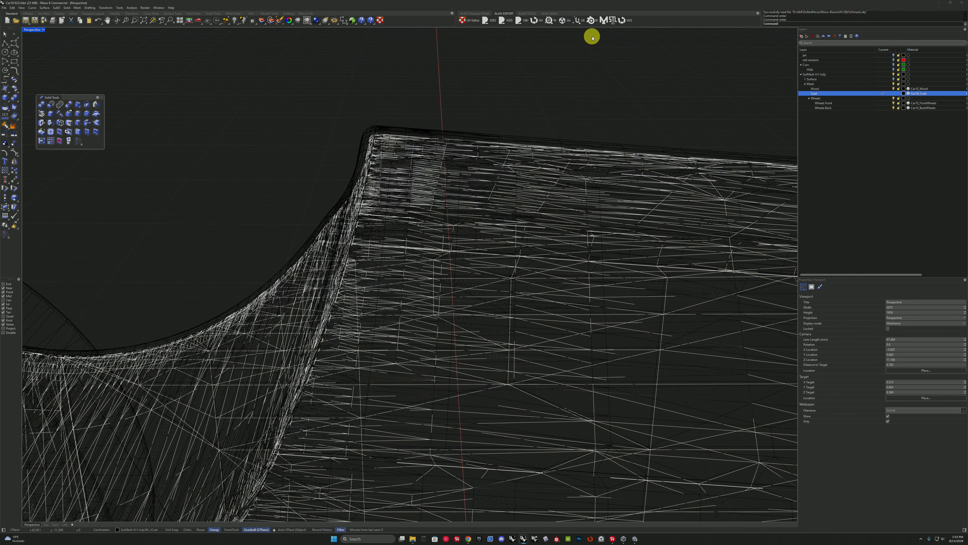
scroll(382, 99, "up", 5)
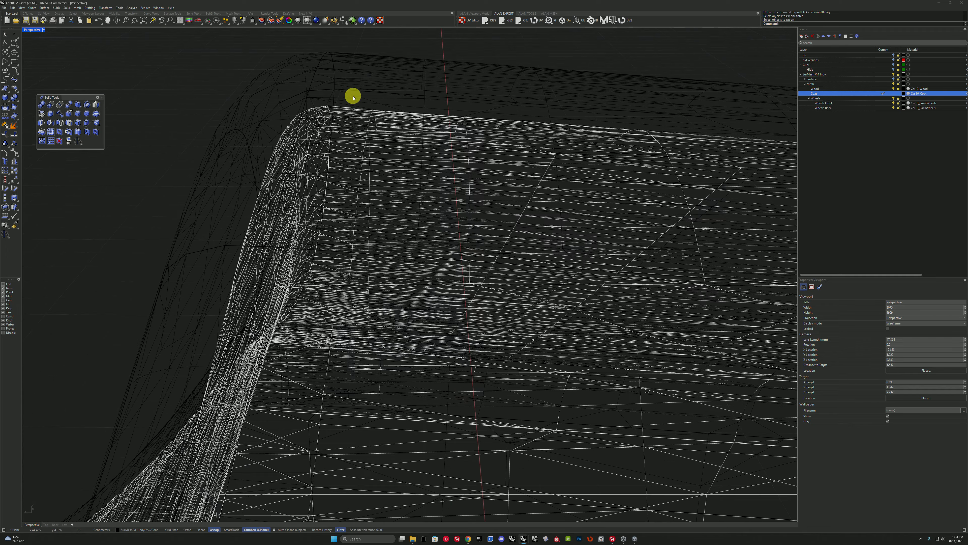
left_click(397, 163)
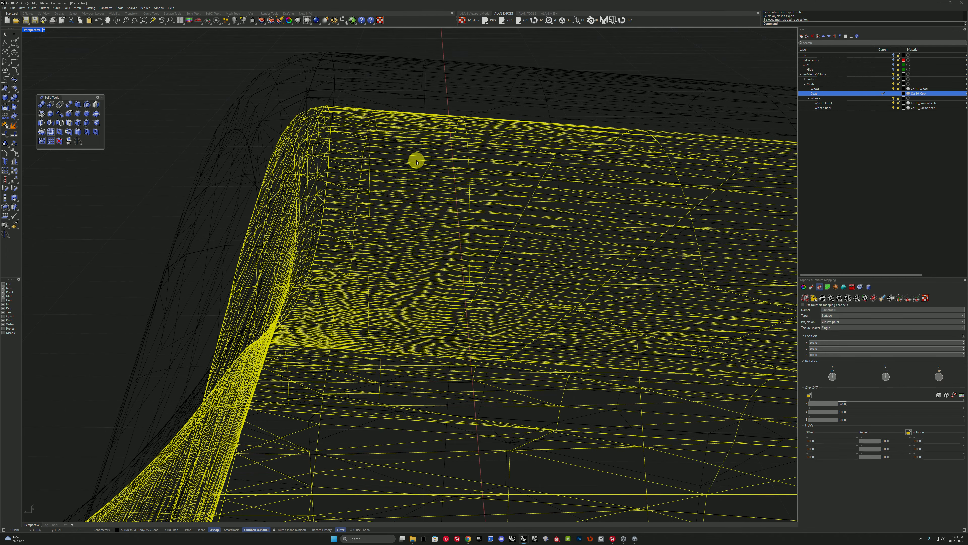
key("ctrl+z")
Export the inner car body mesh as an FBX and place it in a new Car10 folder inside Models.
left_click(397, 114)
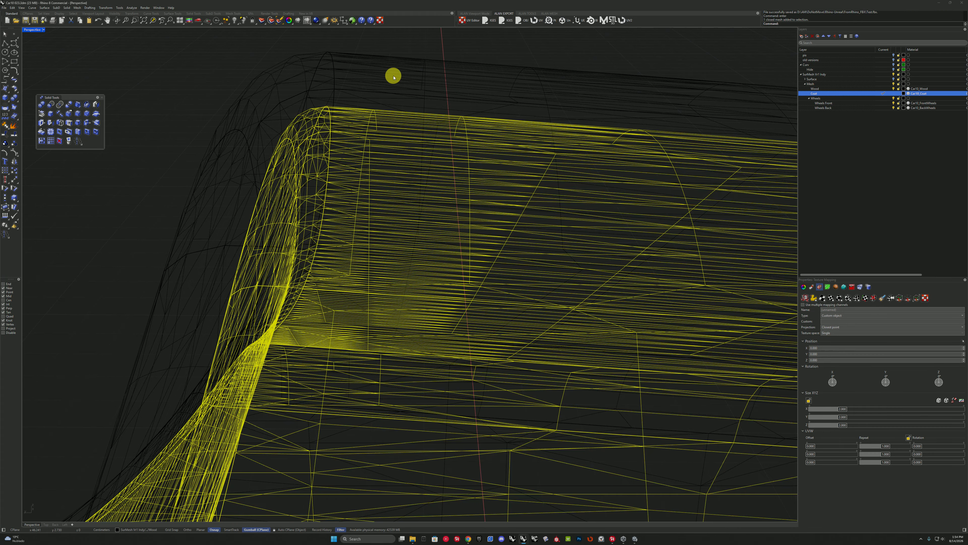
left_click_drag(0, 235, 311, 122)
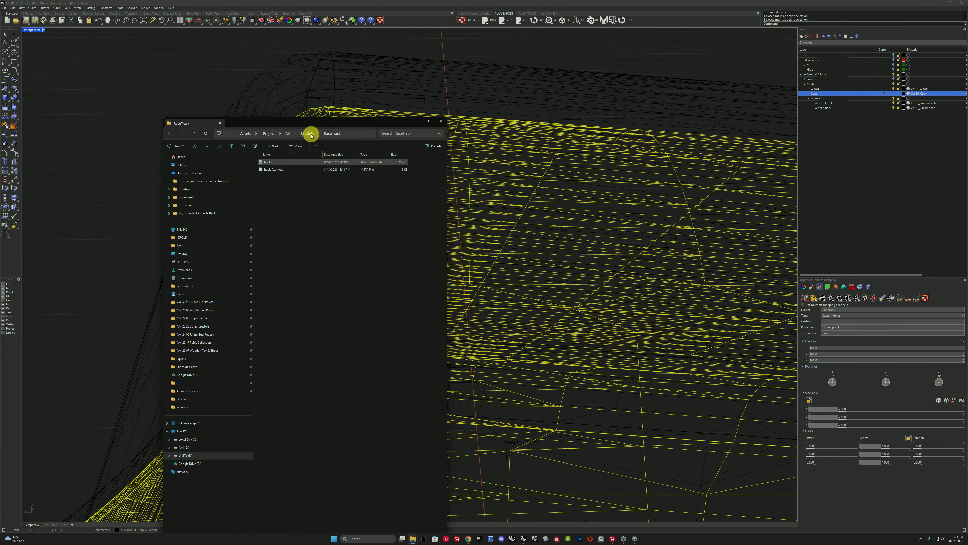
left_click(311, 133)
right_click(272, 208)
mouse_move(292, 273)
left_click(348, 276)
type("Car")
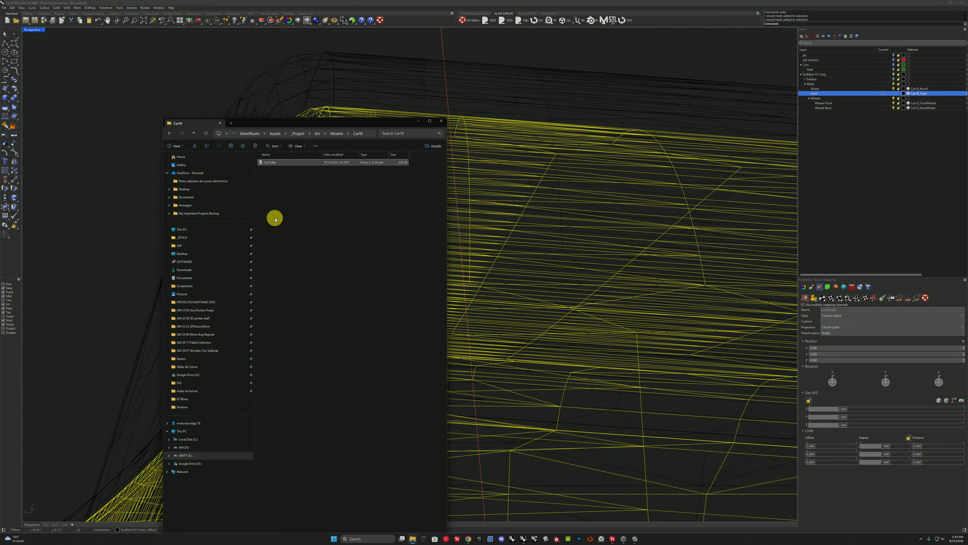
Switch to Unity, assign the Car10 model's Object_1 mesh to Car RigidBody and focus the scene on it.
key("alt+Tab")
key("alt+Tab")
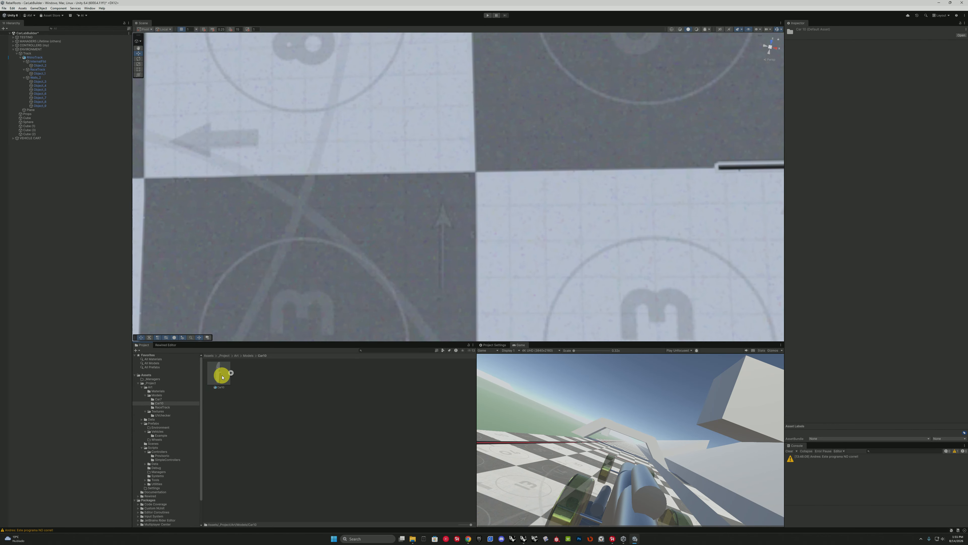
left_click(46, 137)
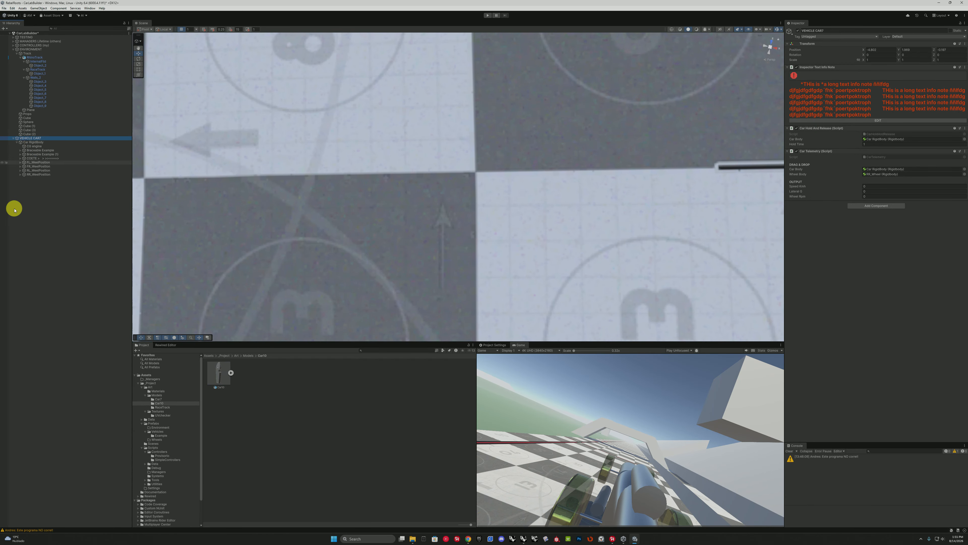
key("Down")
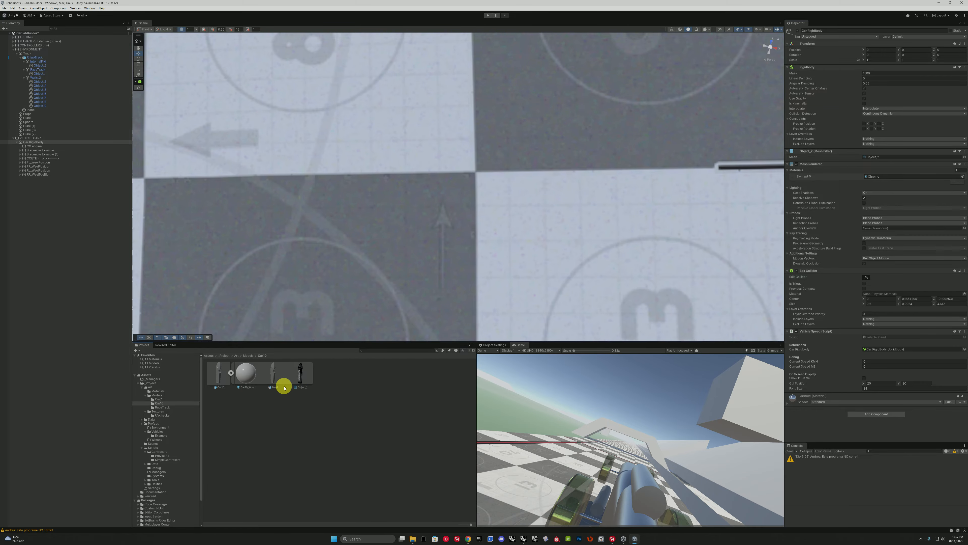
left_click_drag(891, 157, 891, 157)
scroll(512, 206, "down", 3)
double_click(64, 143)
left_click_drag(465, 173, 202, 75, "alt")
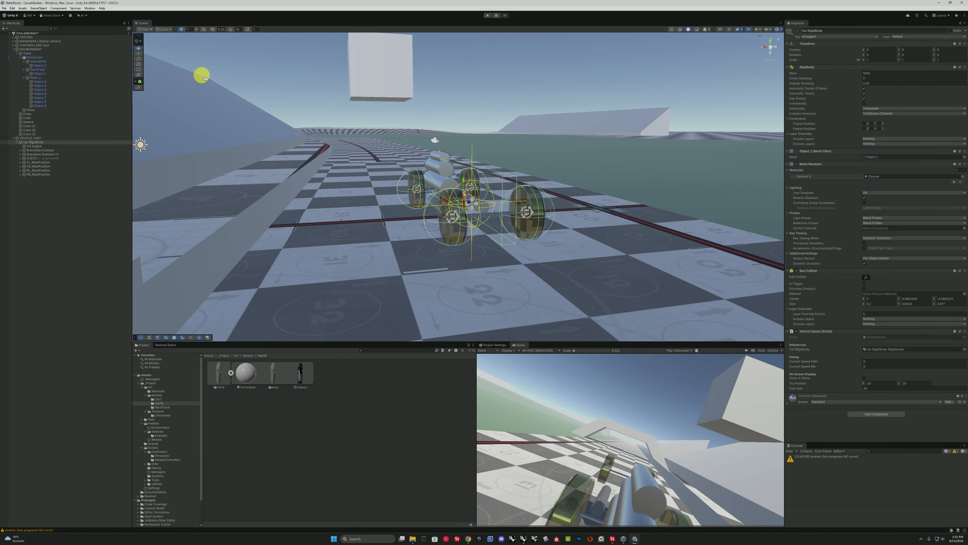
Place the Car10 model in the scene beside the cart, increase its import Scale Factor and reimport it.
left_click_drag(196, 342, 438, 292)
left_click(868, 55)
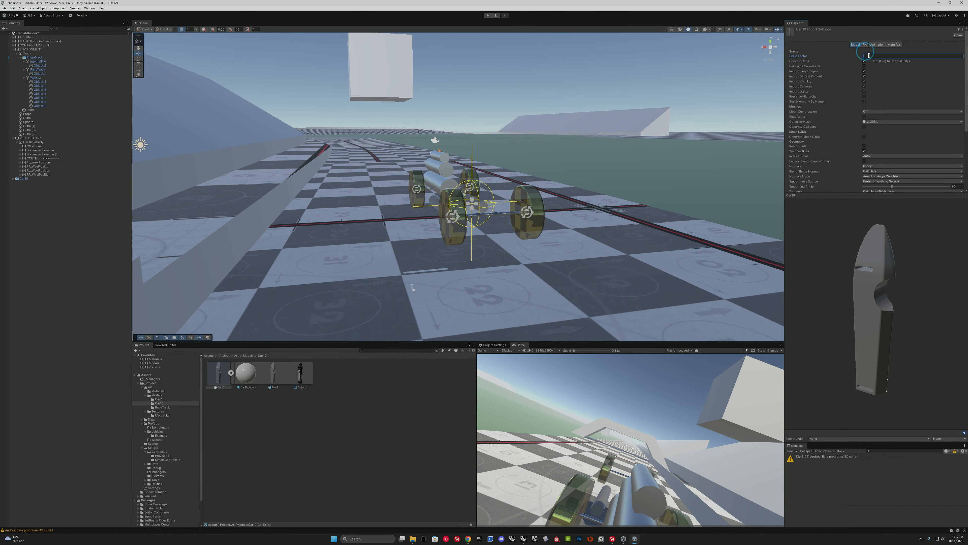
right_click(217, 375)
left_click(241, 484)
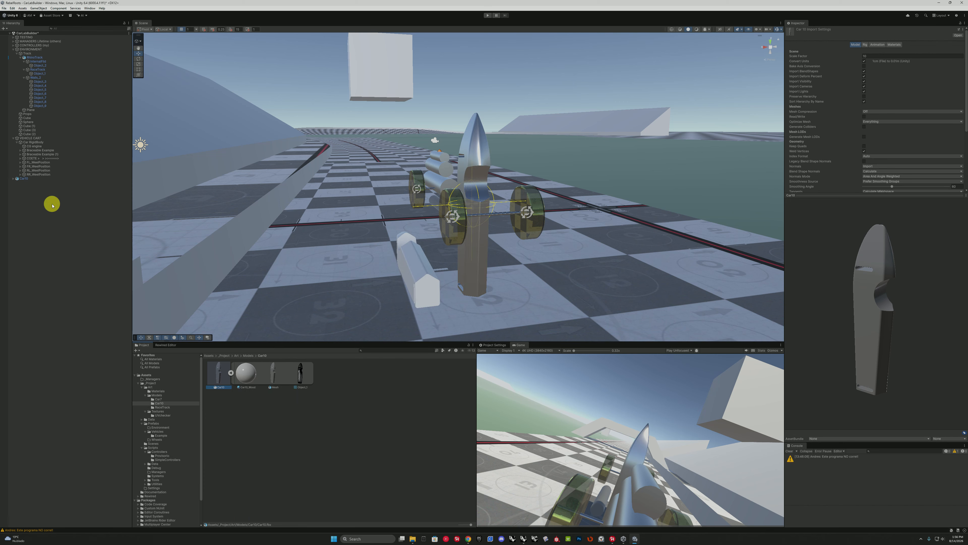
left_click(23, 179)
left_click_drag(449, 266, 492, 281, "alt")
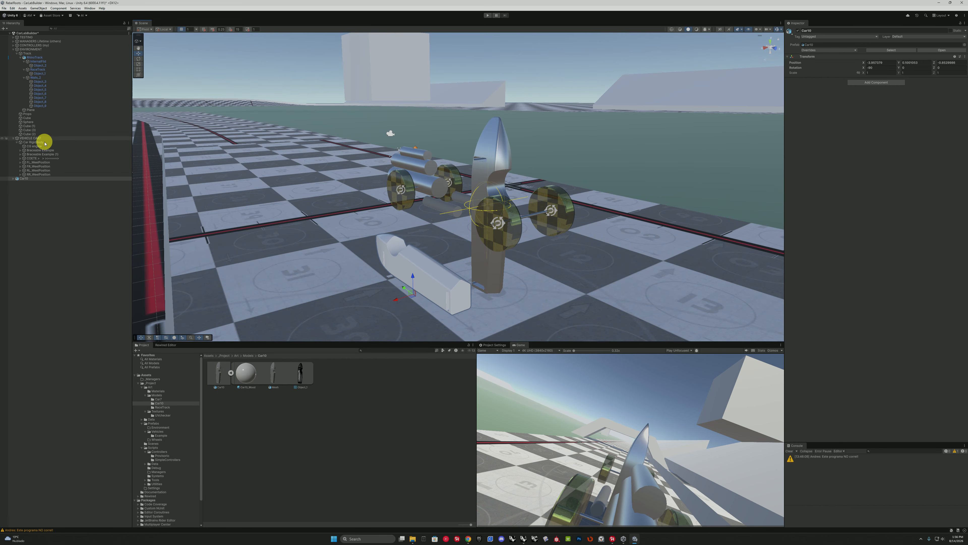
Remove the Mesh Filter and Mesh Renderer from Car RigidBody and nest Car10 under it at position 0, 0, 0.
left_click(43, 142)
left_click(964, 151)
left_click(959, 164)
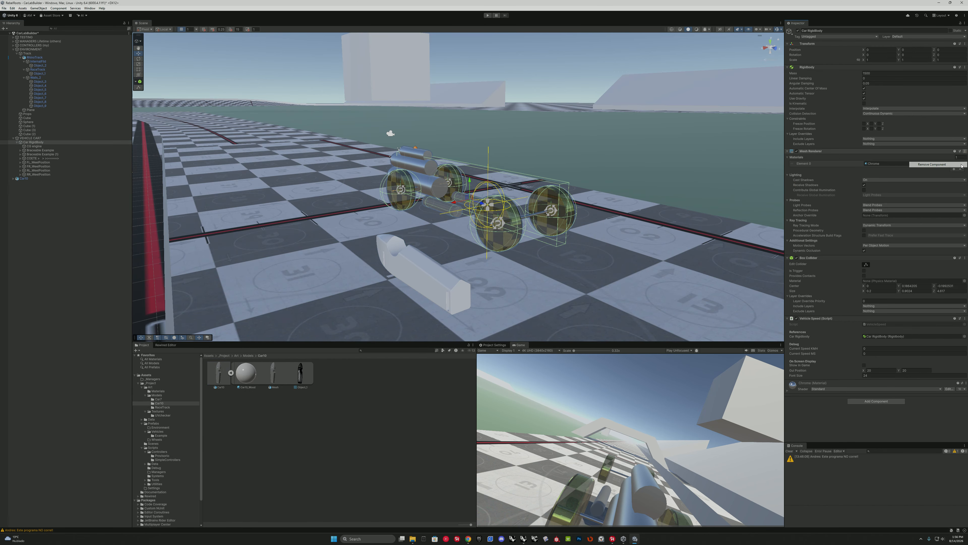
left_click(931, 164)
left_click(93, 178)
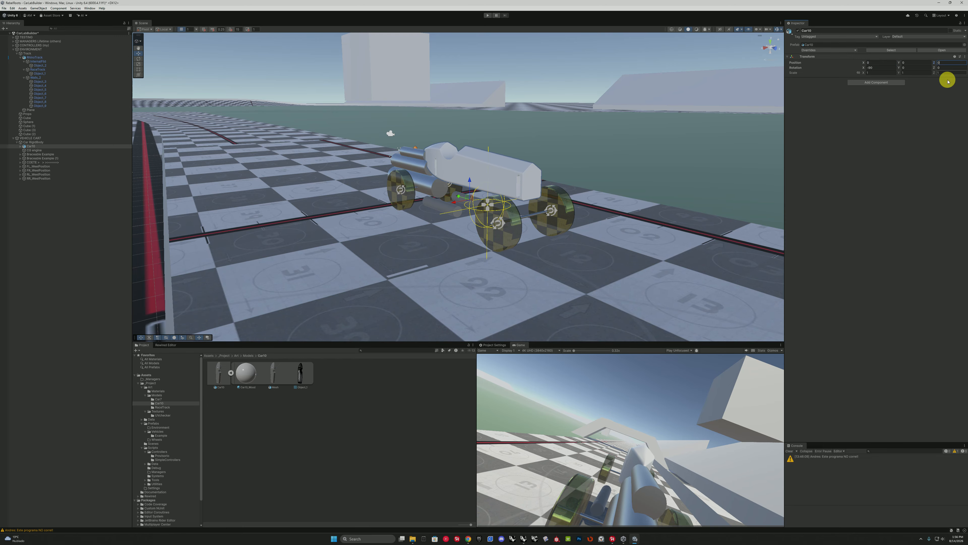
Deactivate the two Breakable Example cylinder objects nested under Car RigidBody.
left_click_drag(580, 161, 438, 226, "alt")
left_click_drag(437, 226, 454, 324, "alt")
left_click(467, 223)
left_click(450, 159, "shift")
left_click_drag(429, 163, 382, 172)
left_click_drag(382, 173, 435, 224, "alt")
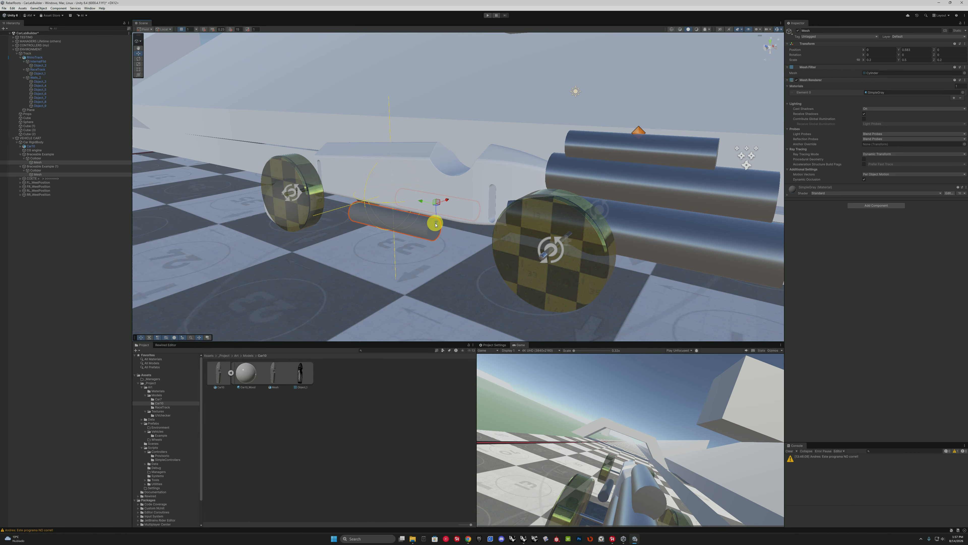
left_click(42, 162)
left_click(41, 175, "ctrl")
left_click(798, 31)
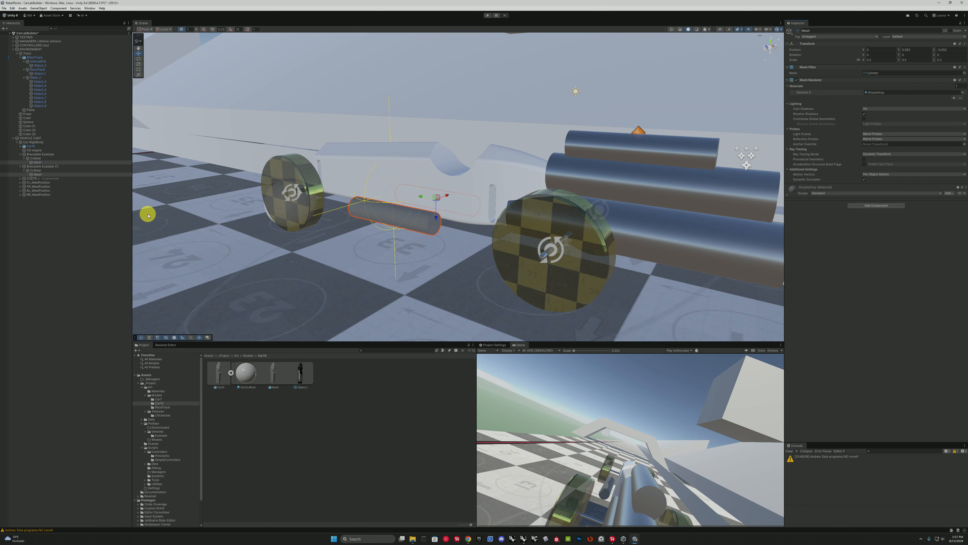
left_click(798, 31)
Examine the front and rear wheel position objects around the Car10 body from several angles.
left_click_drag(458, 152, 491, 244, "alt")
left_click_drag(391, 190, 493, 88, "alt")
left_click(38, 182)
left_click(39, 190)
left_click_drag(317, 171, 343, 236, "alt")
left_click(43, 194)
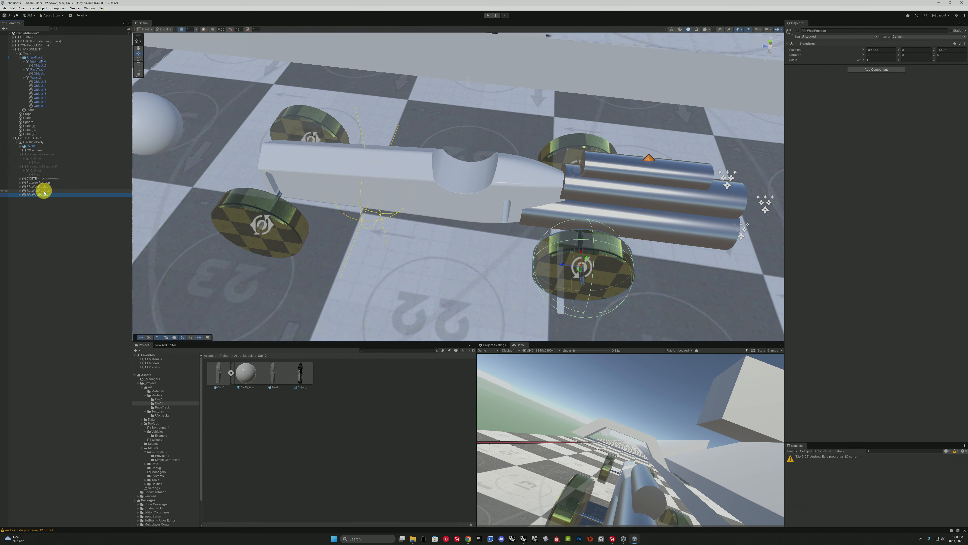
left_click_drag(489, 166, 406, 162, "alt")
scroll(565, 198, "up", 4)
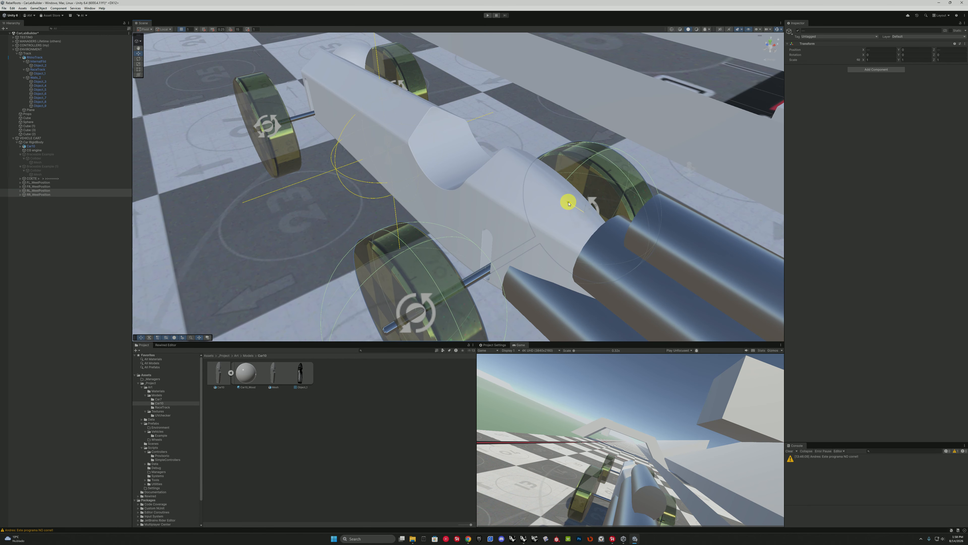
scroll(514, 194, "up", 5)
left_click_drag(569, 203, 421, 210, "alt")
scroll(578, 216, "down", 8)
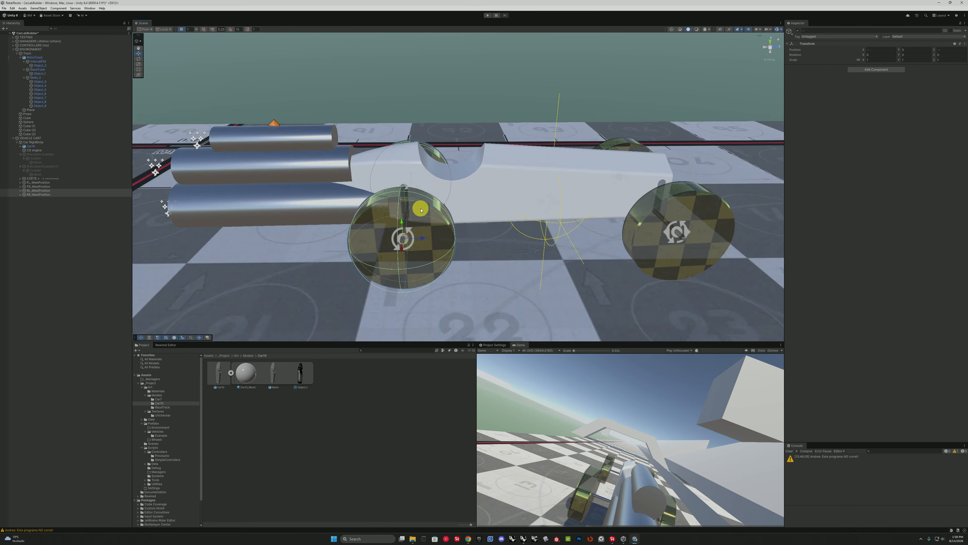
Deactivate the COHETE rocket group behind the Car10 body.
left_click(798, 31)
left_click_drag(667, 126, 622, 133, "alt")
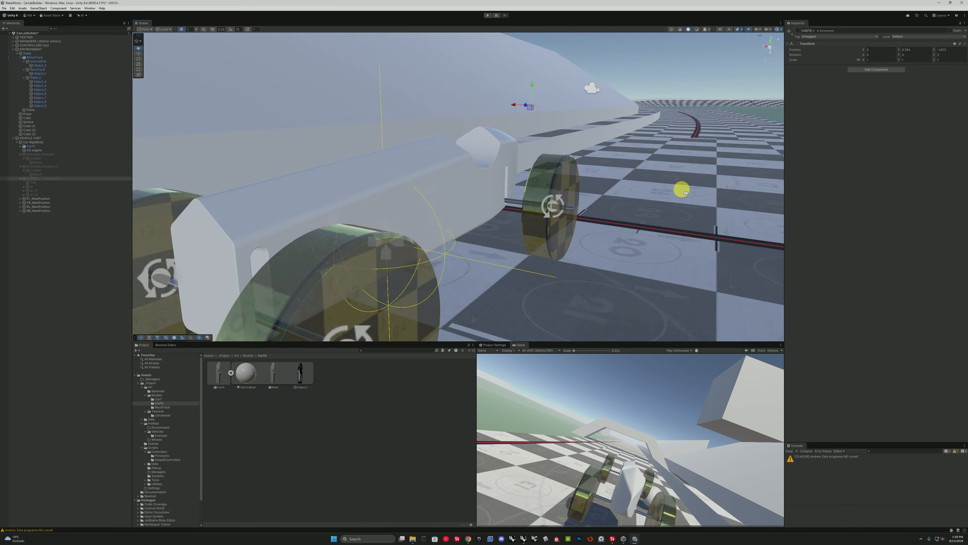
left_click_drag(685, 193, 388, 147, "alt")
Lower the Rigidbody mass of Car RigidBody and play-test the cart by driving it forward along the track.
left_click(37, 142)
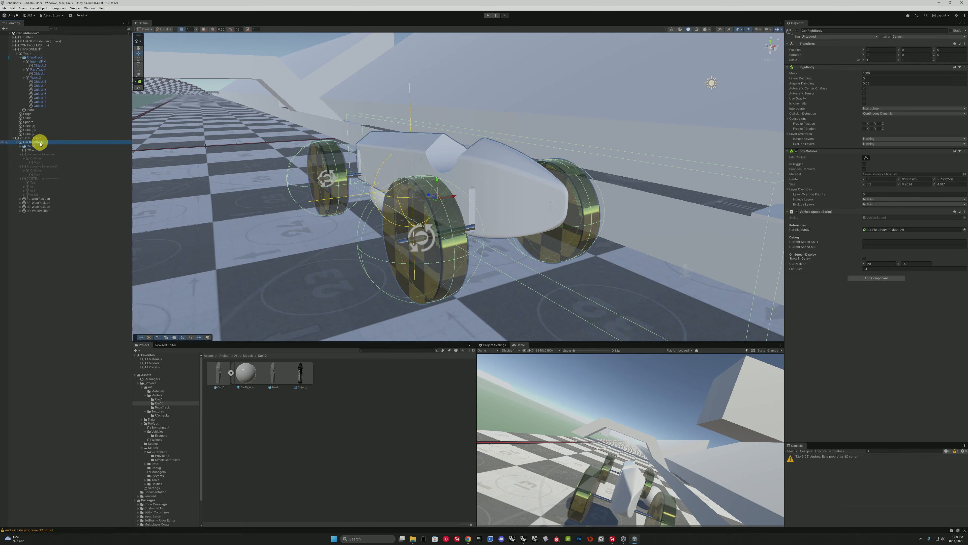
left_click(863, 73)
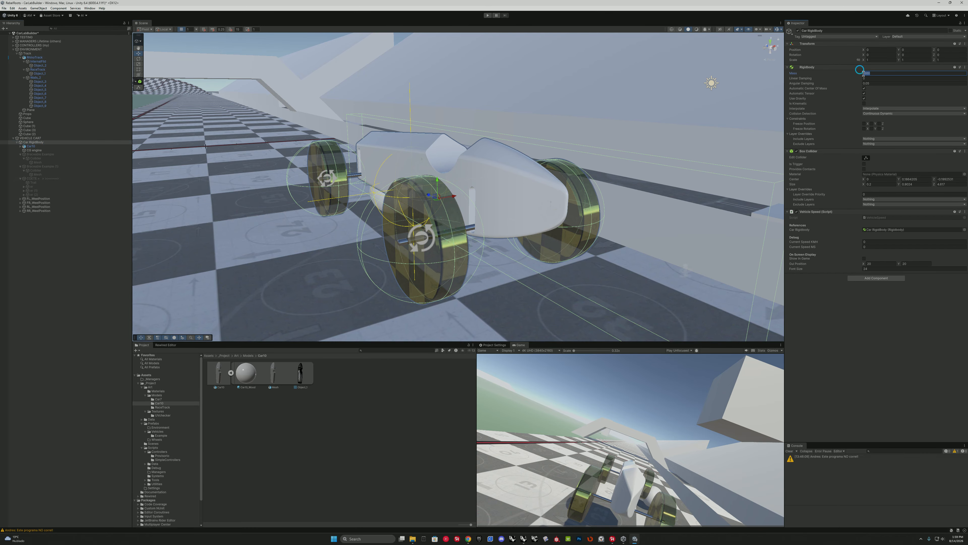
left_click(488, 15)
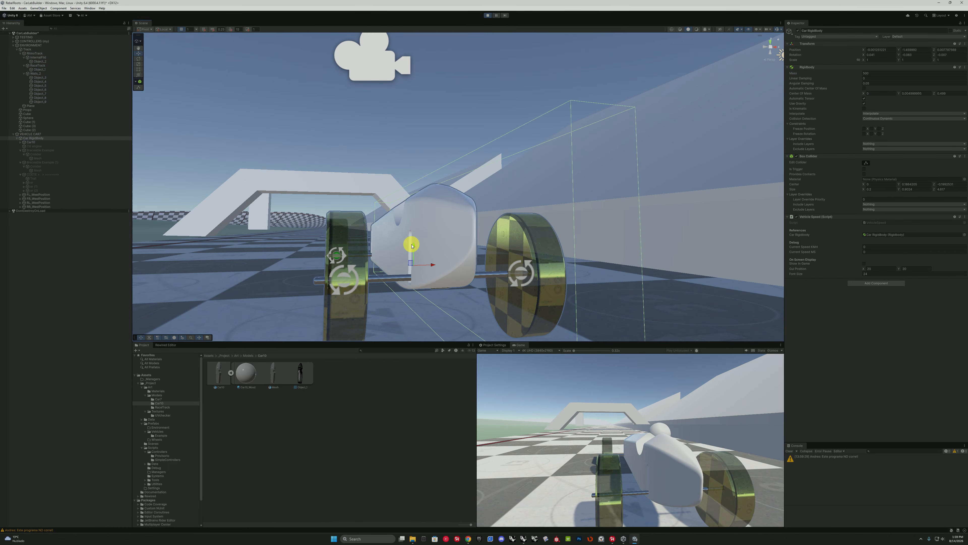
mouse_move(451, 285)
left_mouse_down("alt")
mouse_move(448, 93)
mouse_move(442, 313)
mouse_move(366, 211)
mouse_move(389, 238)
left_mouse_up("alt")
left_click(533, 382)
key("w")
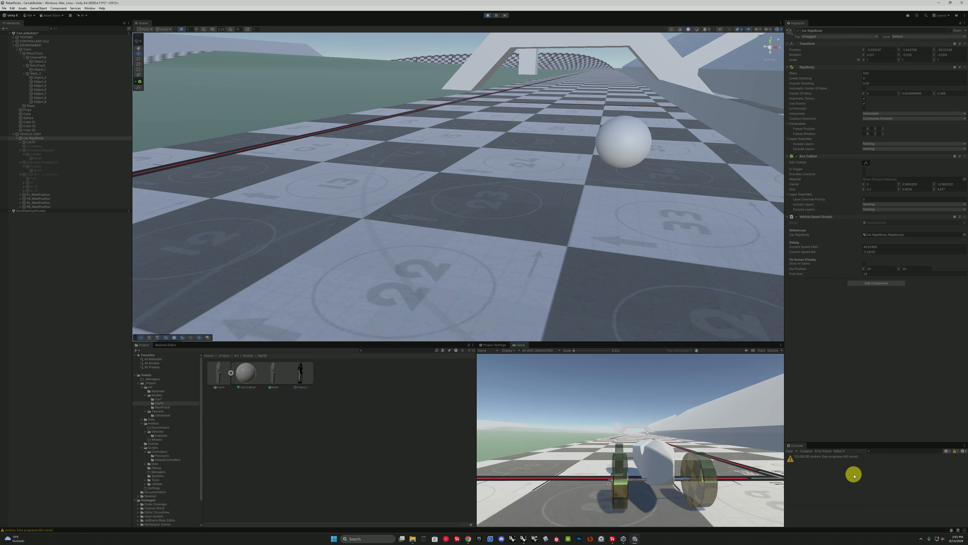
key("ctrl+p")
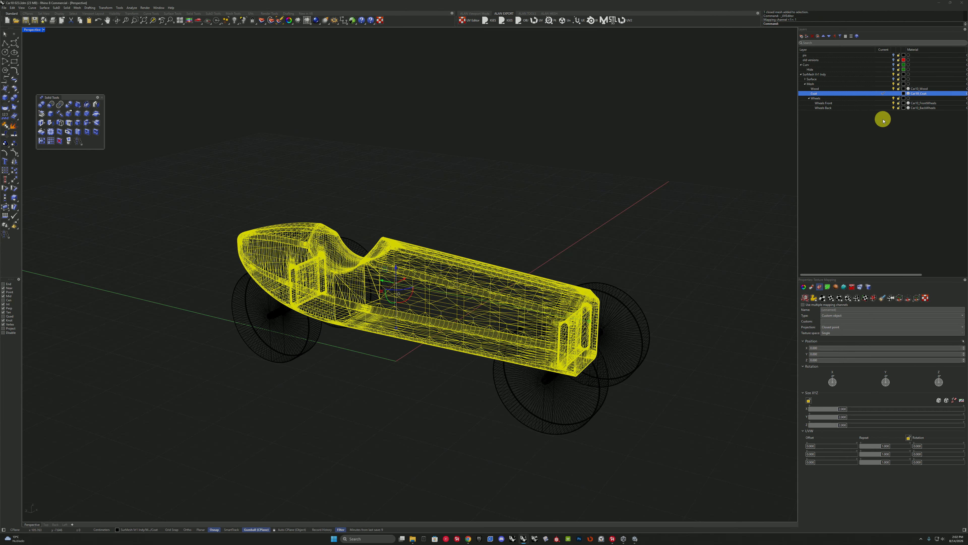
Switch to Rhino and look through the Car10_Coat material's detailed settings, including its bump and ambient occlusion map sections.
left_click(920, 93)
left_click(464, 261)
left_click(474, 316)
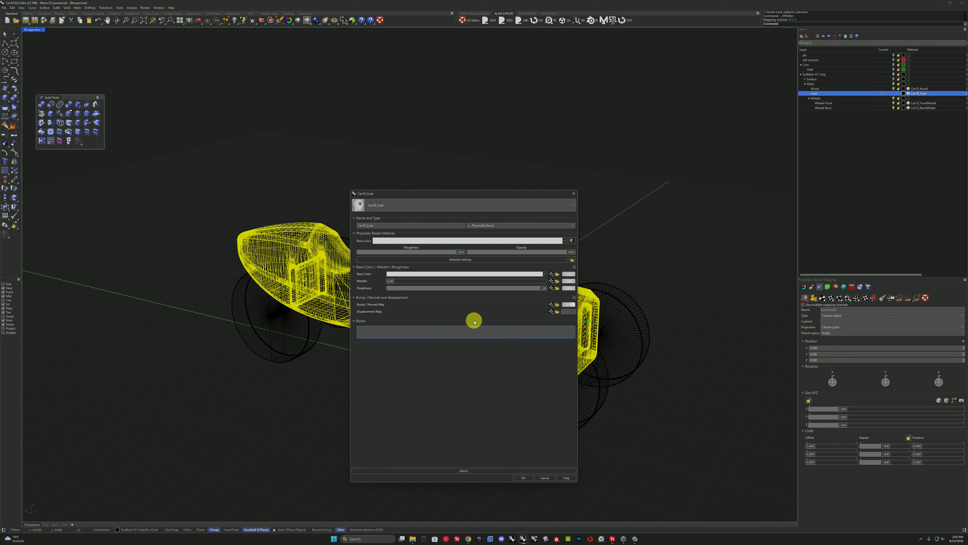
left_click(477, 259)
left_click(487, 320)
left_click(492, 260)
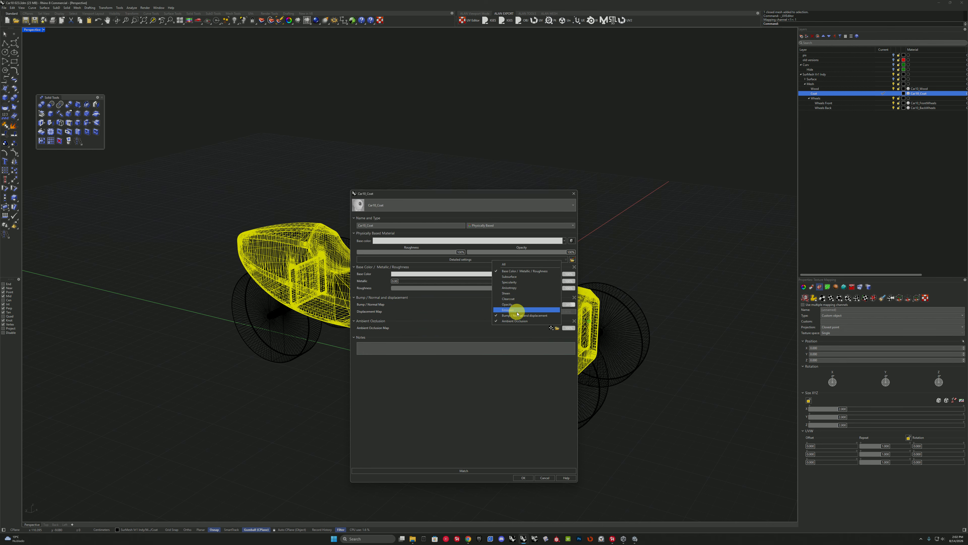
left_click(573, 193)
Launch Adobe Substance 3D Painter through Steam and dismiss the Steam offer window.
left_click(361, 539)
left_click(412, 343)
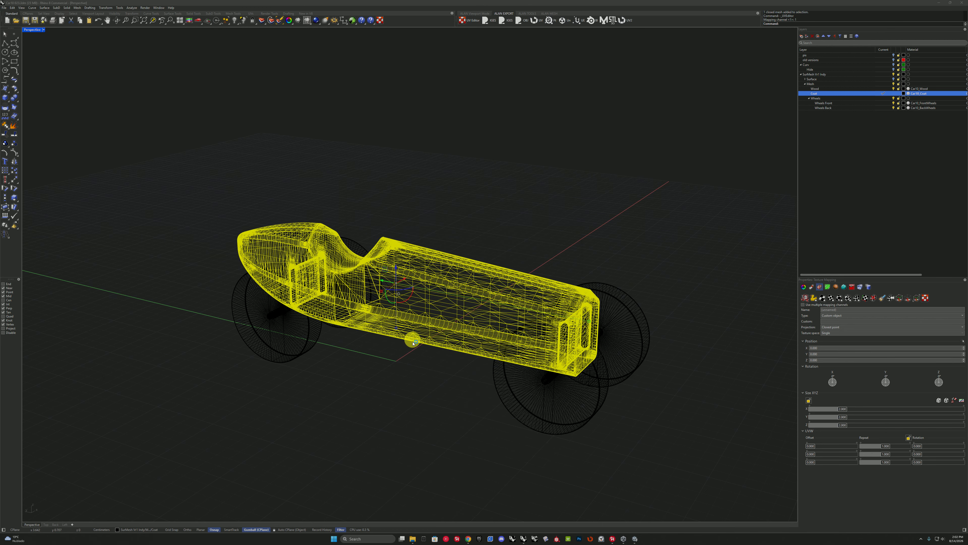
left_click(456, 273)
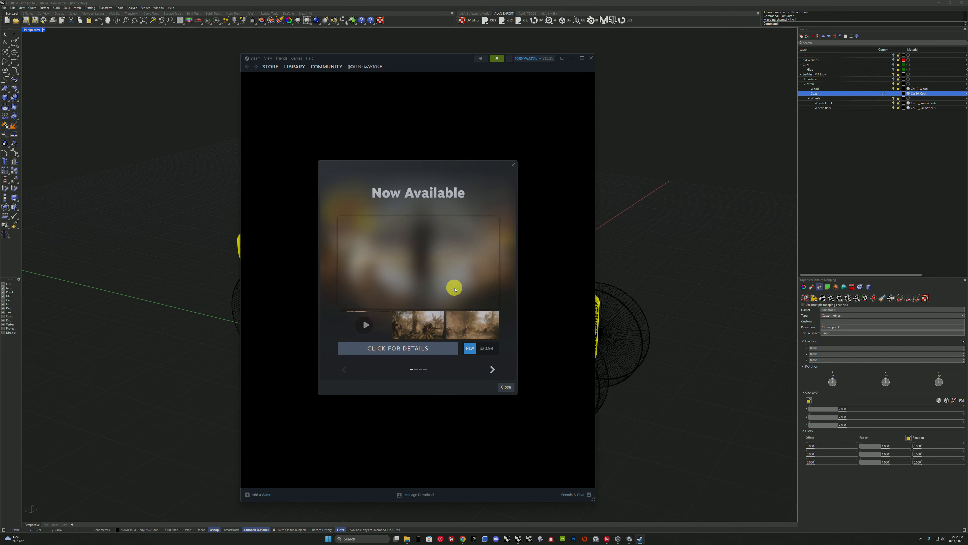
left_click(488, 319)
left_click(409, 374)
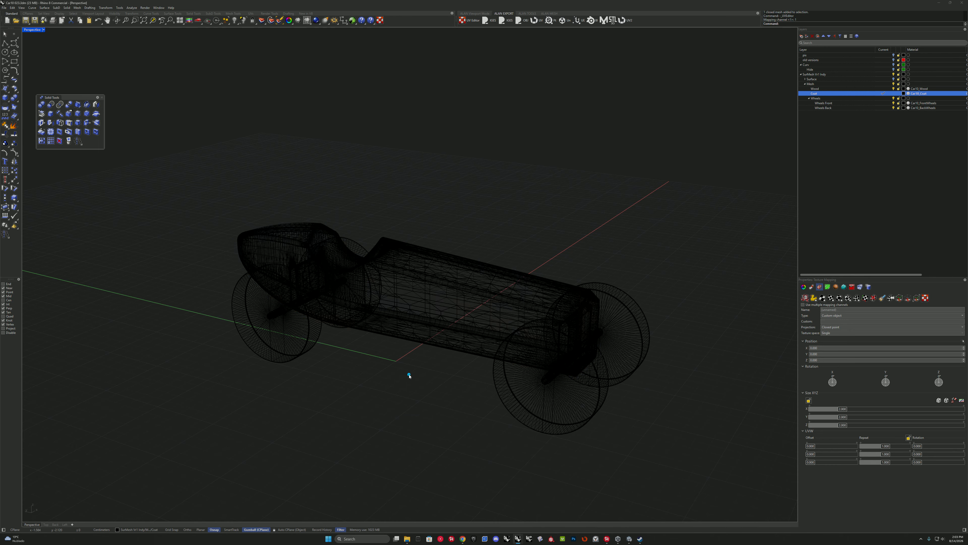
Select Painter Environment as the custom environment for reflections in Rhino's rendering settings.
right_click_drag(408, 375, 753, 292)
key("ctrl+a")
left_click(753, 292)
left_click_drag(967, 102, 300, 137)
left_click(329, 134)
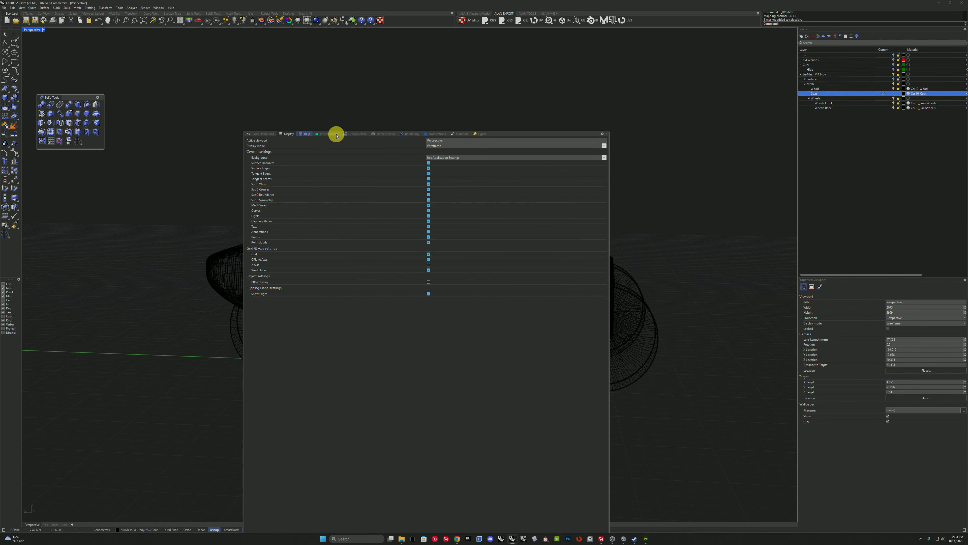
left_click(410, 133)
left_click(293, 259)
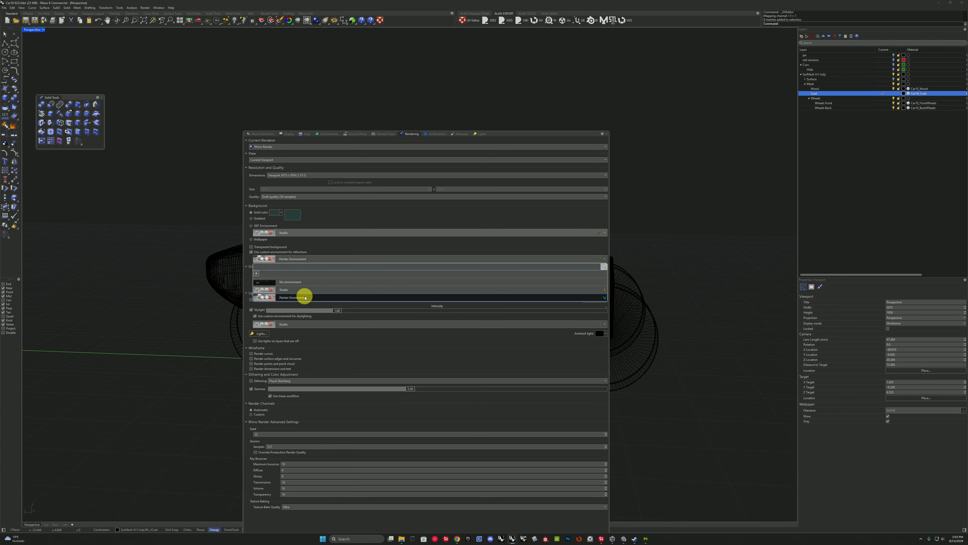
left_click(305, 297)
mouse_move(201, 275)
right_mouse_down()
mouse_move(394, 458)
mouse_move(488, 447)
right_mouse_up()
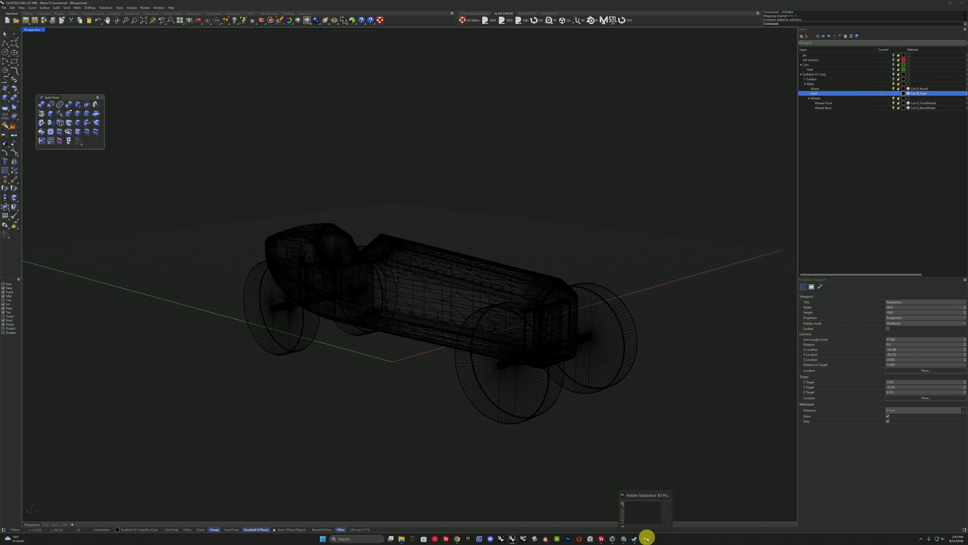
Switch to Substance 3D Painter and open the project CarWood10_3v.spp from the Car 10 folder.
left_click(647, 538)
left_click(5, 9)
left_click(15, 23)
left_click(318, 188)
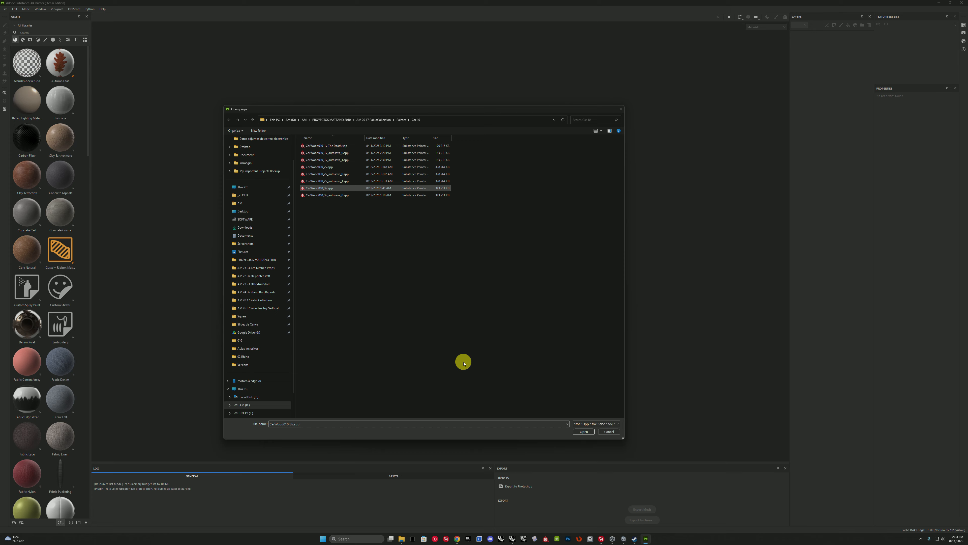
left_click(584, 432)
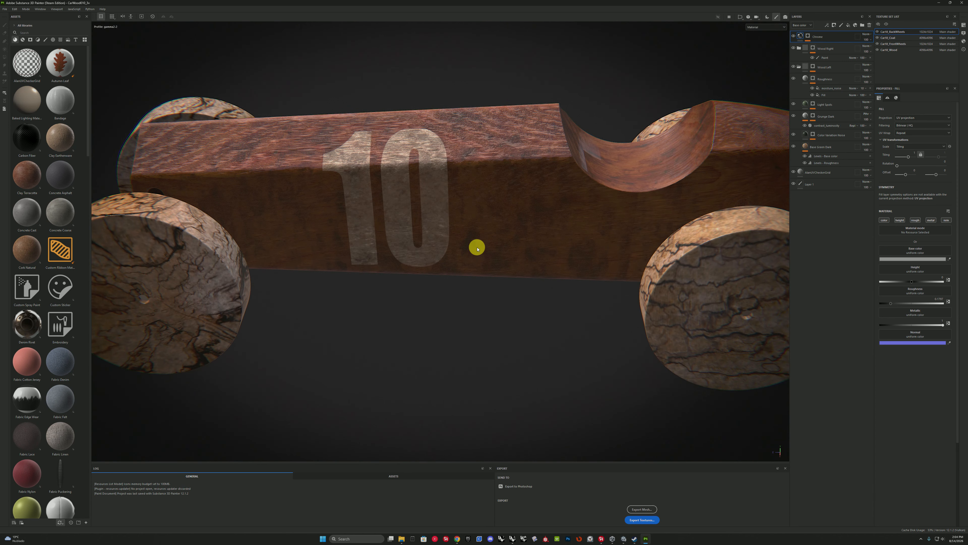
Review the texture export's output templates and general settings without exporting.
key("ctrl+shift+e")
left_click(373, 181)
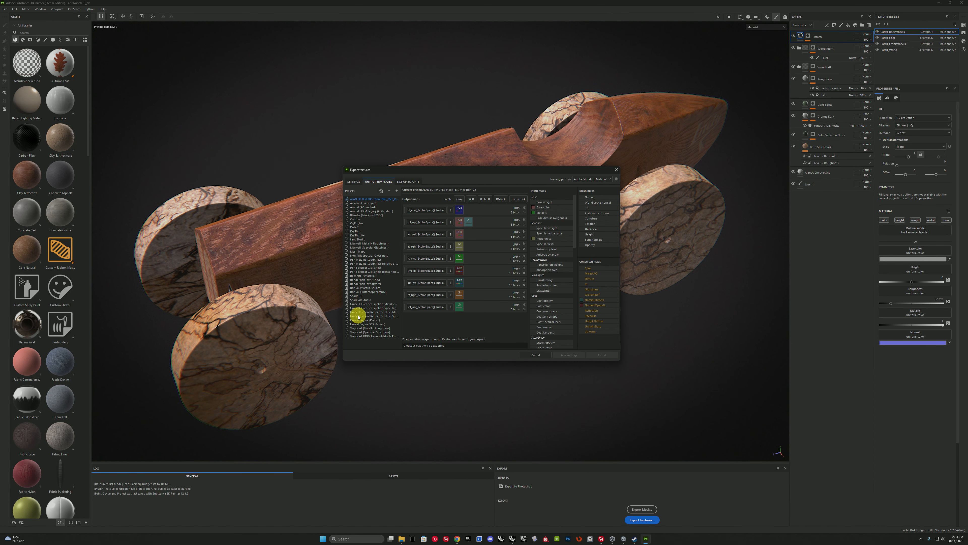
left_click(353, 181)
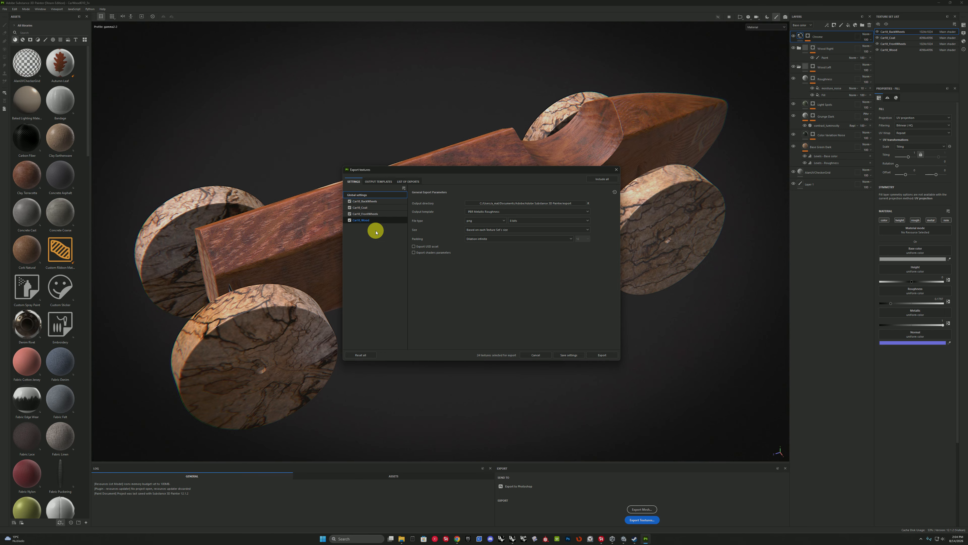
key("Escape")
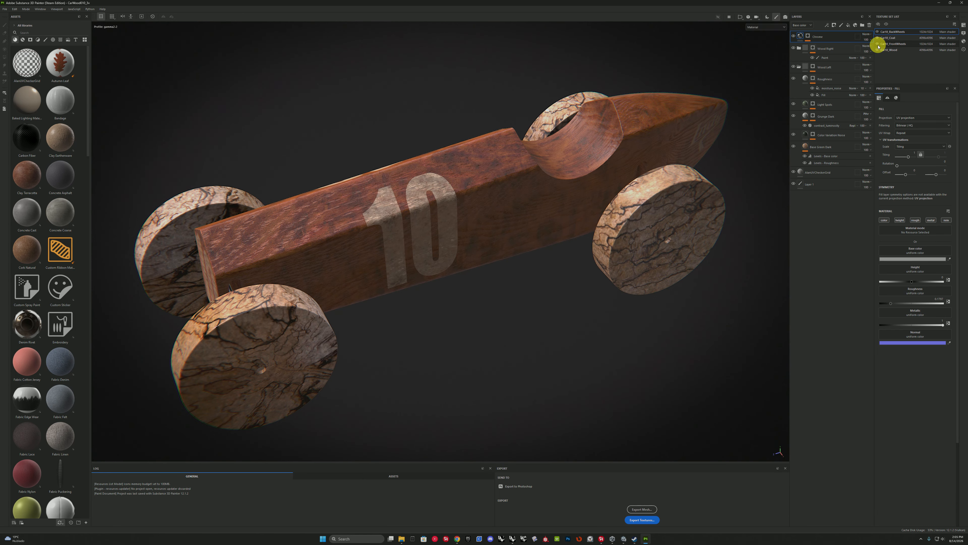
Toggle the visibility of Car10_FrontWheels and Car10_Wood to identify them, and make Car10_Wood the active texture set.
left_click(878, 44)
left_click(878, 44)
left_click(877, 49)
left_click(877, 50)
left_click(900, 49)
left_click_drag(384, 227, 478, 211, "alt")
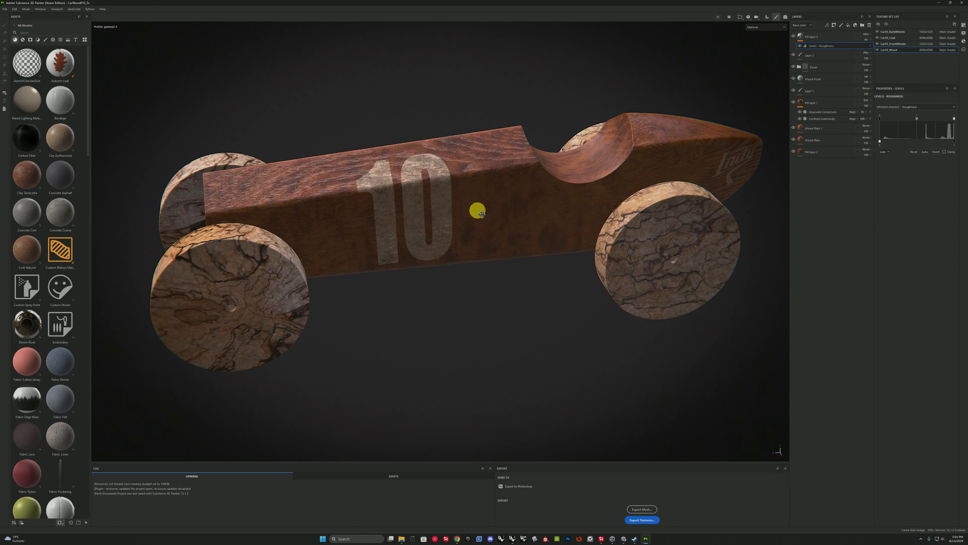
Set up the texture export to include only Car10_Wood with the custom 3D TEXTURES Store PBR_Met_Rgh output template.
left_click(5, 9)
left_click(26, 87)
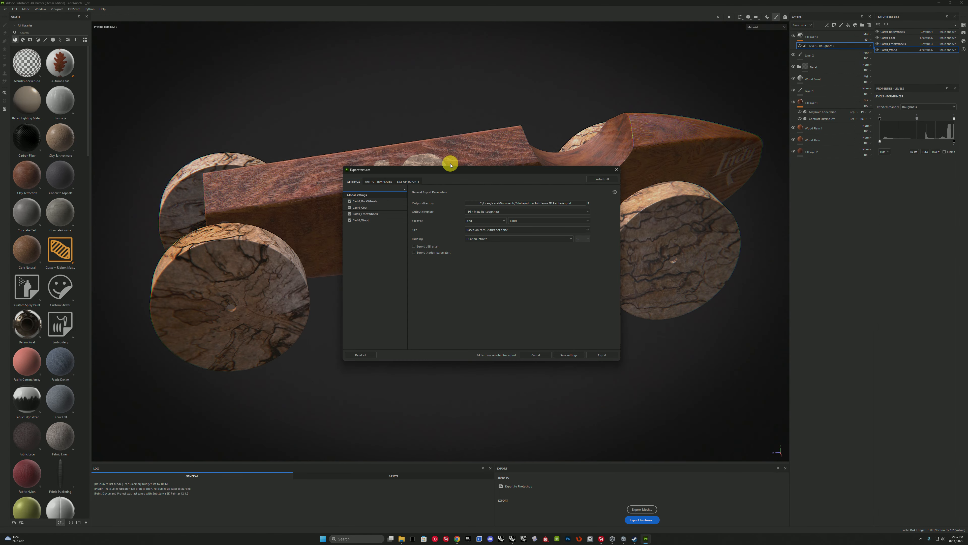
left_click(382, 223)
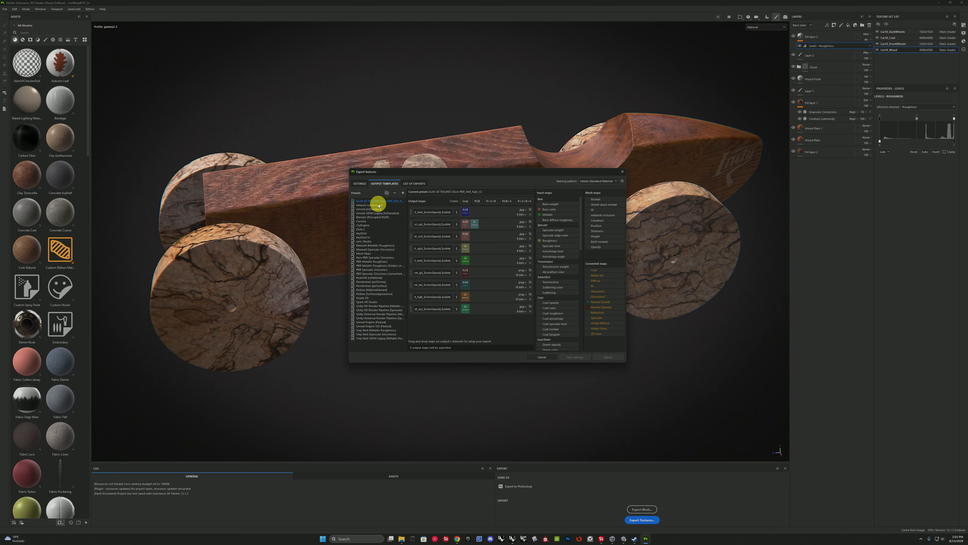
left_click(371, 198)
left_click(525, 213)
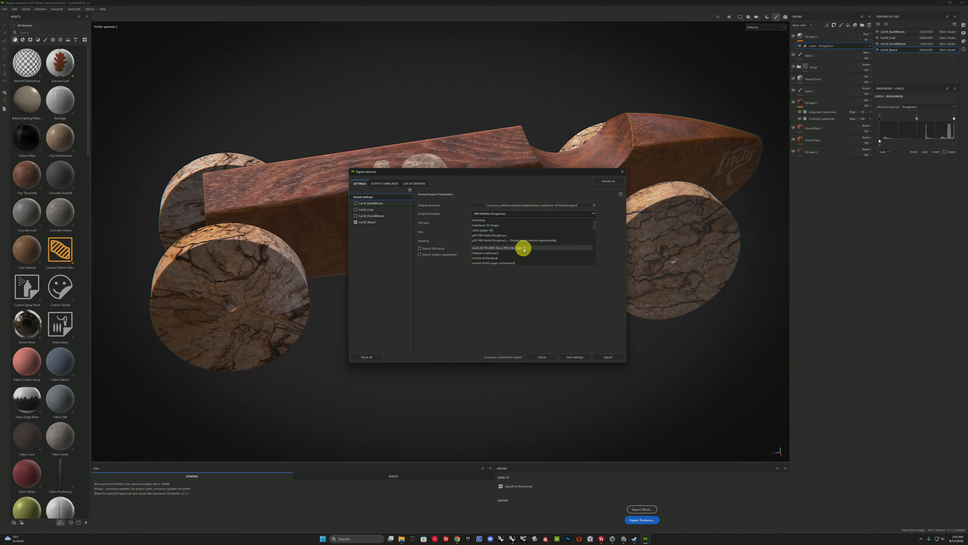
left_click(512, 258)
left_click(511, 213)
Review the output maps of the custom PBR_Met_Rgh template and keep it as the global output template.
left_click(385, 184)
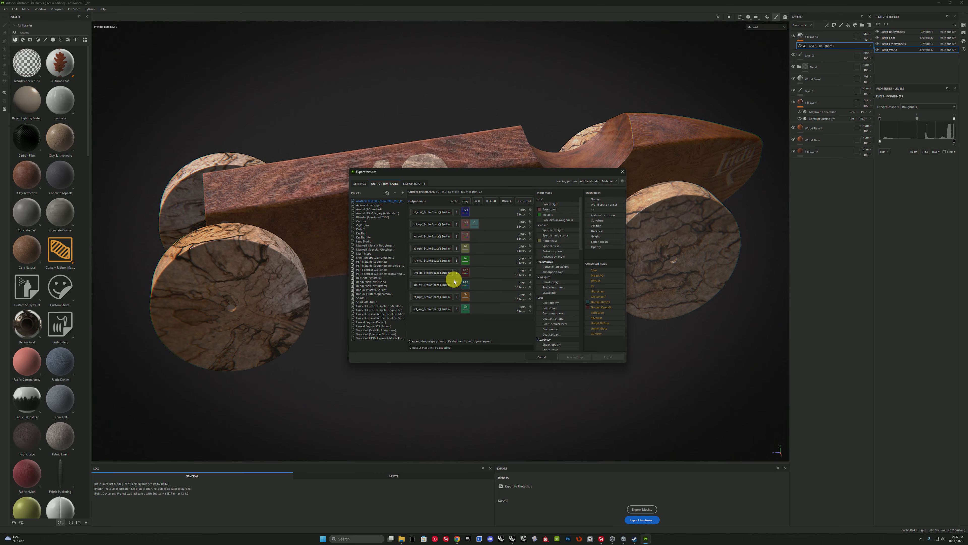
left_click(360, 184)
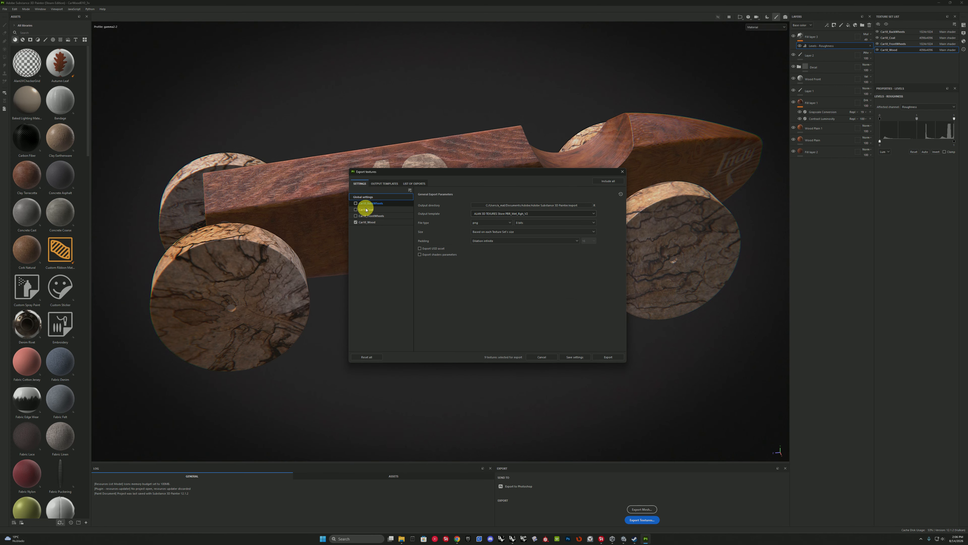
left_click(534, 213)
left_click(536, 263)
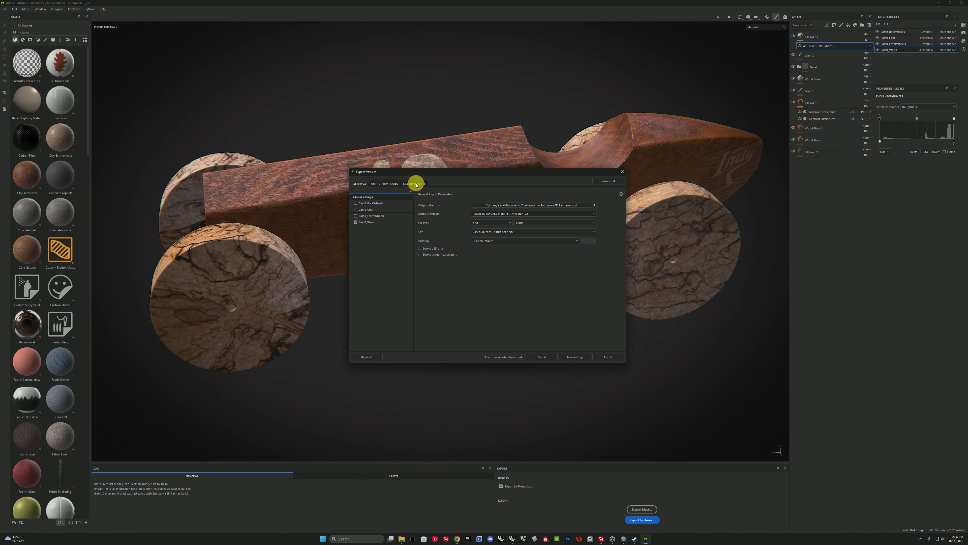
Browse the output templates available for Car10_Wood and compare the custom preset's maps with the Amazon Lumberyard preset.
left_click(385, 221)
left_click(473, 206)
scroll(534, 229, "down", 10)
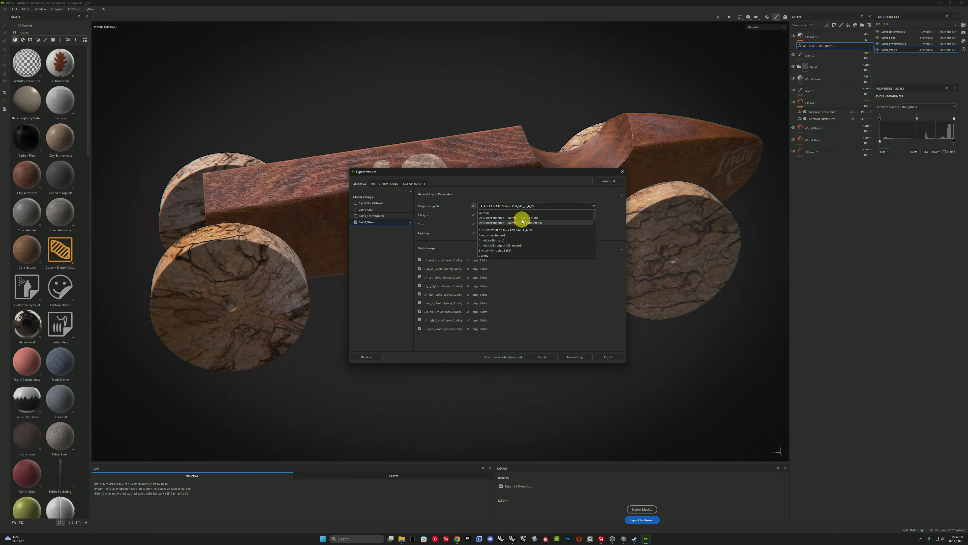
left_click(385, 183)
left_click(374, 205)
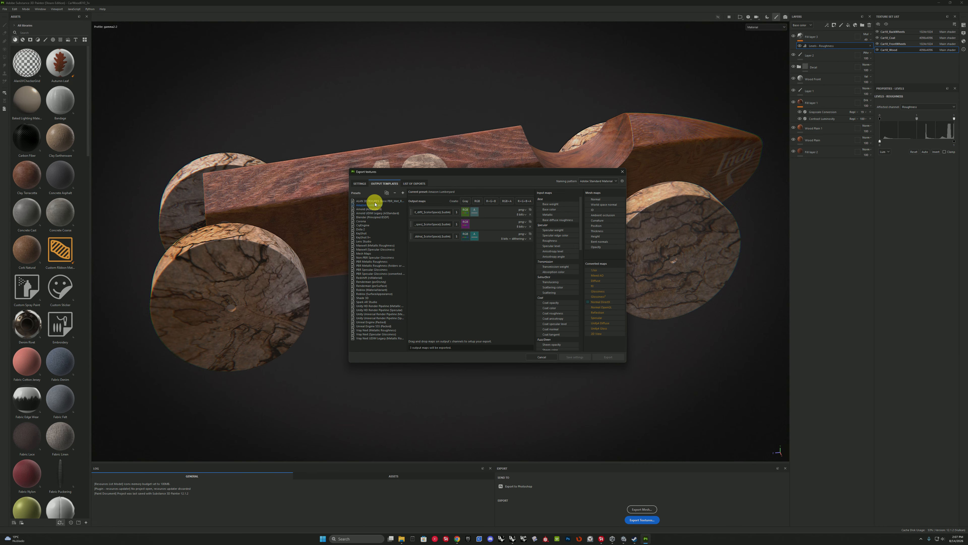
left_click(375, 201)
left_click(359, 183)
Try other output templates for Car10_Wood and settle on the custom 3D TEXTURES Store PBR_Met_Rgh_V2 template.
left_click(507, 206)
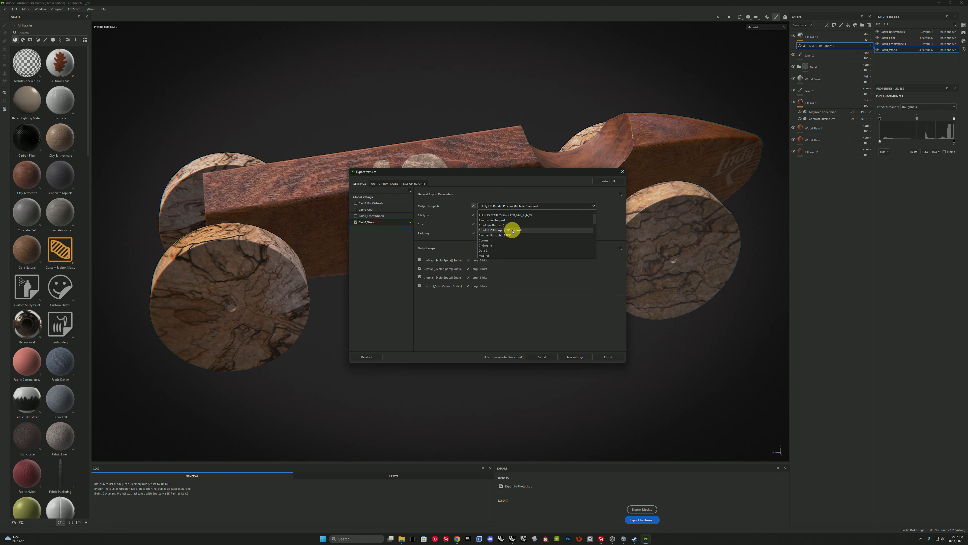
left_click(511, 231)
left_click(504, 205)
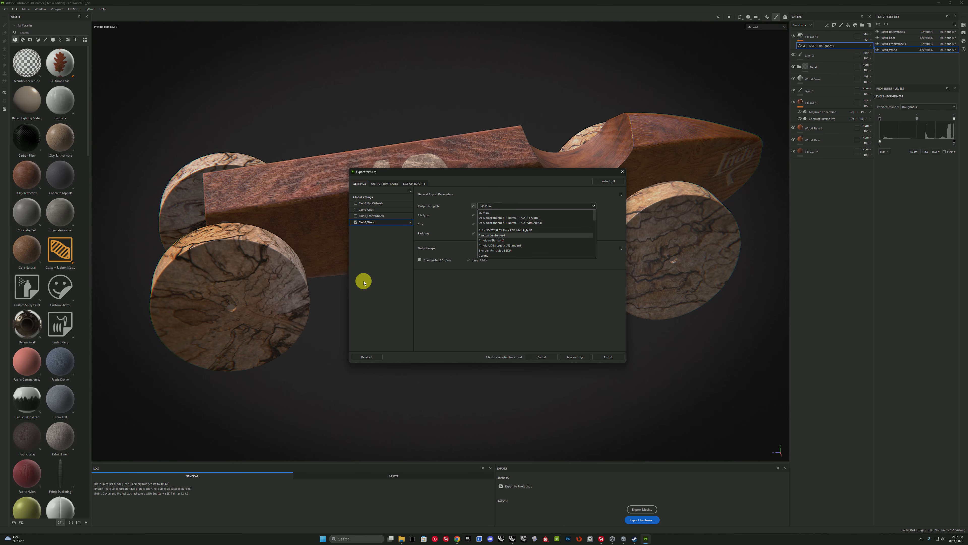
left_click(380, 197)
left_click(513, 213)
left_click(393, 222)
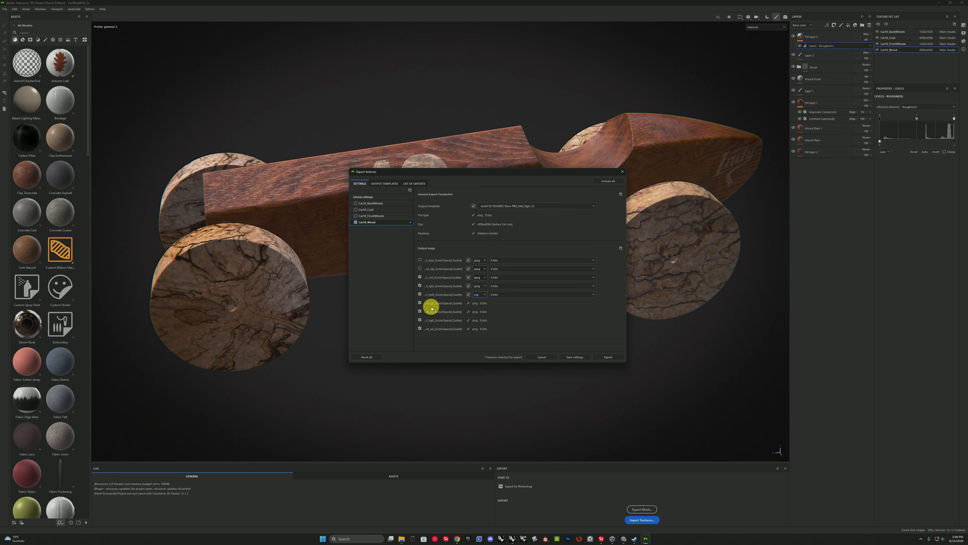
Export Car10_Wood's normal maps as 16-bit PNG and its ambient occlusion as JPG, check the export list and save the settings.
left_click(470, 303)
left_click(499, 312)
left_click(498, 332)
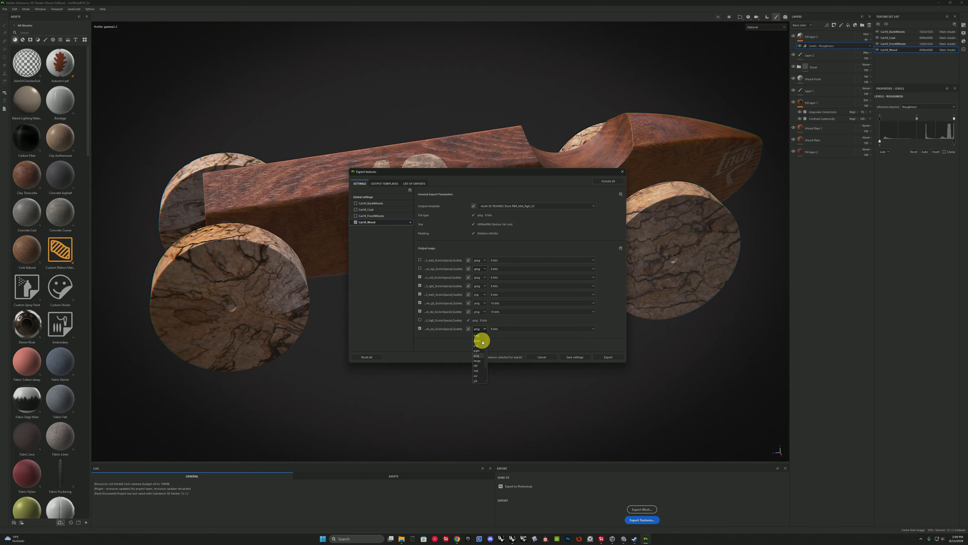
left_click(478, 340)
left_click(414, 184)
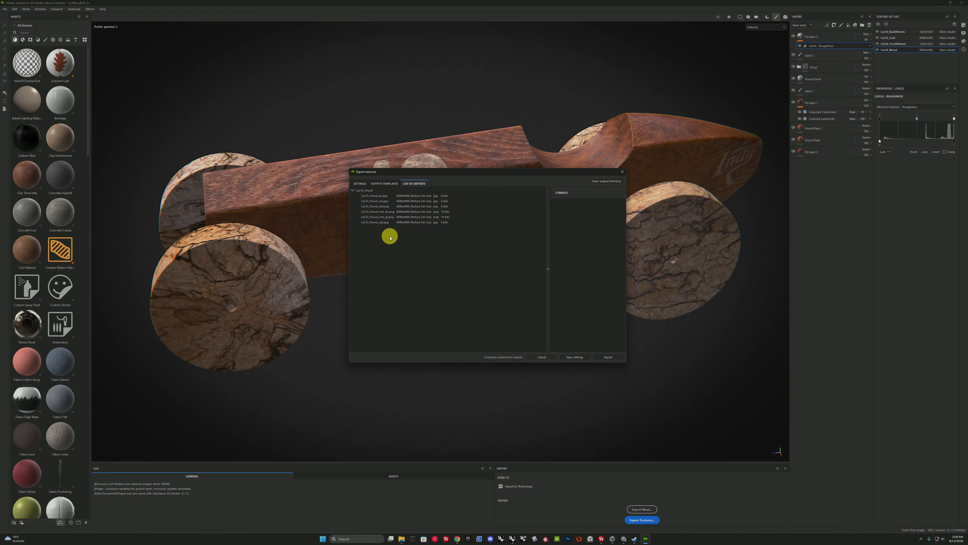
left_click(572, 357)
Reopen the texture export and browse to the collection project's Textures\Rhino folder for the output directory.
left_click(5, 9)
left_click(22, 80)
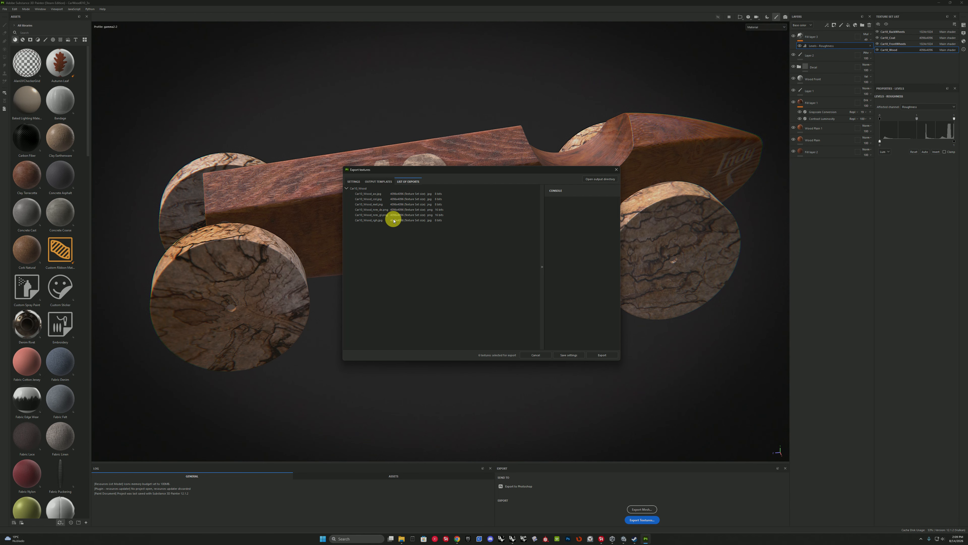
left_click(356, 182)
left_click(583, 203)
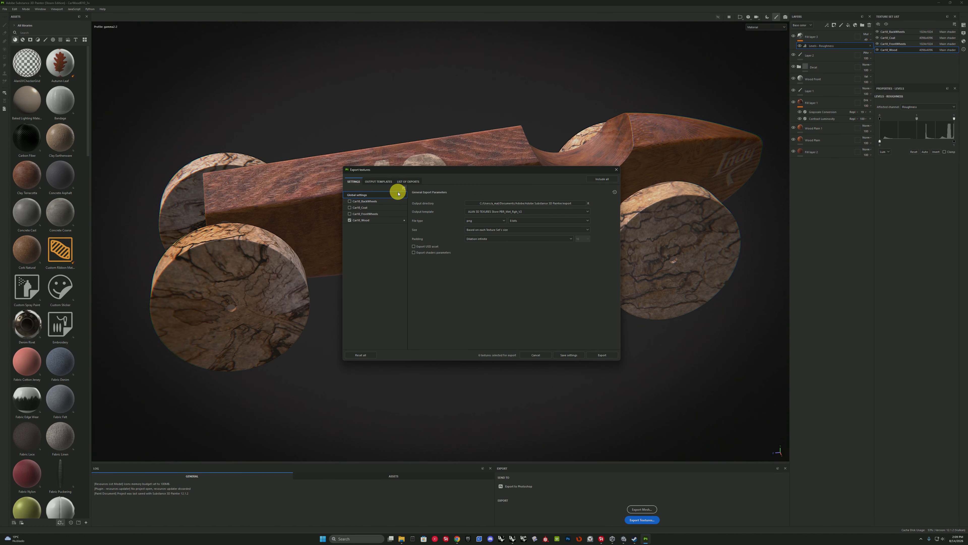
left_click(416, 355)
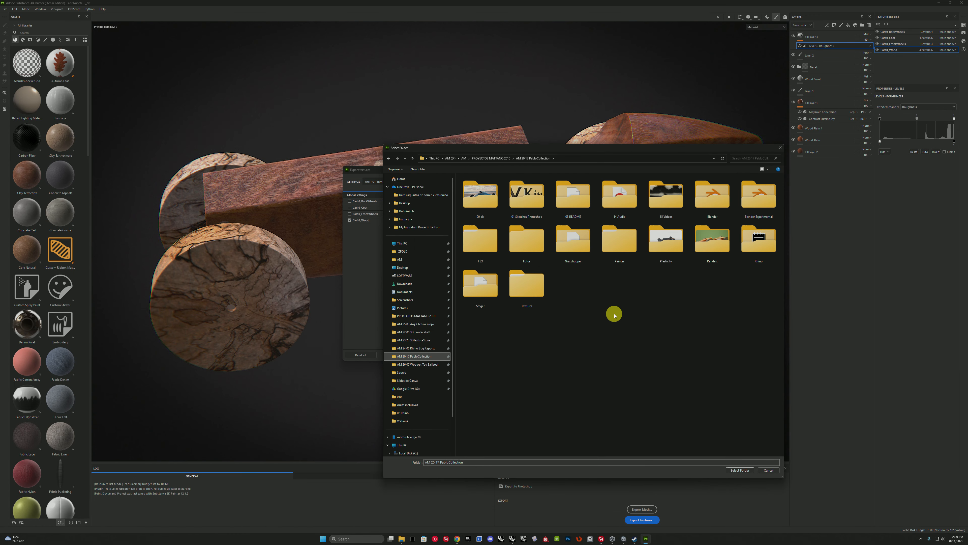
double_click(535, 305)
double_click(472, 191)
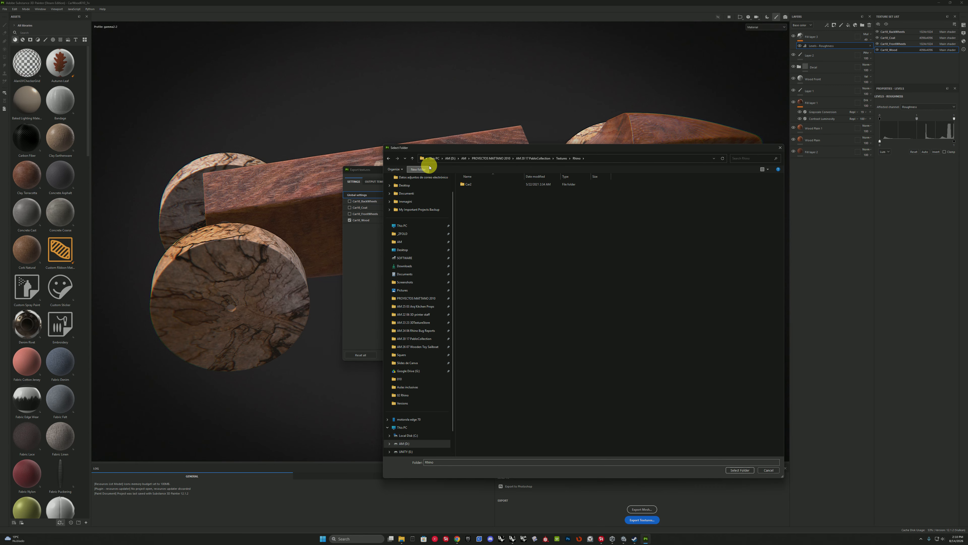
Create a Car10 folder inside Textures\Rhino and use it as the output directory.
left_click(430, 168)
type("Car10")
key("Return")
key("Return")
left_click(610, 158)
left_click(740, 470)
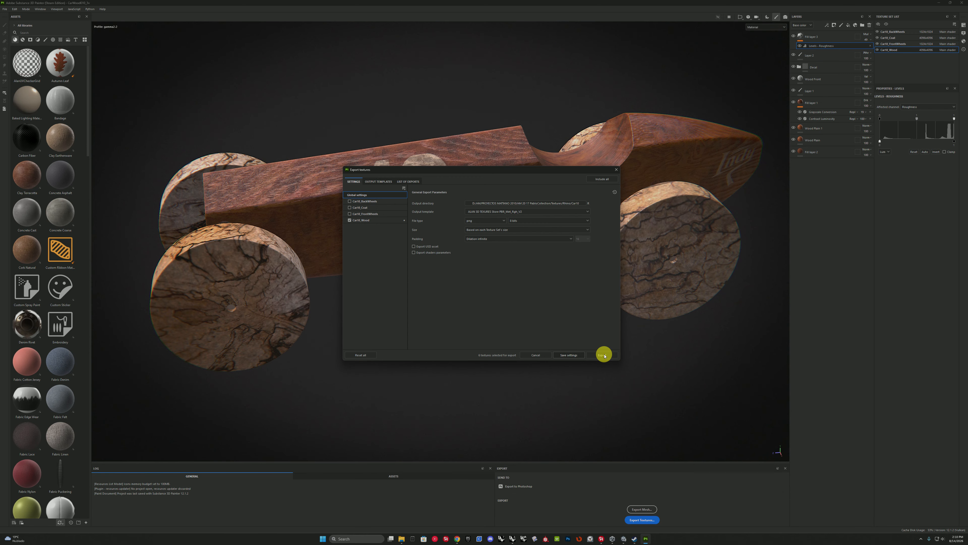
Export the Car10_Wood textures and open their output folder.
left_click(604, 355)
left_click(598, 181)
left_click_drag(352, 15, 362, 79)
left_click(616, 169)
left_click(938, 3)
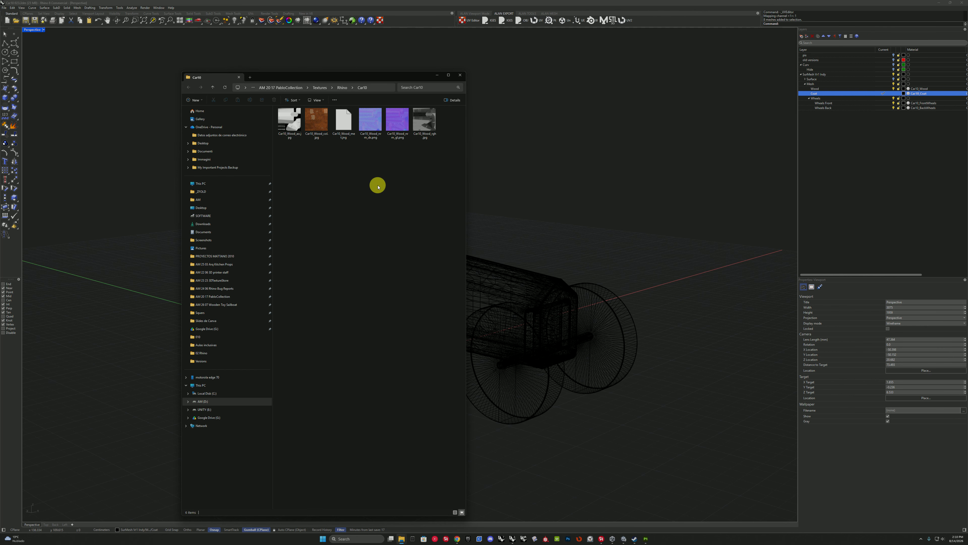
In Rhino, add base color, metallic and roughness maps to the Car10_Wood material and load Car10_Wood_col as base color.
left_click(376, 87)
left_click(480, 268)
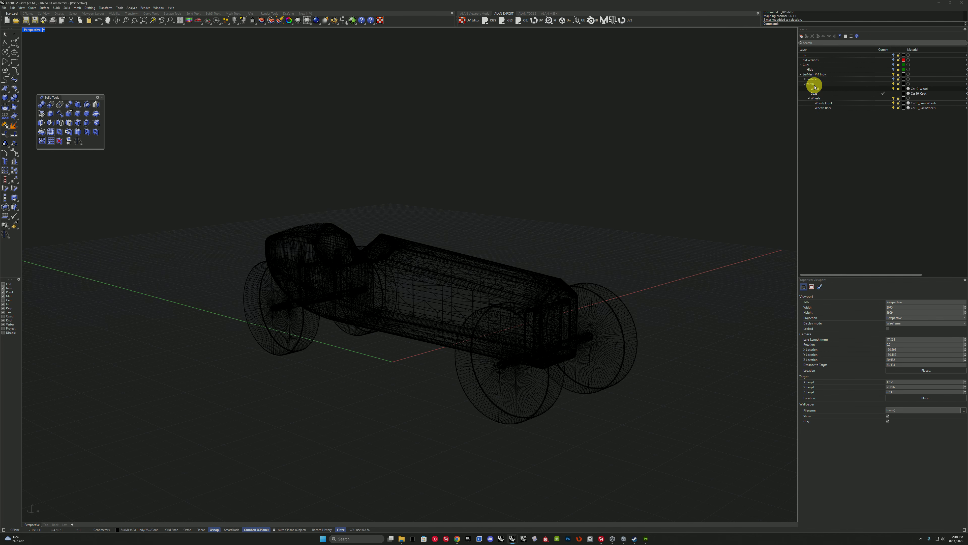
left_click(918, 90)
left_click(464, 284)
left_click(470, 297)
left_click(572, 80)
key("ctrl+v")
key("Return")
double_click(499, 114)
Assign Car10_Wood_rgh as the material's roughness map and Car10_Wood_nrm_gl as its bump/normal map.
left_click(557, 301)
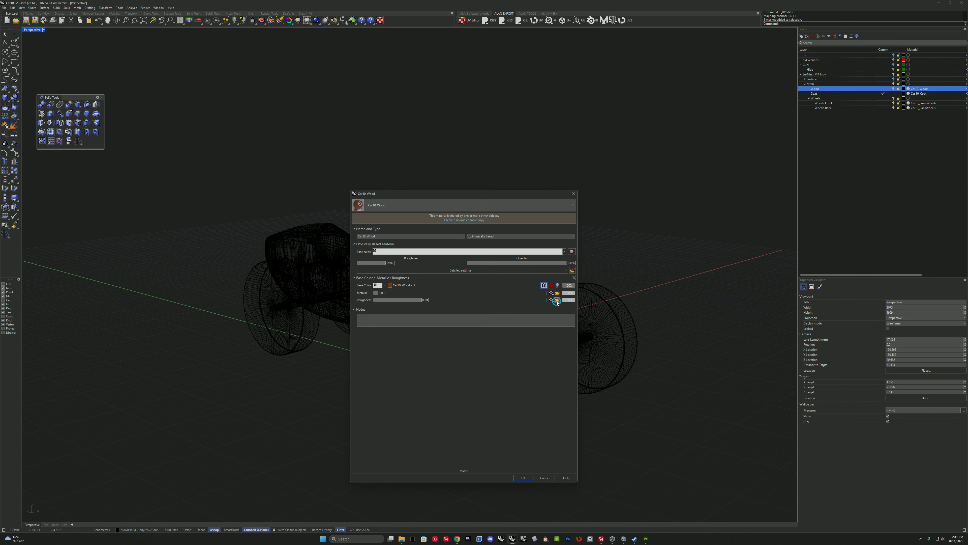
double_click(579, 116)
left_click(557, 293)
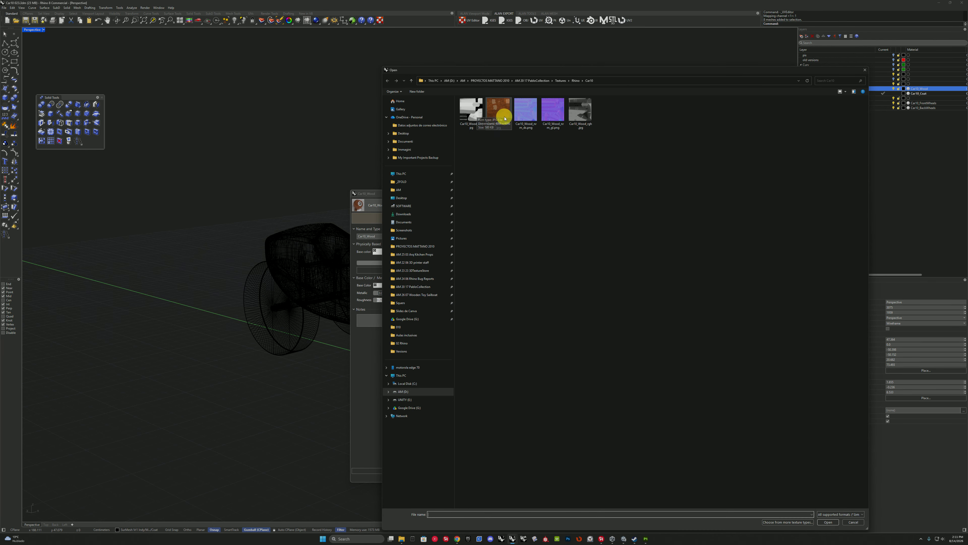
left_click(865, 71)
left_click(557, 316)
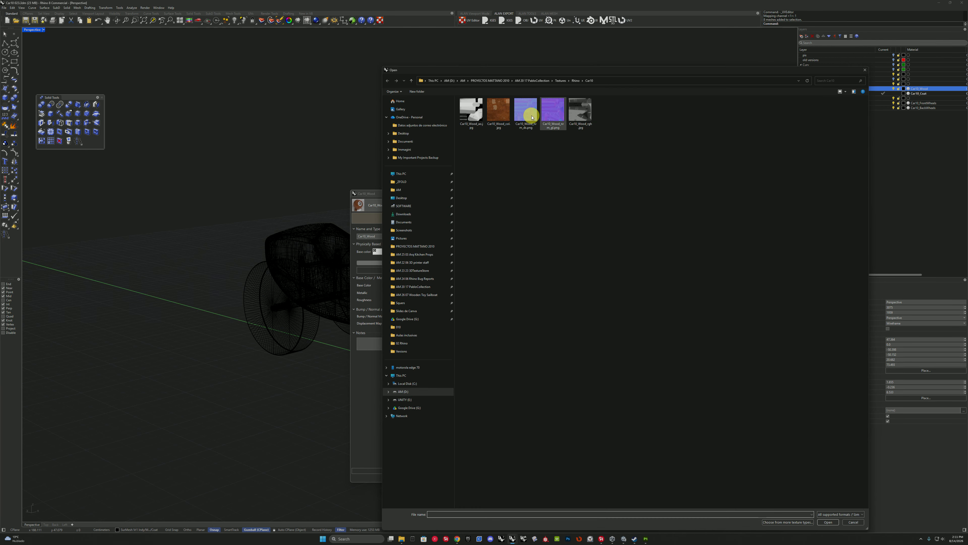
key("Escape")
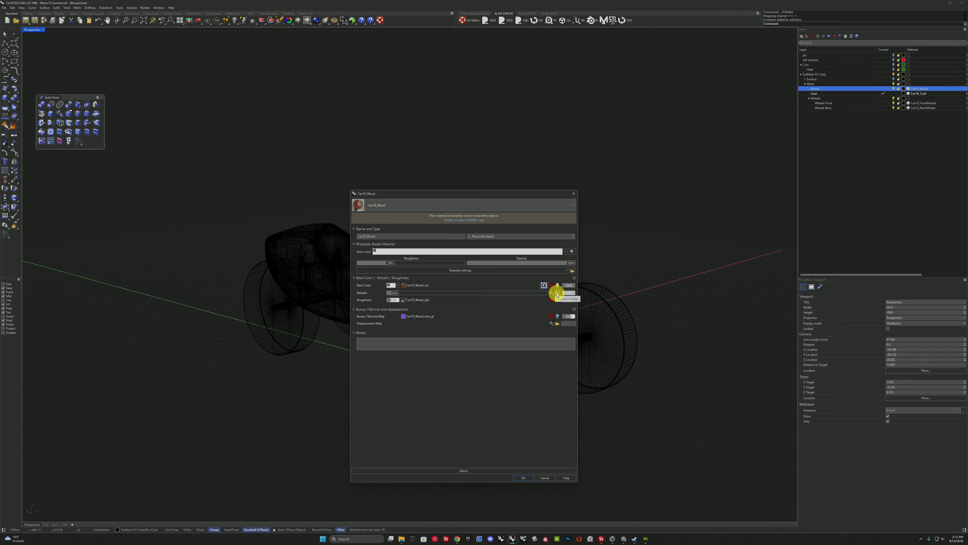
left_click(557, 293)
left_click(864, 71)
Add Car10_Wood_ao.jpg as the material's ambient occlusion map and make the Wood layer current.
left_click(460, 270)
left_click(469, 343)
left_click(556, 339)
left_click(471, 113)
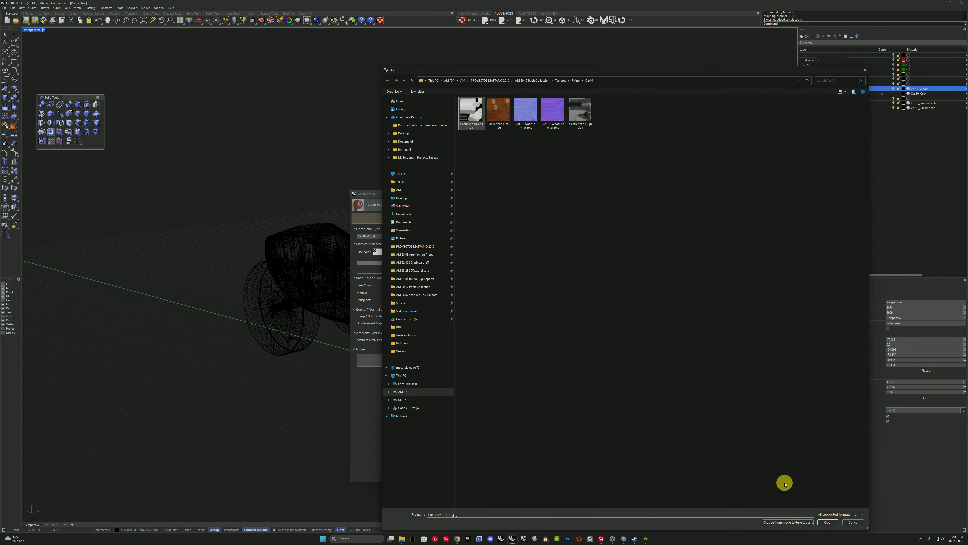
left_click(827, 522)
left_click(524, 471)
left_click(884, 93)
Inspect the textured car in the Shaded, Rendered and Raytraced display modes, finishing in Shaded.
left_click(38, 29)
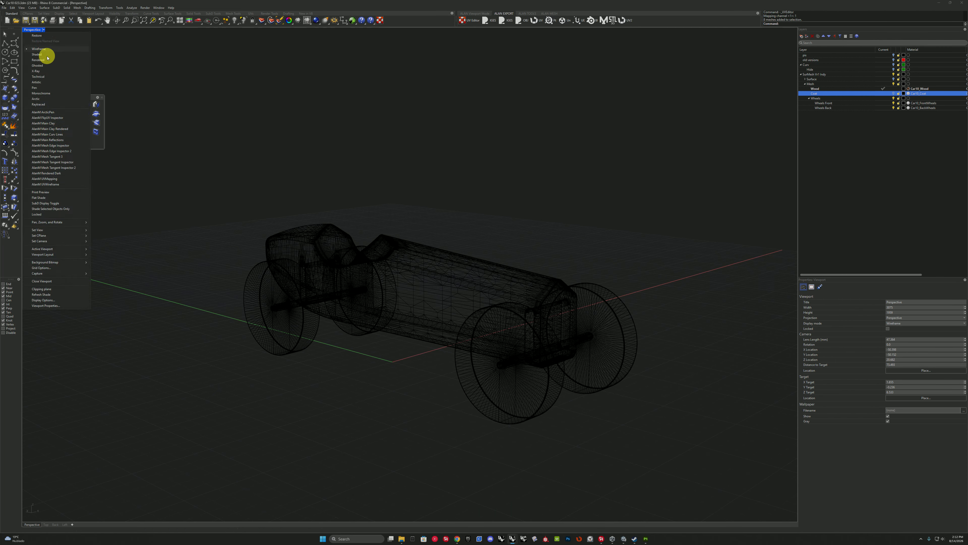
left_click(45, 55)
left_click(38, 29)
left_click(42, 60)
mouse_move(343, 201)
right_mouse_down()
mouse_move(481, 201)
mouse_move(318, 203)
mouse_move(182, 180)
right_mouse_up()
left_click(38, 29)
left_click(40, 105)
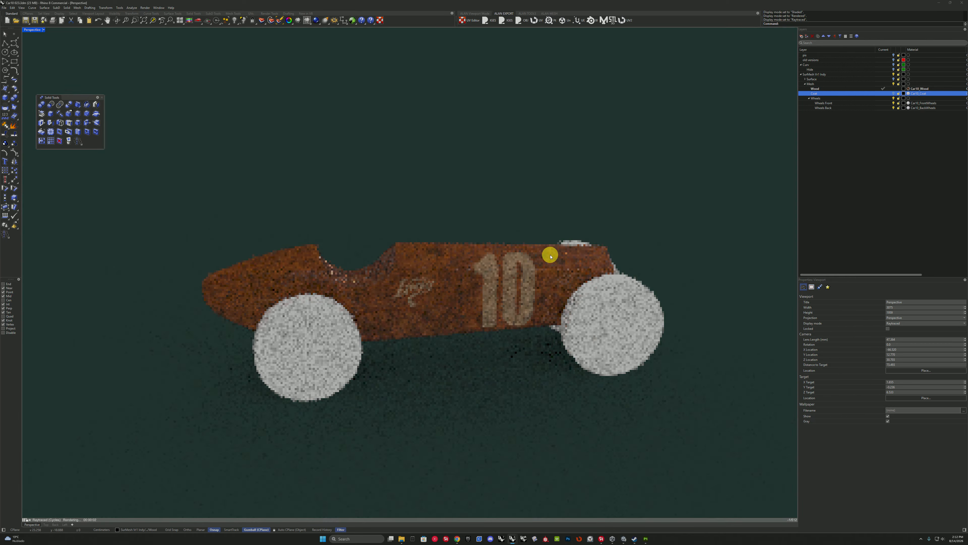
mouse_move(4, 154)
left_mouse_down()
mouse_move(454, 119)
mouse_move(5, 155)
left_mouse_up()
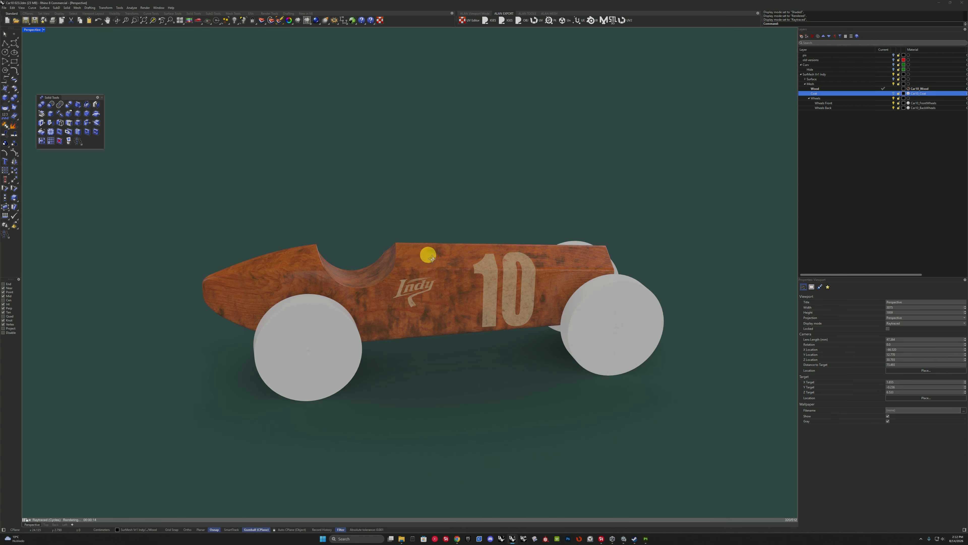
right_click_drag(428, 255, 463, 275)
left_click(44, 29)
left_click(42, 54)
Switch to Unity and create a textures folder inside the Models/Car10 folder.
key("alt+Tab")
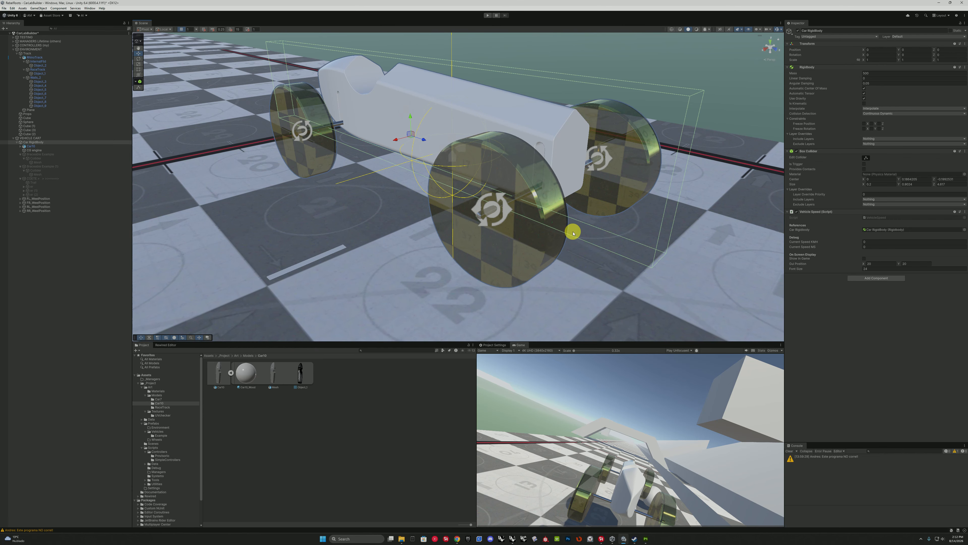
left_click(157, 411)
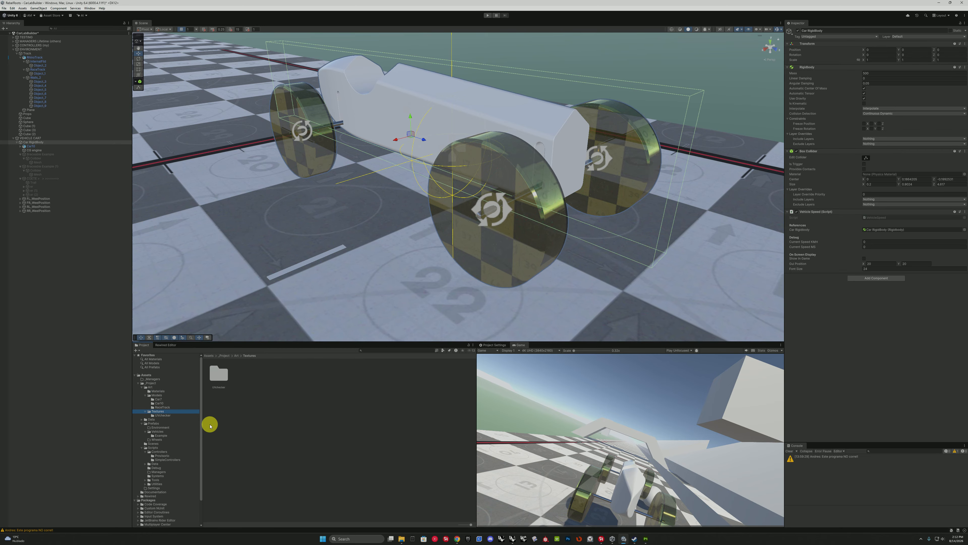
left_click(161, 404)
right_click(250, 405)
mouse_move(287, 263)
left_click(343, 263)
type("textures")
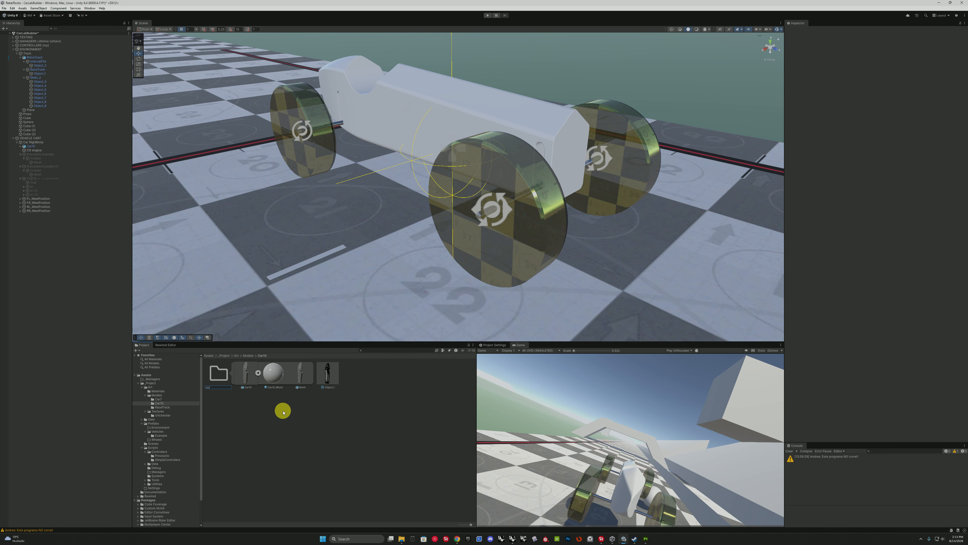
key("Return")
Import the exported Car10_Wood textures into the new textures folder, leaving out the metallic map.
double_click(215, 371)
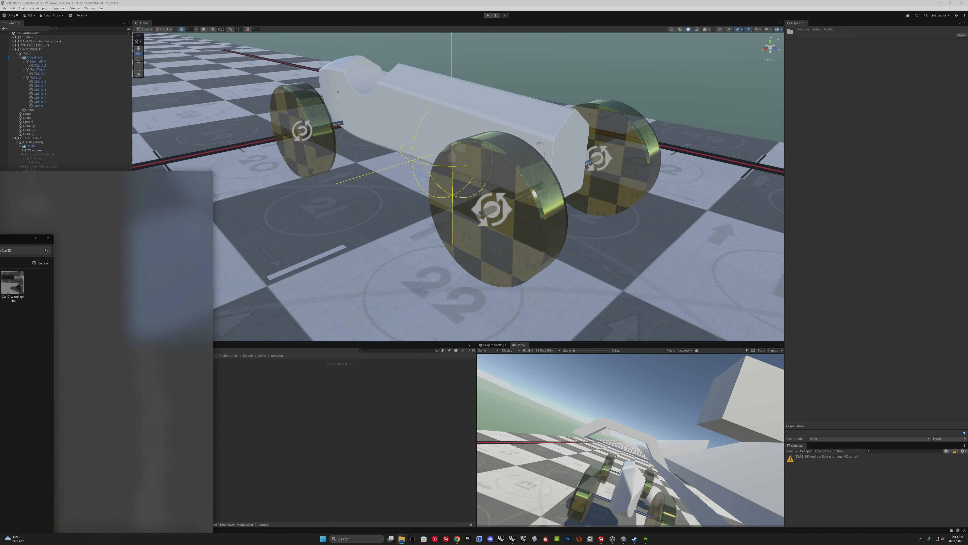
left_click(300, 436)
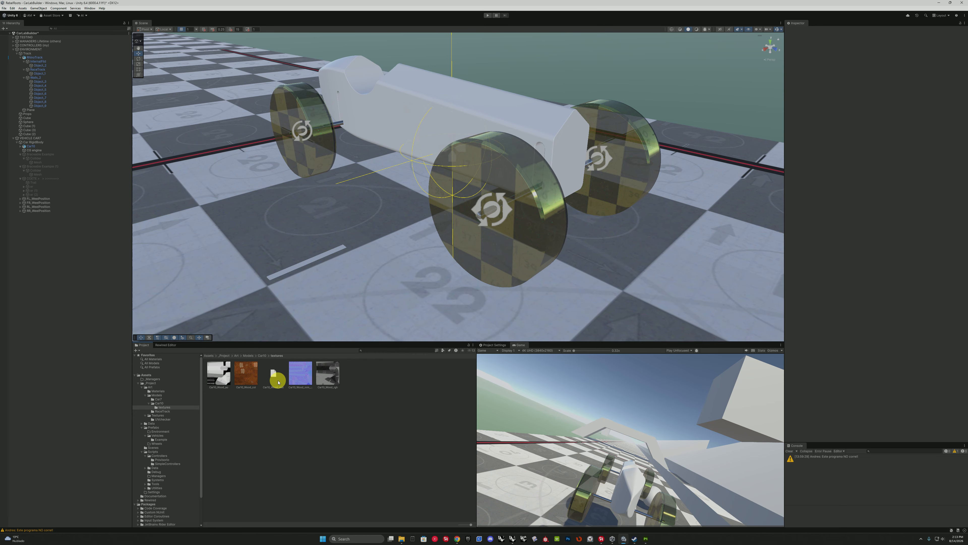
left_click(246, 374)
Change the Car10_Wood_nrm_dx texture's type to Normal map and save its import settings.
left_click(275, 374)
left_click(913, 46)
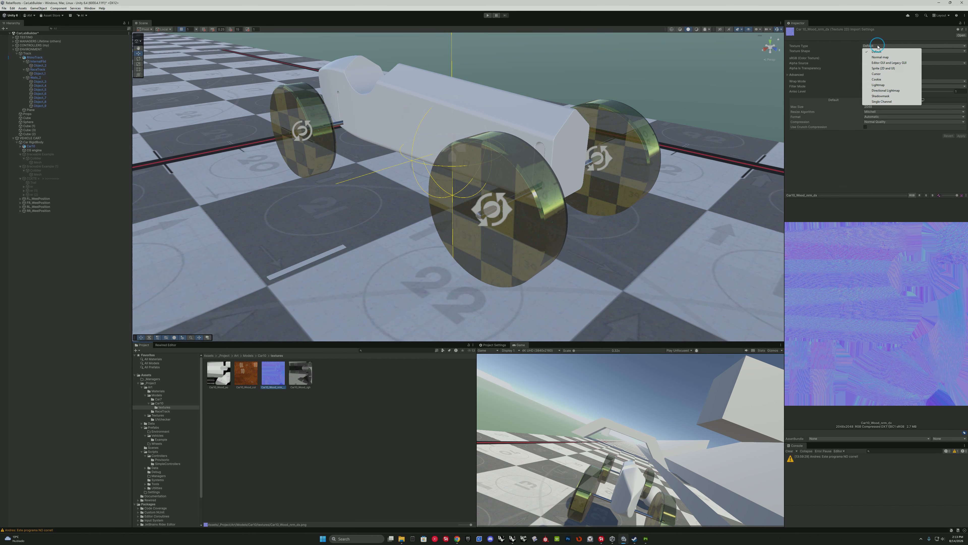
left_click(877, 56)
left_click(957, 132)
left_click(300, 374)
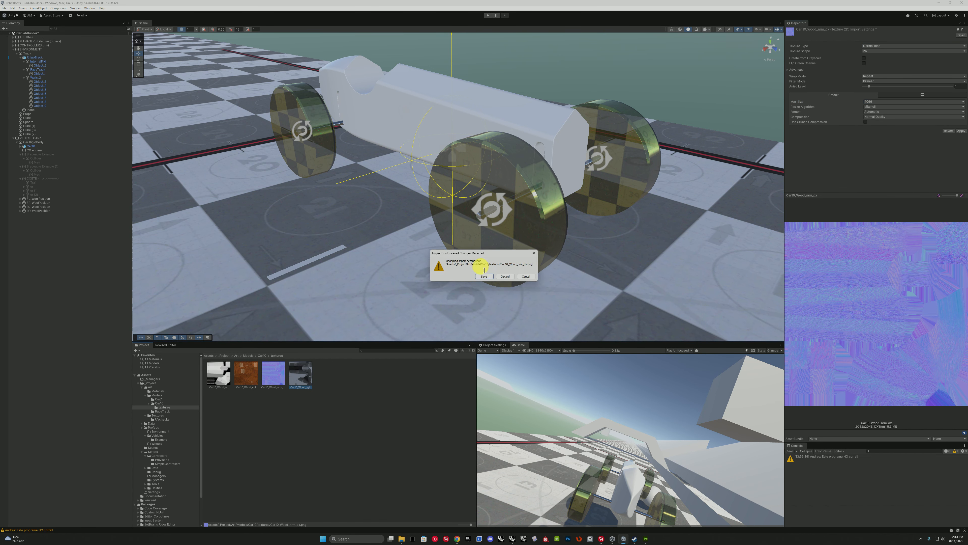
left_click(480, 271)
Set the roughness, color and ambient occlusion textures to Clamp wrap mode and choose their maximum size.
left_click(255, 378, "ctrl")
left_click(225, 376, "ctrl")
left_click(871, 82)
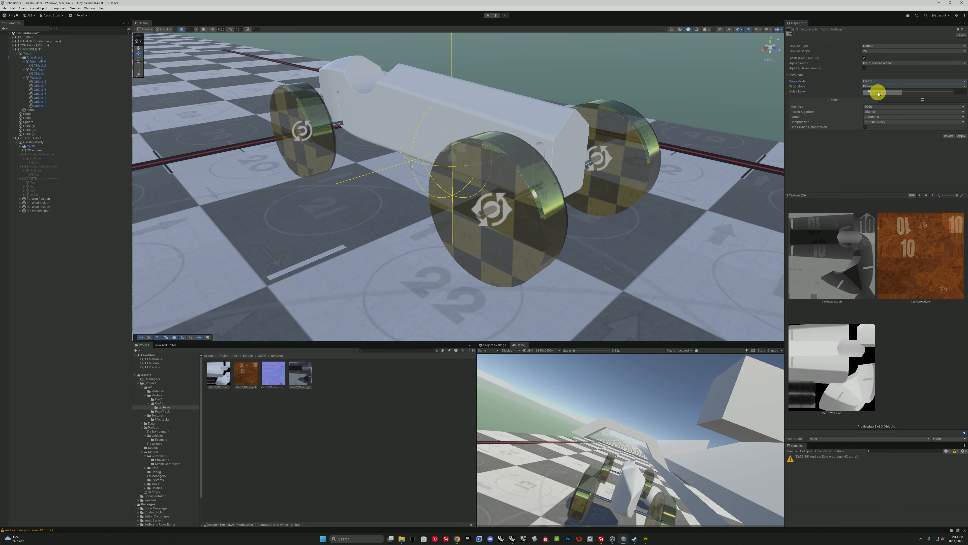
left_click(875, 91)
left_click(876, 106)
left_click(881, 151)
Set the Car10_Wood_nrm_dx normal map's wrap mode to Clamp and review its filter options.
left_click(273, 378)
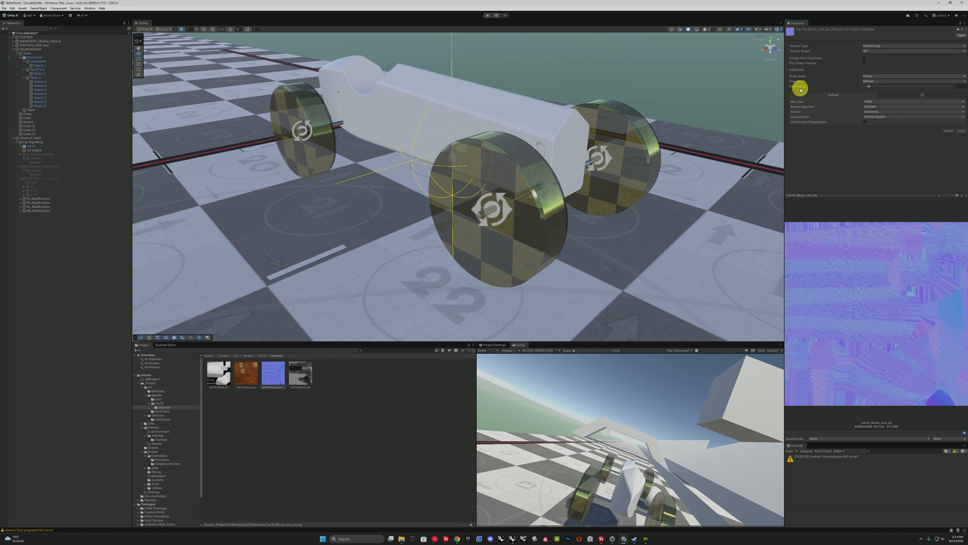
left_click(866, 81)
left_click(857, 128)
left_click(874, 75)
left_click(822, 192)
left_click(164, 403)
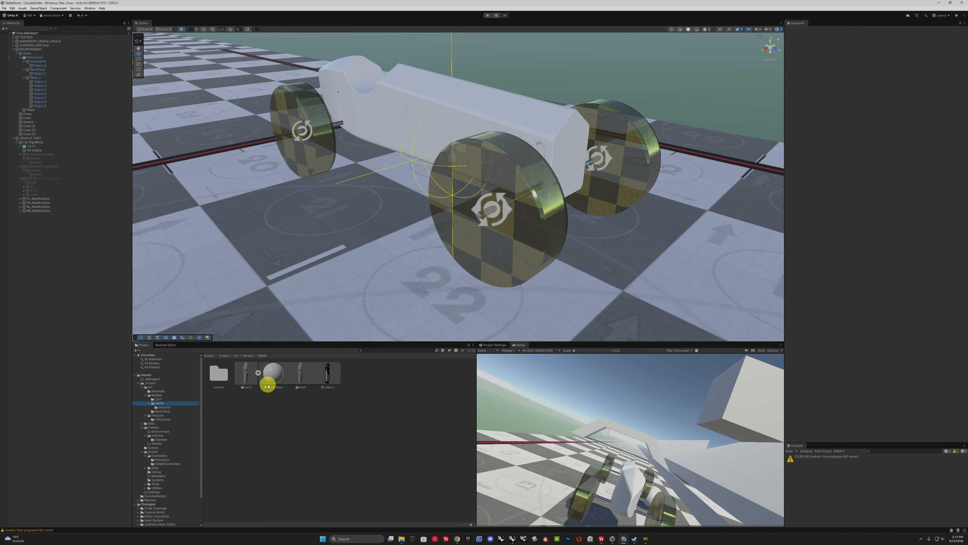
right_click(272, 397)
mouse_move(297, 257)
mouse_move(365, 318)
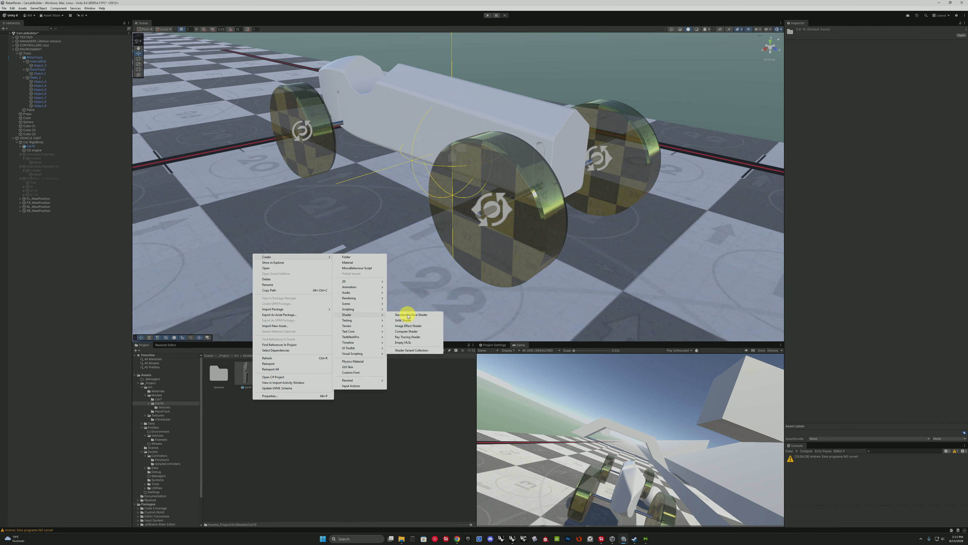
left_click(415, 378)
Duplicate a reflective material from the Materials folder and move the copy into Models/Car10 as the car body material.
left_click(160, 391)
left_click(300, 377)
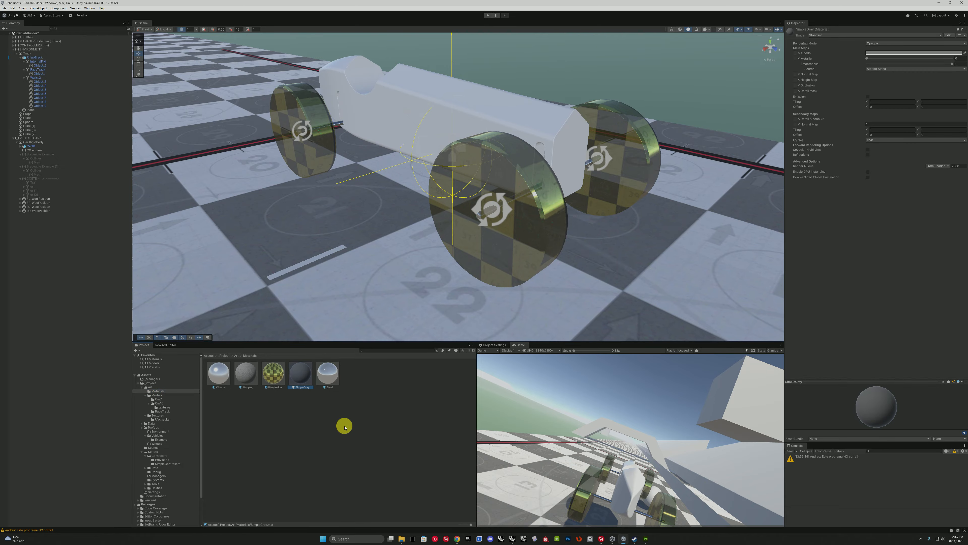
left_click(328, 378)
key("ctrl+d")
key("ctrl+x")
left_click(161, 404)
key("ctrl+v")
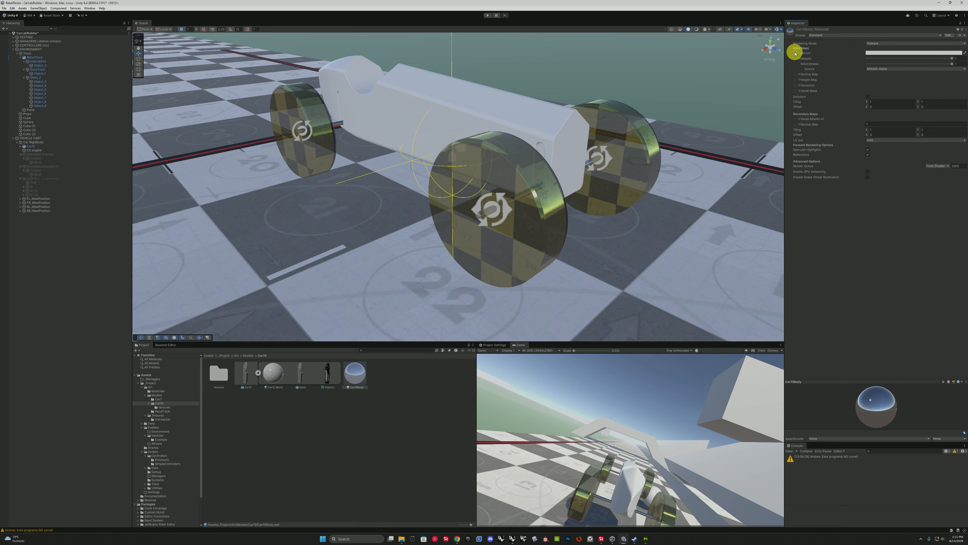
Lock the new material's inspector and assign the Car10_Wood color, normal and ambient occlusion textures to its maps.
left_click(164, 407)
left_click(158, 403)
left_click(354, 373)
left_click(960, 23)
double_click(219, 374)
left_click_drag(246, 373, 796, 75)
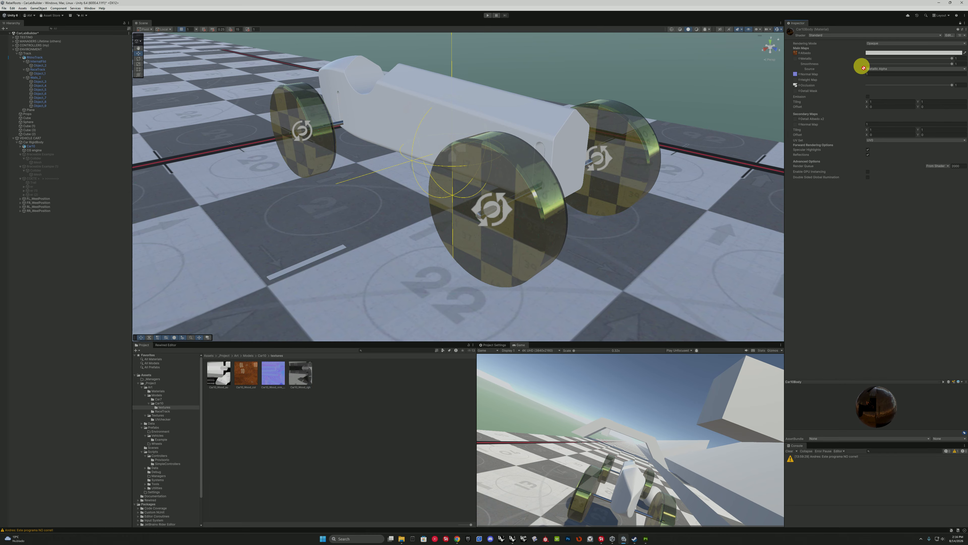
Check the material's shader options and lower its smoothness, ending back in the Models/Car10 folder.
left_click(820, 36)
left_click(810, 29)
left_click(263, 356)
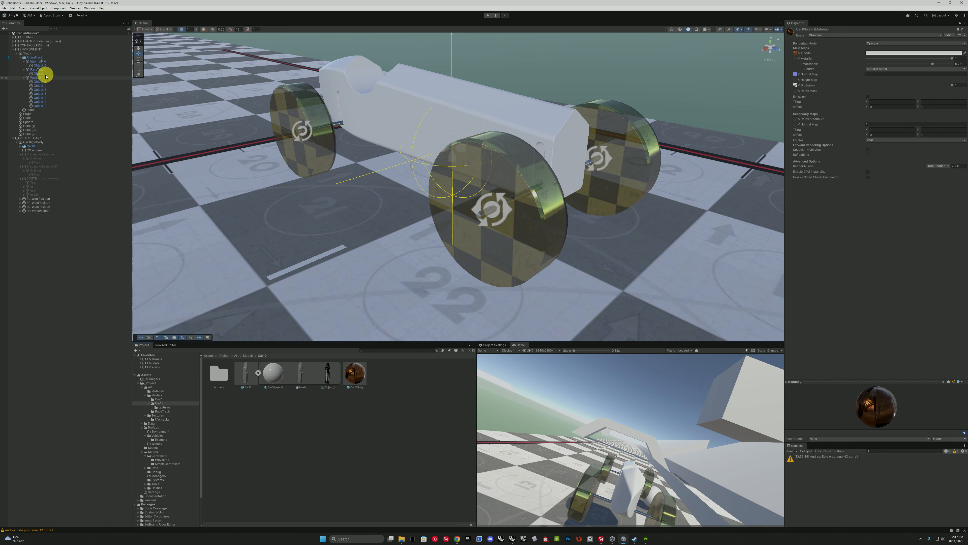
Unlock the inspector and assign the Car10Body material to the car body mesh under the cart's rigid body in the scene.
left_click(32, 146)
left_click(959, 23)
left_click(20, 146)
left_click(24, 151, "alt")
left_click(41, 159)
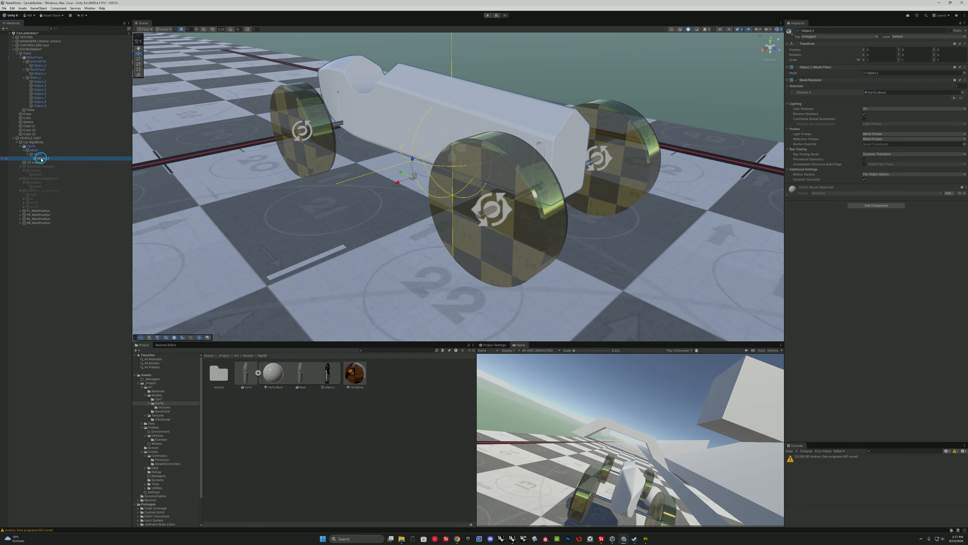
left_click_drag(888, 178, 881, 92)
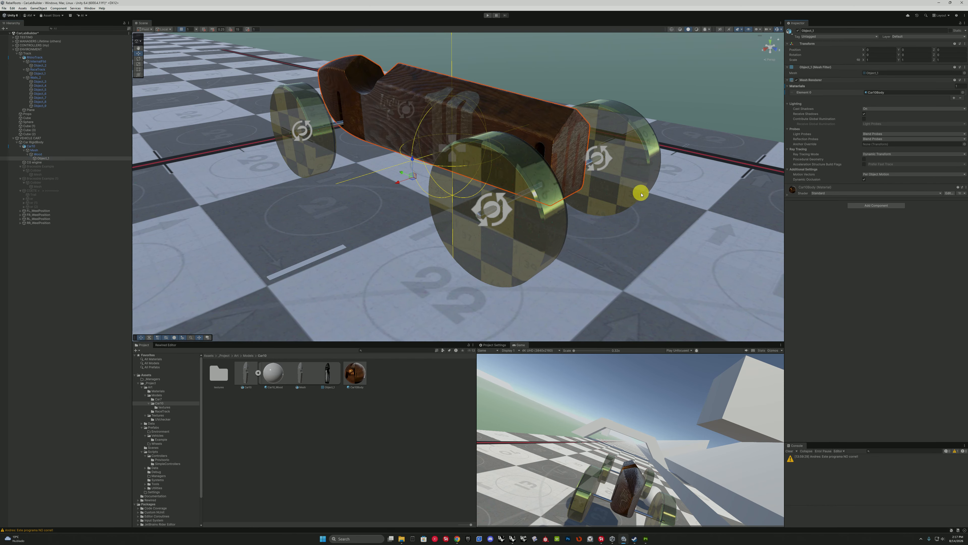
left_click_drag(641, 193, 471, 234, "alt")
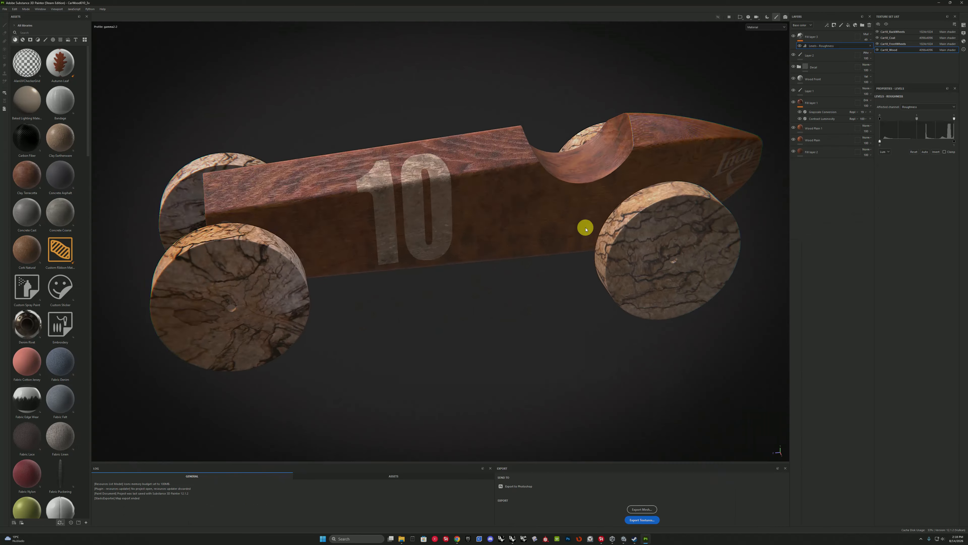
Switch to Substance Painter, open the saved Car 10 wood project and inspect its textures in the 3D and UV views.
mouse_move(583, 222)
left_mouse_down("alt")
mouse_move(587, 210)
mouse_move(318, 183)
left_mouse_up("alt")
left_click(114, 91)
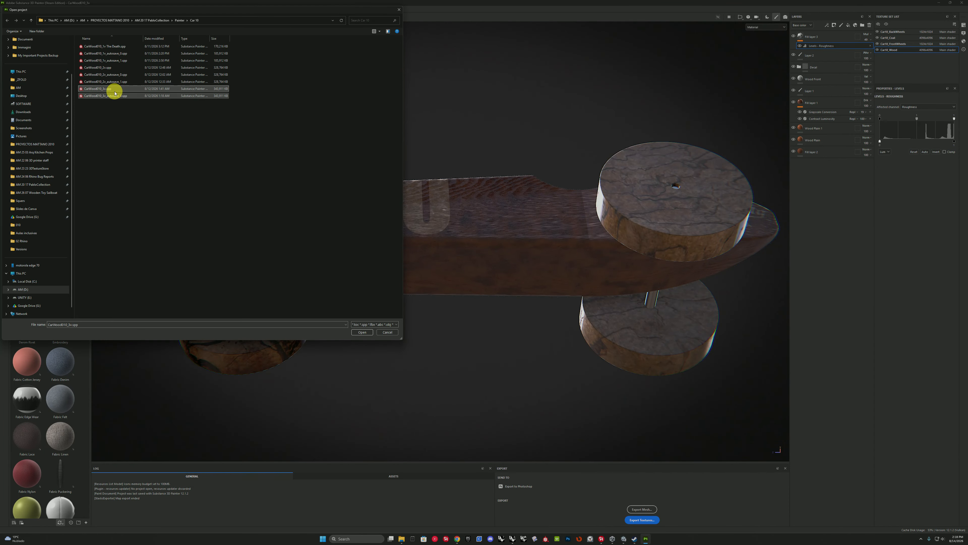
double_click(114, 93)
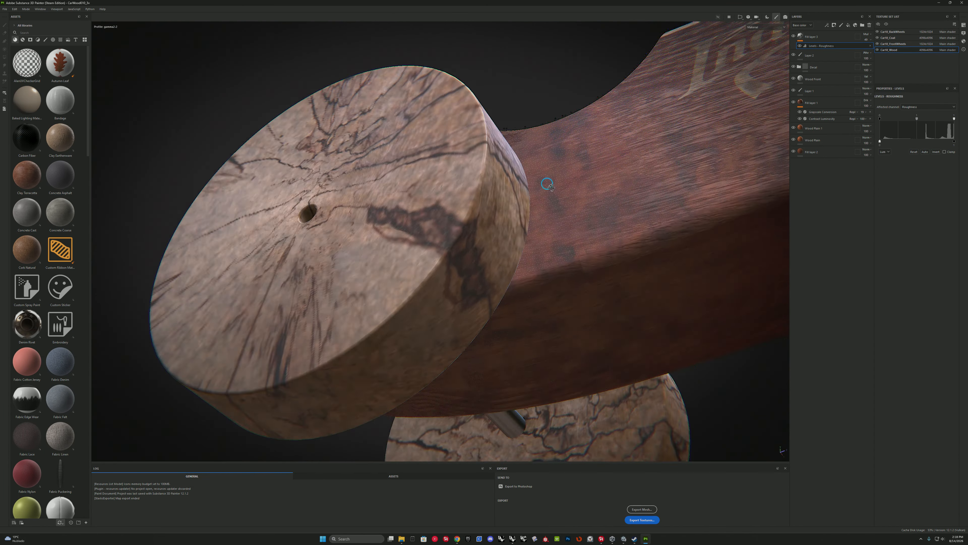
left_click_drag(546, 183, 623, 276, "alt")
key("F2")
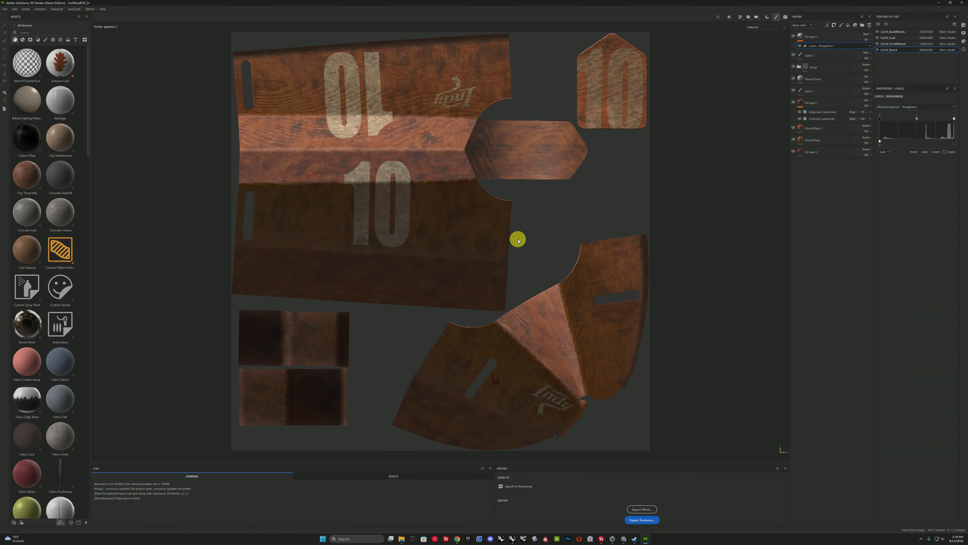
key("F2")
Switch to Rhino and inspect the car's surfaces in the Mesh Tangent Inspector display mode.
key("alt+Tab")
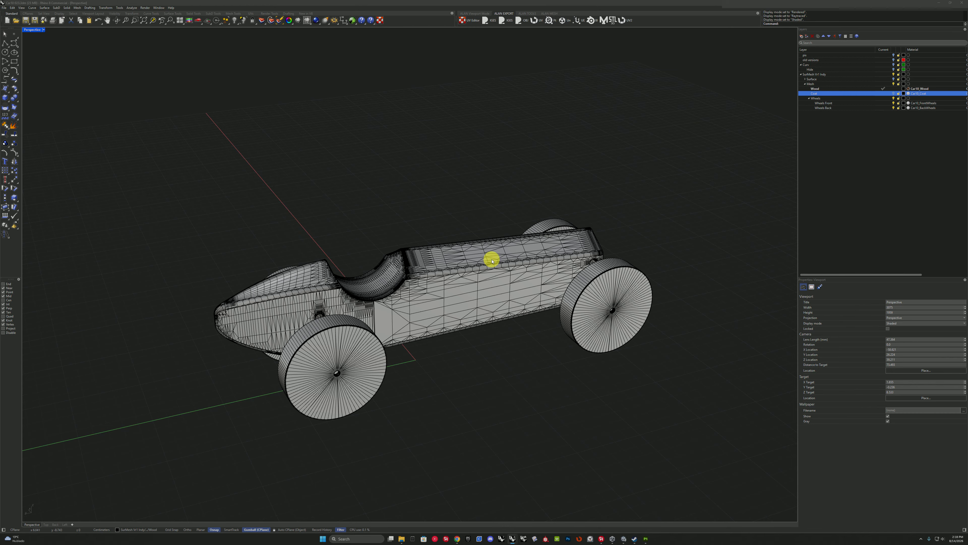
left_click(475, 14)
left_click(583, 20)
left_click(597, 21)
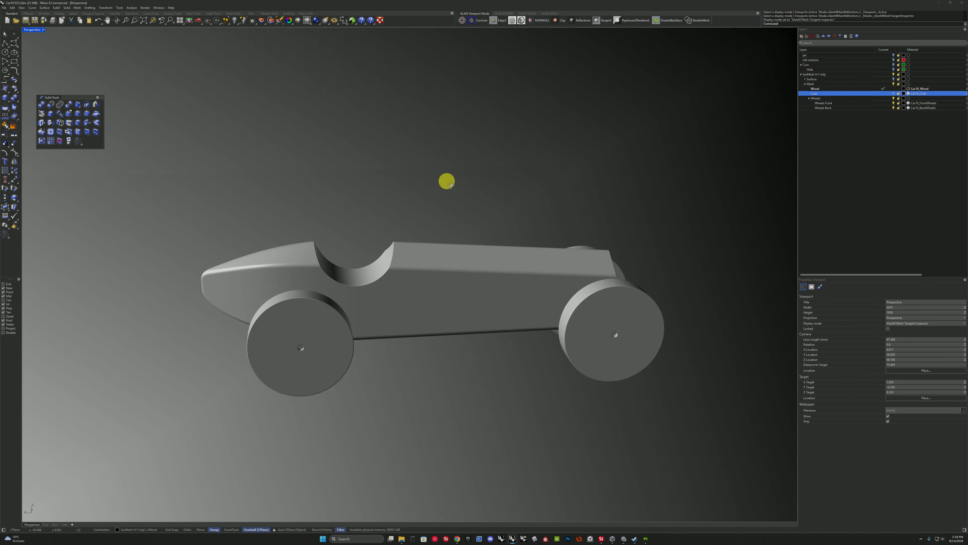
Return to Unity, open the car body's assigned material and set its metallic value to 0.
key("alt+Tab")
key("alt+Tab")
key("alt+Tab")
key("alt+Tab")
key("alt+Tab")
key("alt+Tab")
key("alt+Tab")
left_click(460, 274)
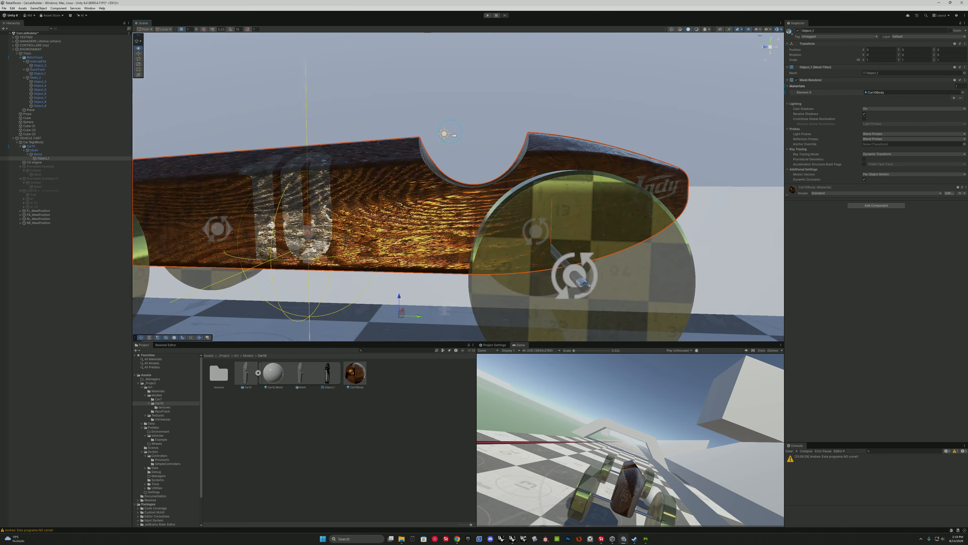
left_click_drag(443, 134, 816, 138, "alt")
double_click(892, 93)
left_click_drag(900, 58, 866, 58)
left_click_drag(458, 172, 586, 121, "alt")
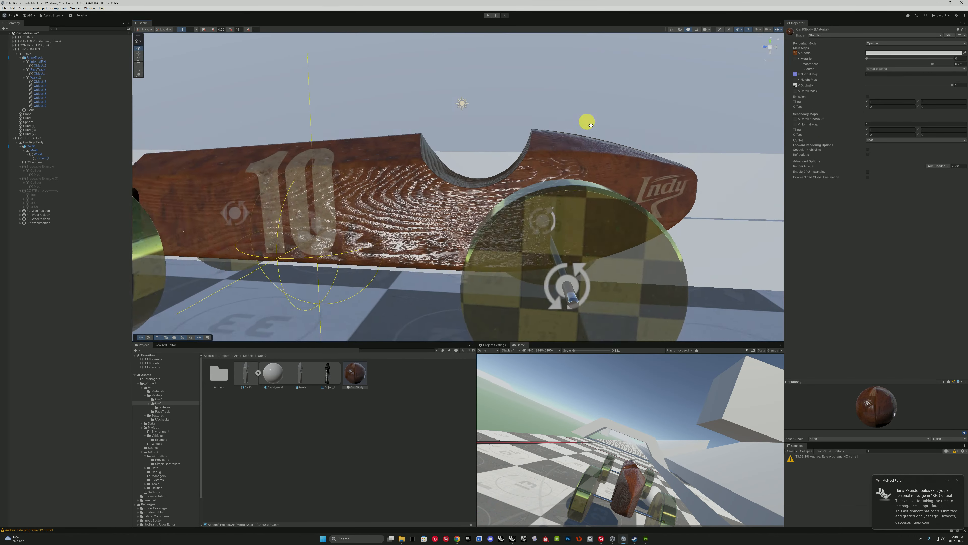
Raise the body material's smoothness to near its maximum, inspect the car all around and run the scene in play mode.
scroll(586, 122, "up", 3)
left_click_drag(933, 64, 951, 64)
left_click_drag(667, 183, 284, 182, "alt")
left_click_drag(423, 180, 457, 213, "alt")
left_click(488, 15)
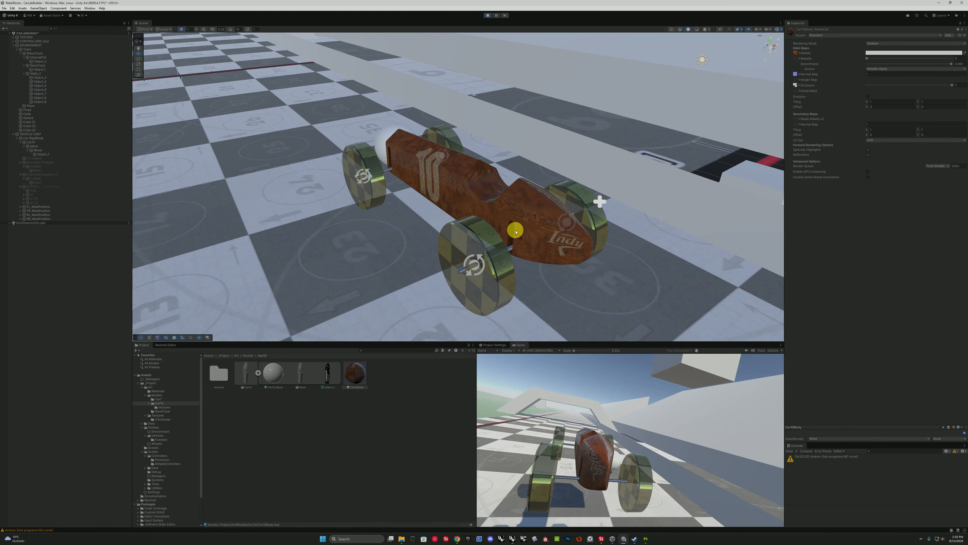